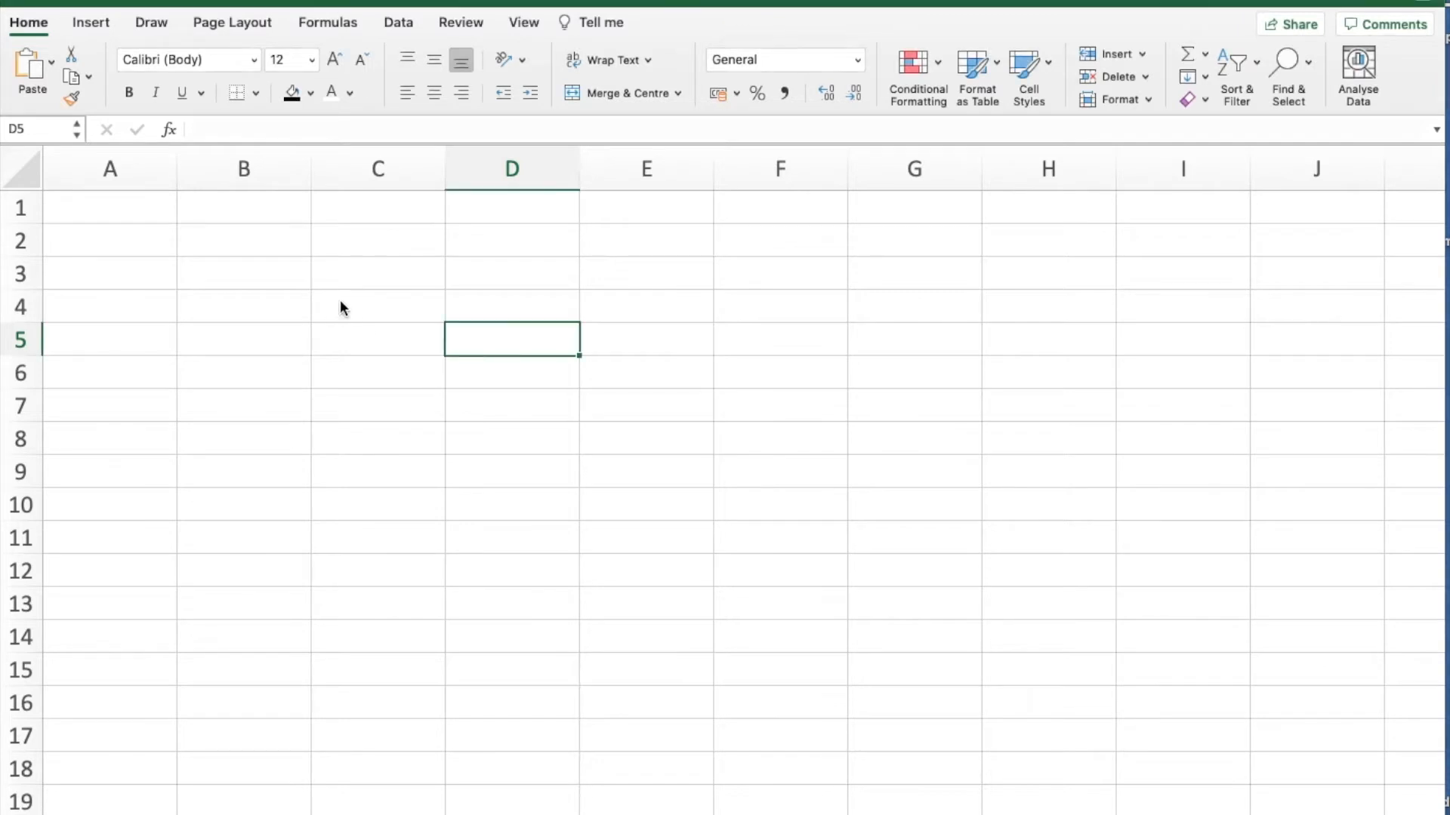
left_click(354, 276)
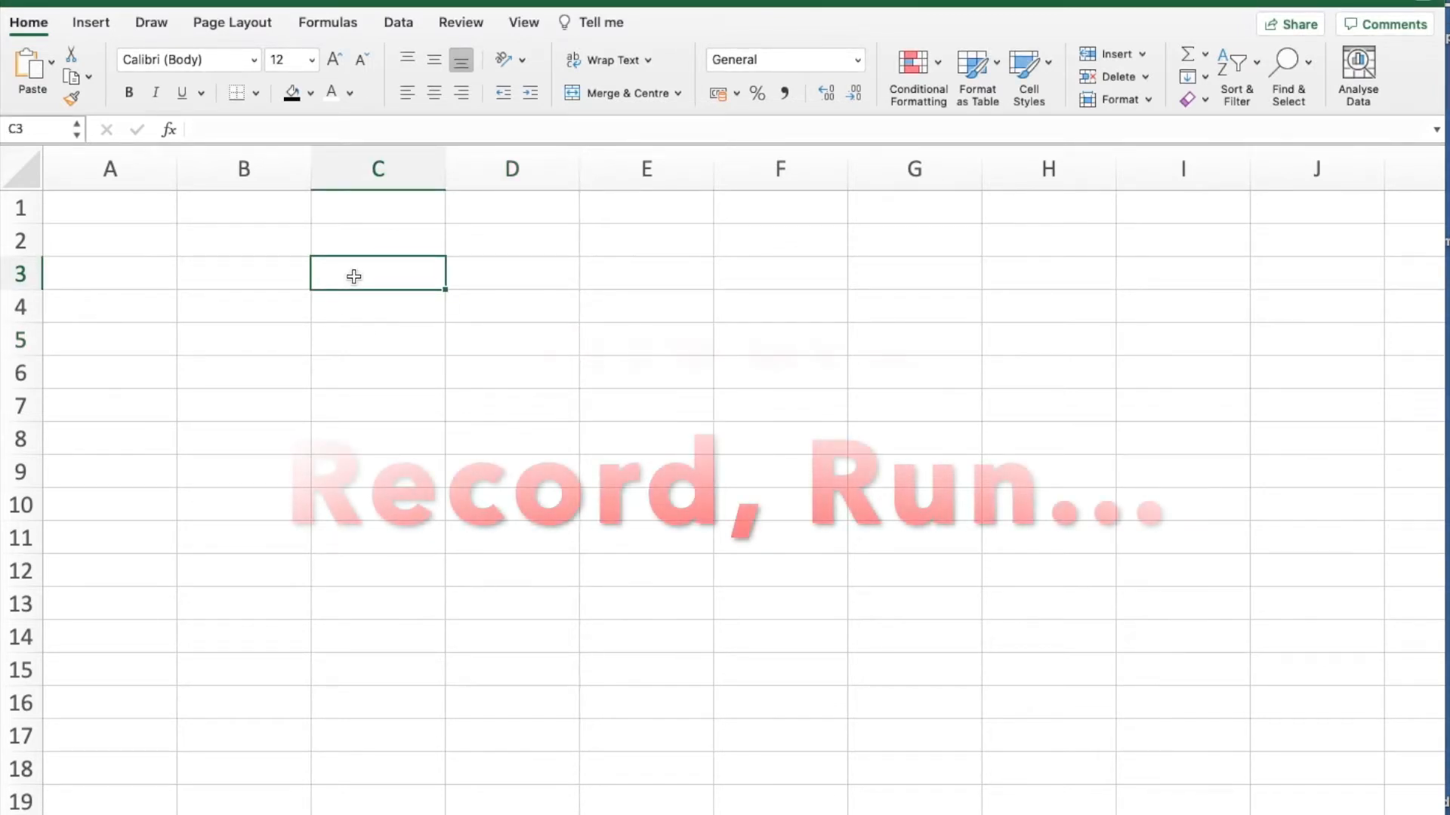
left_click_drag(136, 217, 361, 221)
left_click(355, 301)
left_click(358, 367)
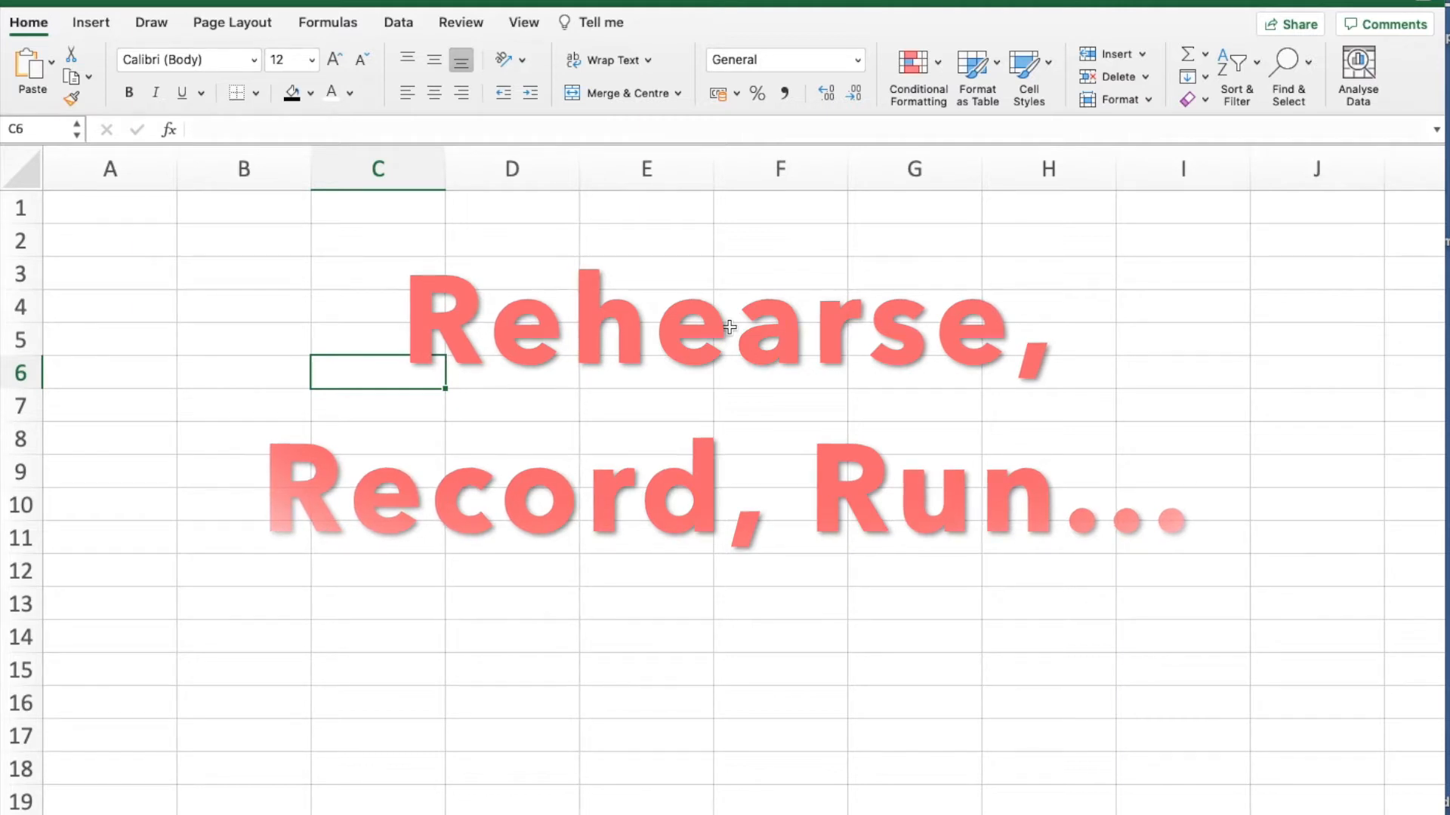
left_click(126, 207)
left_click(238, 215)
left_click(389, 216)
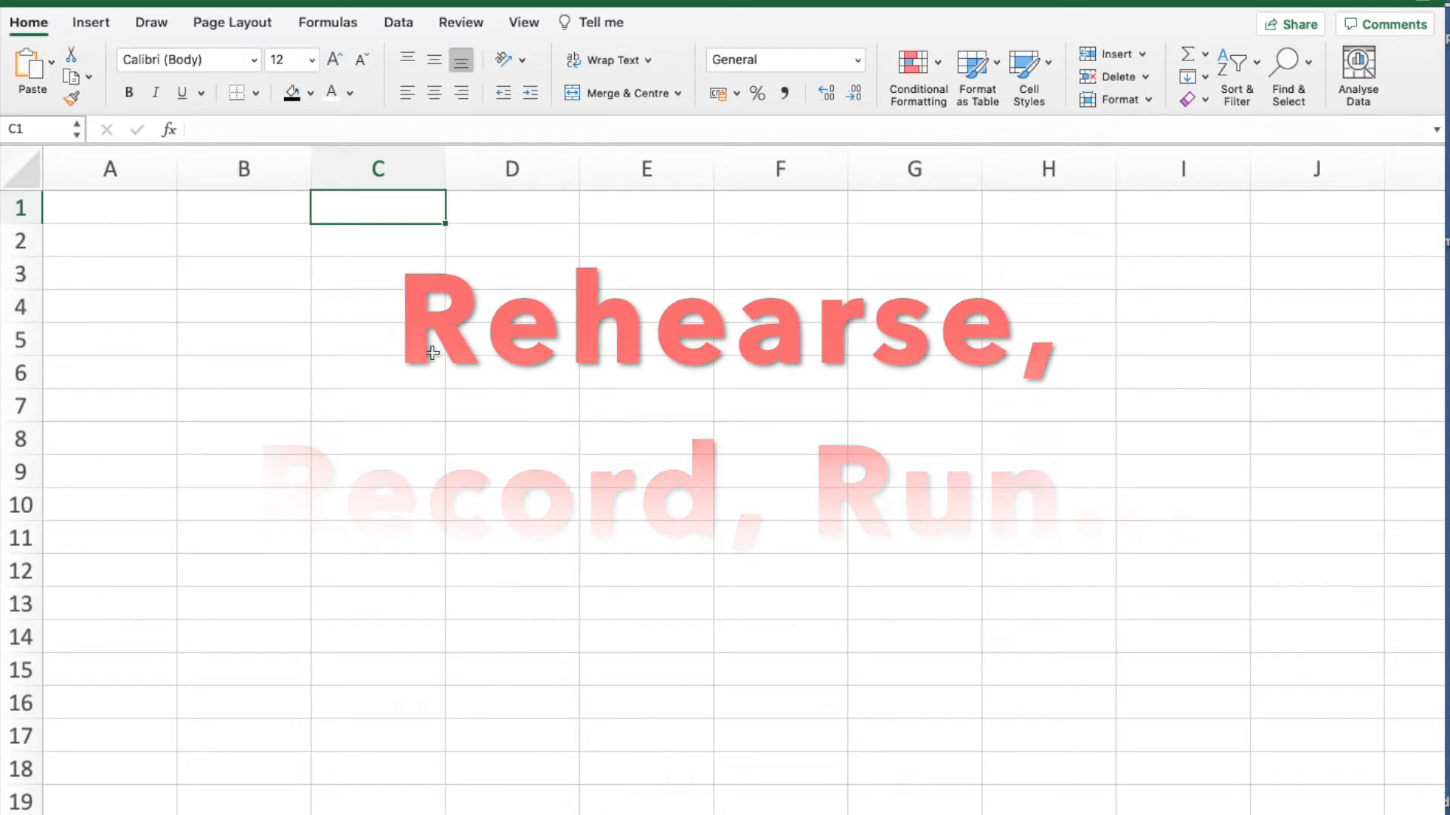
left_click(373, 347)
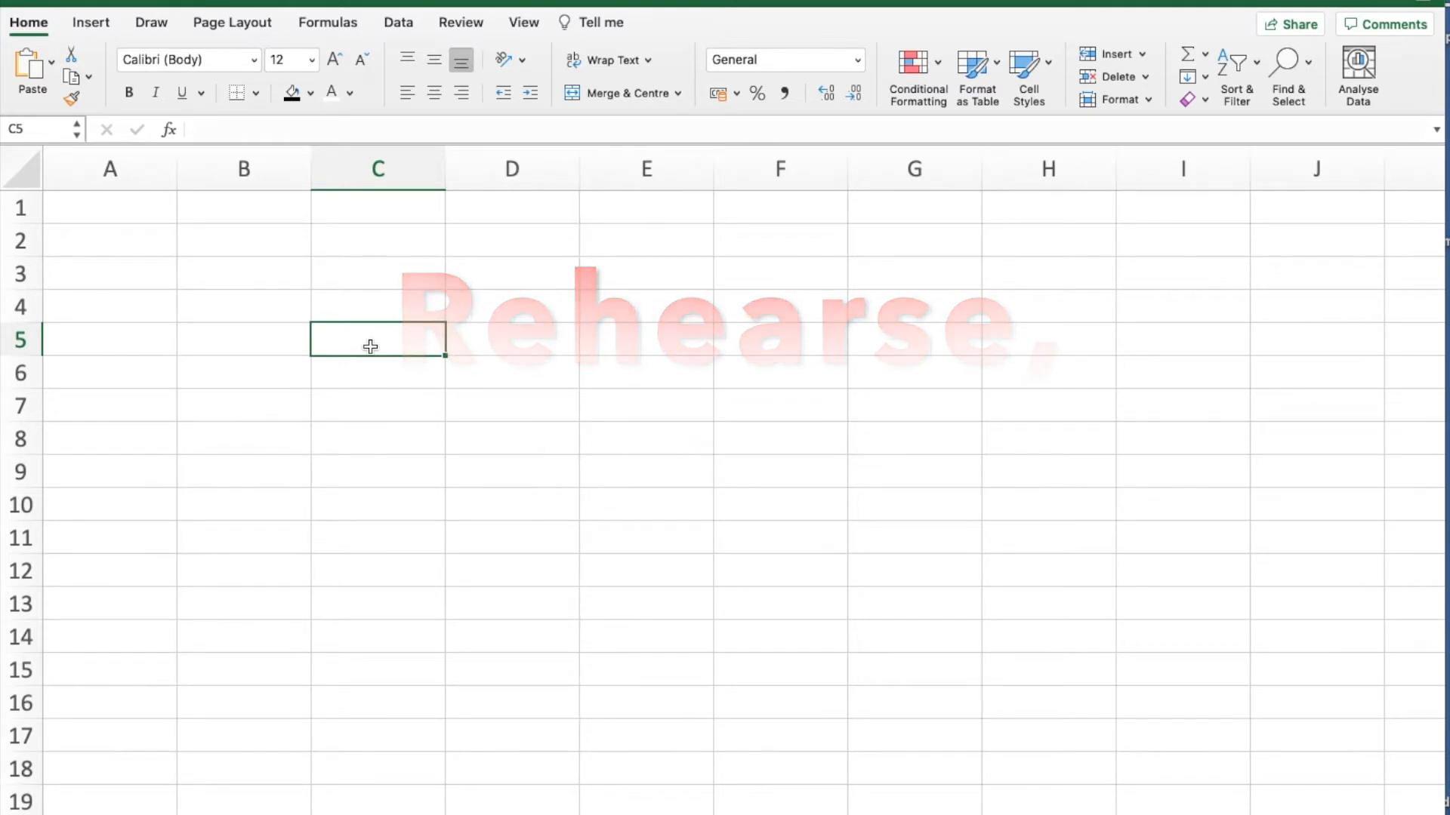
left_click(519, 23)
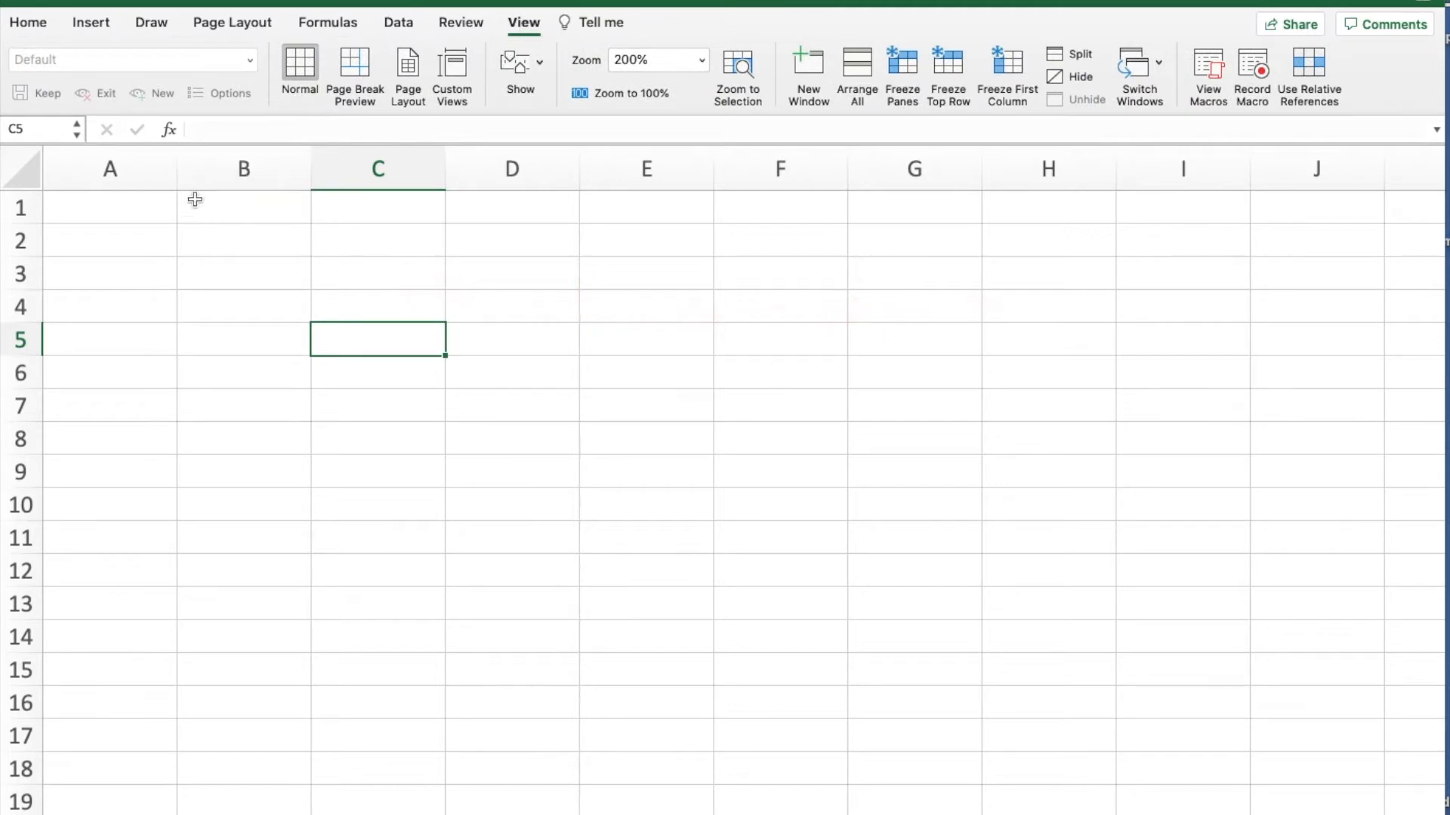
left_click(211, 253)
- Enter Bart, Homer and Marge in cells A1, B1 and C1 as a rehearsal
left_click(131, 209)
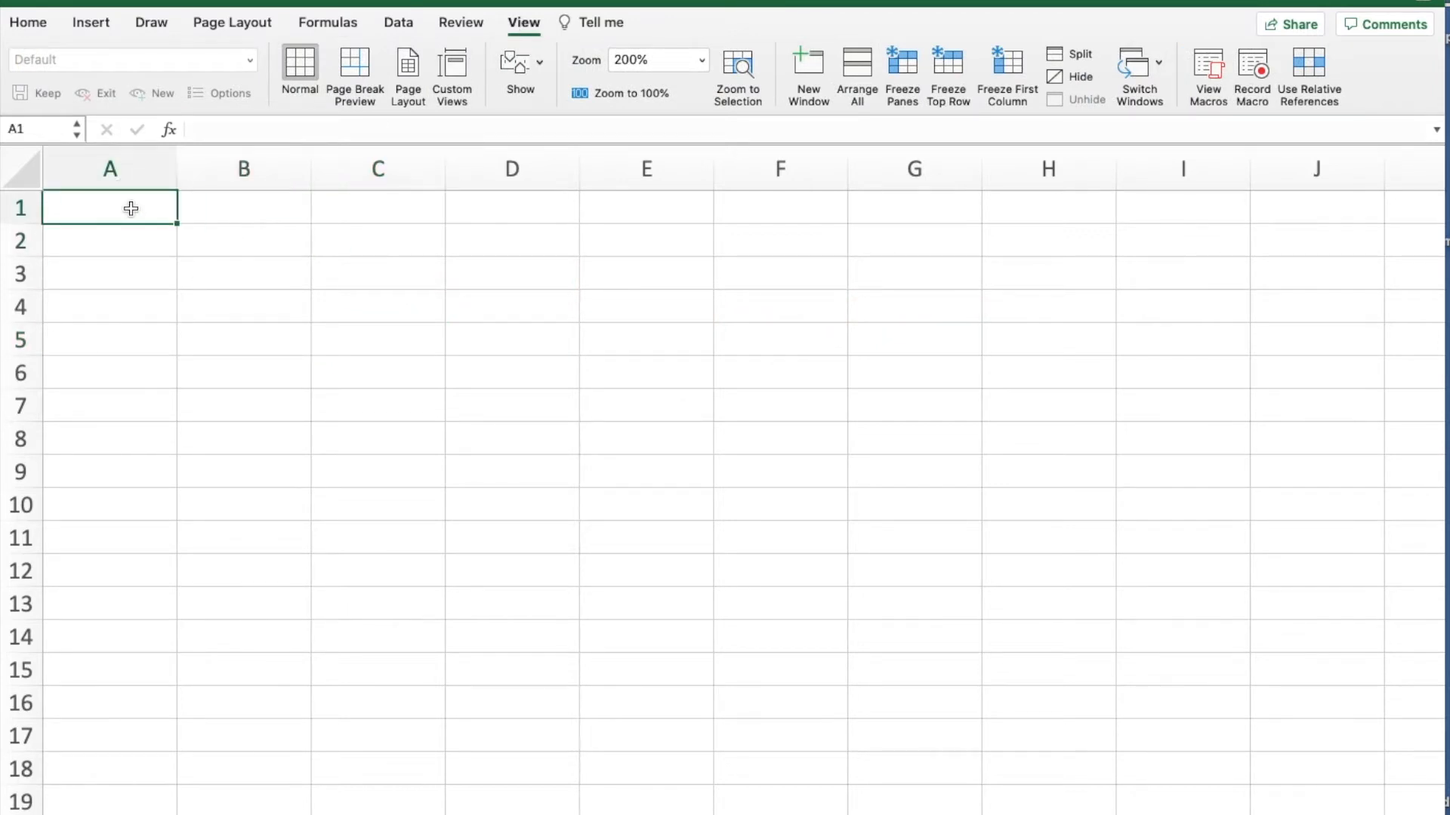
type("Bart")
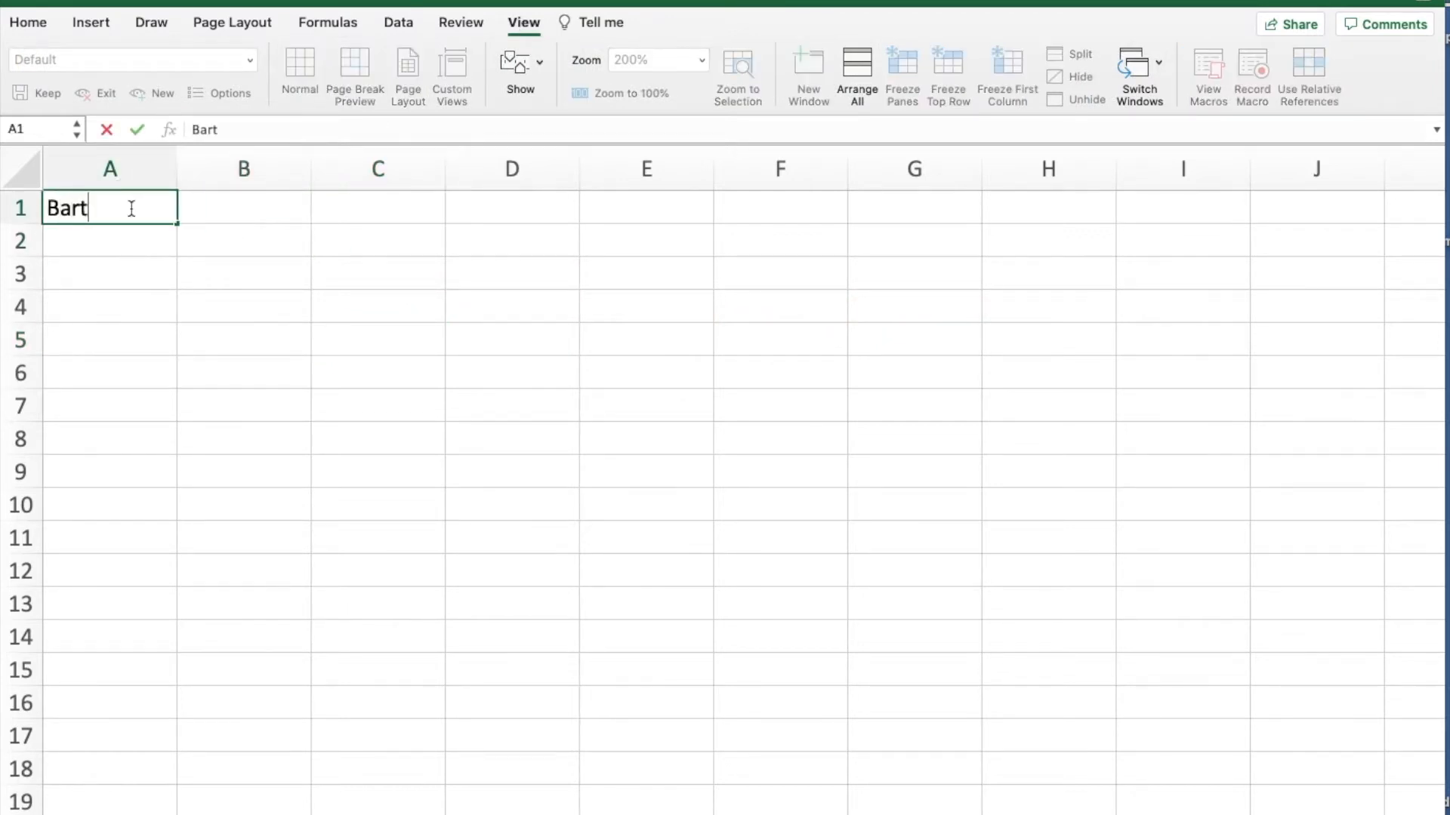
key("Tab")
type("H")
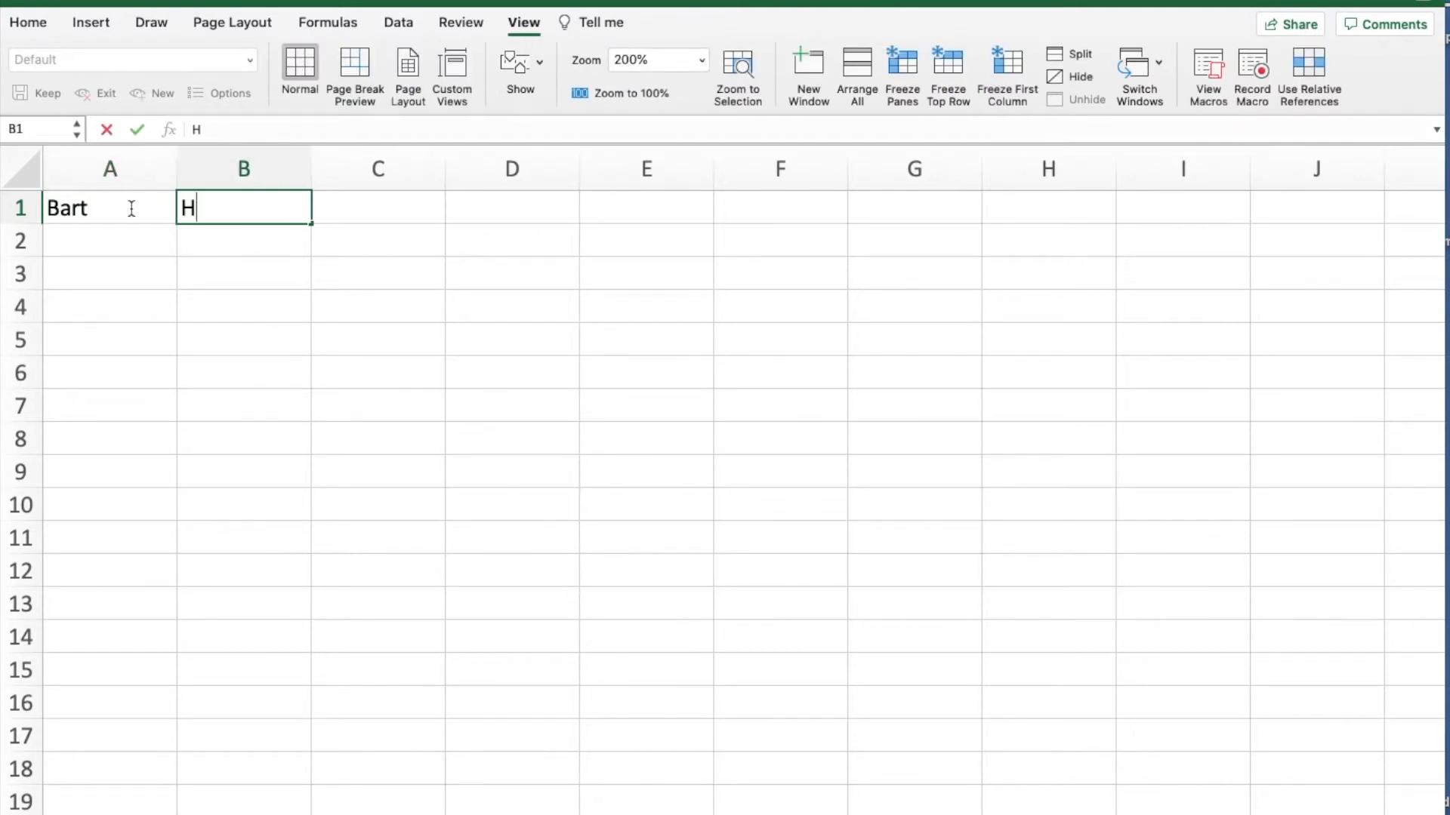
type("omer")
left_click(369, 208)
type("Marge")
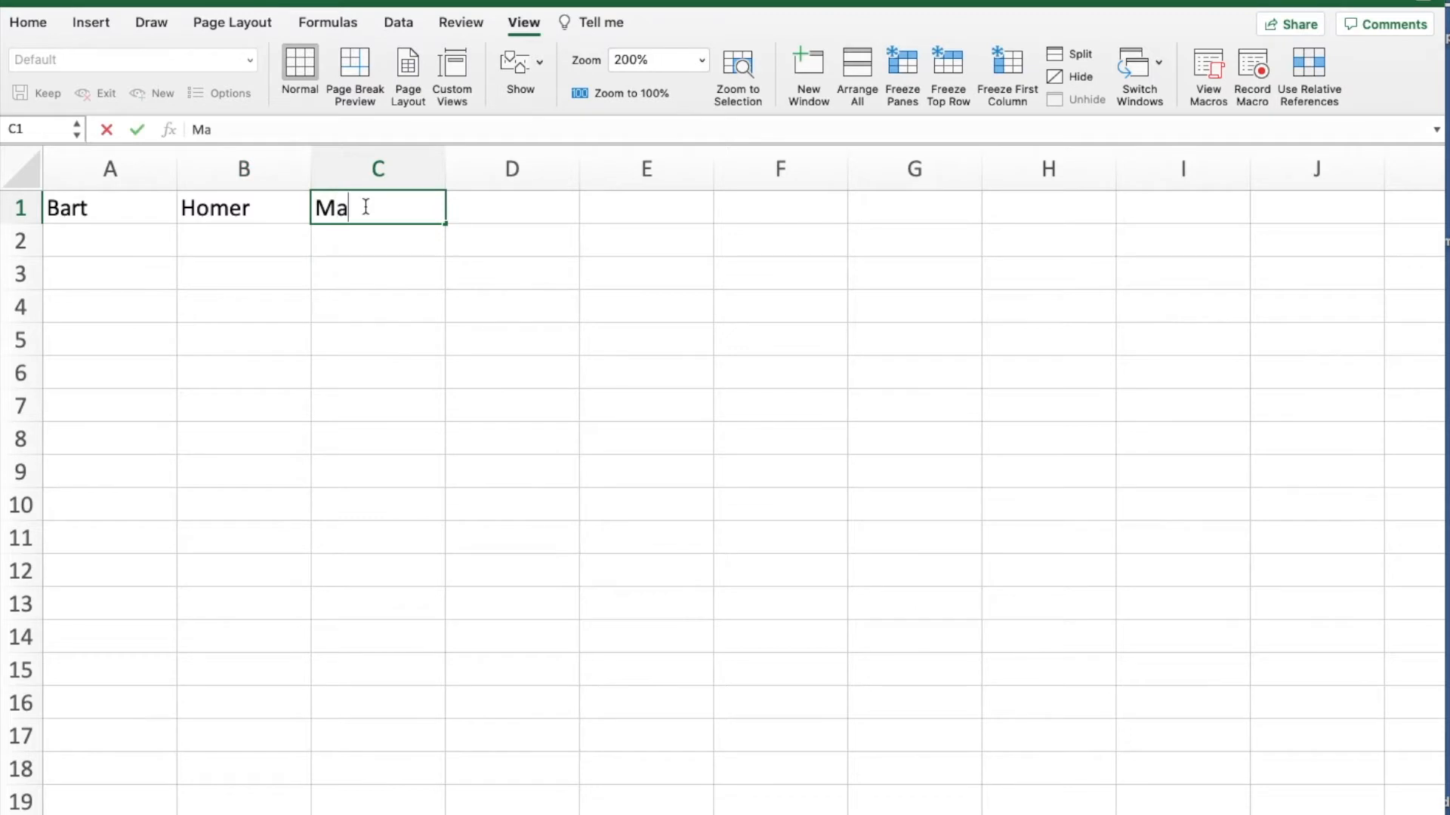
left_click(377, 308)
- Format the rehearsal headings in A1:C1 with white bold text on a black fill
left_click_drag(133, 211, 340, 211)
left_click(37, 23)
left_click(331, 93)
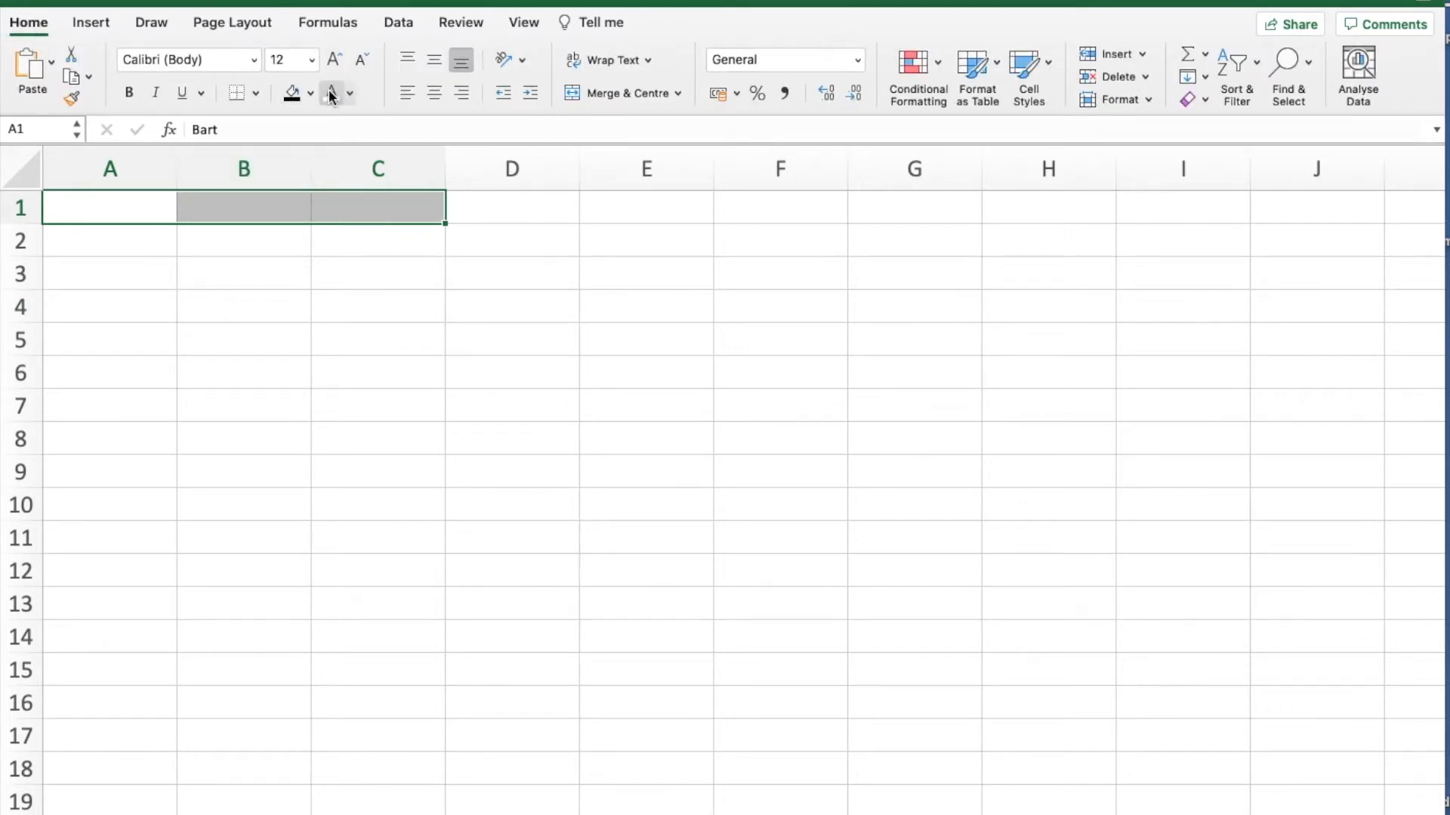
left_click(292, 92)
left_click(129, 93)
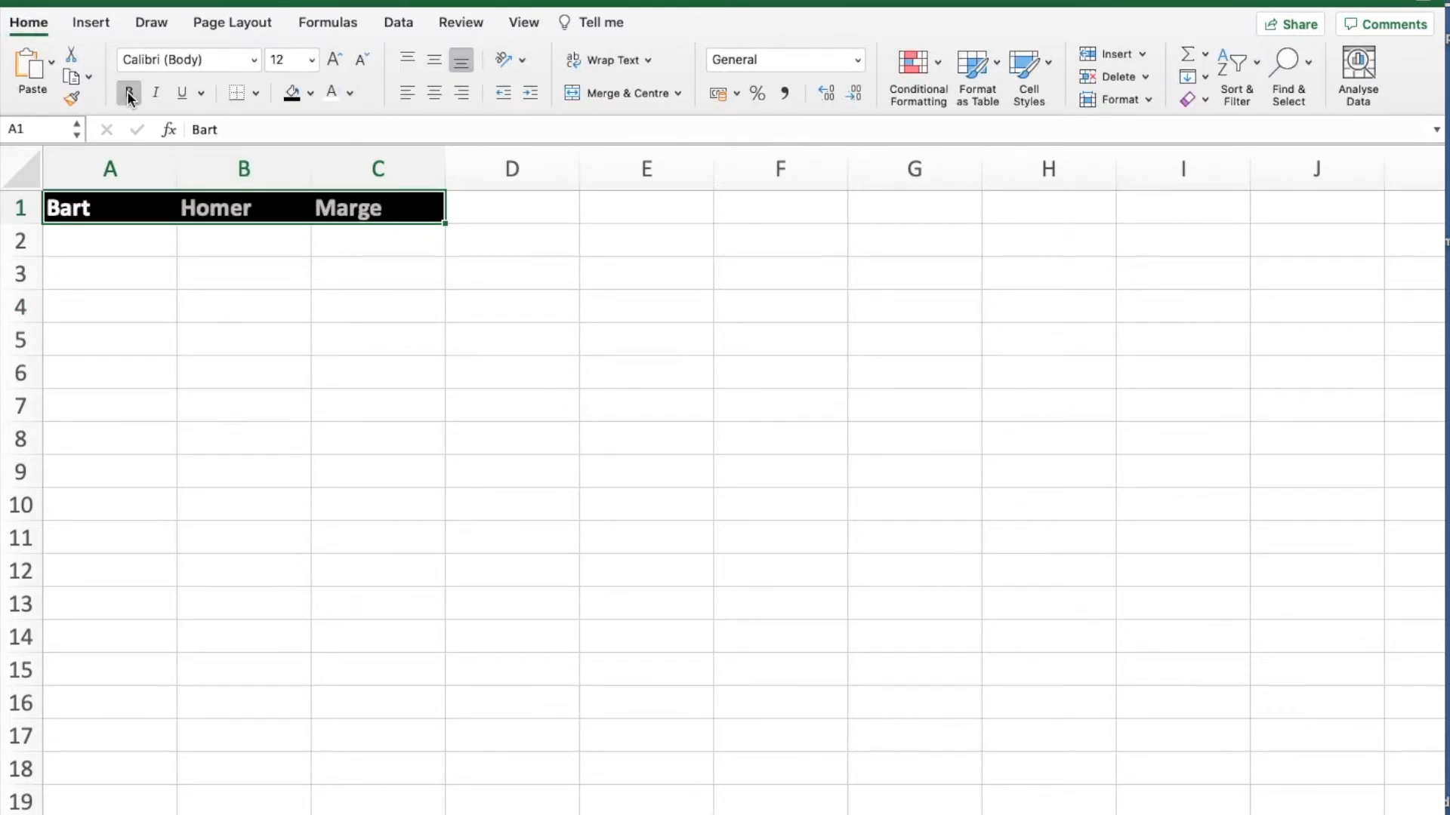
left_click(238, 304)
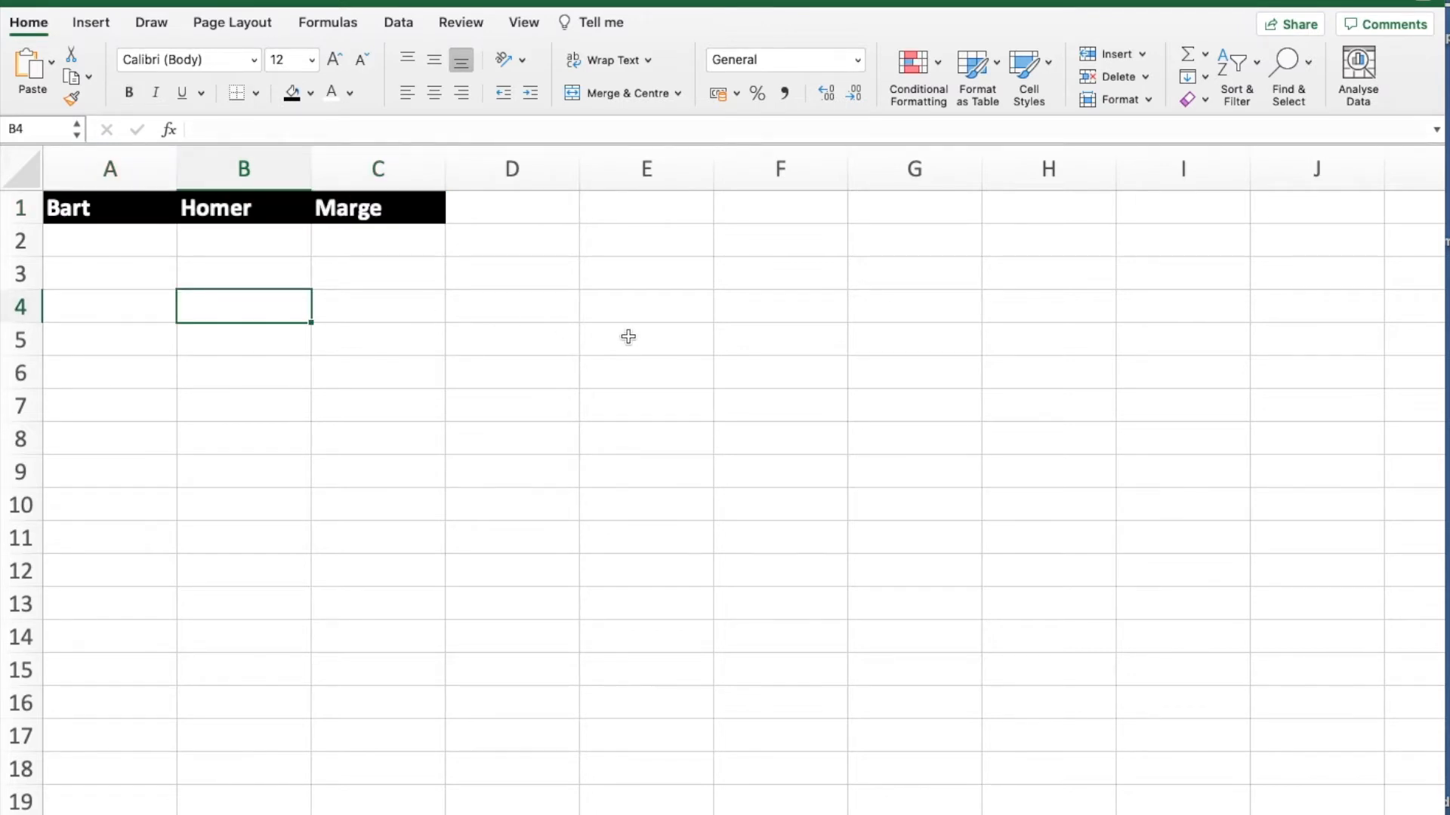
- Delete row 1 to clear the rehearsed headings from the sheet
left_click(23, 205)
right_click(22, 205)
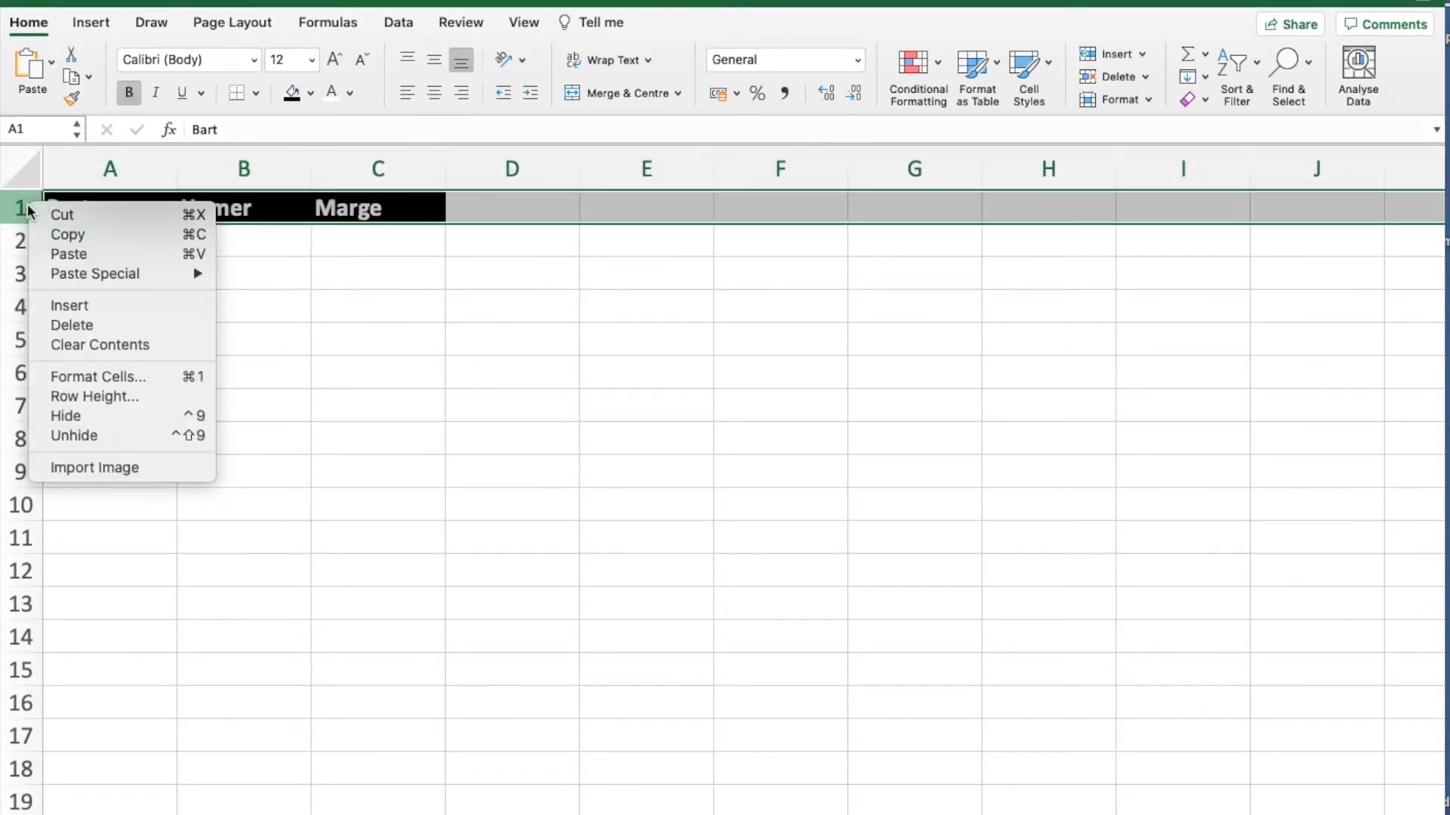
left_click(72, 325)
left_click(249, 343)
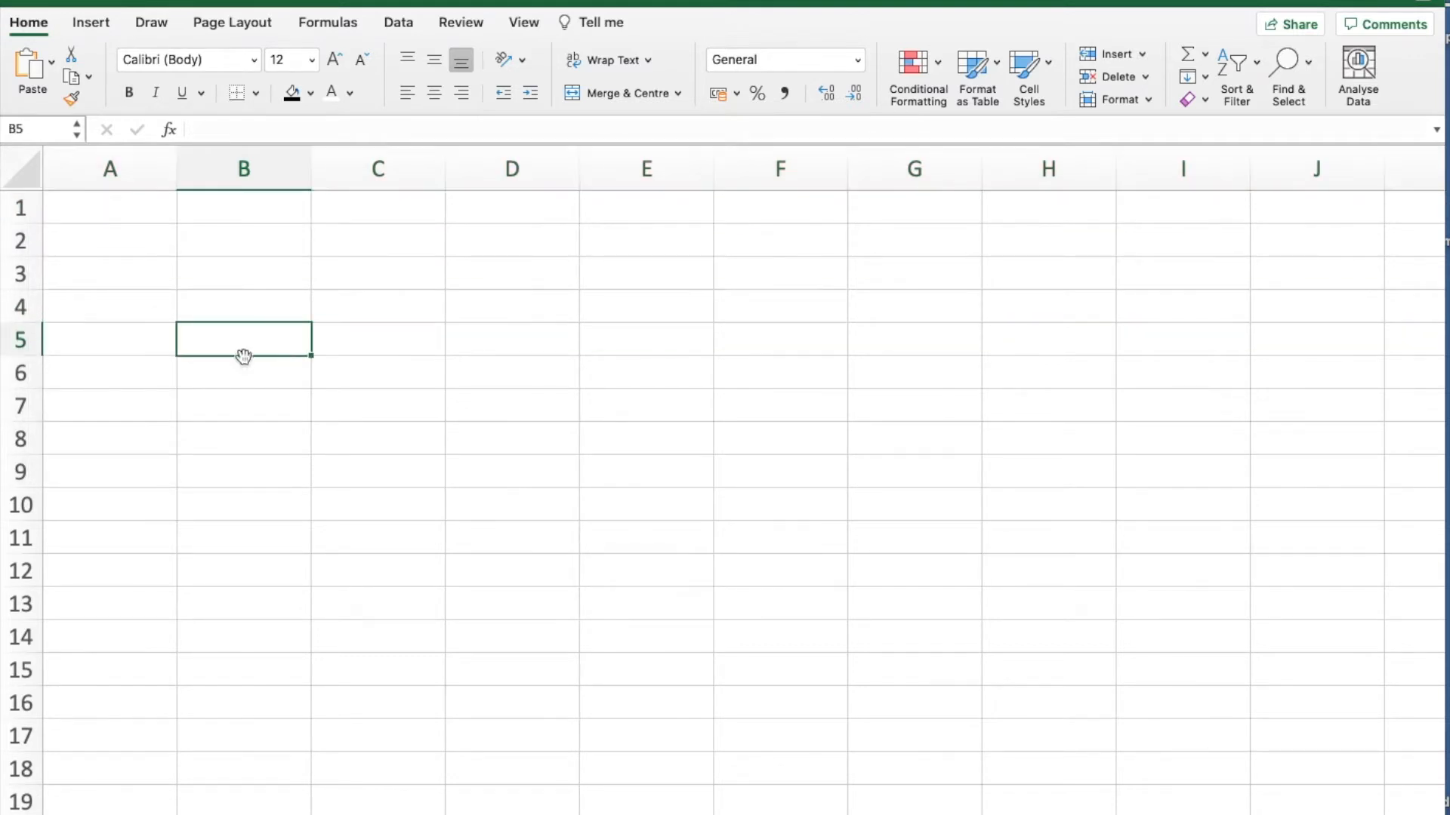
- Start recording a macro named Simpsons, stored in This Workbook
left_click(525, 24)
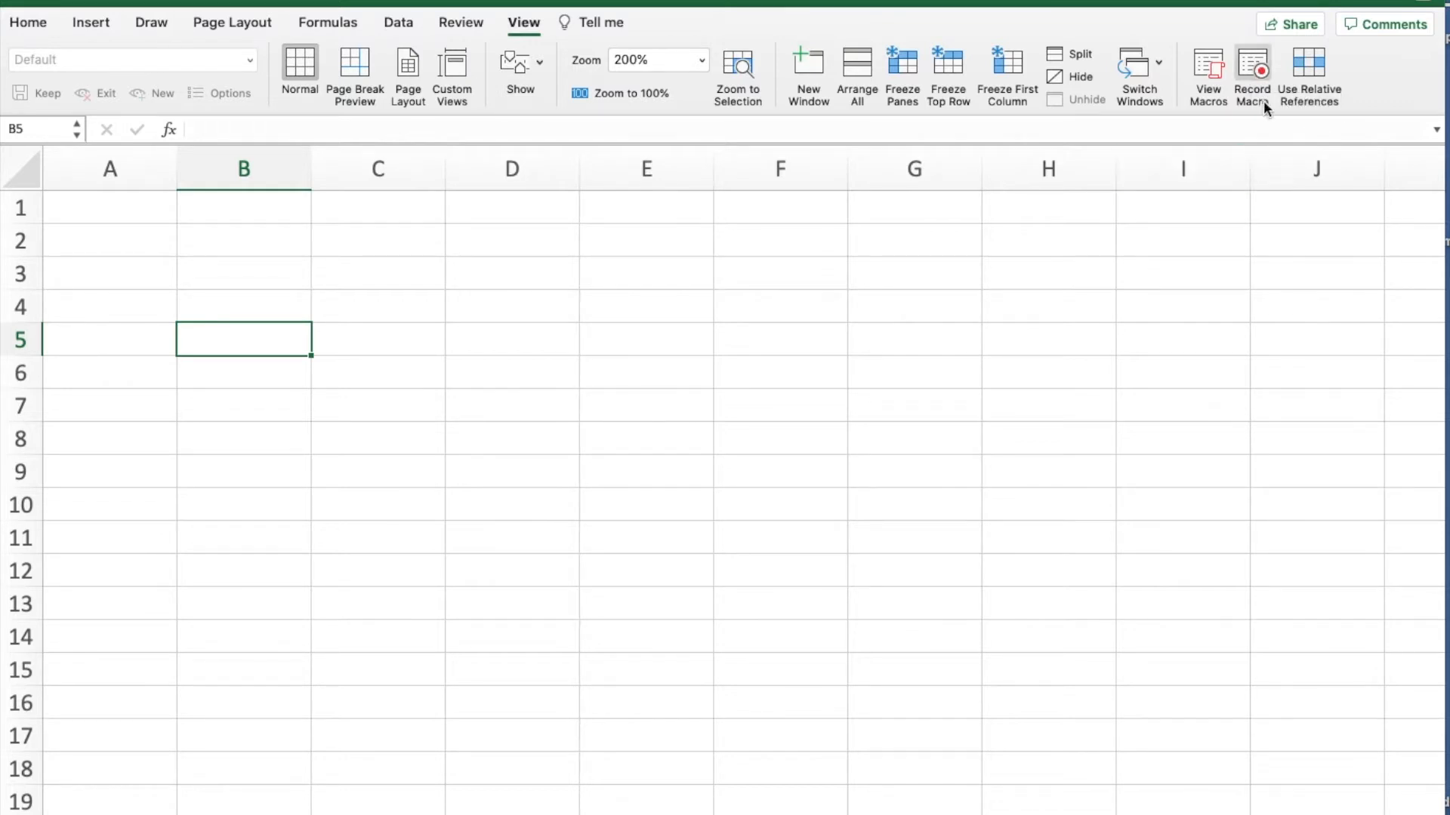
left_click(1252, 66)
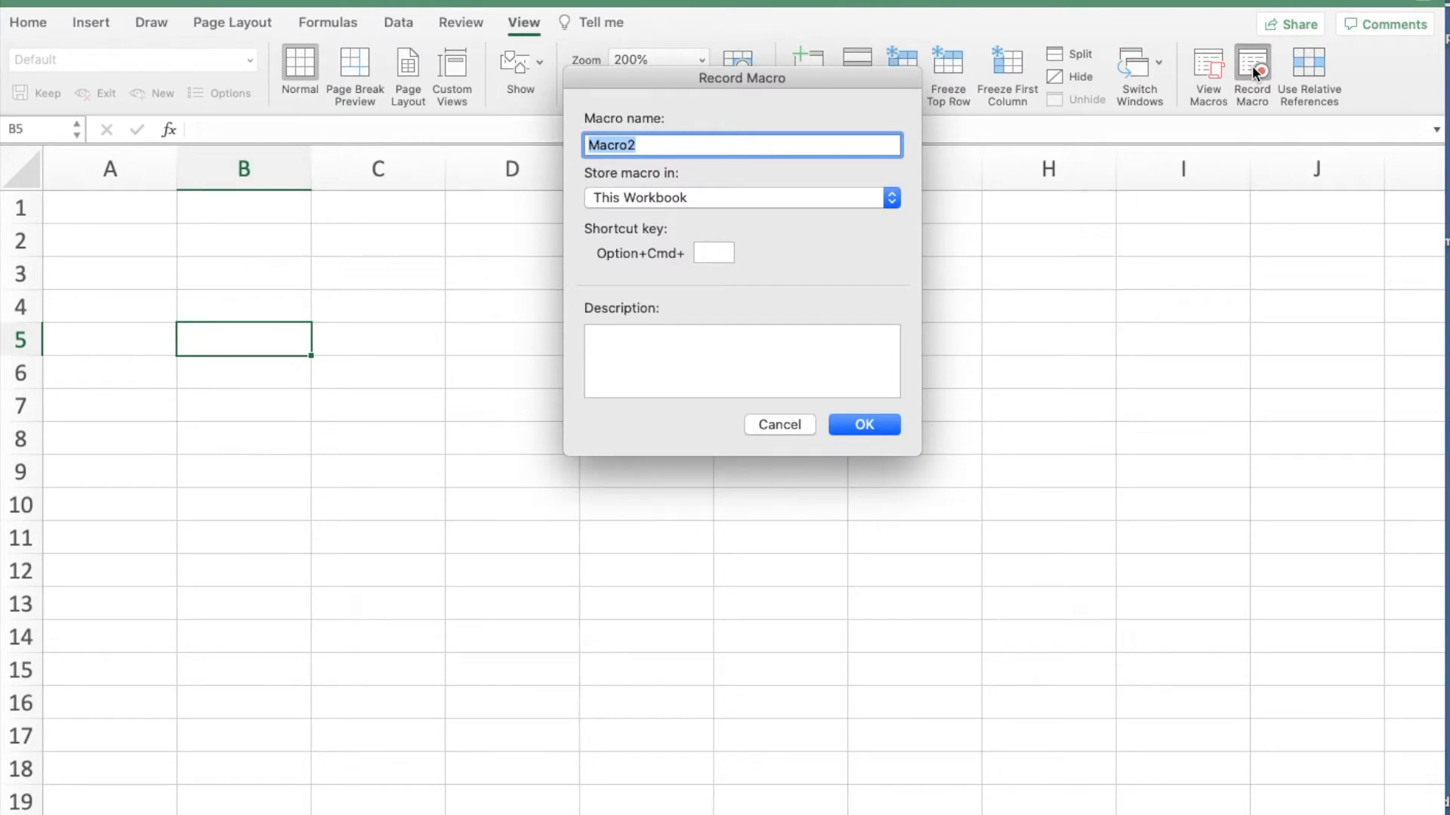
type("Simpsons")
left_click(851, 428)
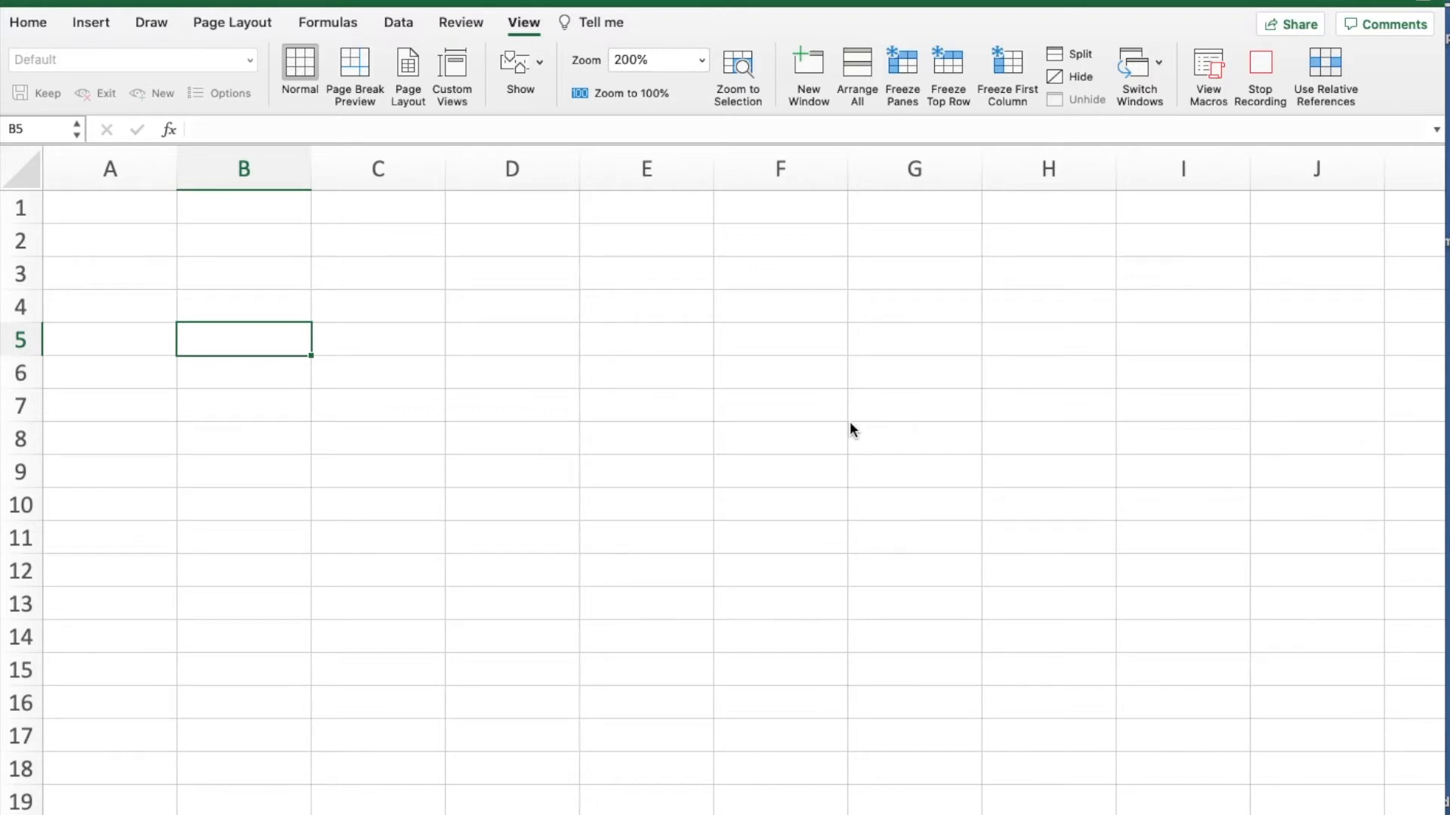
- With the macro recording, enter Bart in A1, Homer in B1 and Marge in C1
left_click(128, 209)
type("Bart")
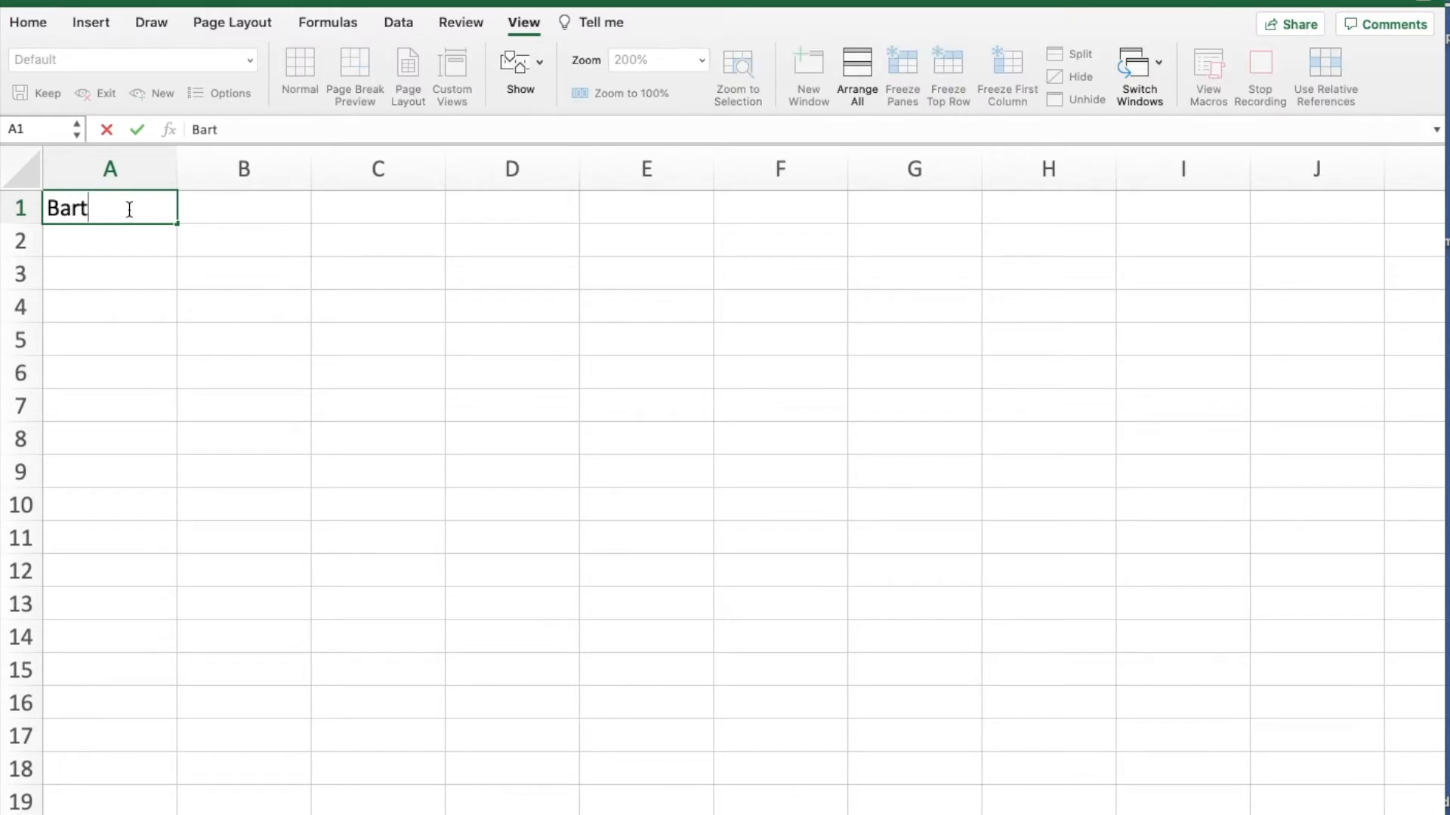
key("Tab")
type("Homer")
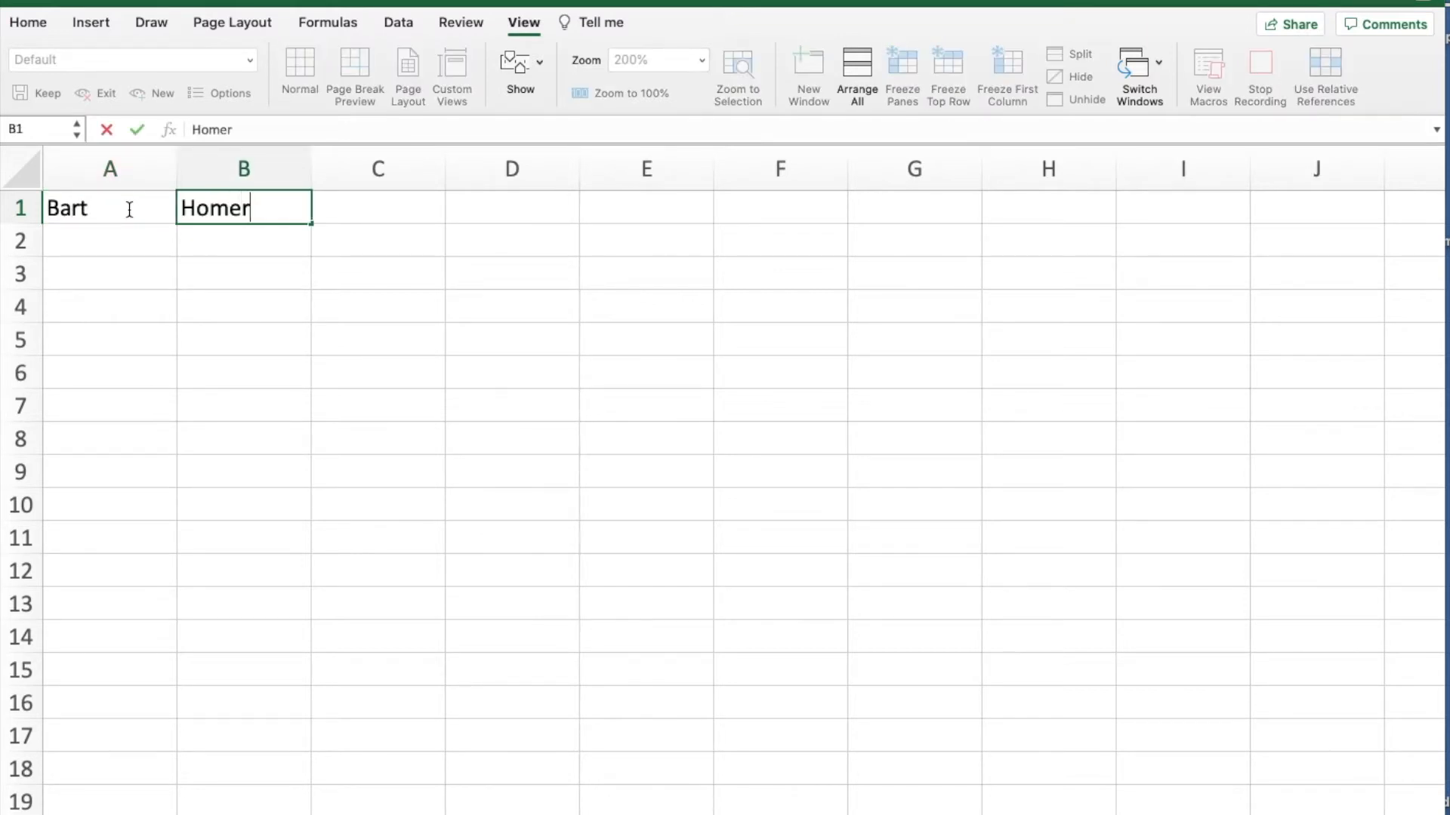
key("Tab")
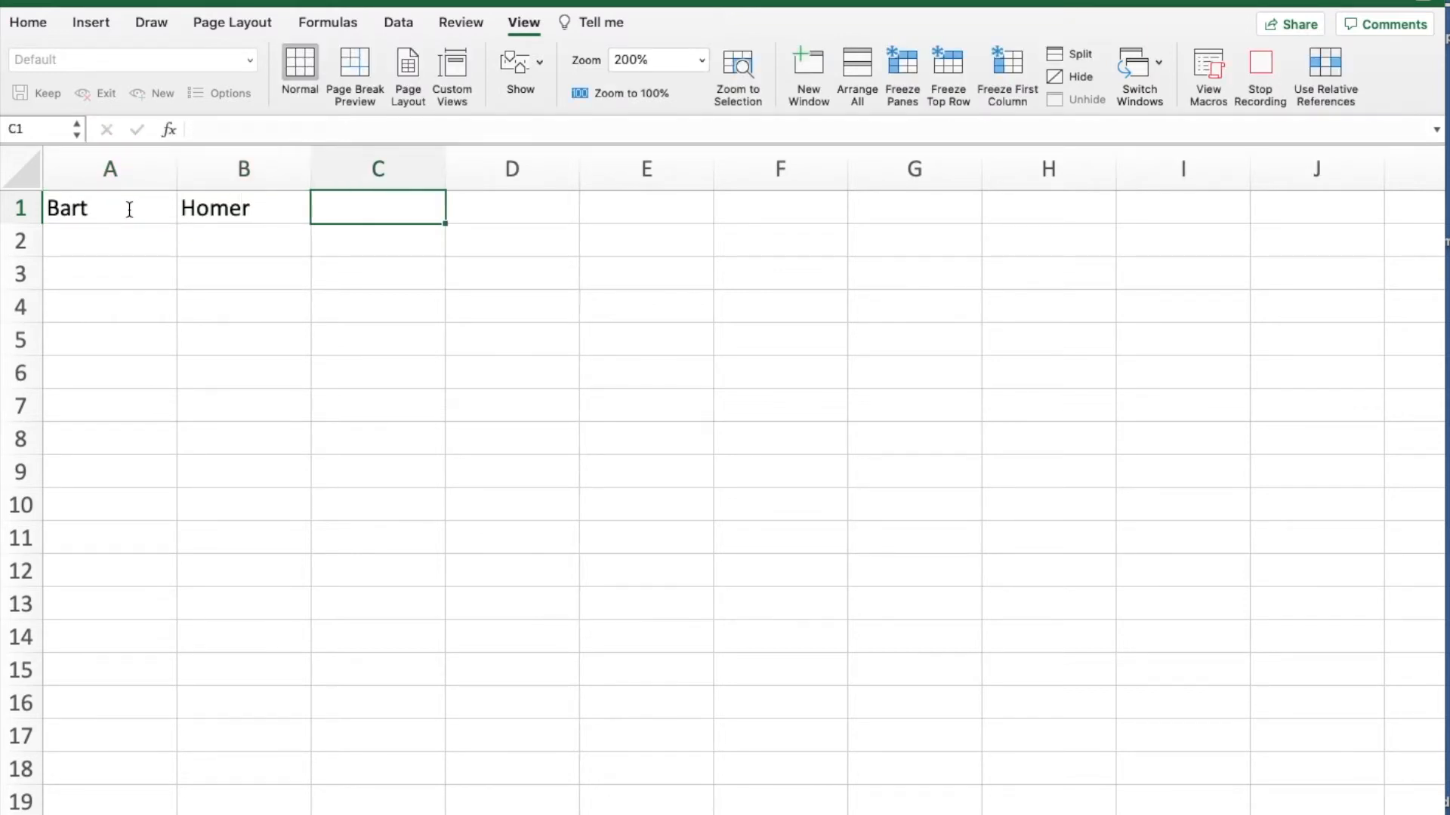
type("Marge")
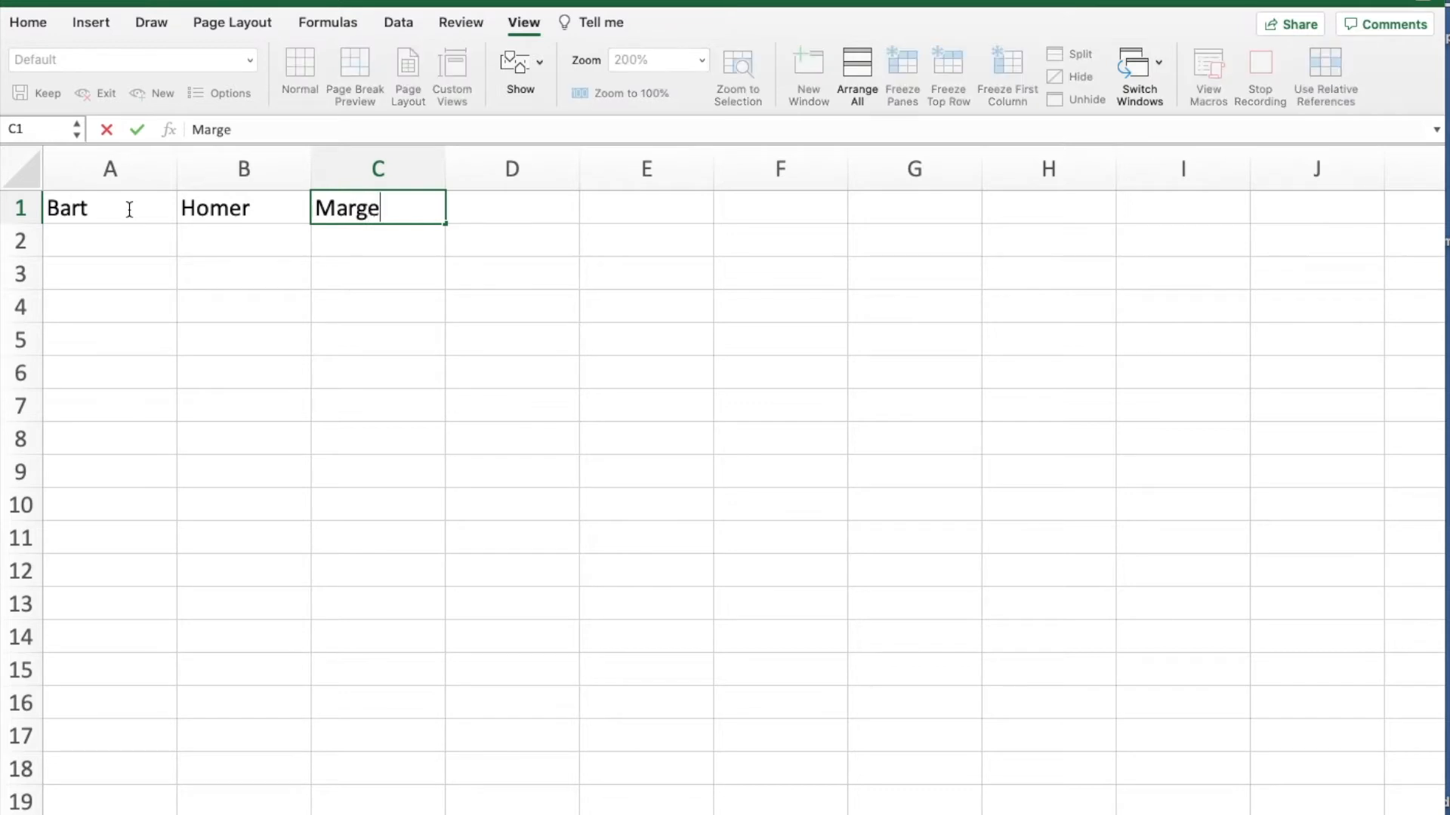
- Format cells A1:C1 with a white font colour, black fill and bold text
left_click_drag(112, 210, 379, 206)
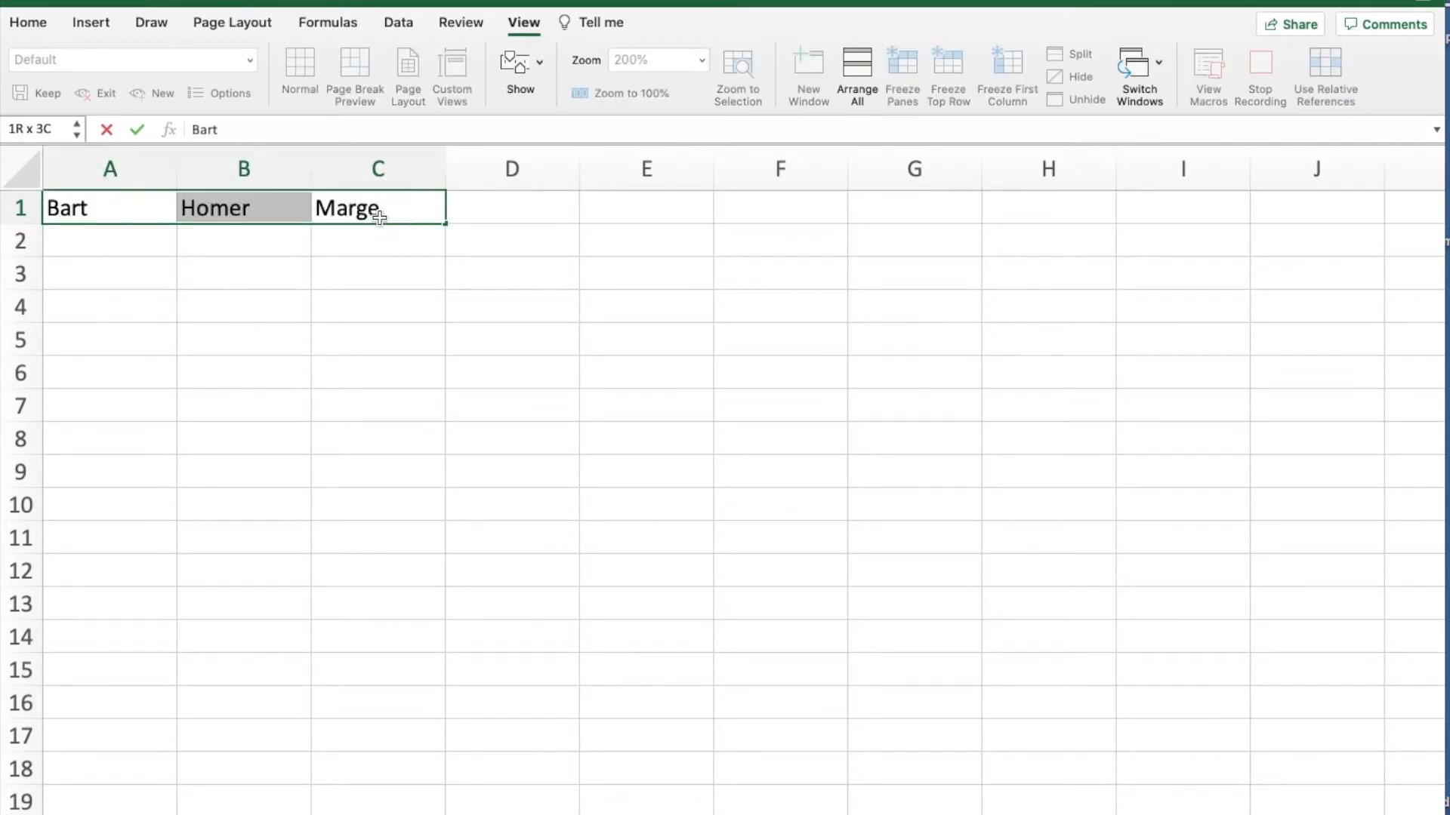
left_click(36, 27)
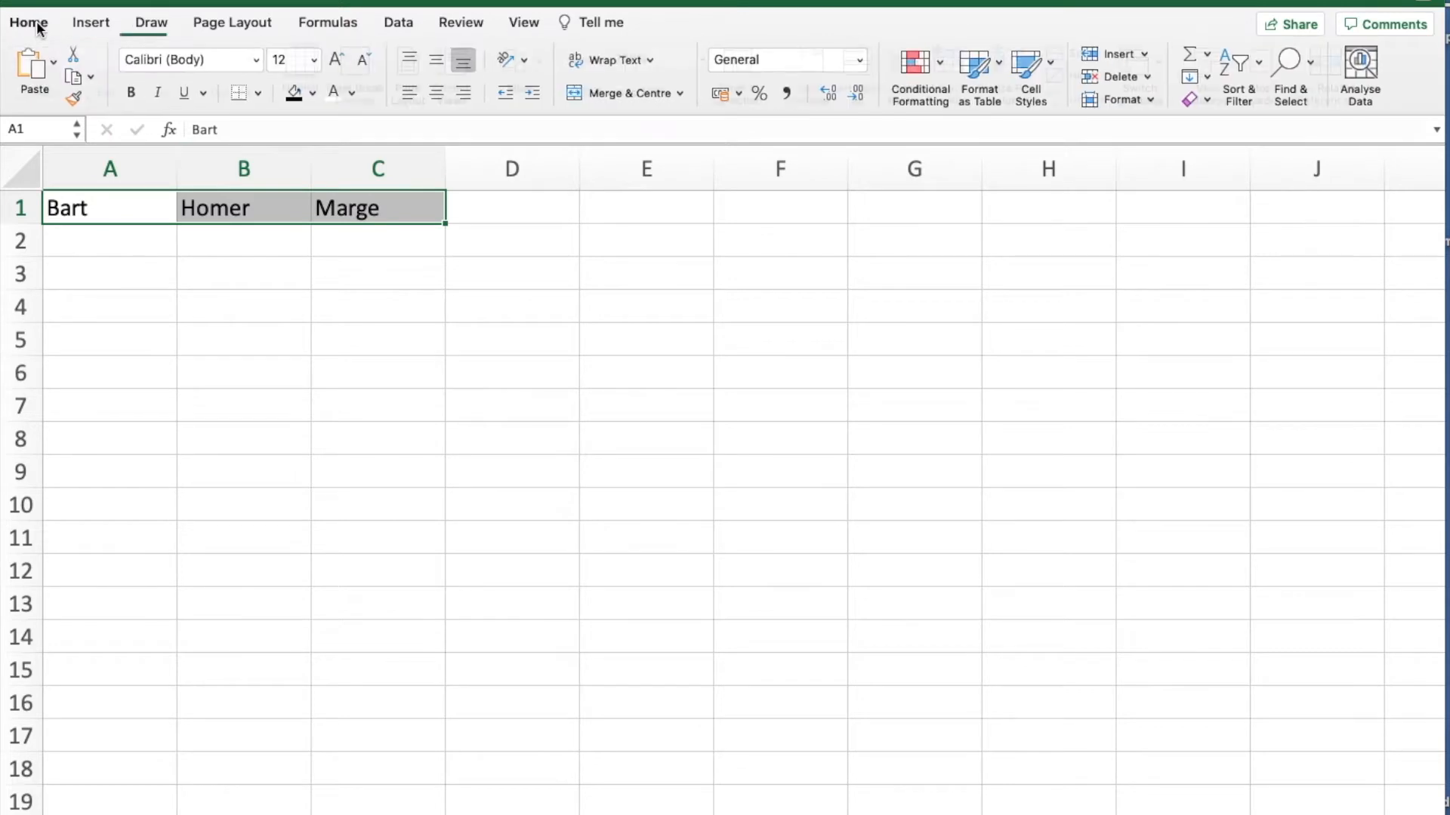
left_click(332, 96)
left_click(292, 94)
left_click(136, 95)
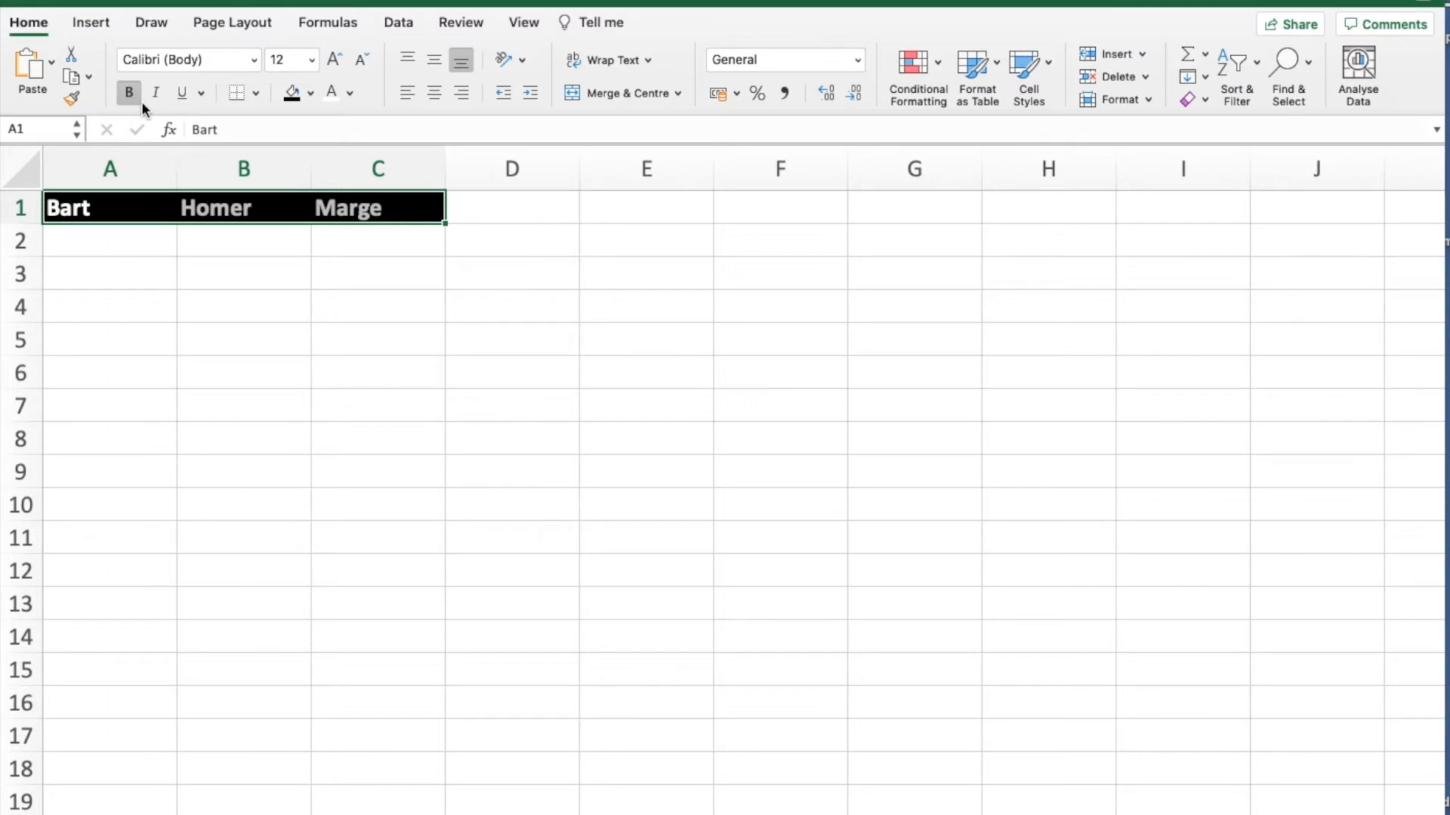
- Stop the macro recording and deselect the formatted heading cells
left_click(521, 22)
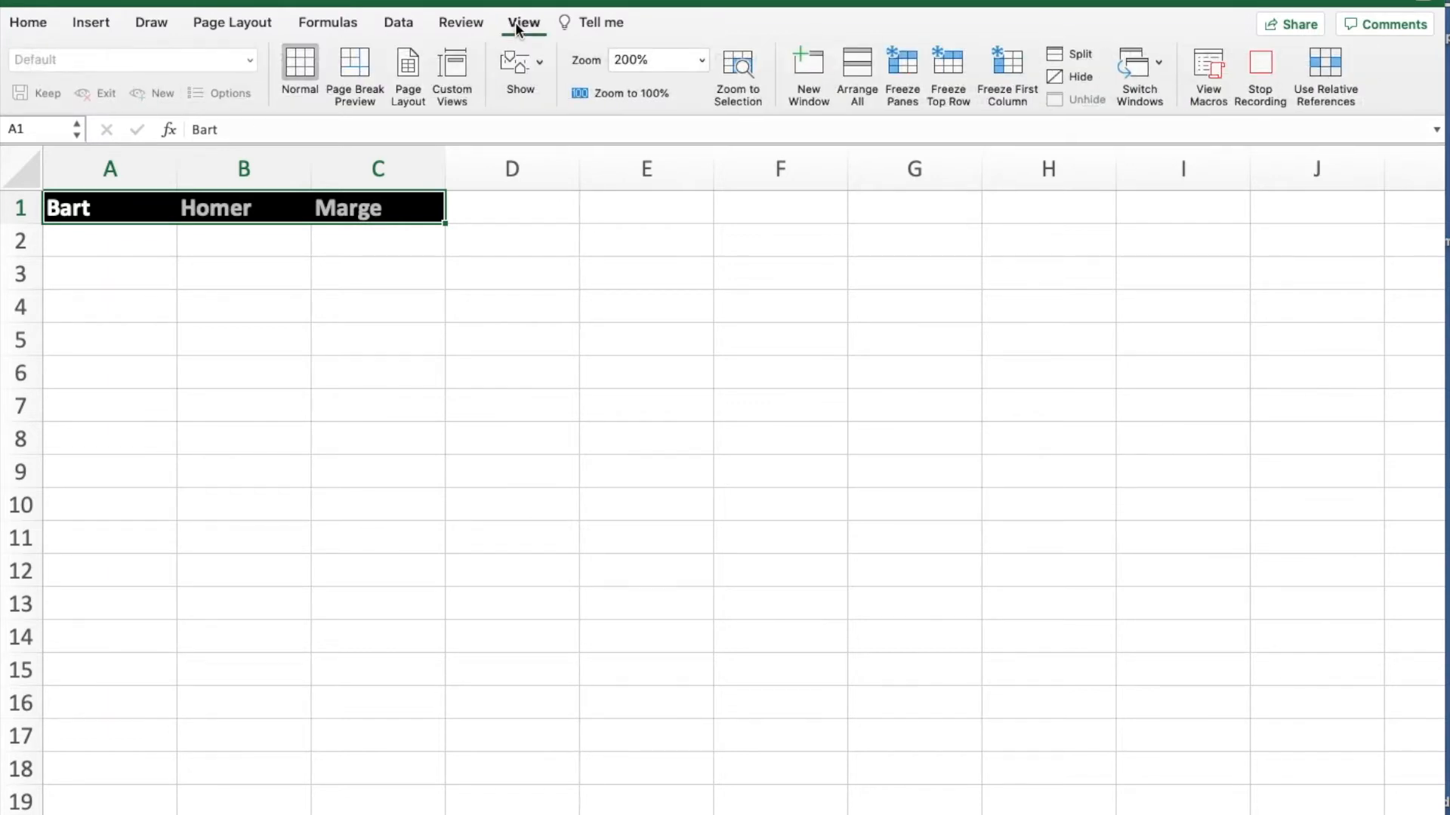
left_click(1262, 61)
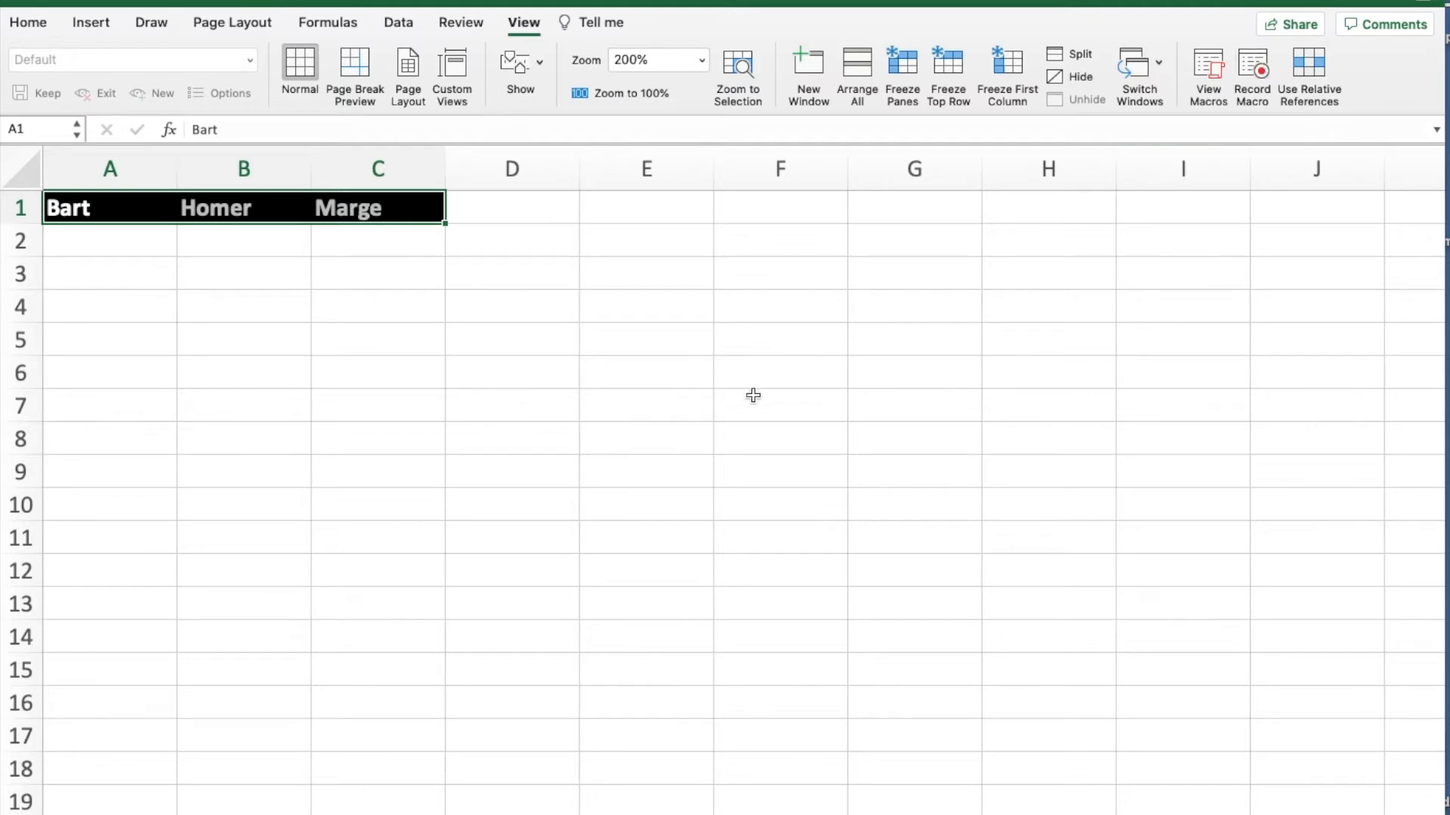
left_click(585, 392)
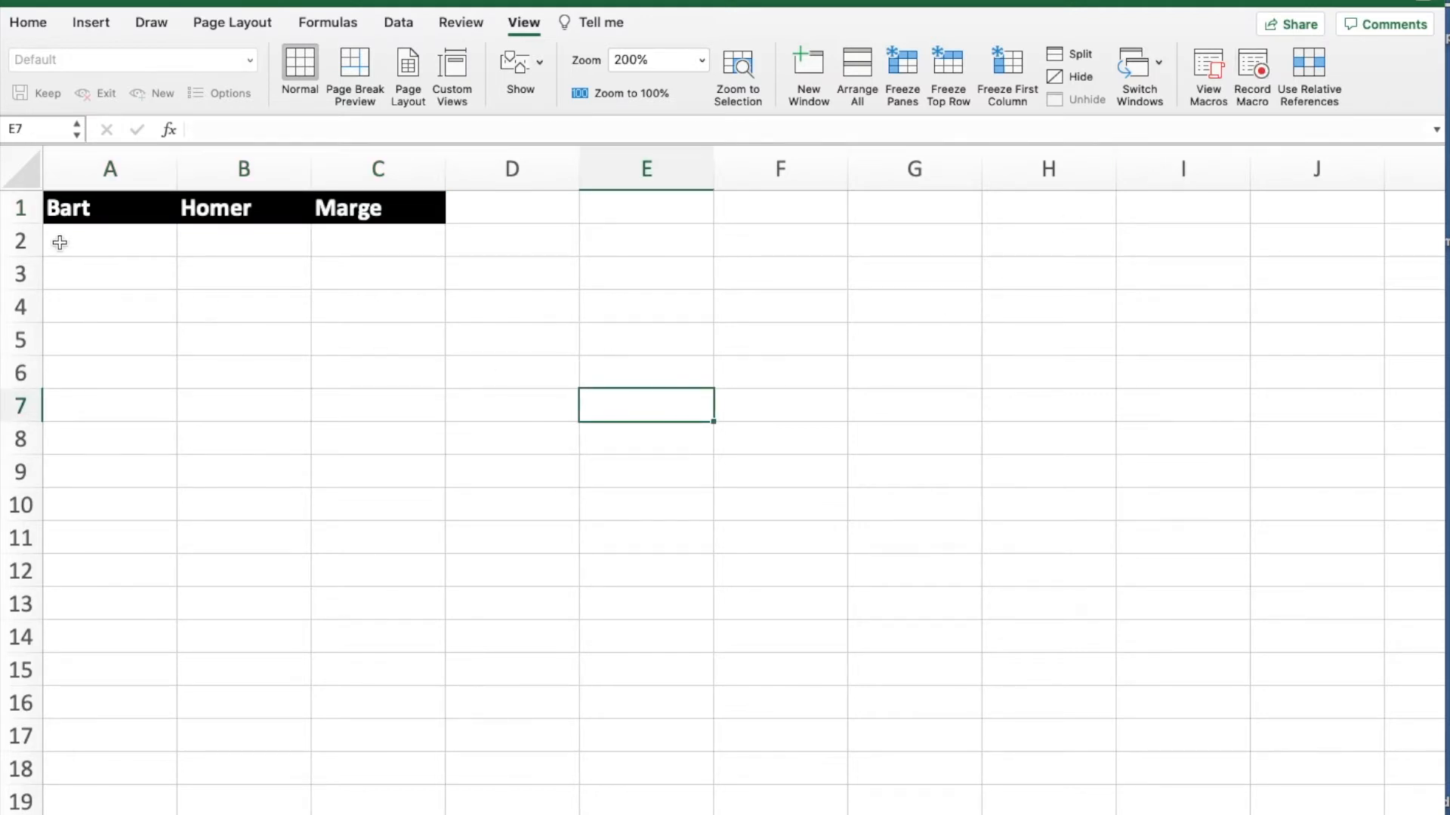
- Delete row 1 with the recorded headings to leave a blank sheet for testing
left_click(34, 208)
right_click(35, 209)
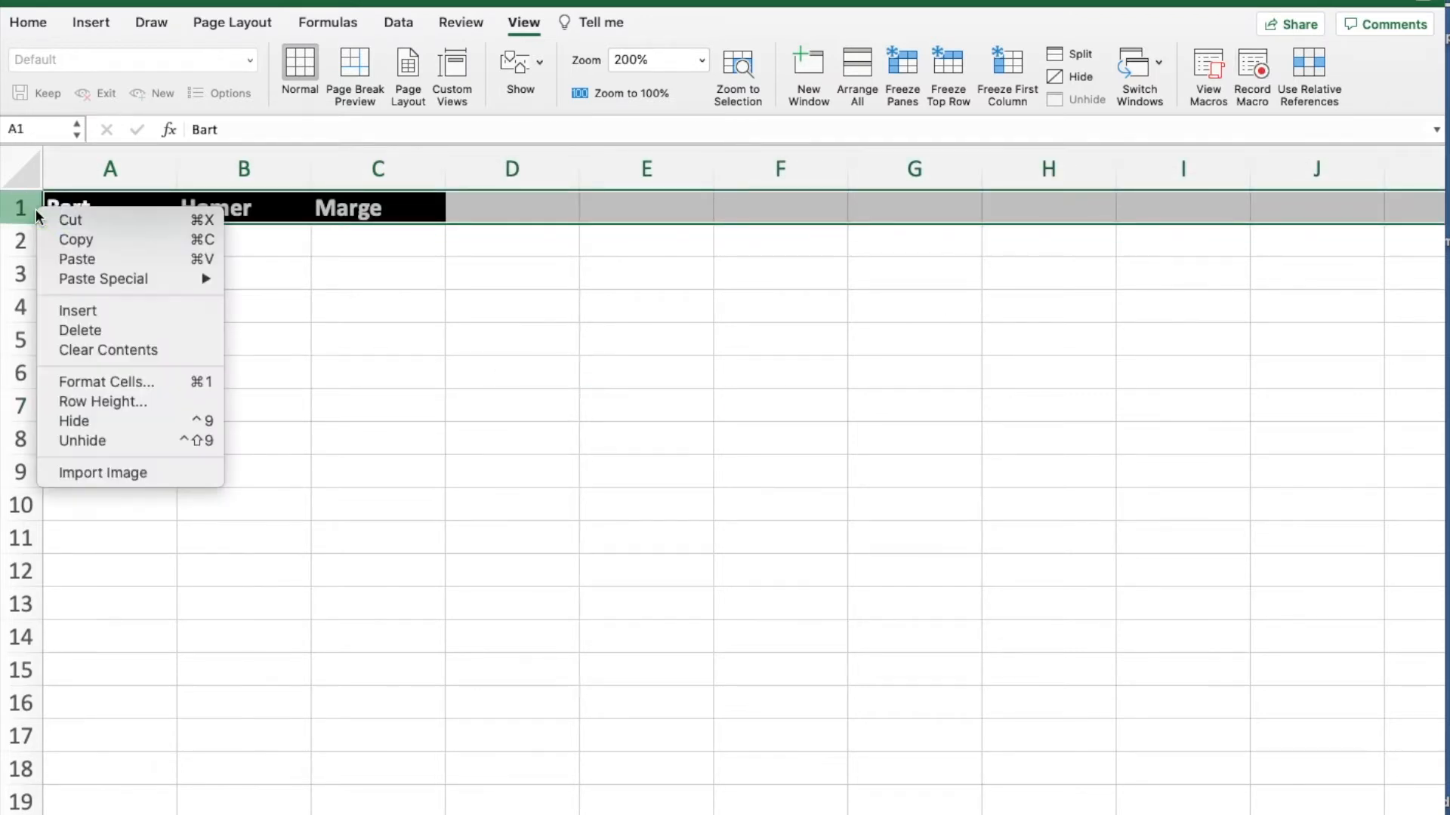
left_click(65, 325)
left_click(475, 382)
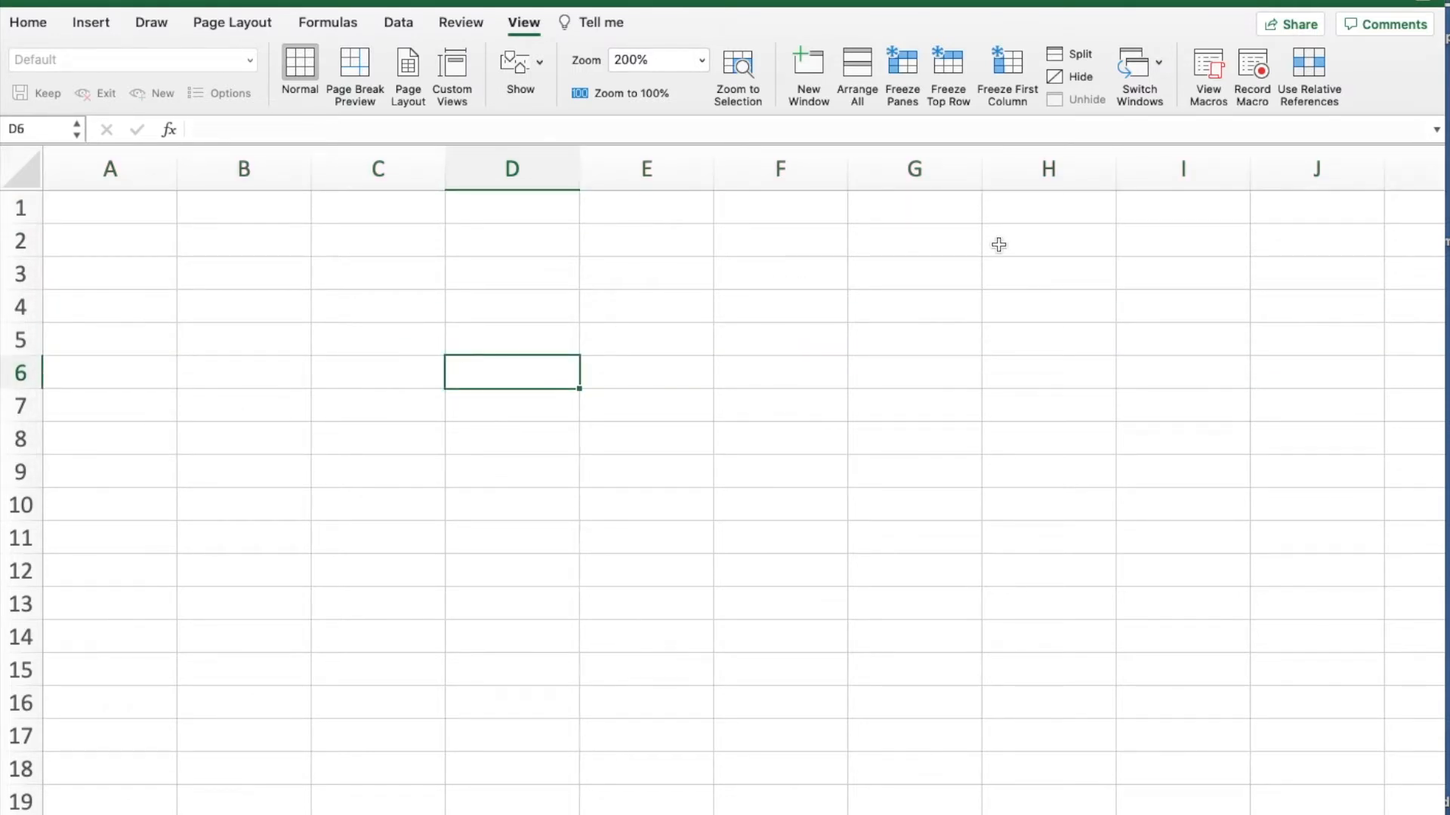
- Run the Simpsons macro on the blank sheet
left_click(1205, 64)
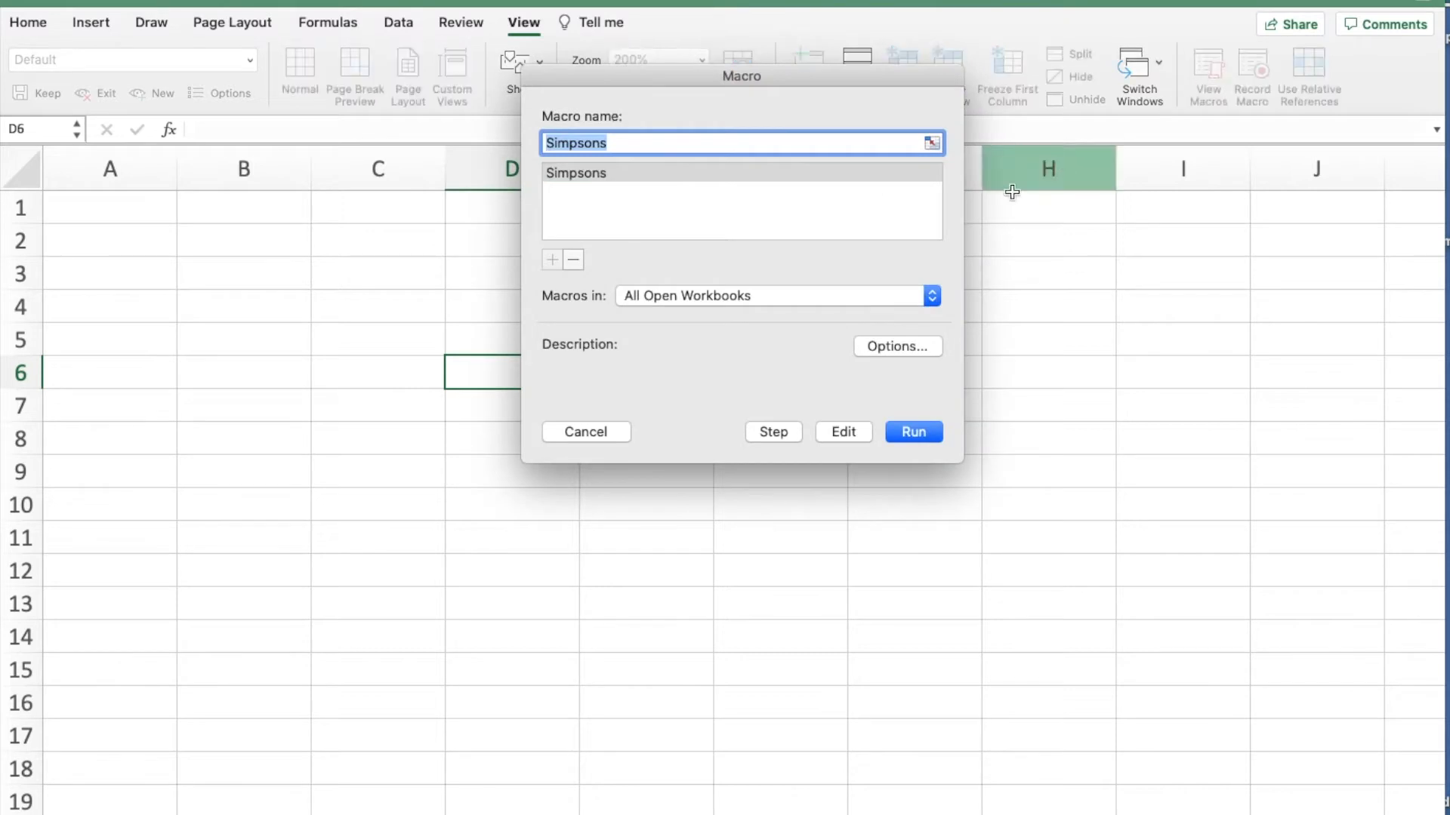
left_click(595, 174)
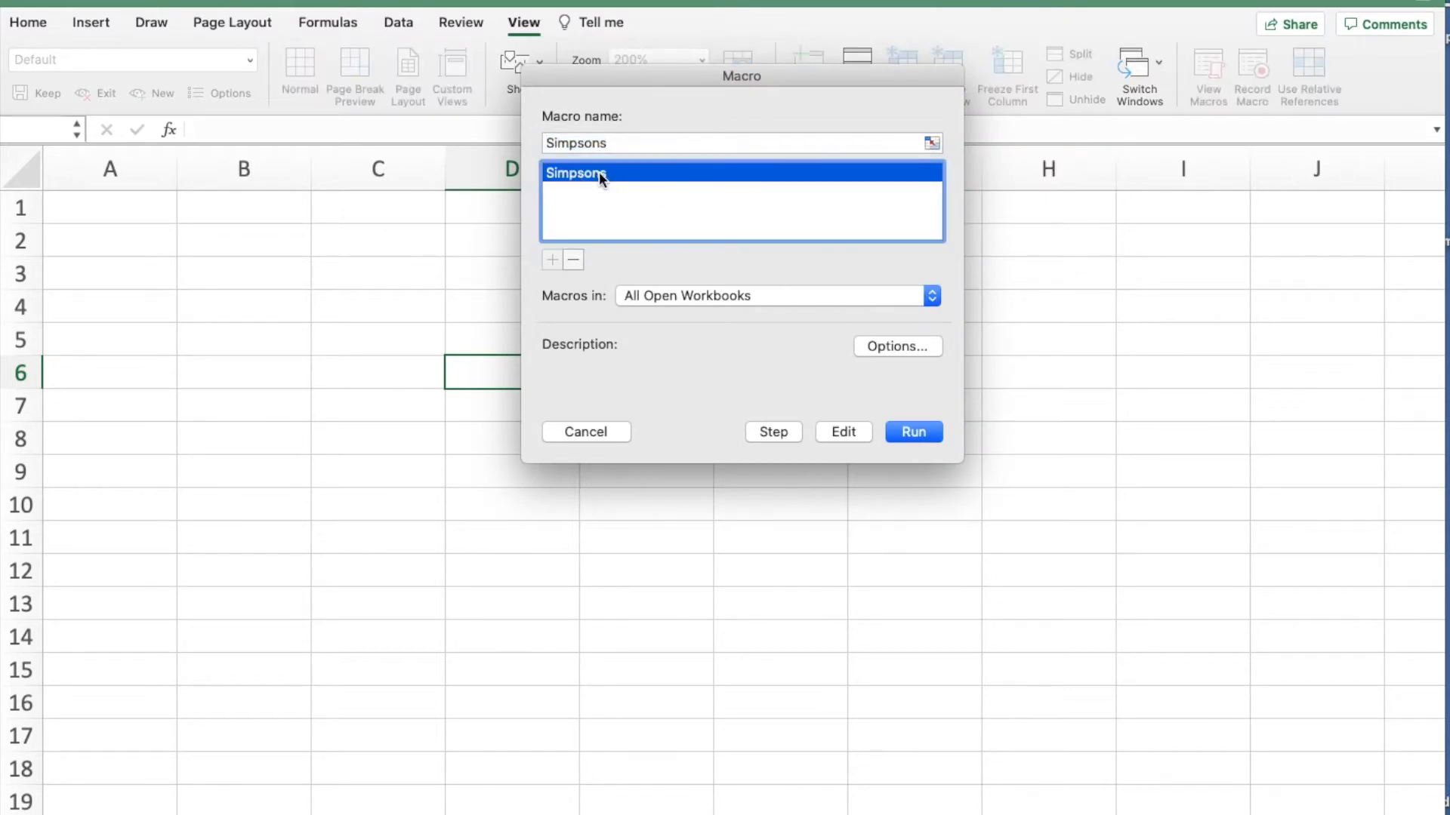
left_click(895, 427)
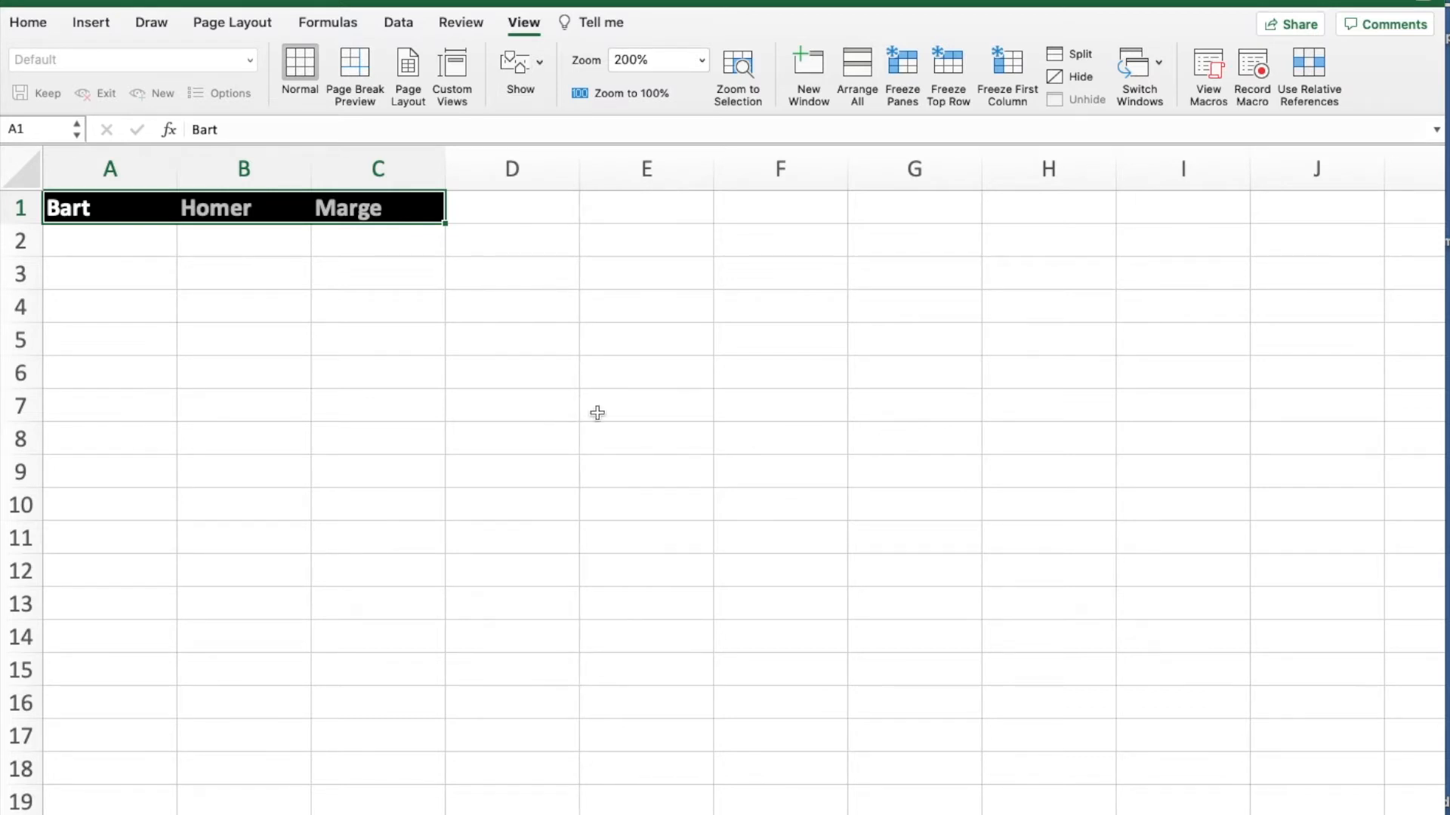
- Delete row 1 with the macro's headings and run the Simpsons macro a second time
left_click(38, 209)
right_click(37, 209)
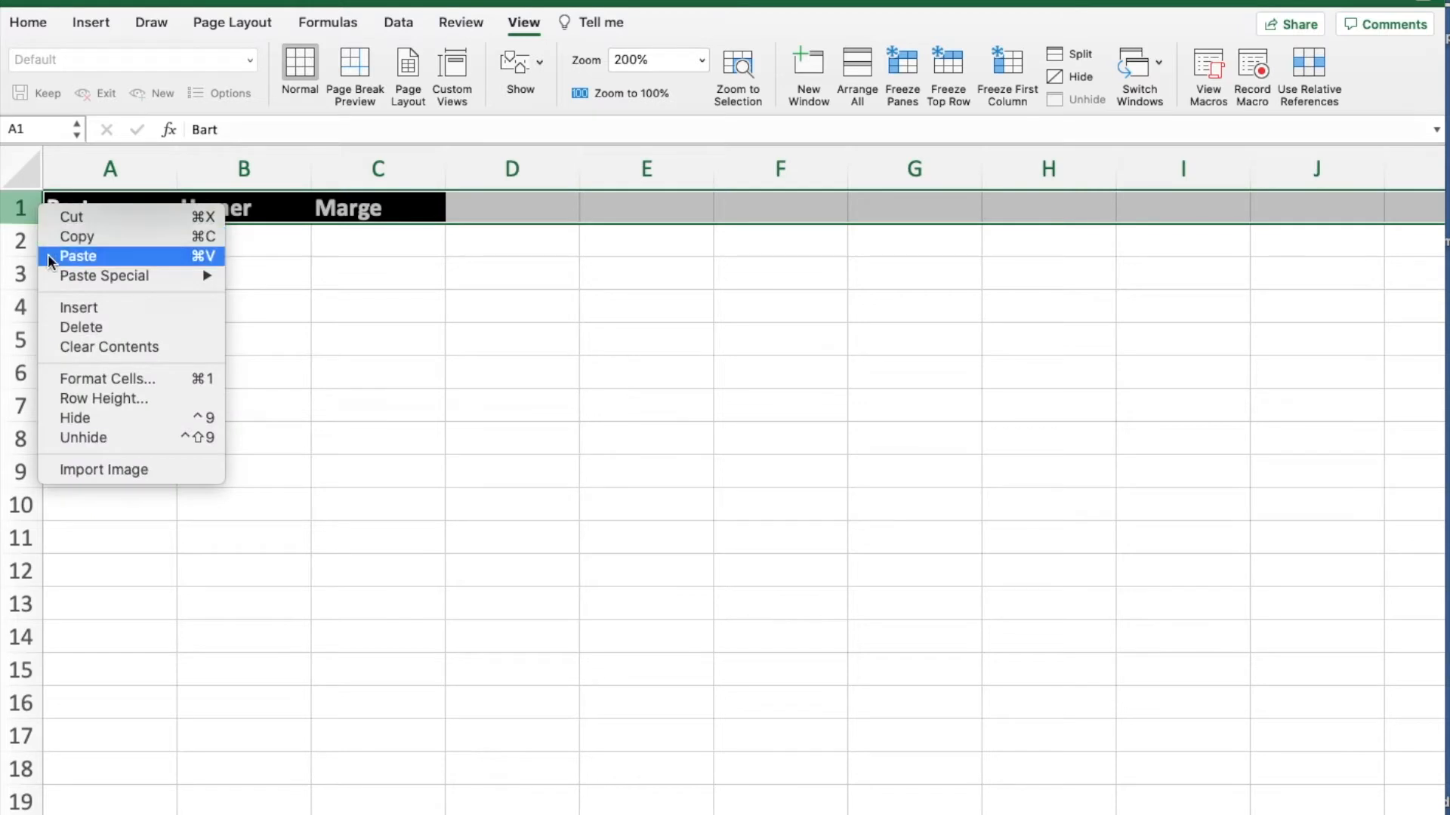
left_click(68, 332)
left_click(486, 404)
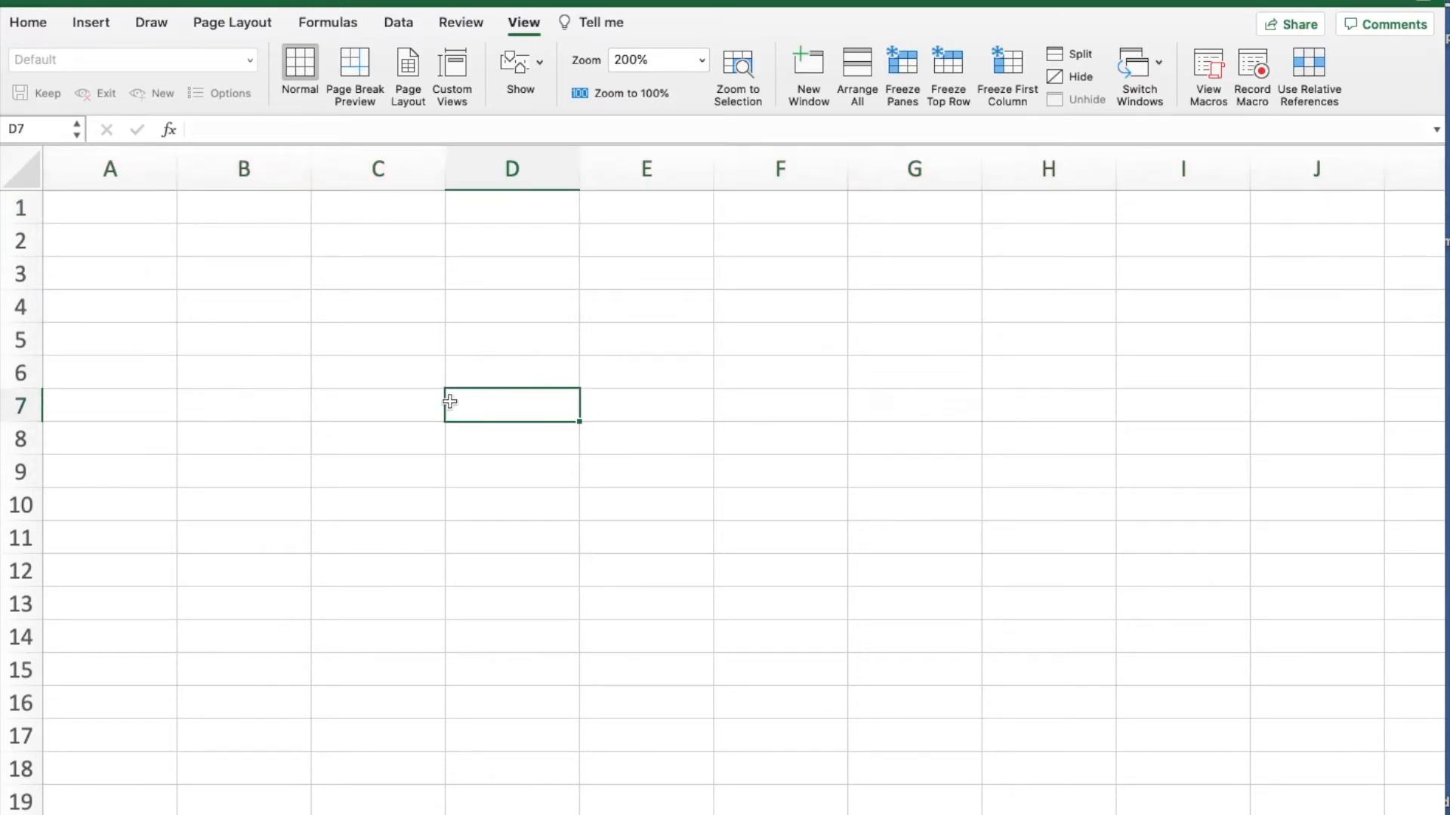
left_click(1209, 70)
left_click(894, 427)
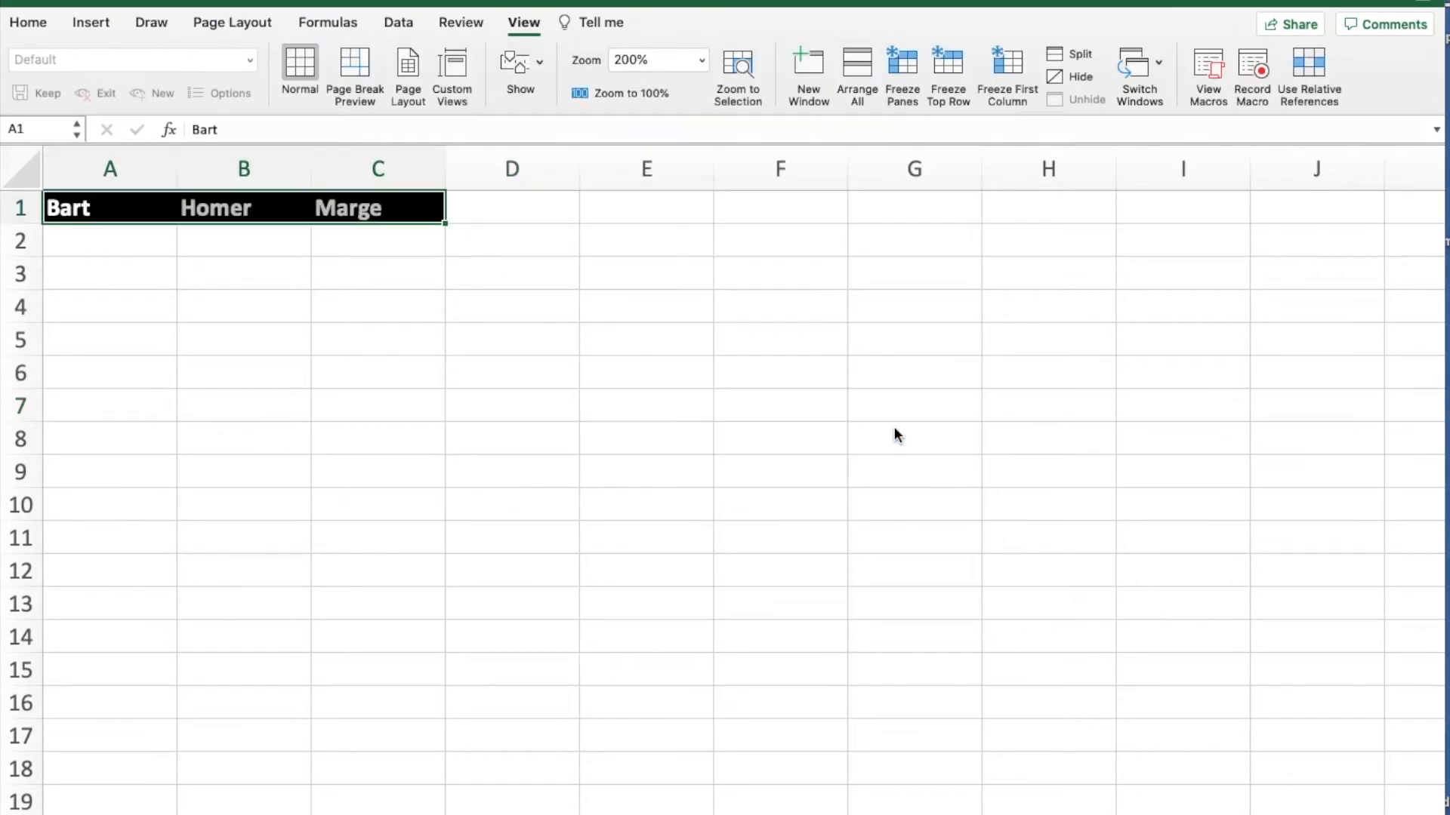
- Run the Simpsons macro with cell E8 as the active cell
left_click(582, 446)
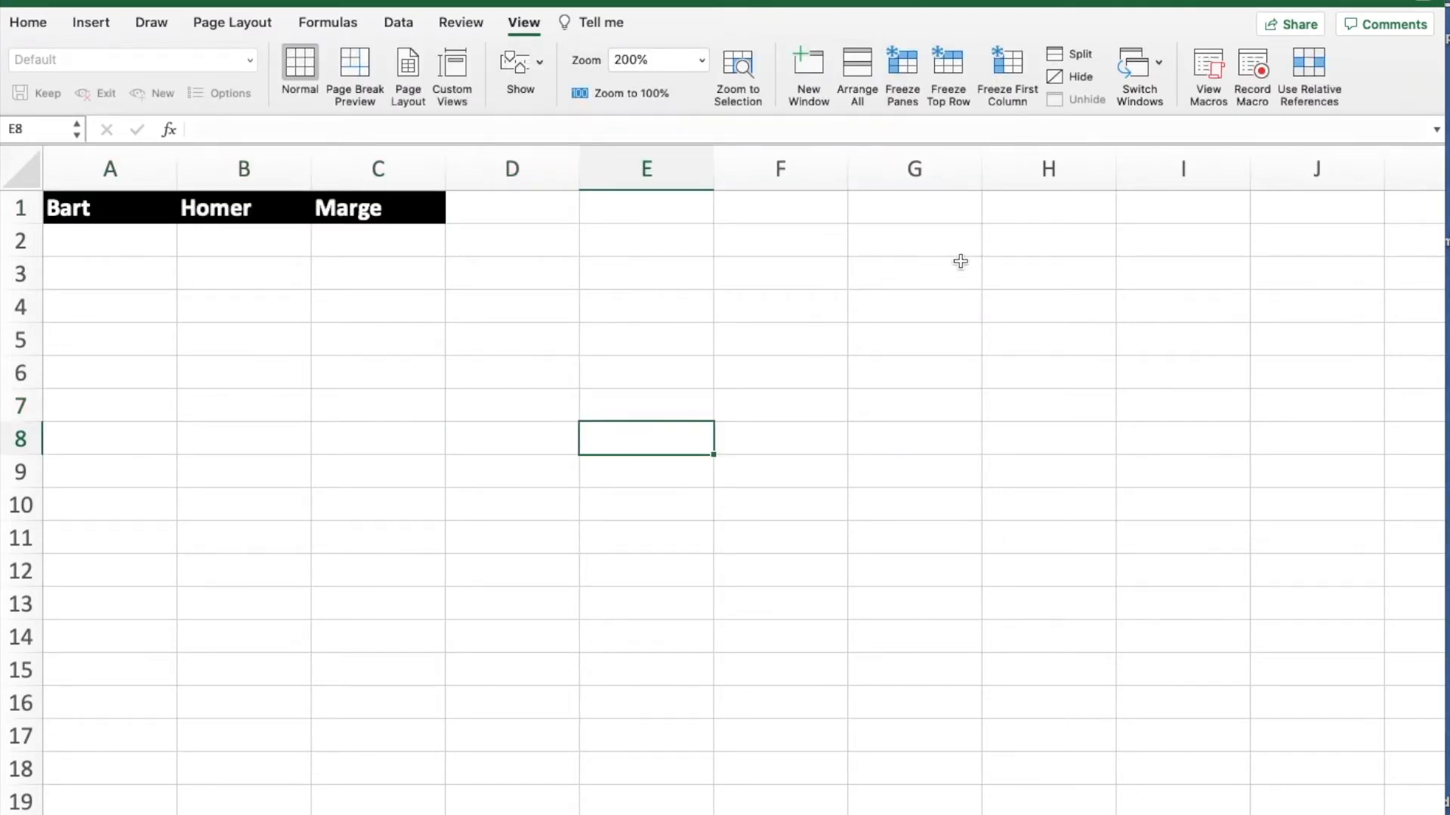
left_click(1207, 65)
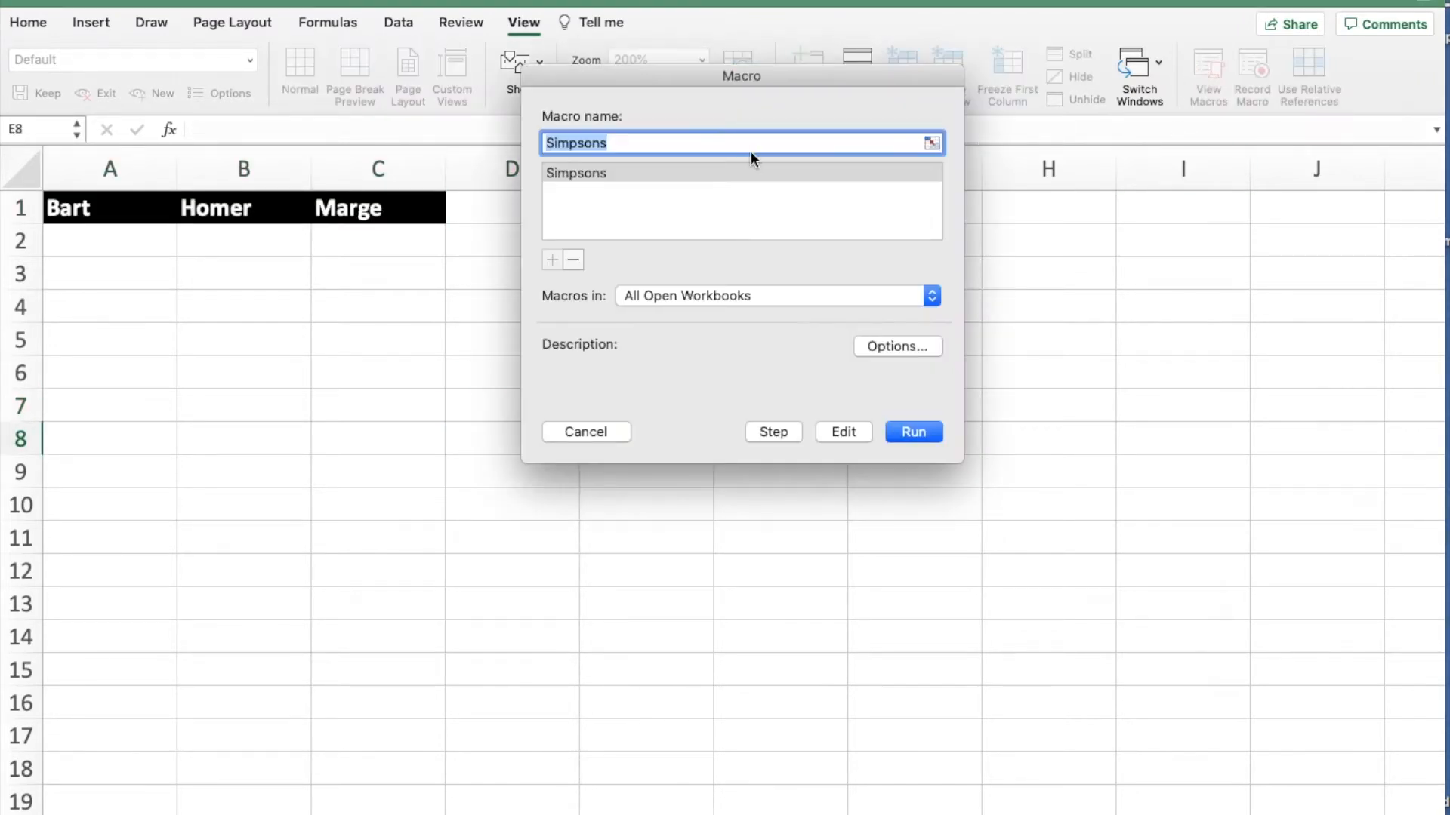
left_click(900, 433)
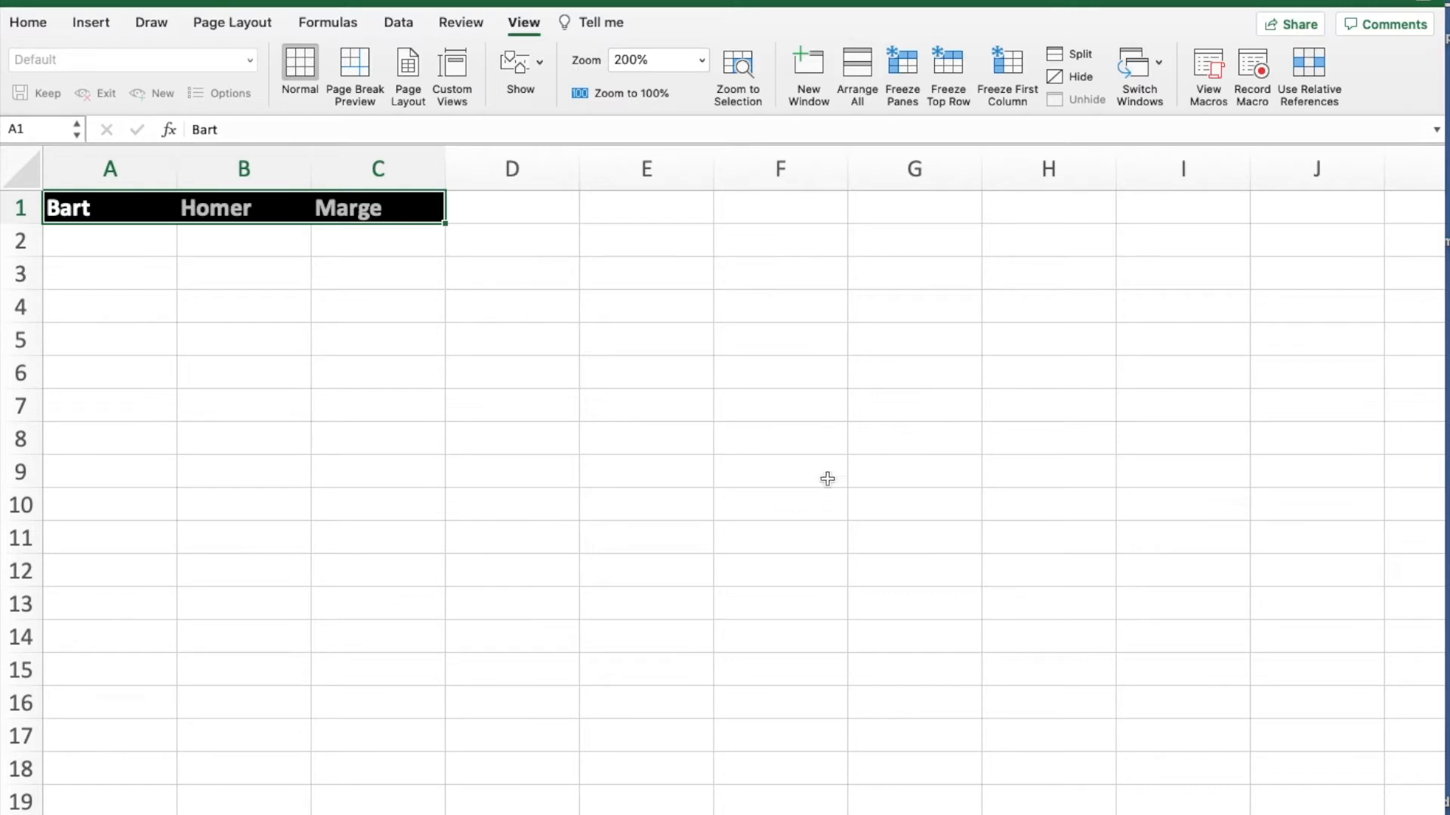
- Run the Simpsons macro again with cell D7 as the active cell
left_click(496, 369)
left_click(560, 405)
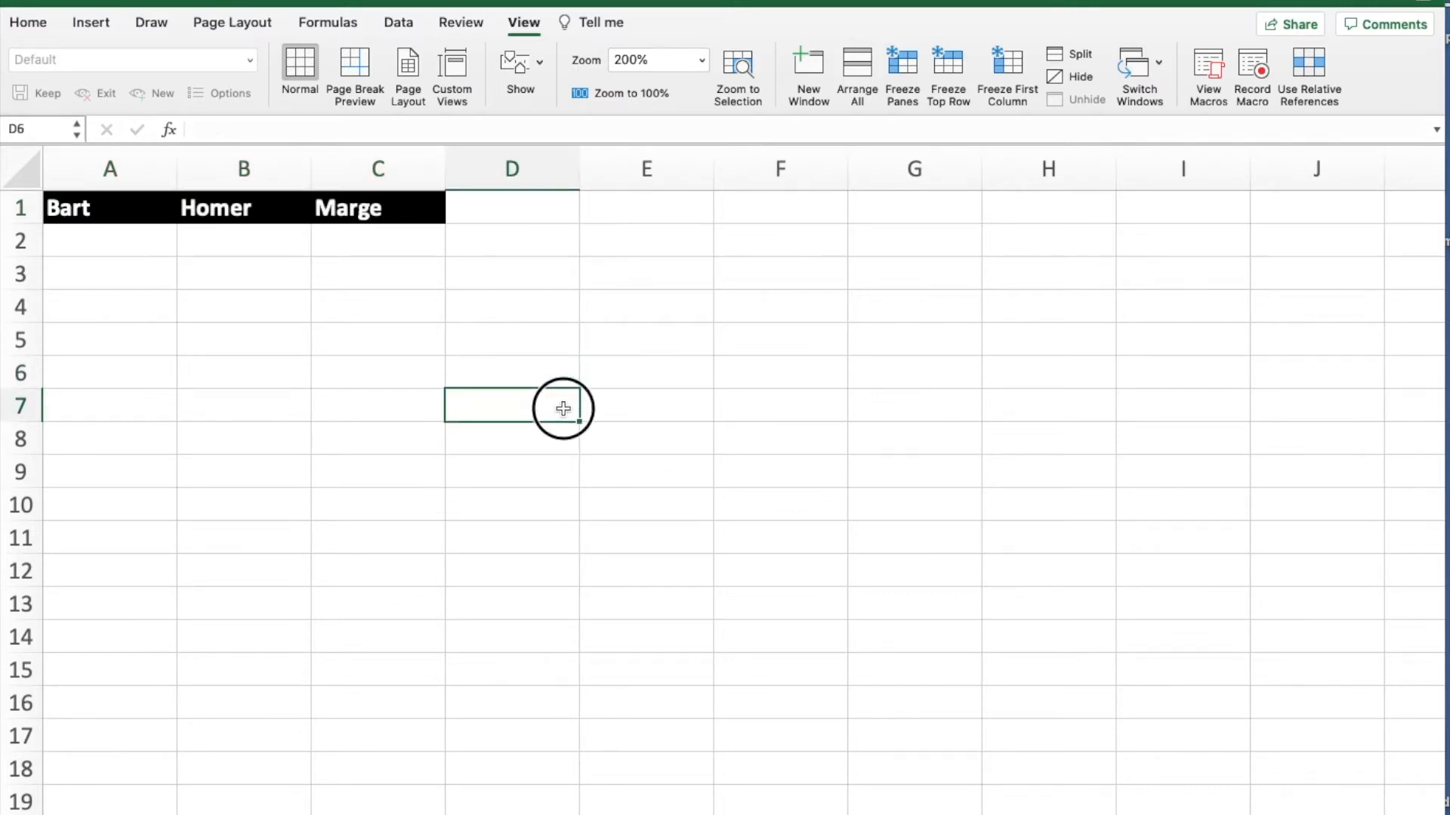
left_click(1206, 91)
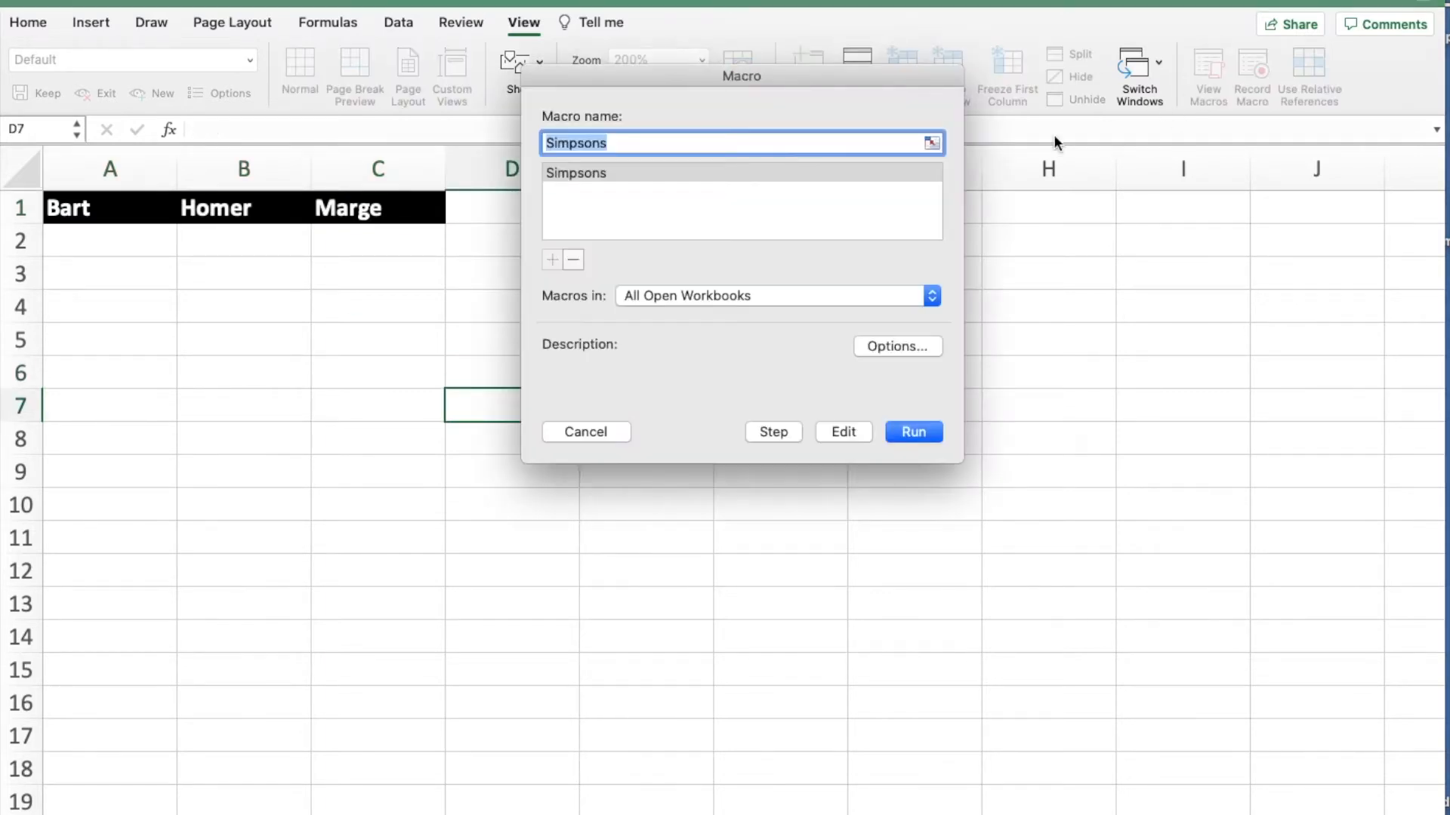
left_click(680, 174)
left_click(911, 429)
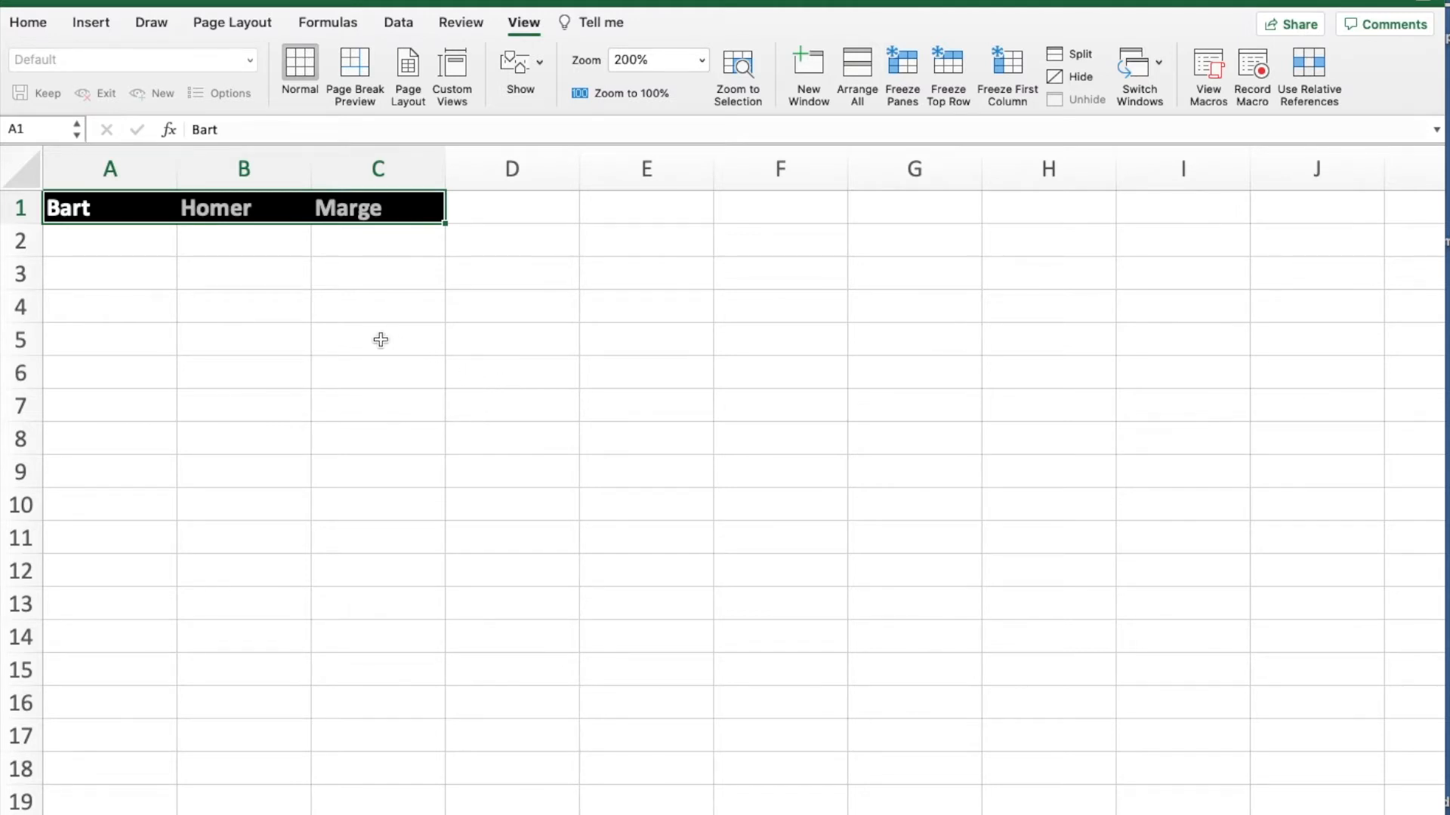
left_click(353, 334)
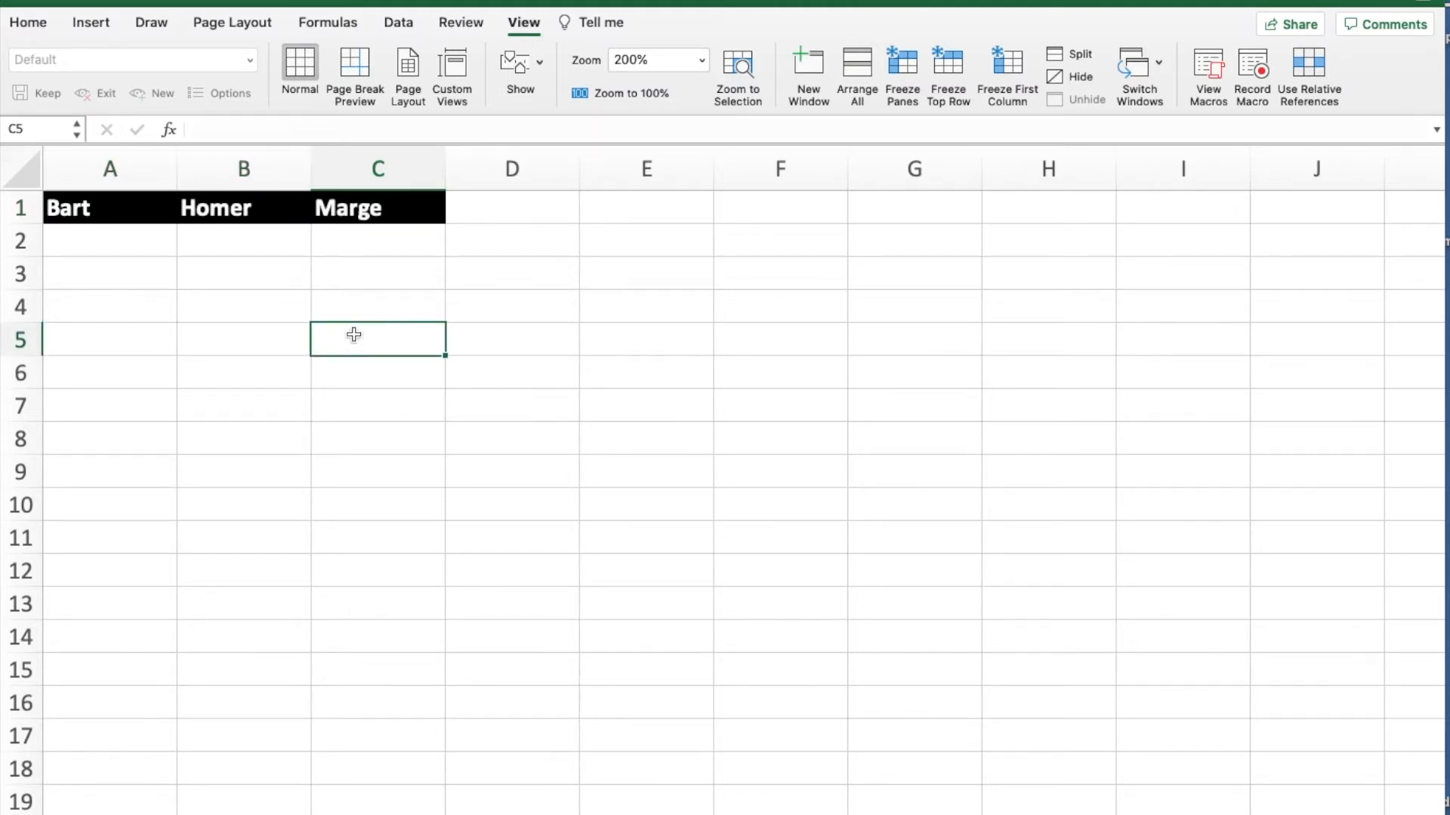
left_click_drag(385, 335, 762, 337)
left_click_drag(518, 401, 938, 404)
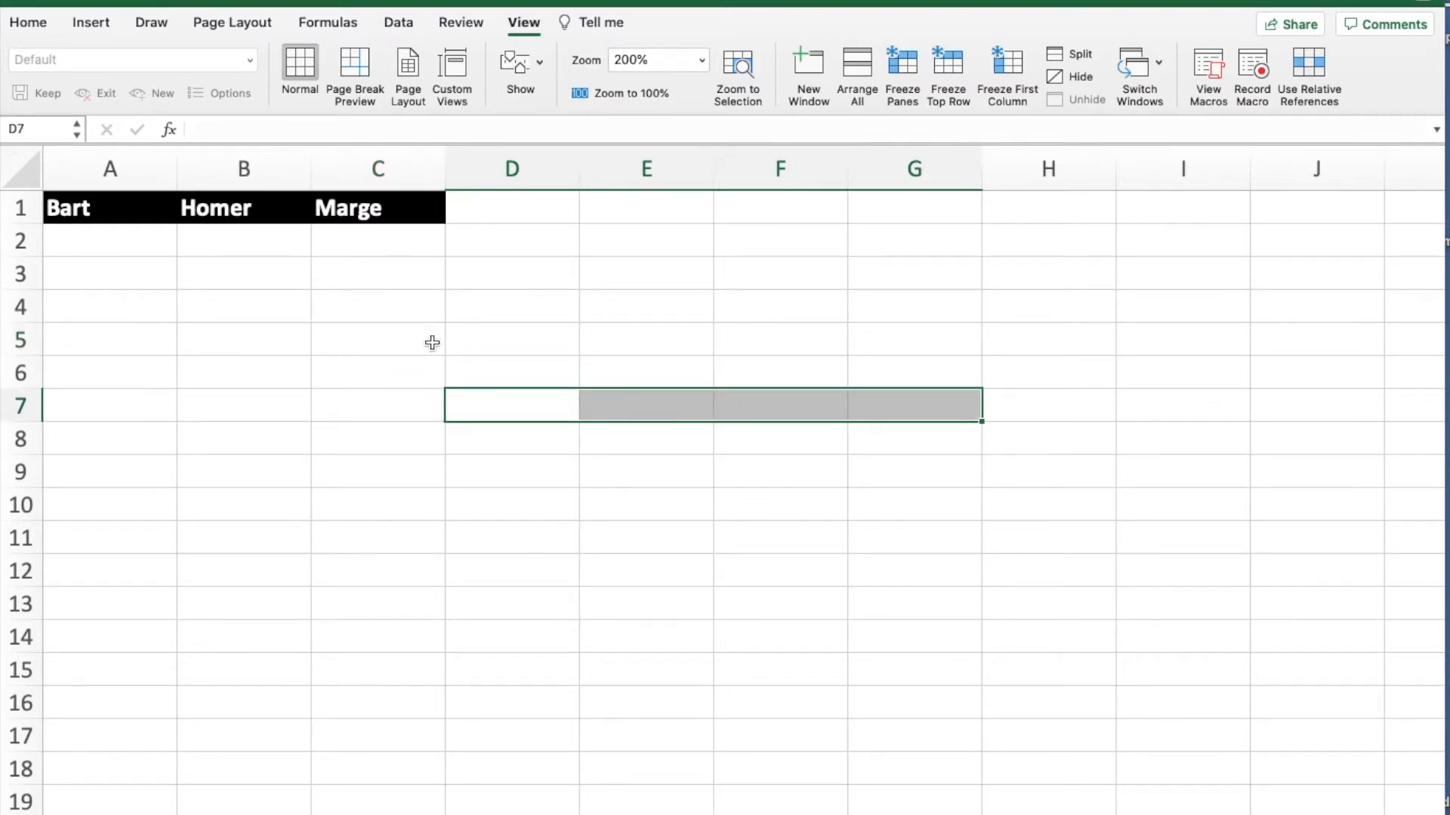
- From cell C5, turn on relative references and start recording a macro named Flintstones, stored in This Workbook
left_click(417, 343)
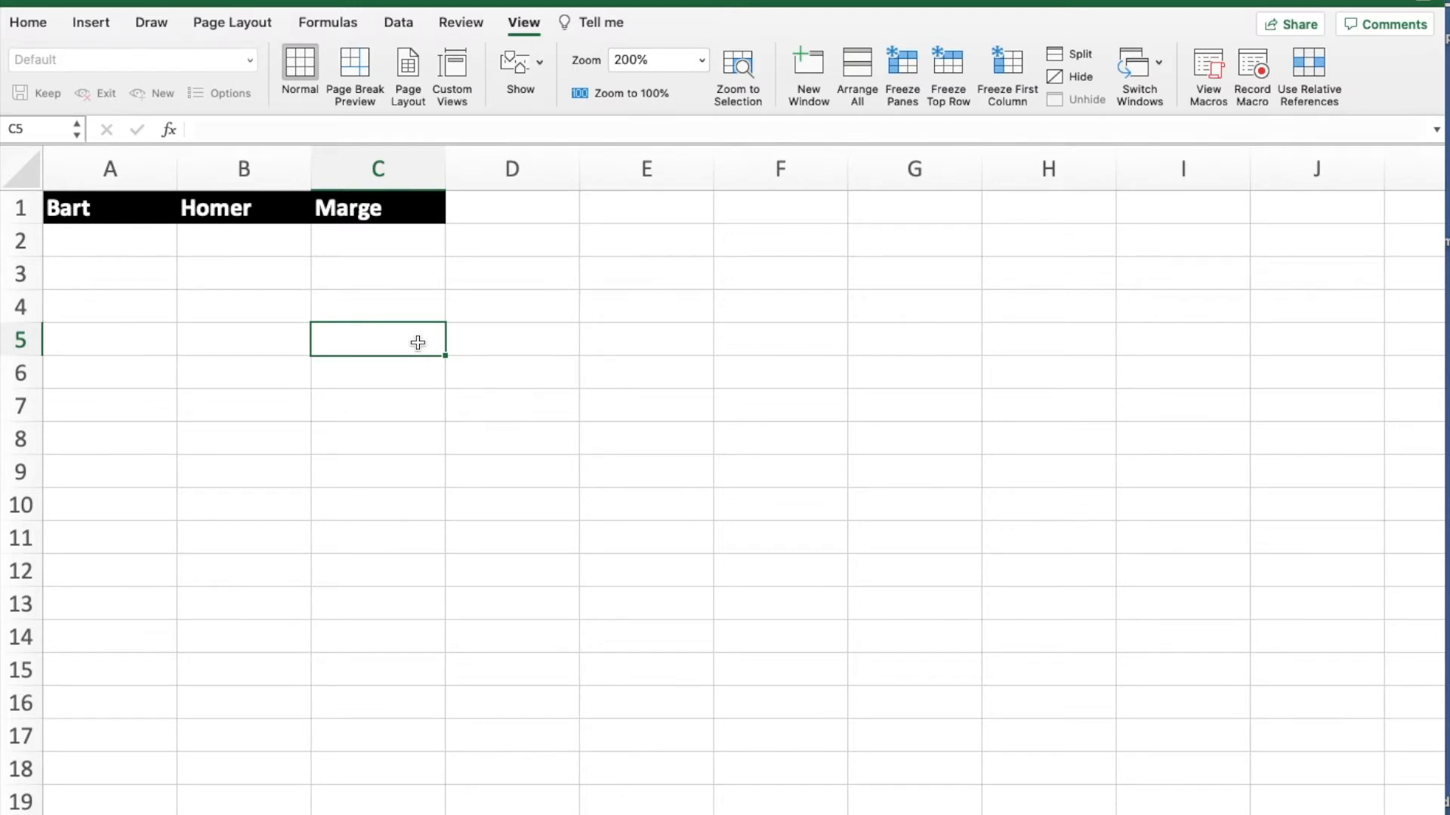
left_click(1312, 65)
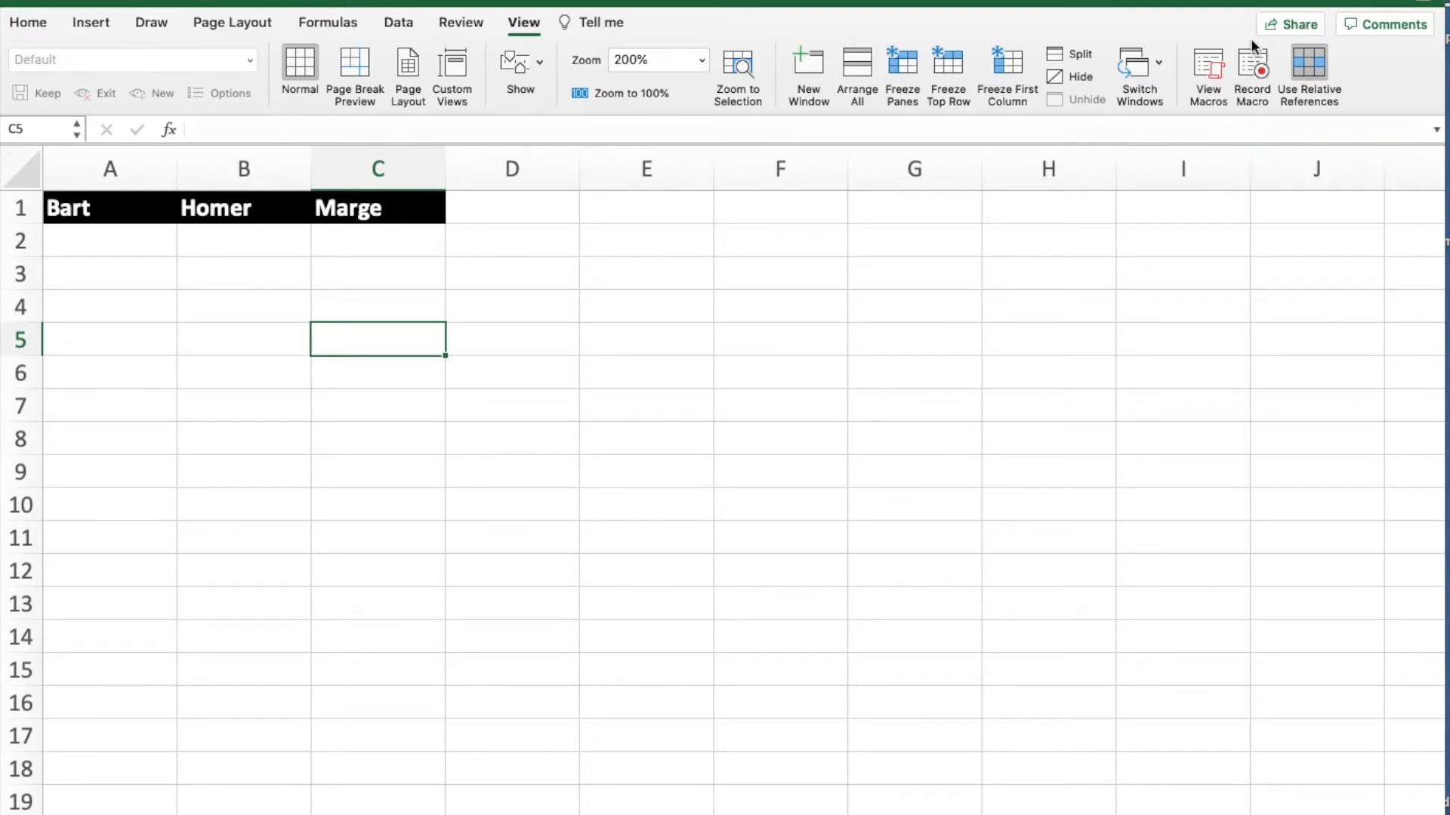
left_click(1257, 69)
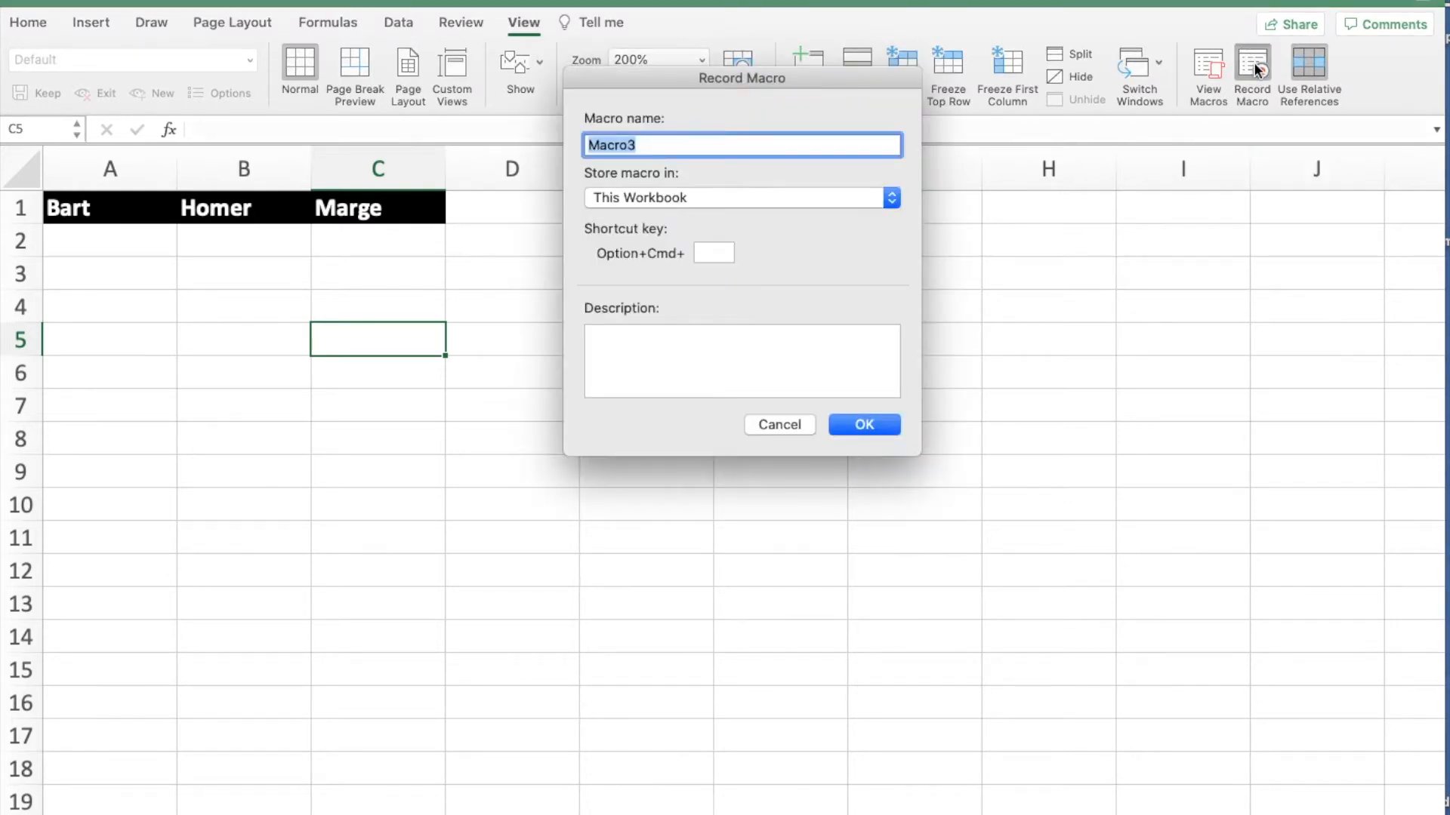
type("F")
type("tstones")
left_click(848, 425)
- Enter the headings Fred, Wilma, Betty and Barney in cells C5 to F5
type("Fred")
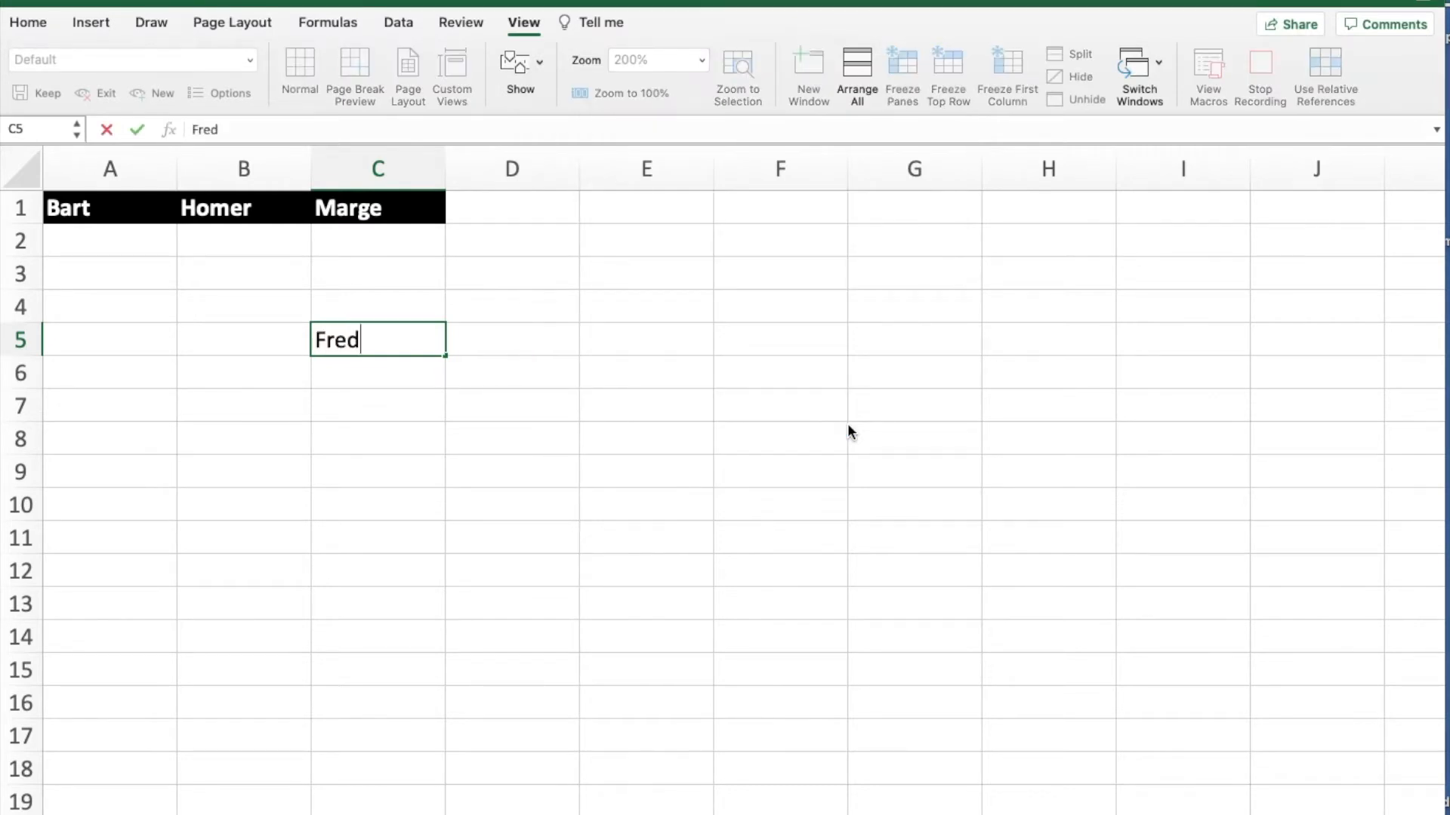
key("Tab")
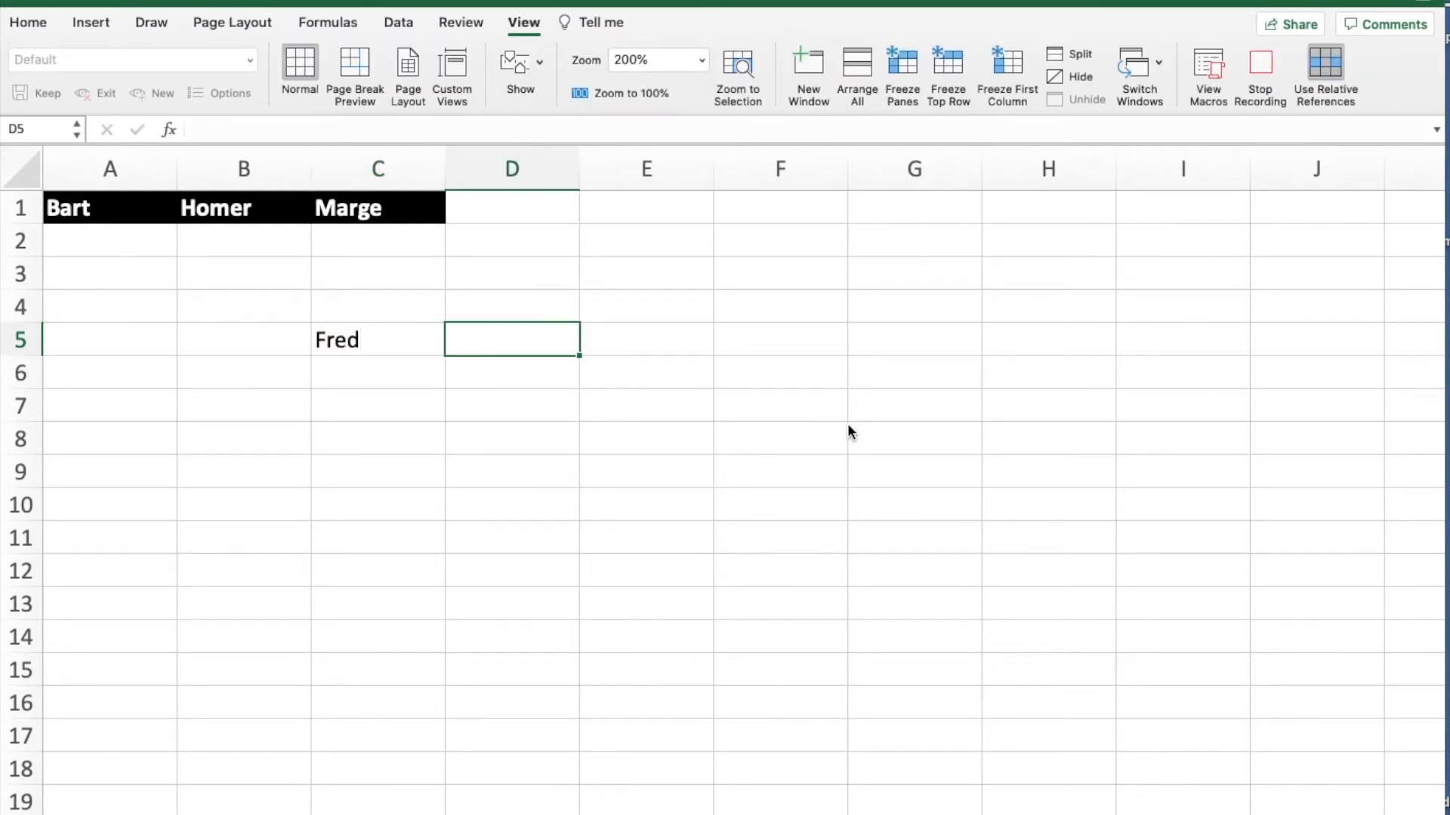
type("Wilma")
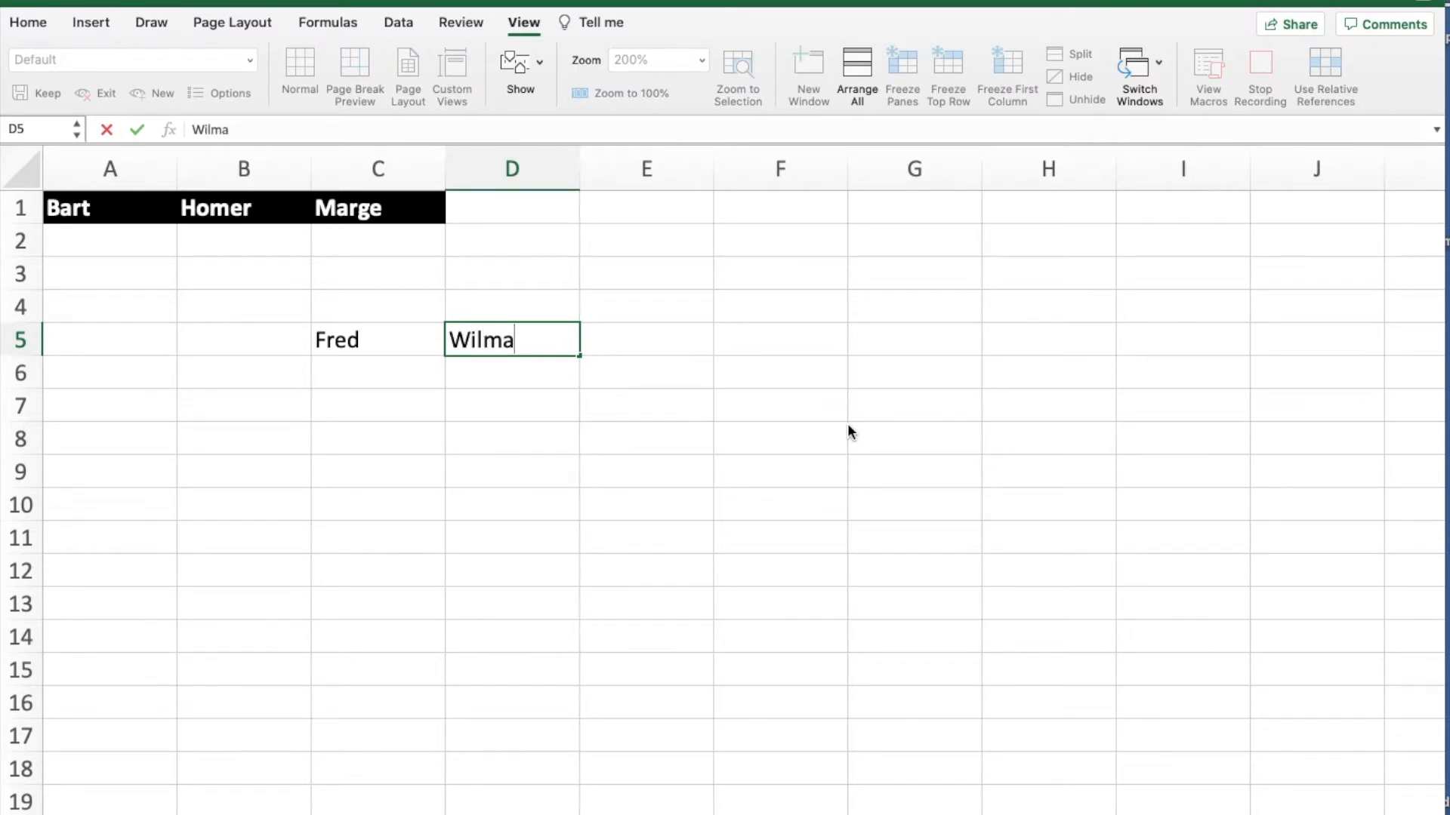
key("Tab")
type("Betty")
key("Tab")
type("Barney")
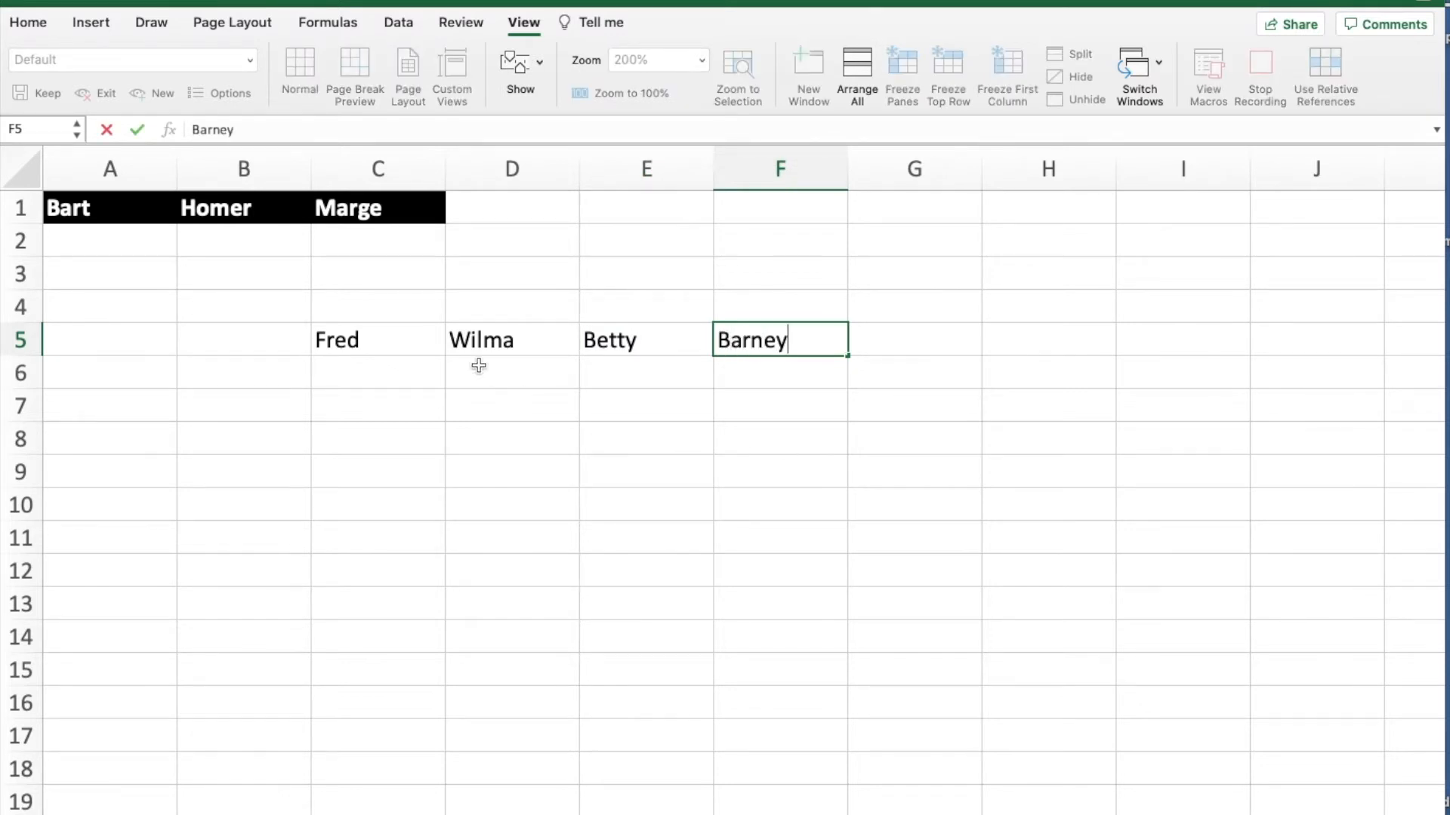
- Format C5:F5 with a black fill and bold white text, and stop the macro recording
left_click(422, 343)
left_click_drag(423, 343, 755, 338)
left_click(38, 22)
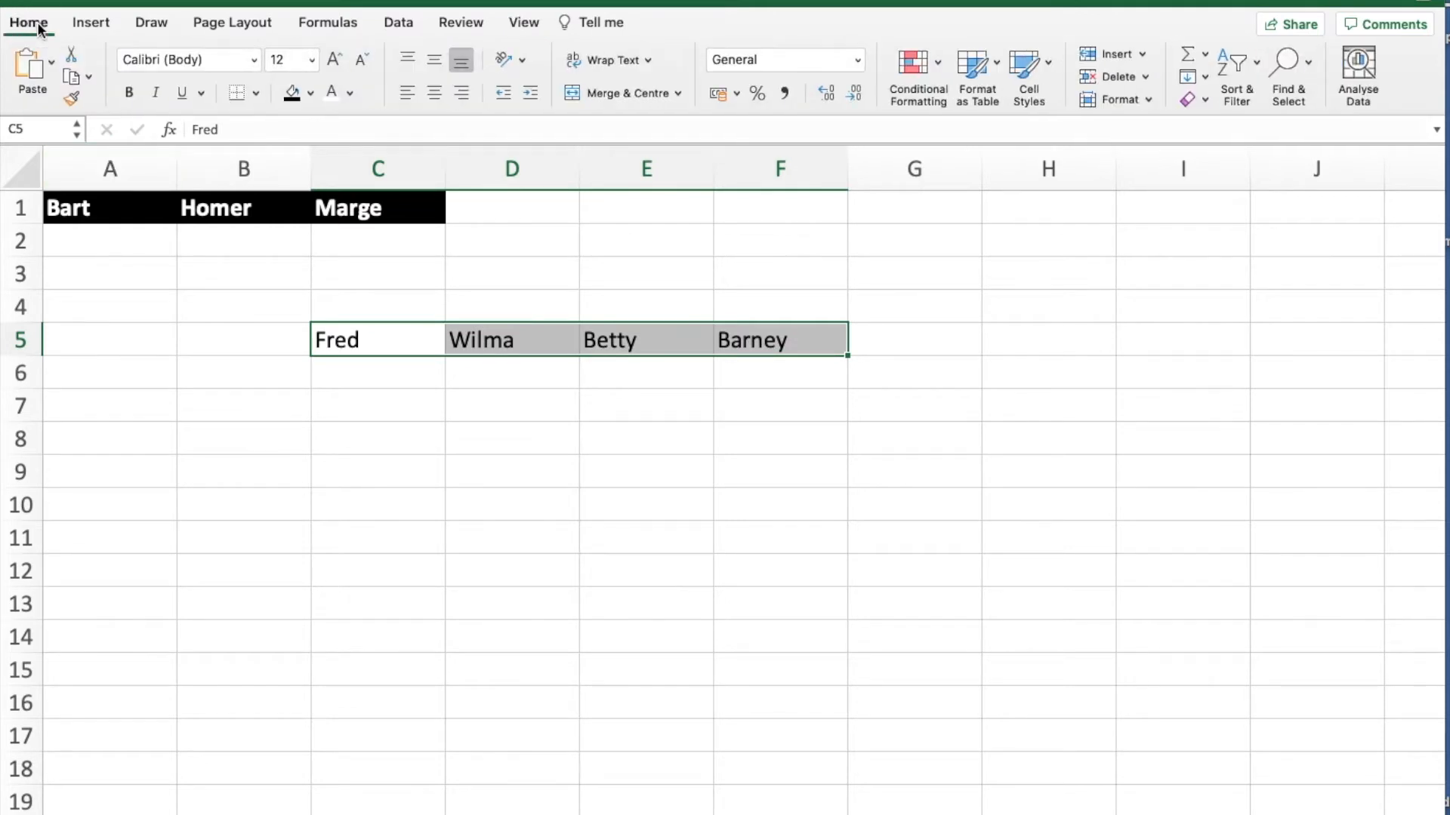
left_click(293, 96)
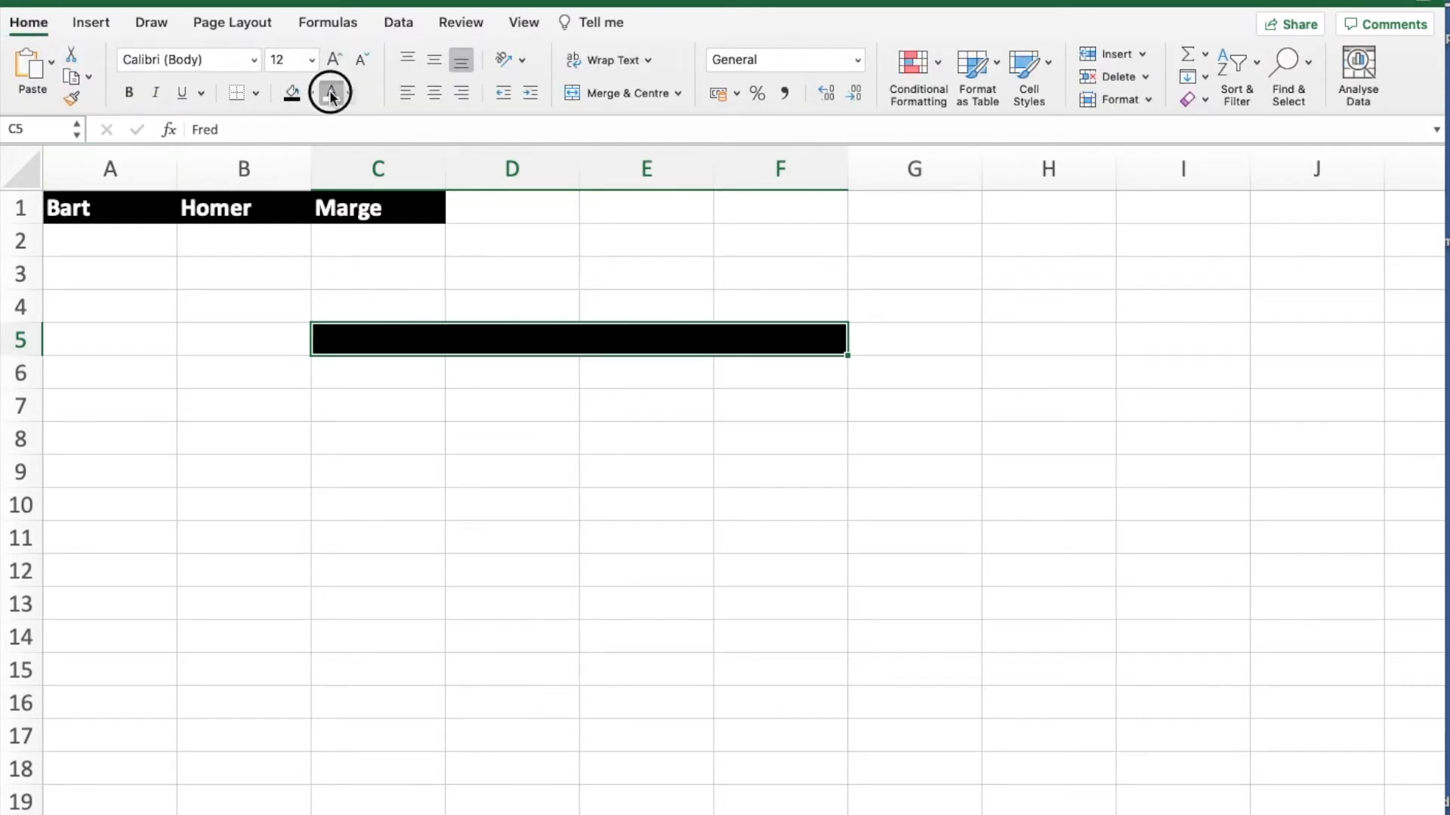
left_click(330, 92)
left_click(129, 93)
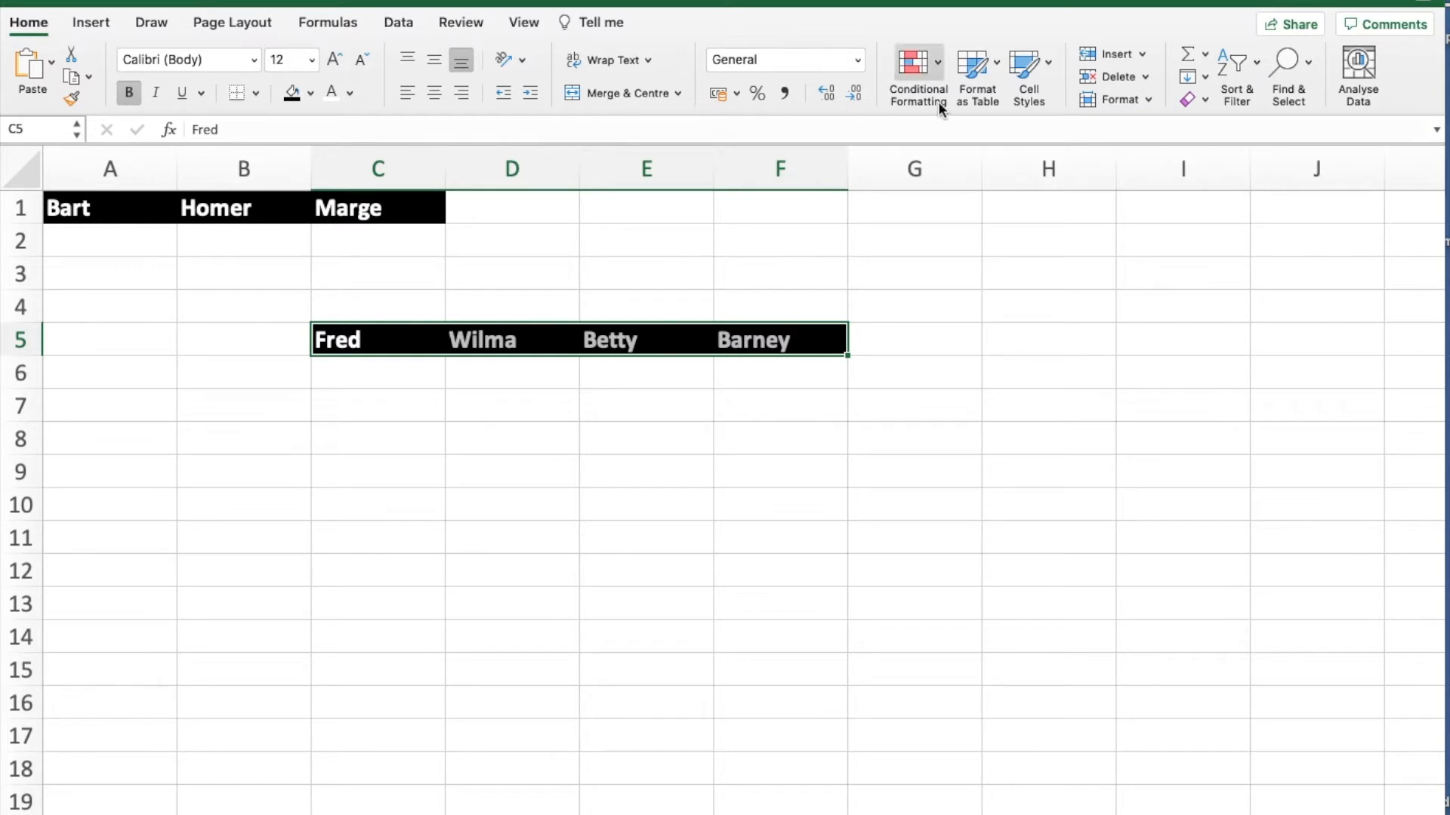
left_click(524, 23)
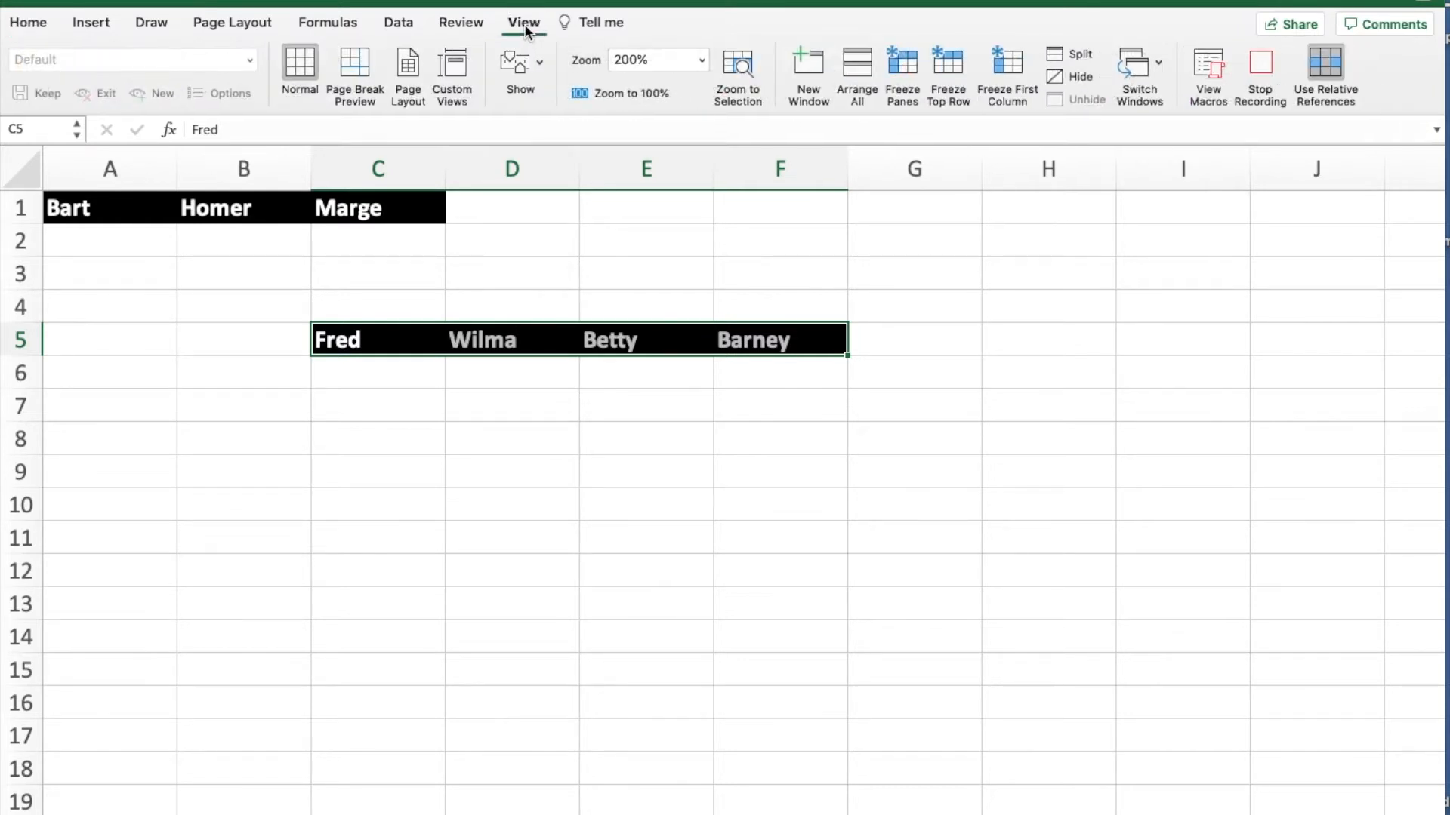
left_click(1257, 62)
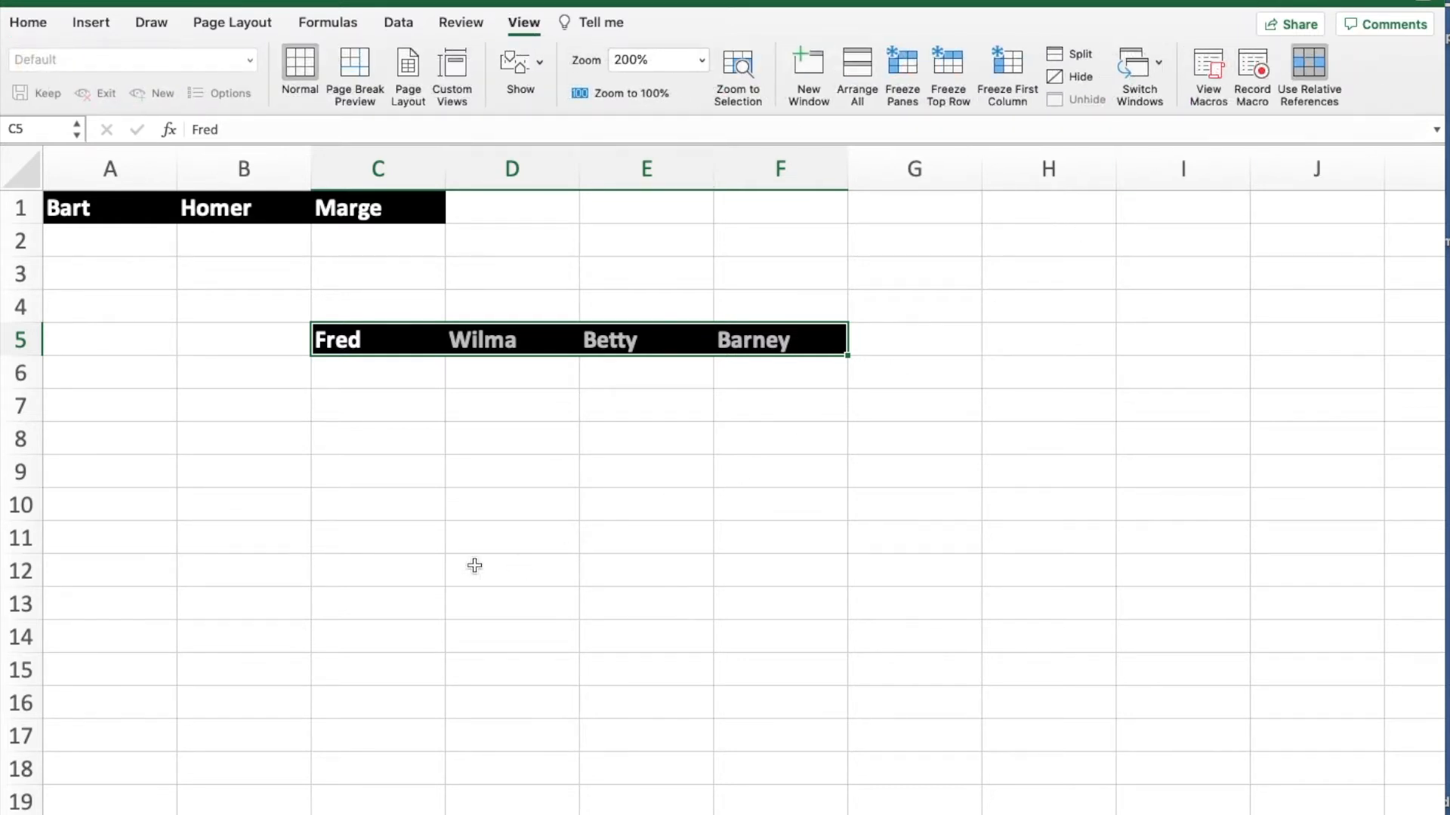
- Run the Flintstones macro with cell C9 as the starting cell
left_click(384, 466)
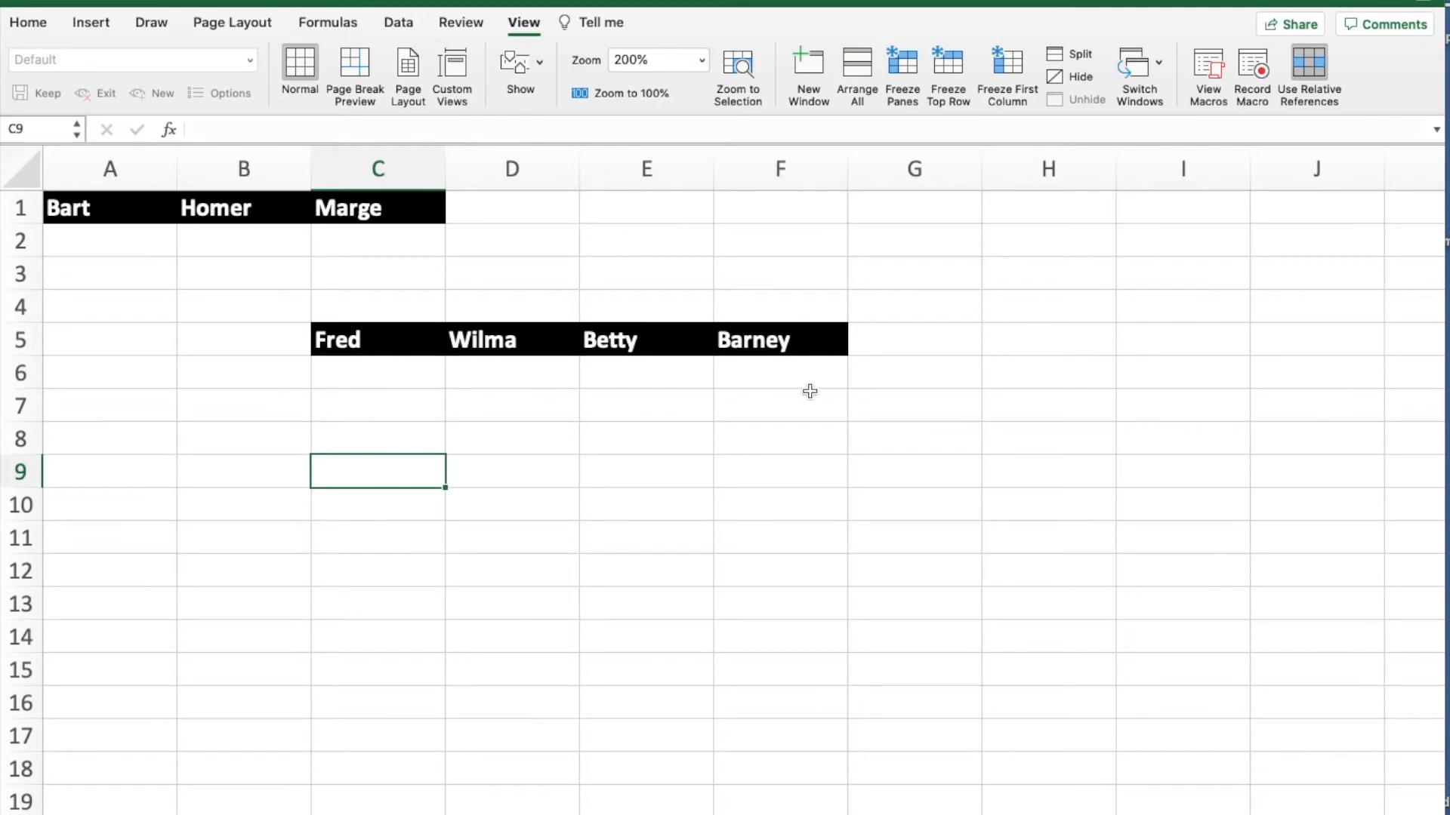
left_click(1206, 75)
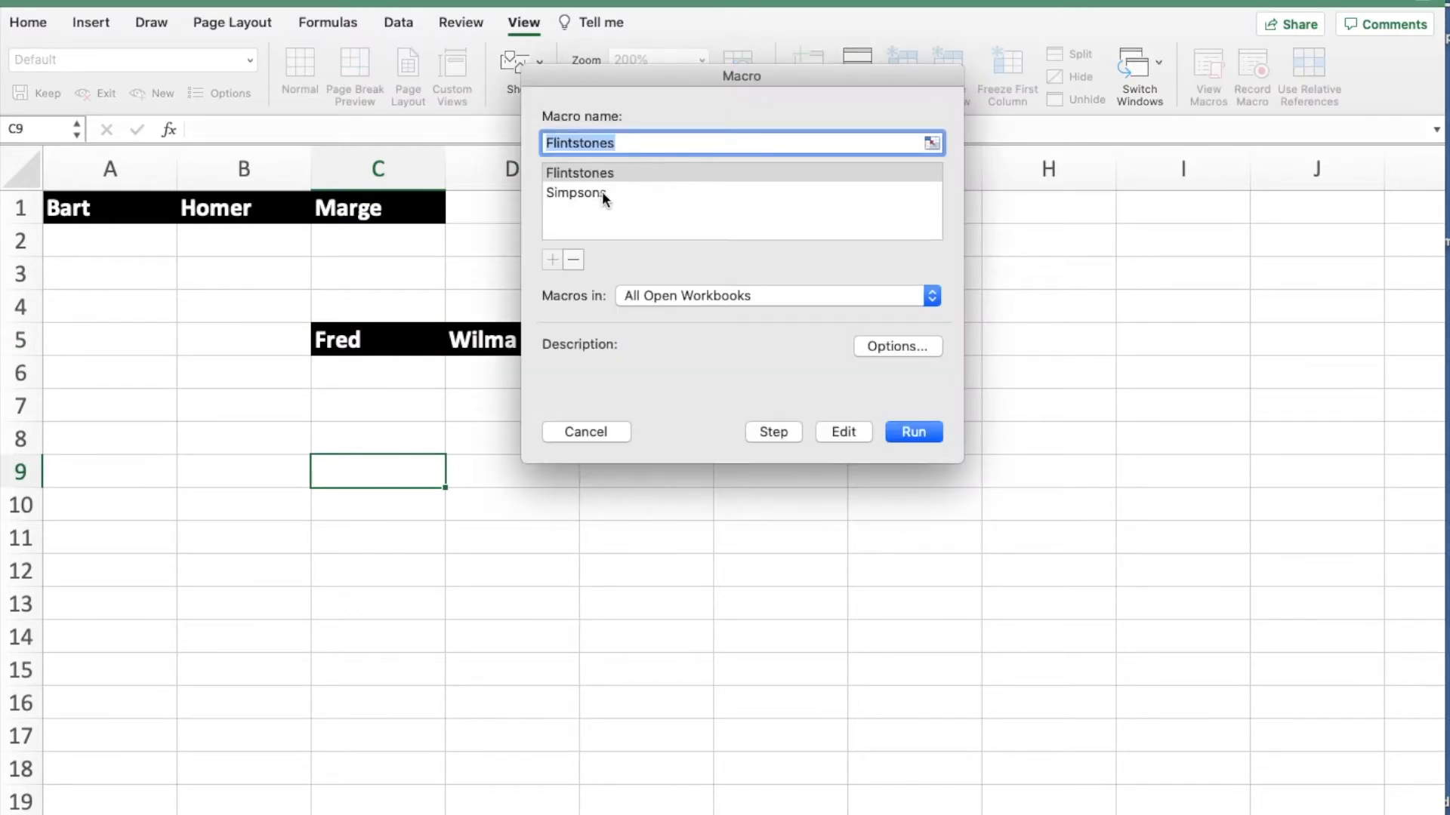
left_click(586, 171)
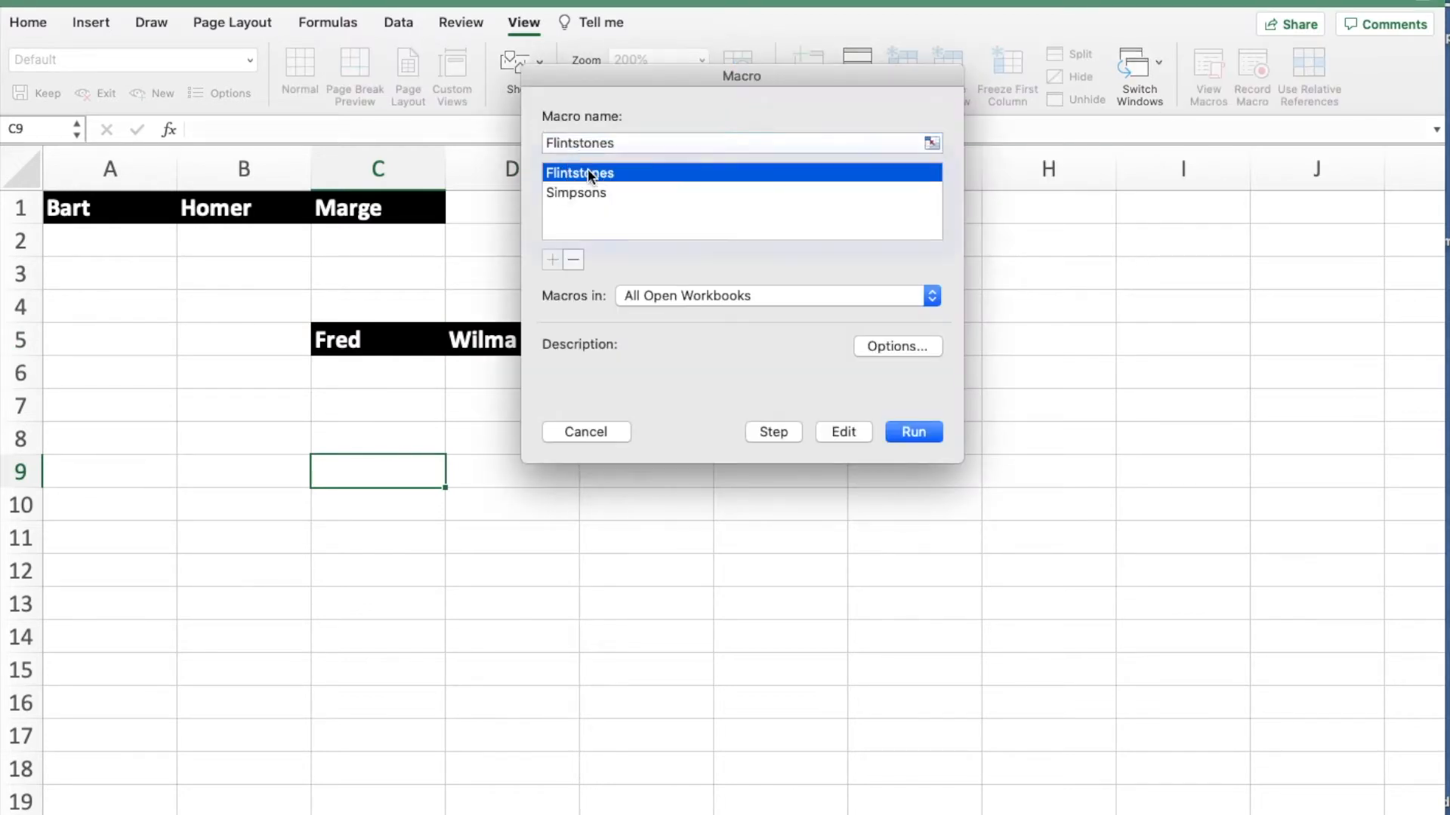
left_click(896, 433)
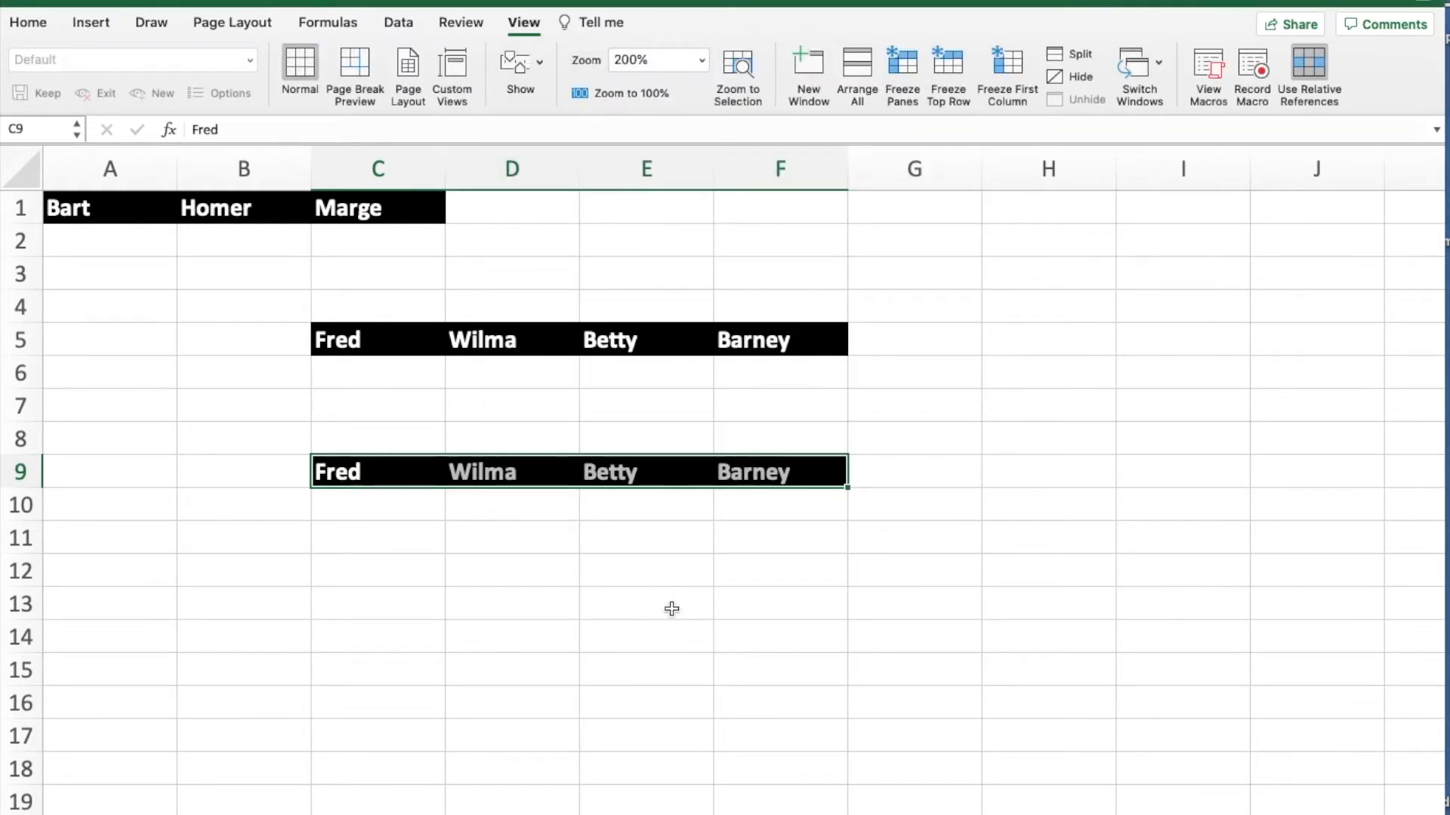
- Run the Flintstones macro again starting from cell E12
left_click(702, 568)
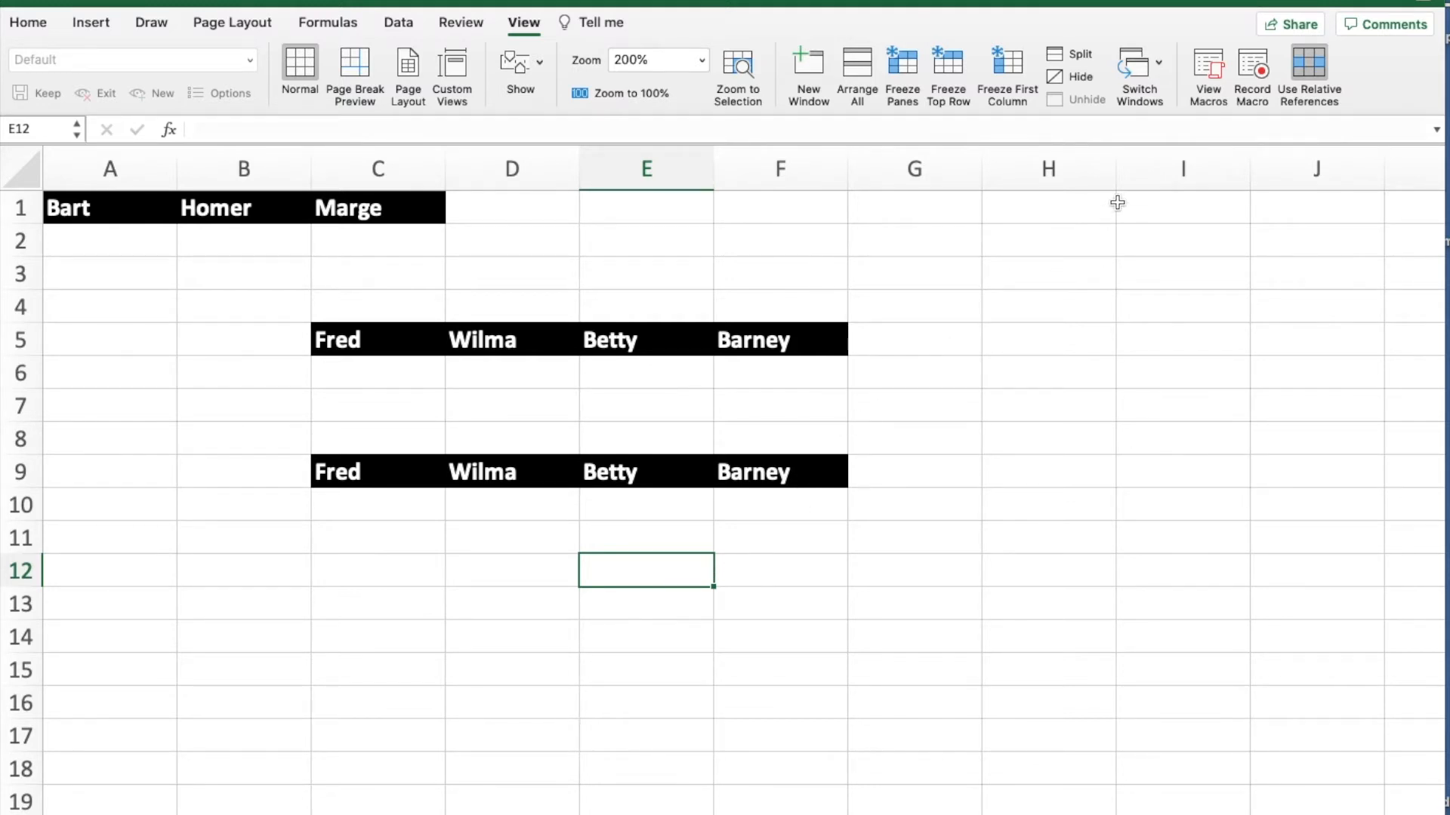
left_click(1205, 68)
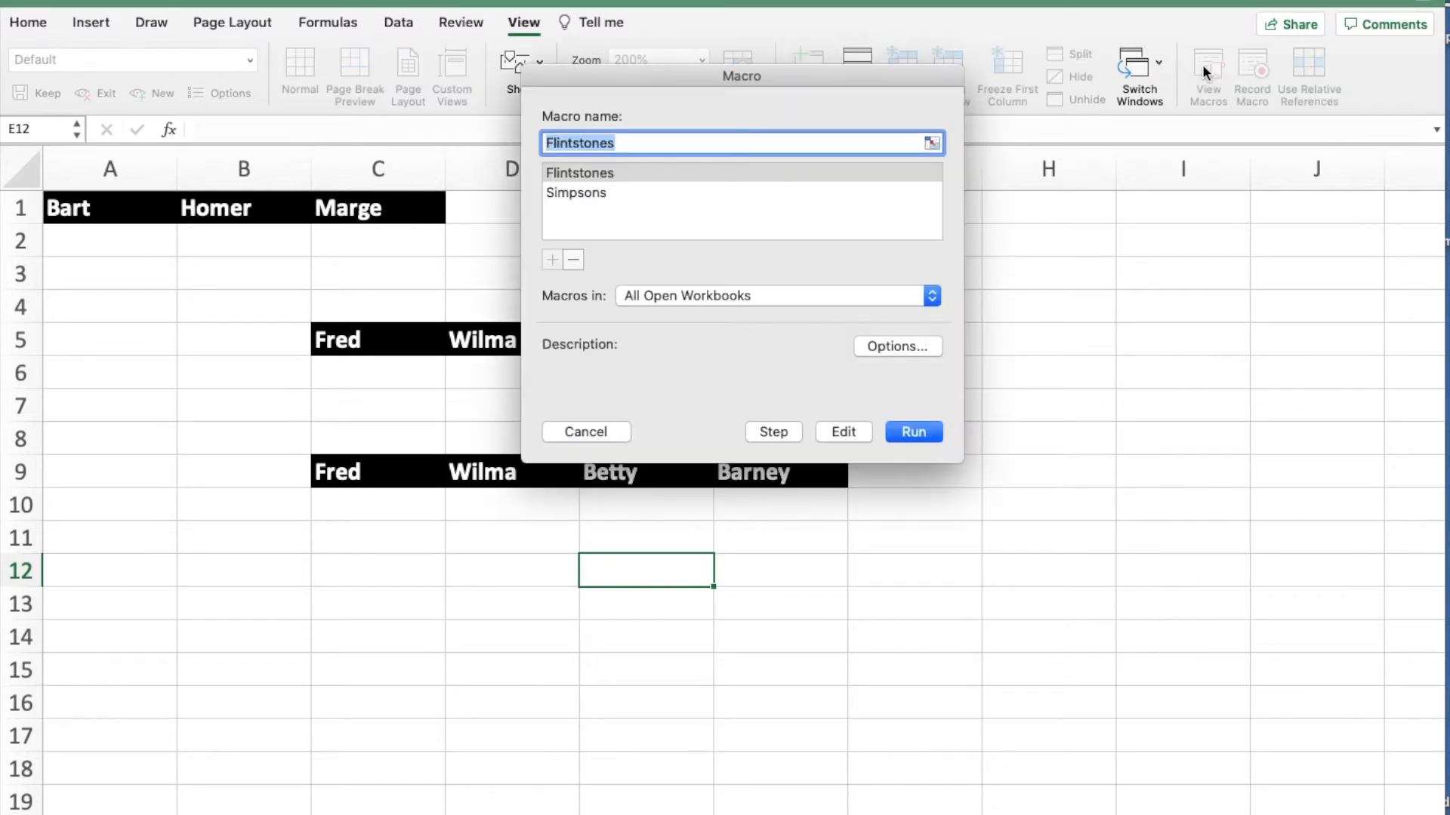
left_click(702, 172)
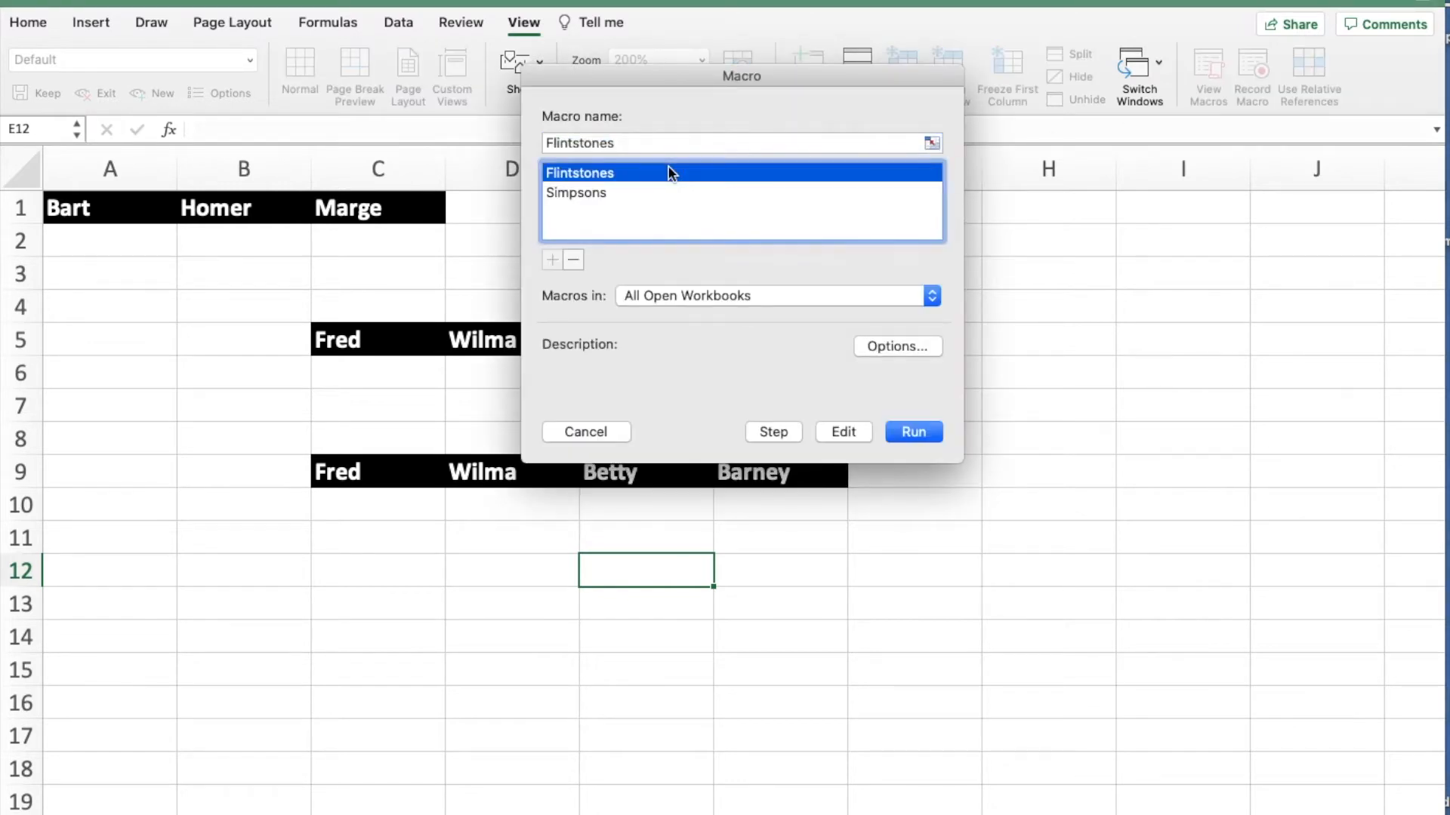
left_click(900, 431)
- Run the Flintstones macro once more starting from cell B14
left_click(260, 637)
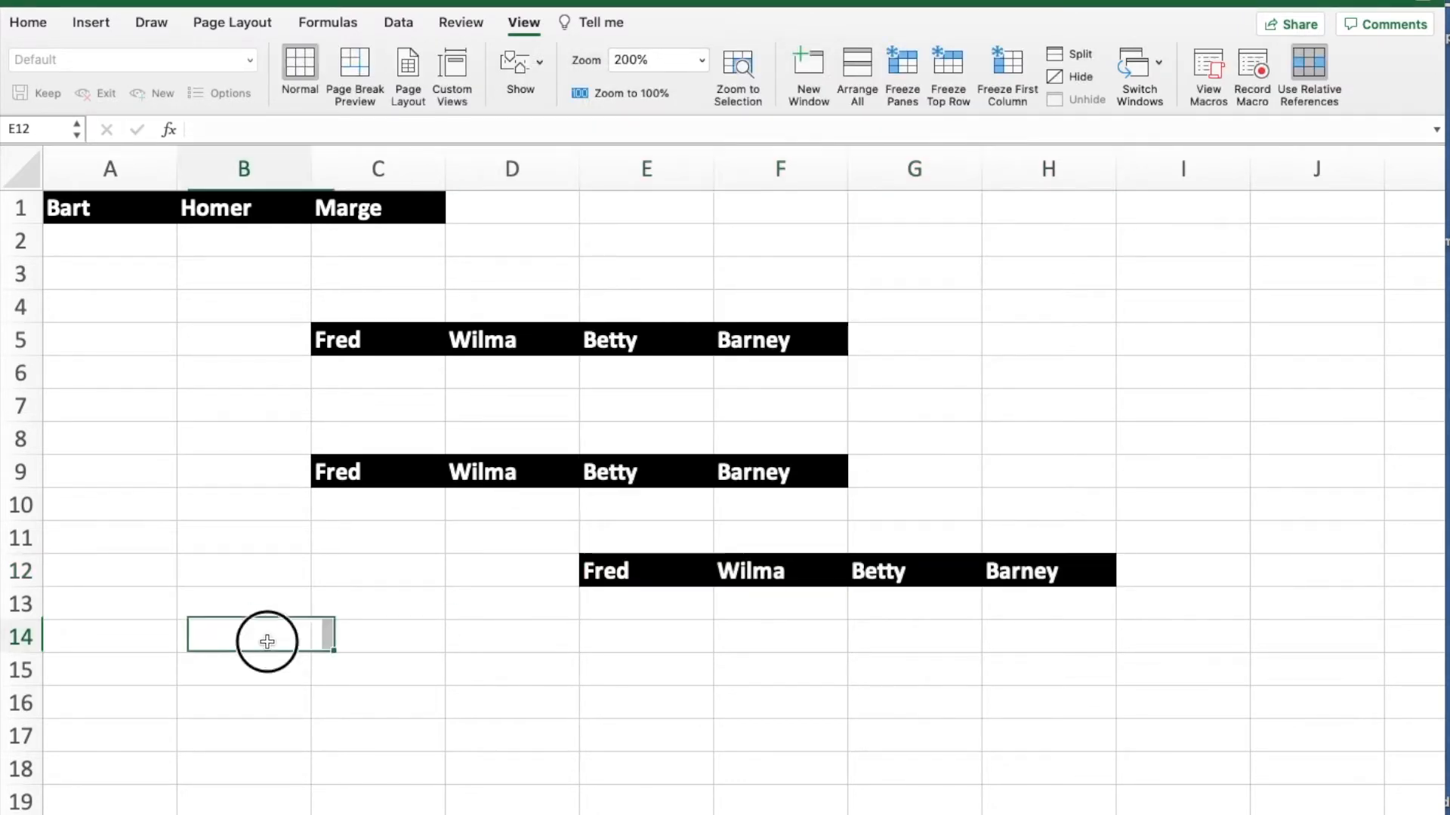
left_click(1214, 73)
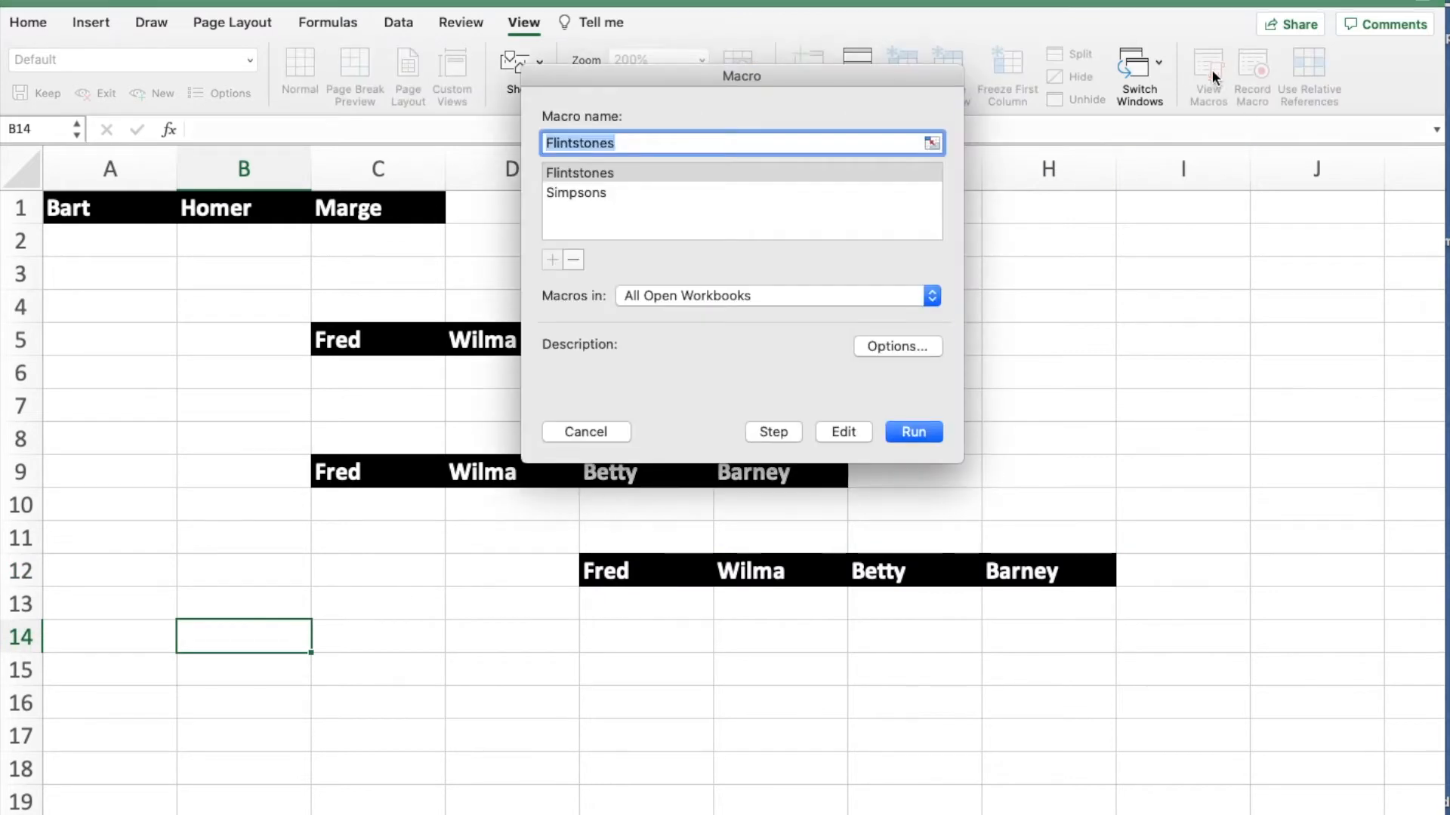
left_click(691, 173)
left_click(897, 431)
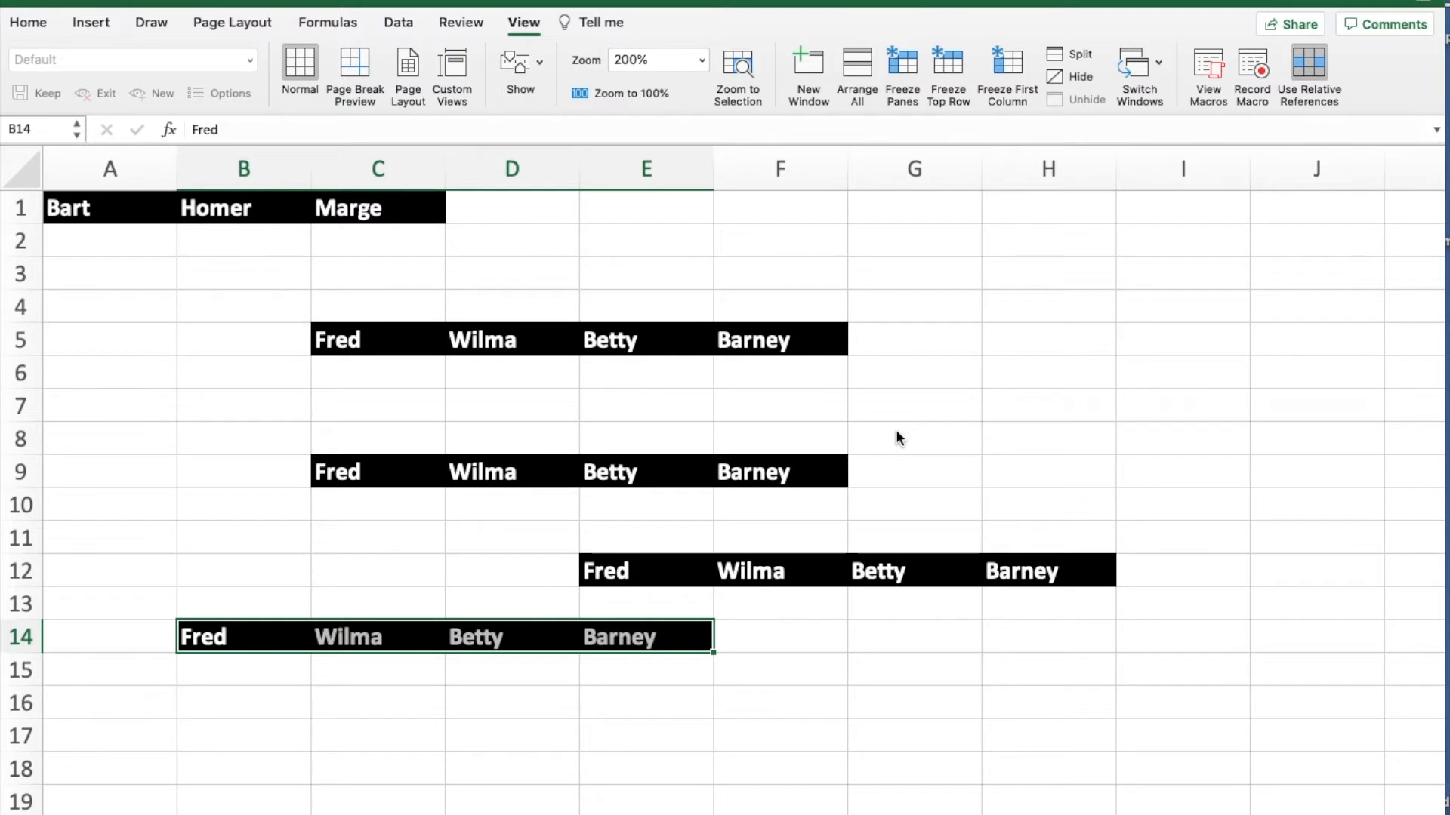
left_click_drag(170, 208, 340, 210)
left_click_drag(618, 571, 1010, 576)
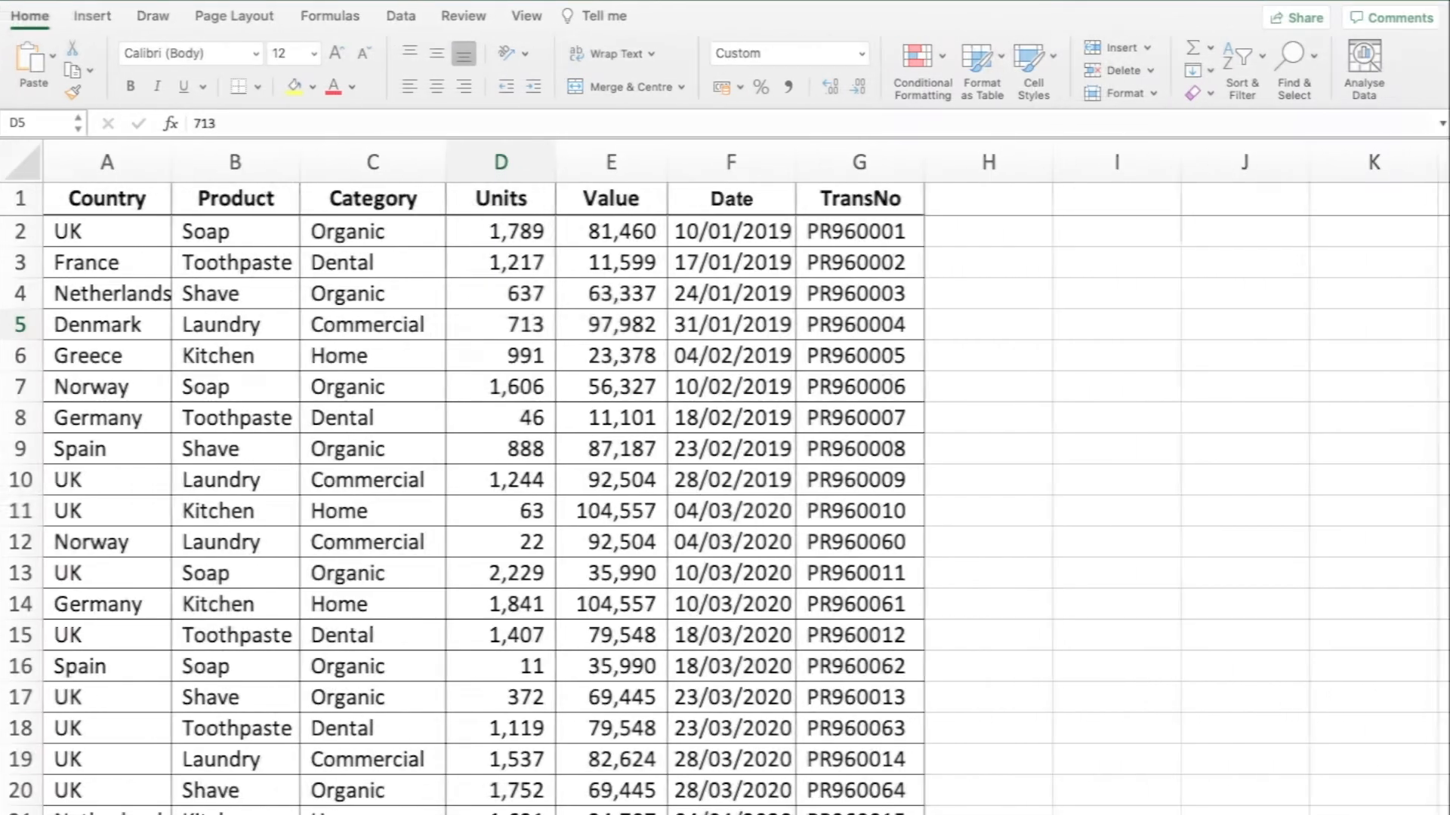
left_click(501, 323)
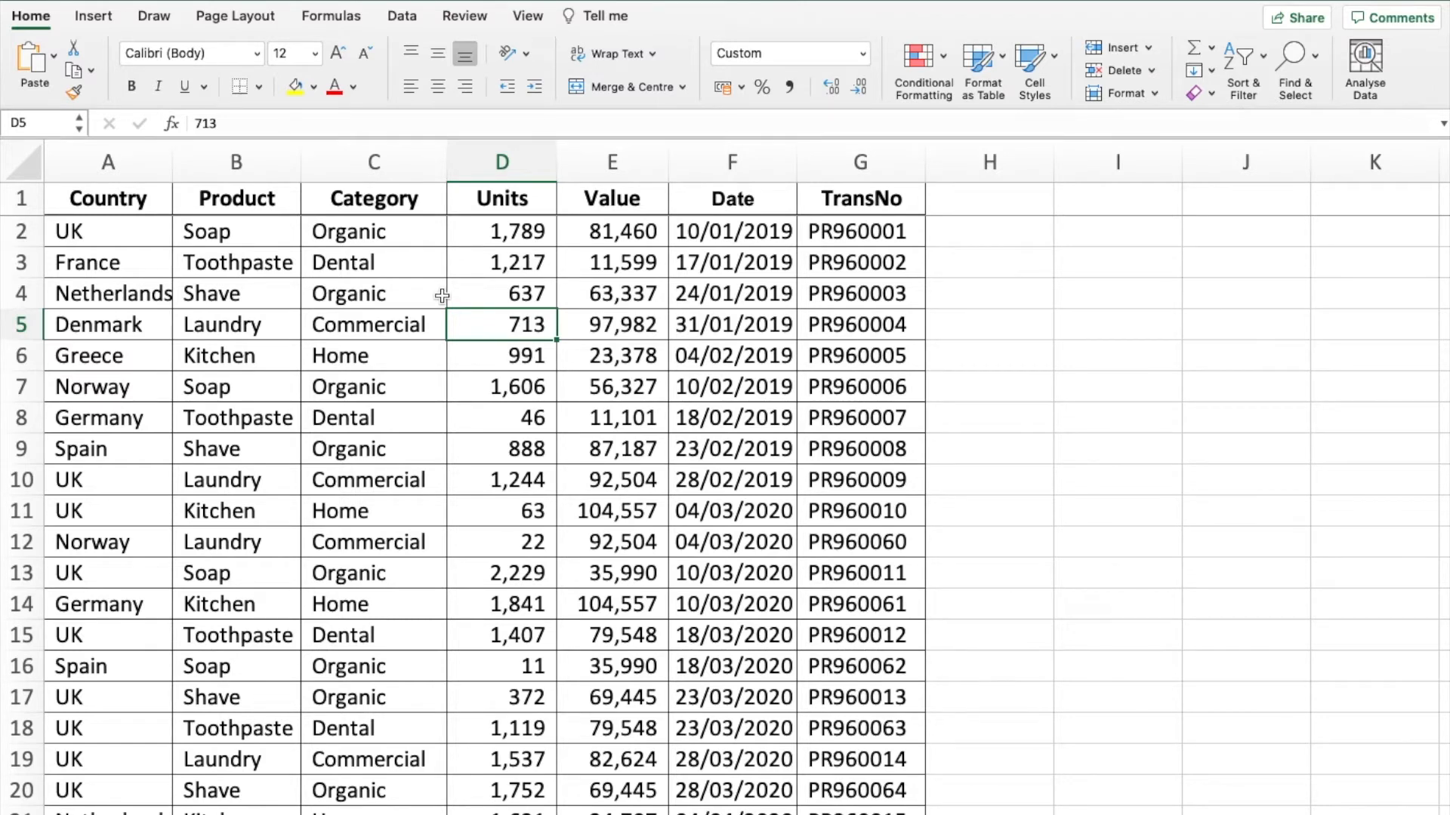
left_click(378, 160)
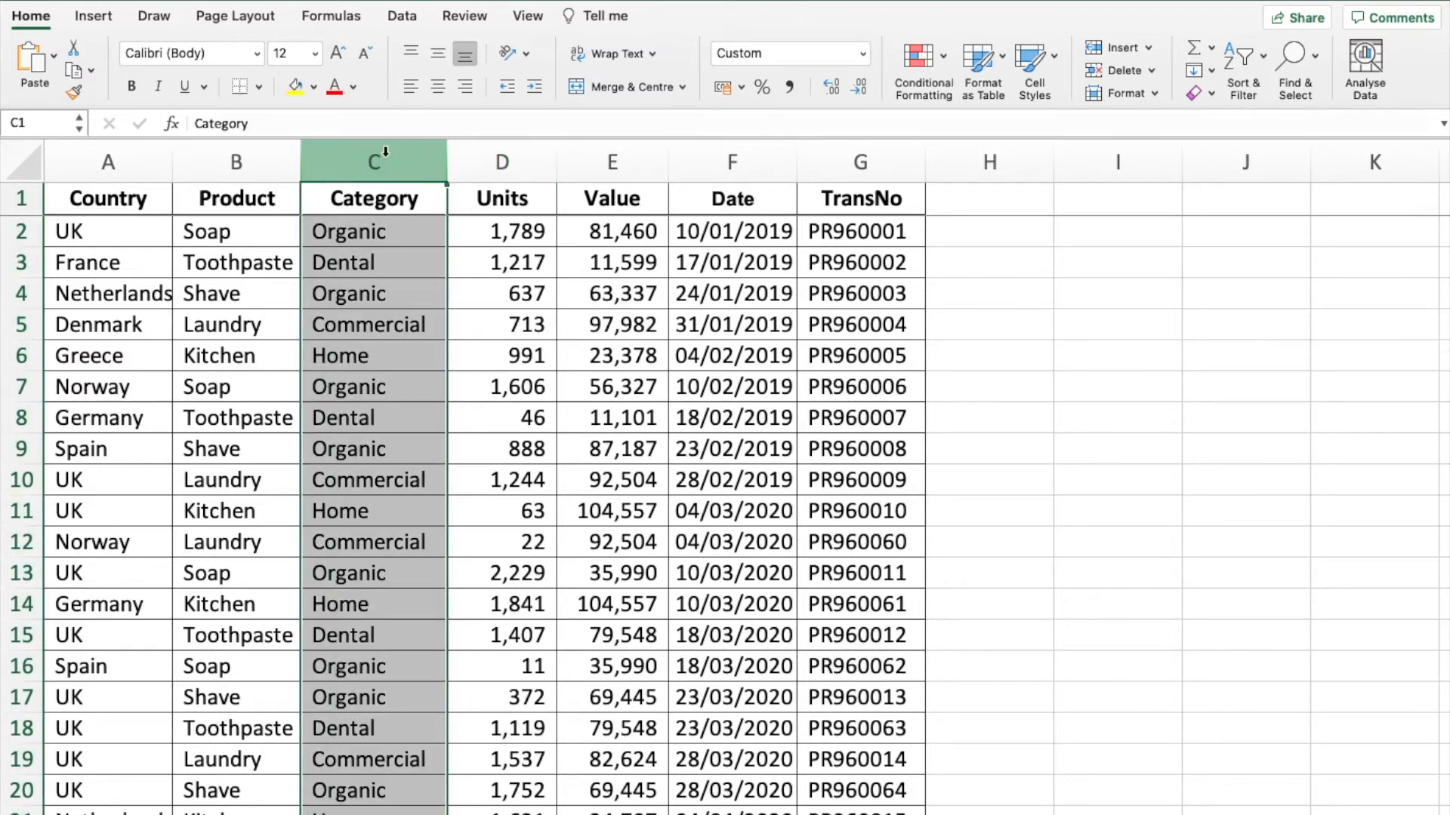
left_click_drag(129, 197, 848, 200)
left_click(630, 272)
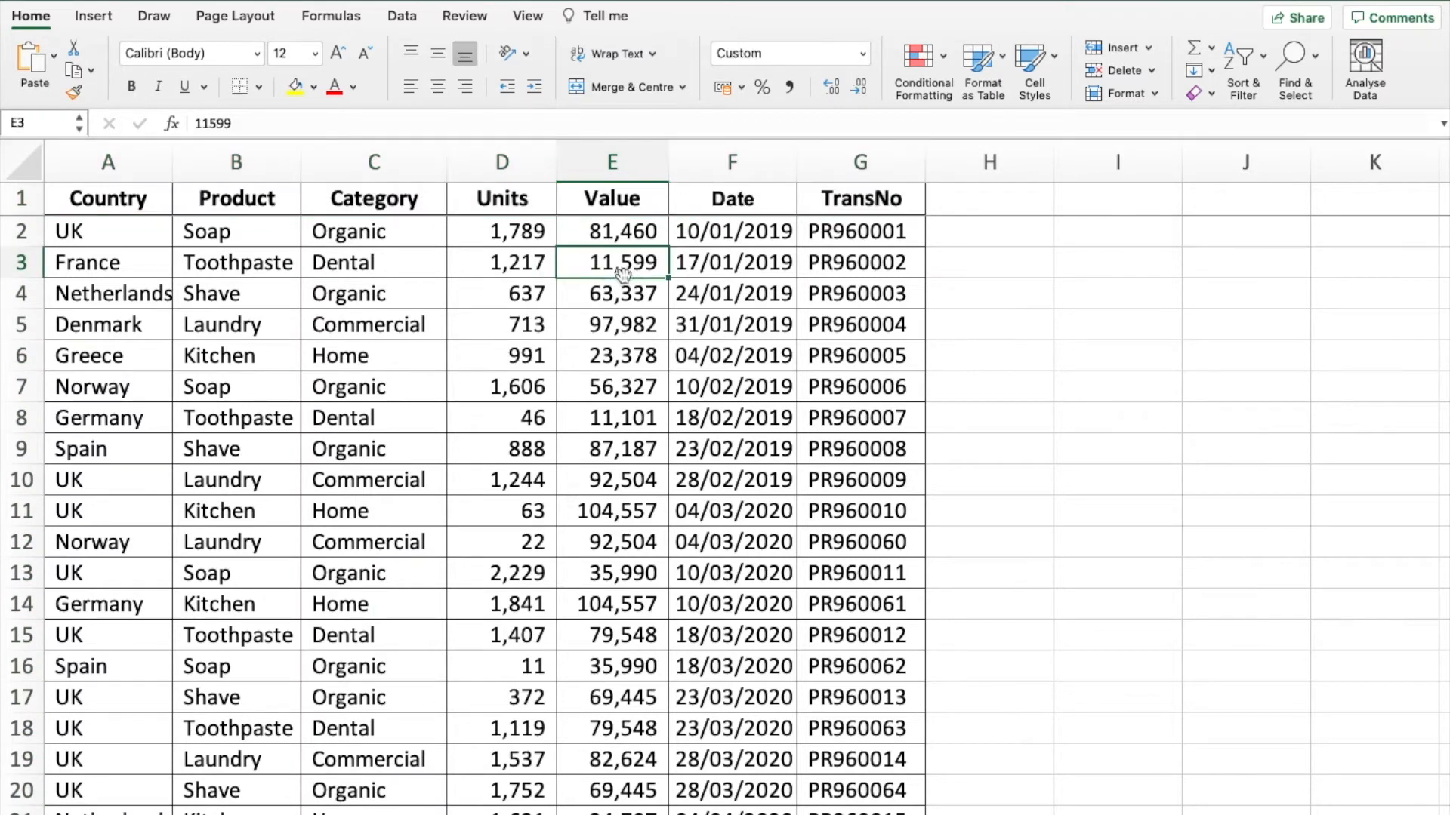
left_click(486, 298)
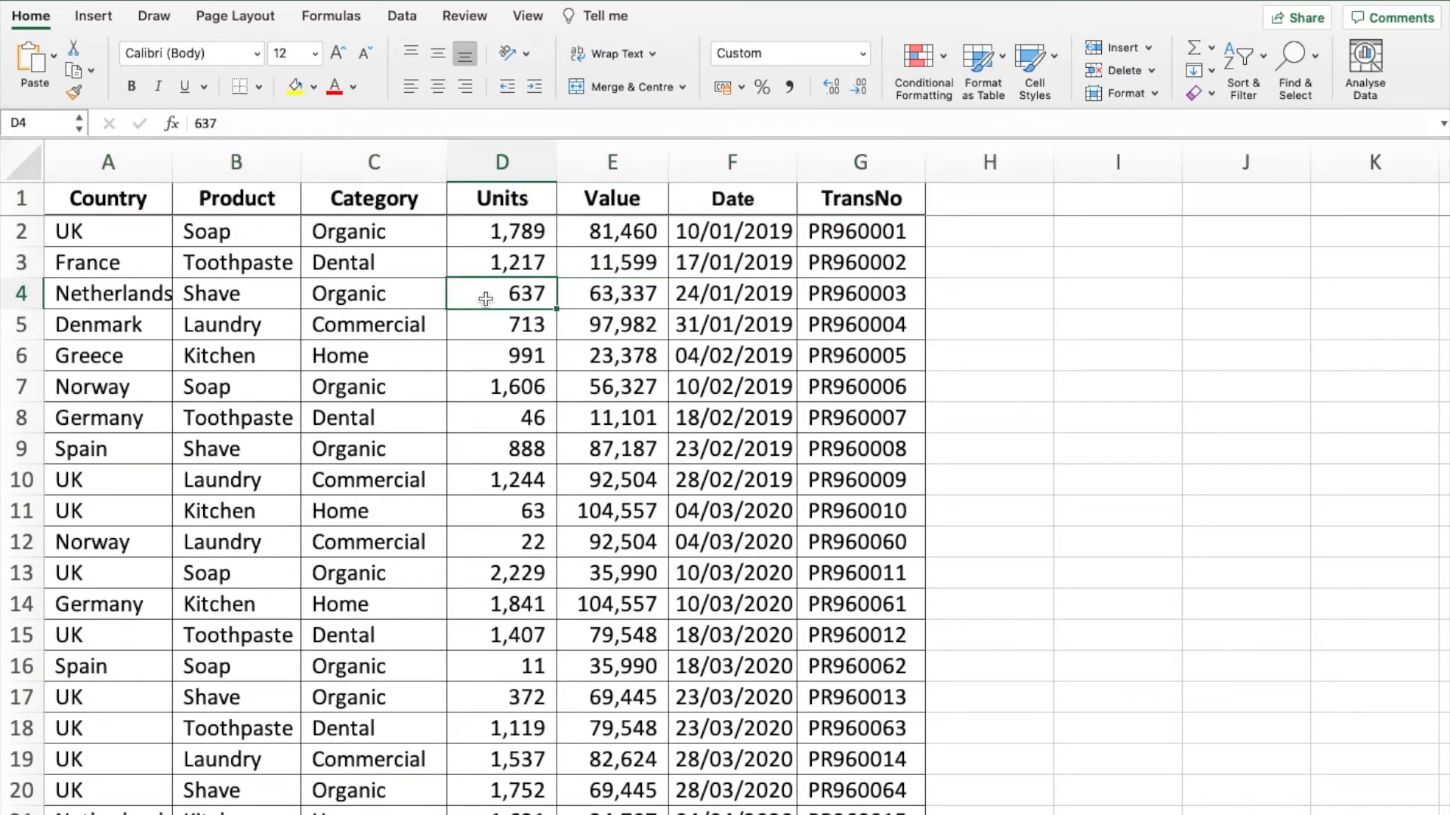
- Convert the sales data range A1:G101 into a table with headers
left_click(503, 163)
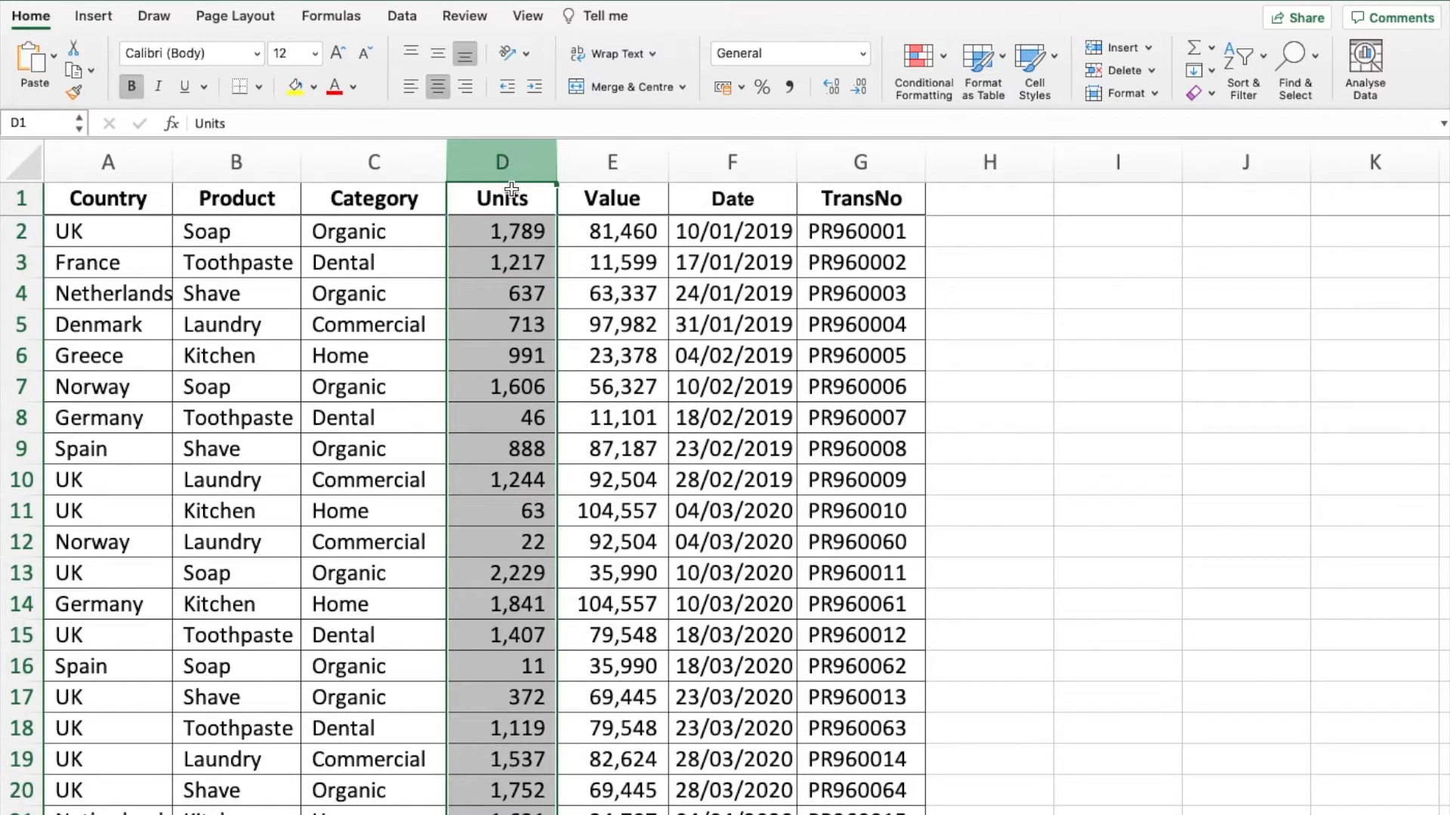
left_click(498, 265)
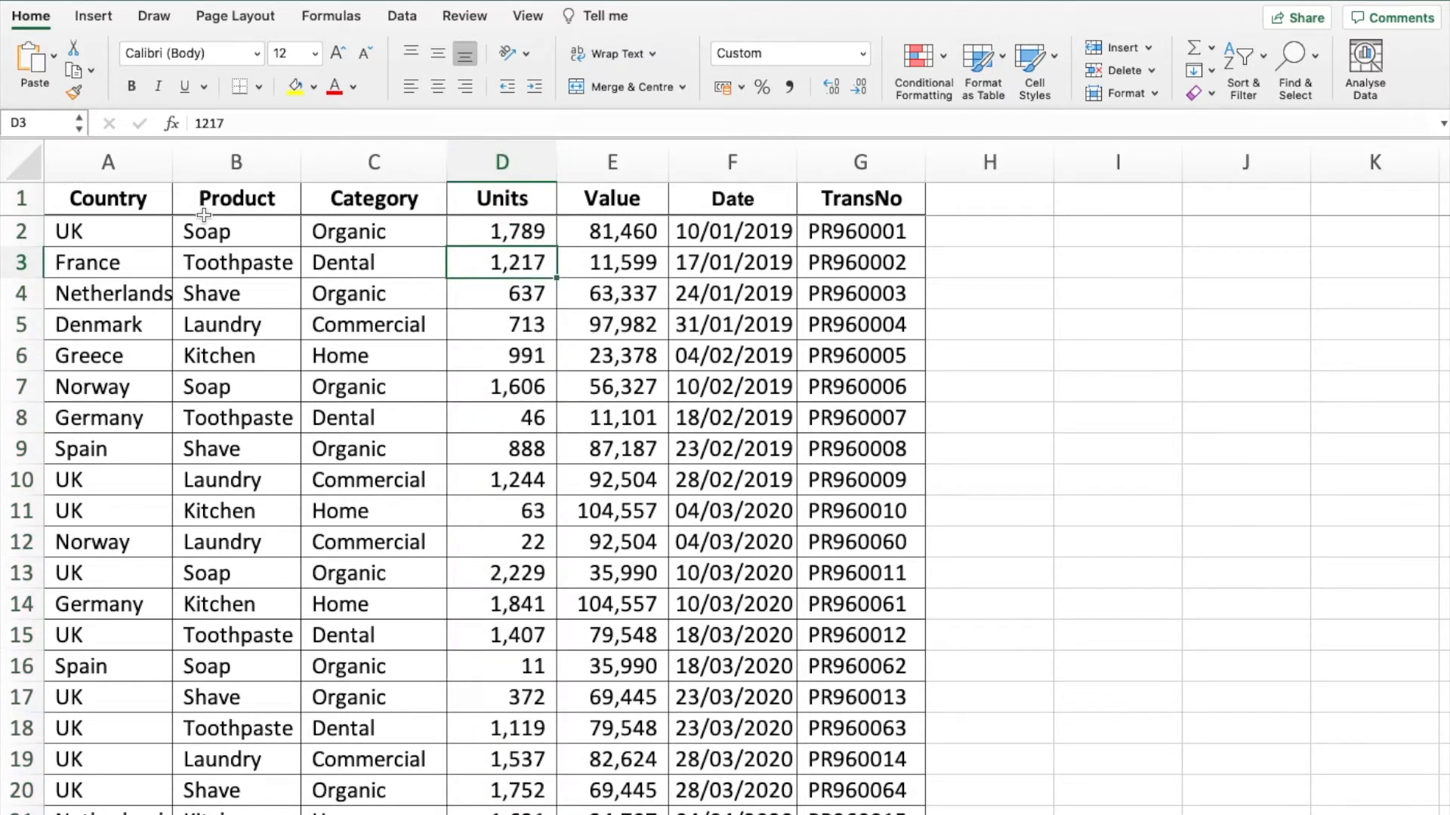
left_click(405, 266)
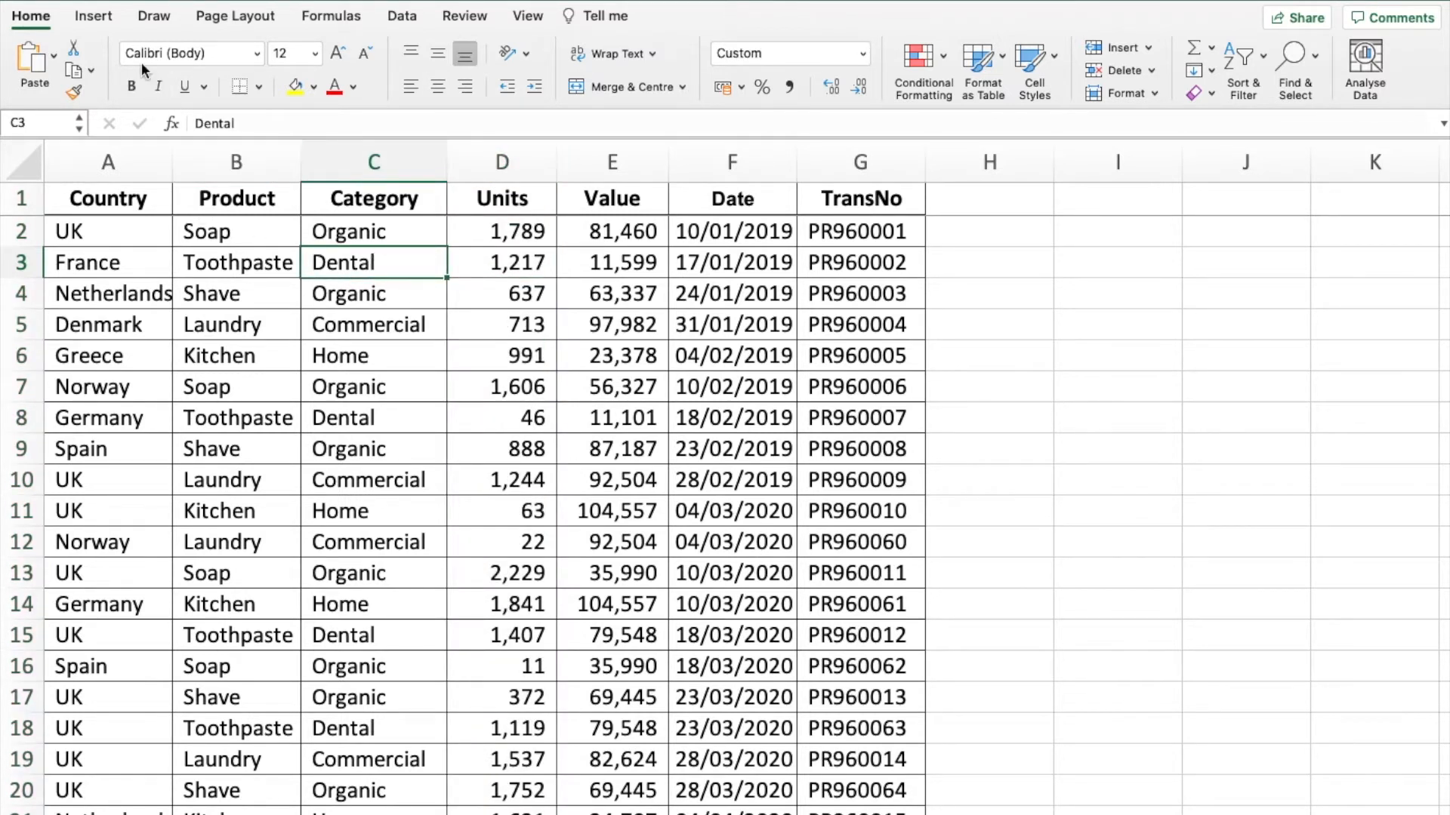
left_click(108, 19)
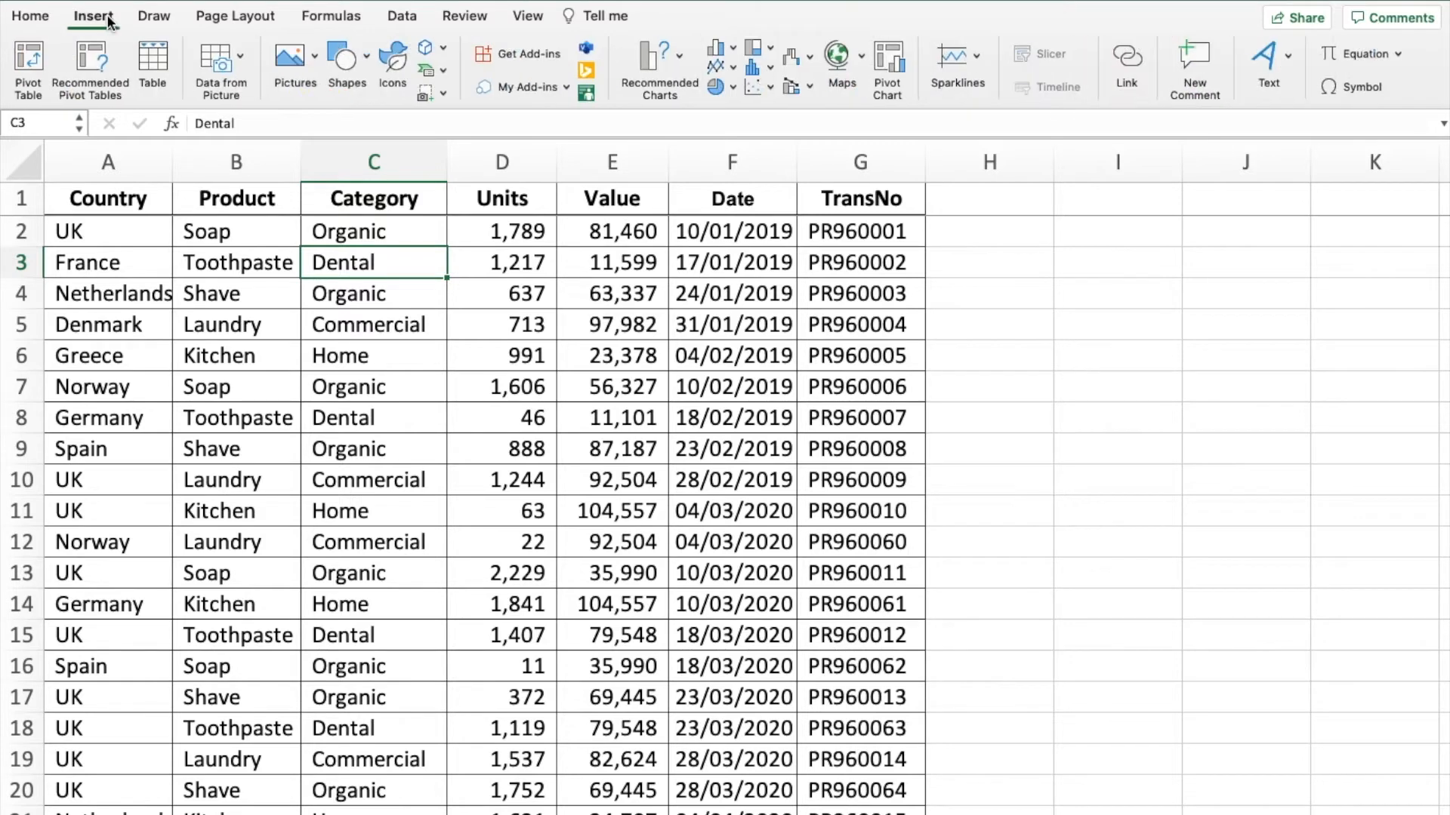
left_click(152, 62)
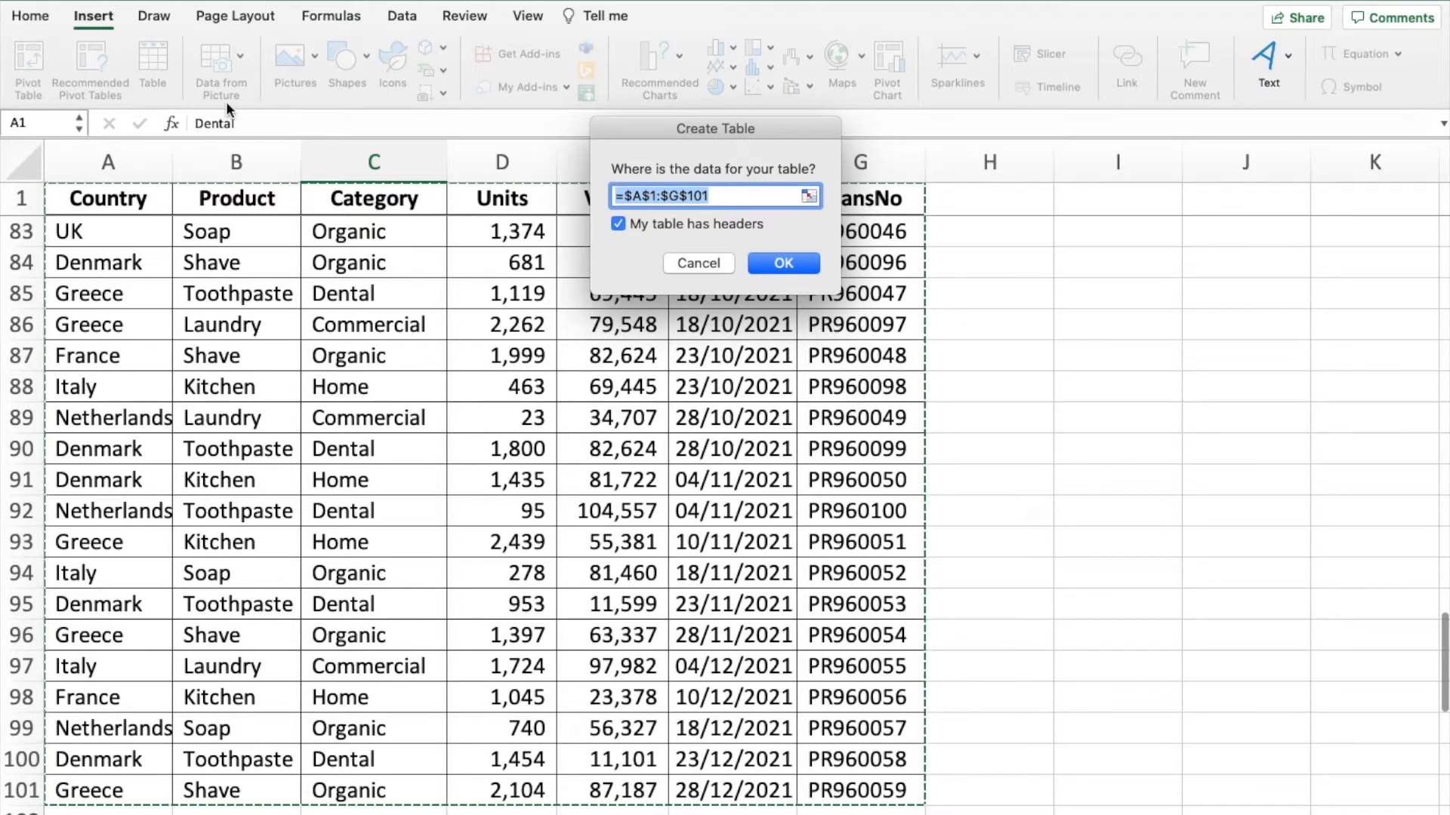
left_click(759, 257)
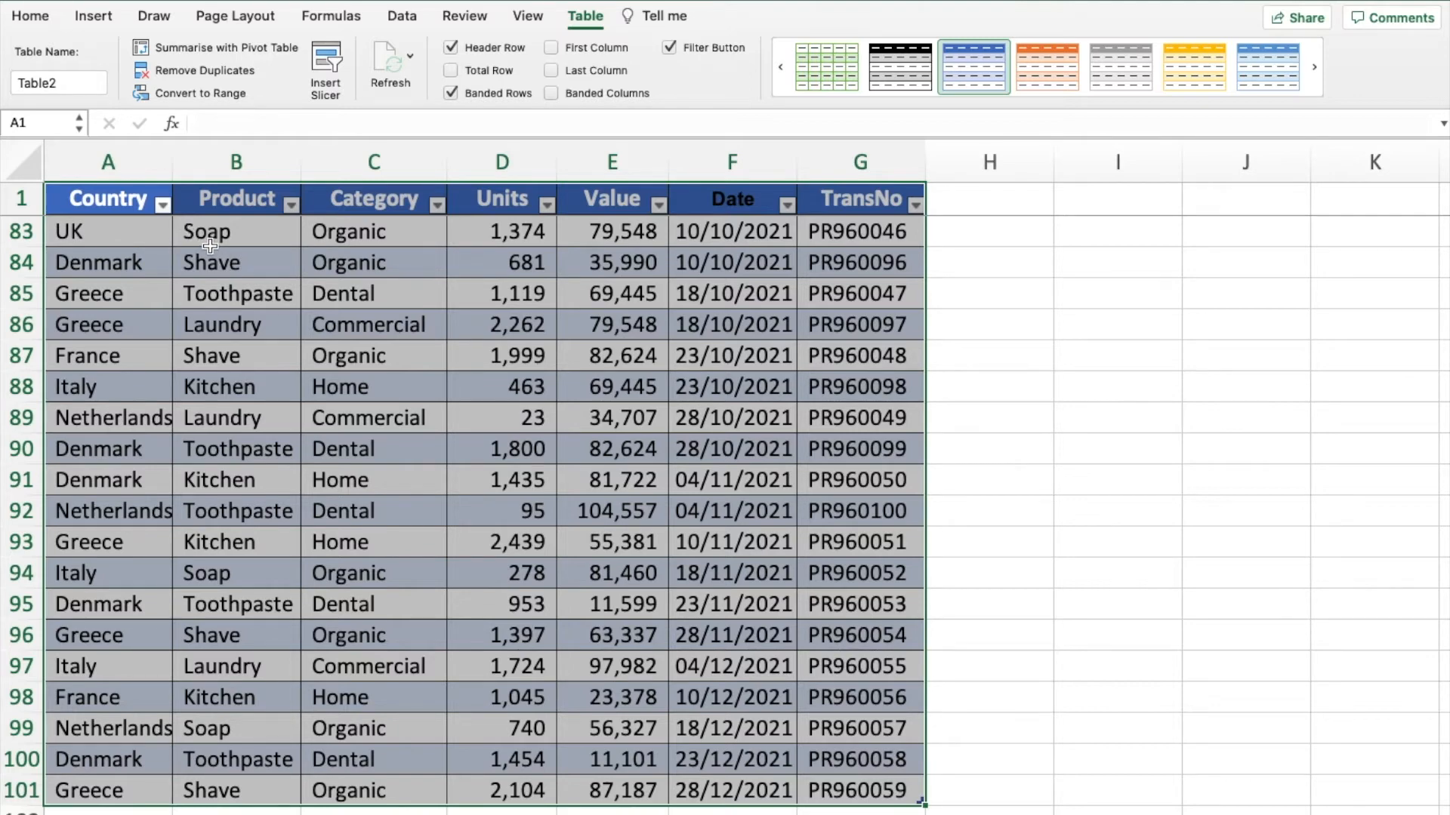
- Rename the sales data table as source
scroll(279, 273, "up", 10)
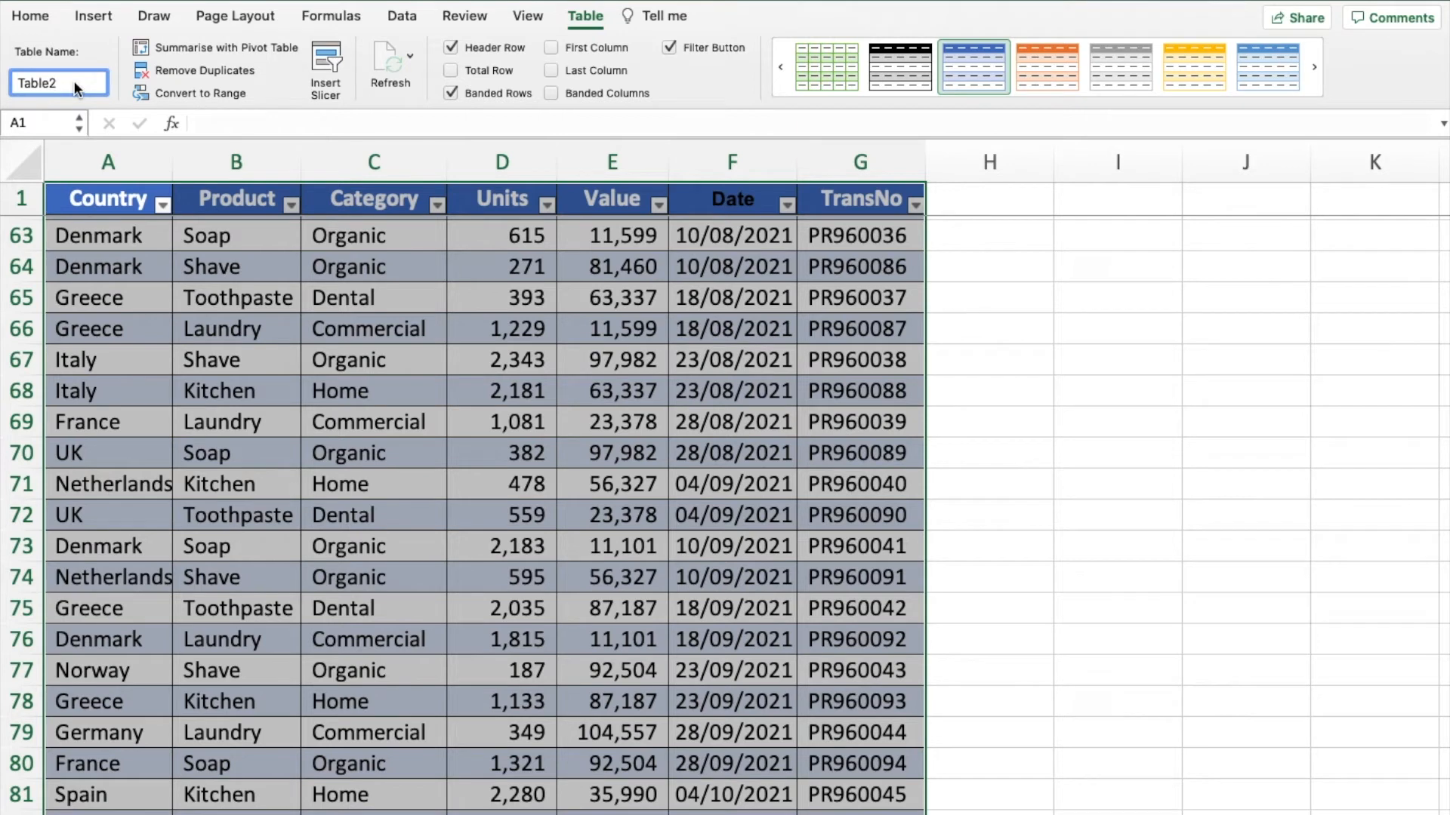
left_click_drag(74, 83, 25, 78)
type("source")
key("Return")
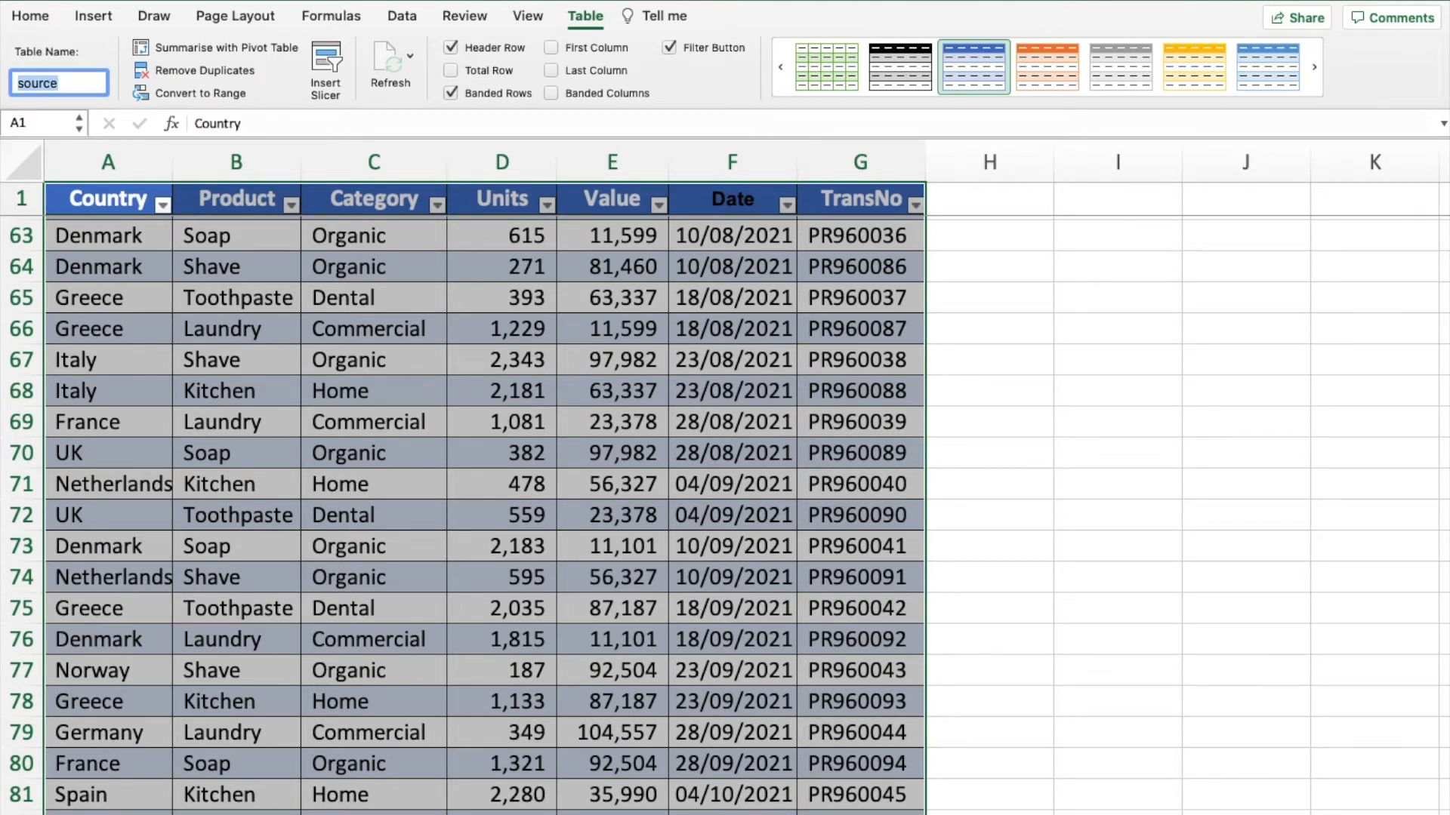
- Create a pivot table from the source table on a new worksheet
left_click(198, 280)
scroll(200, 276, "up", 10)
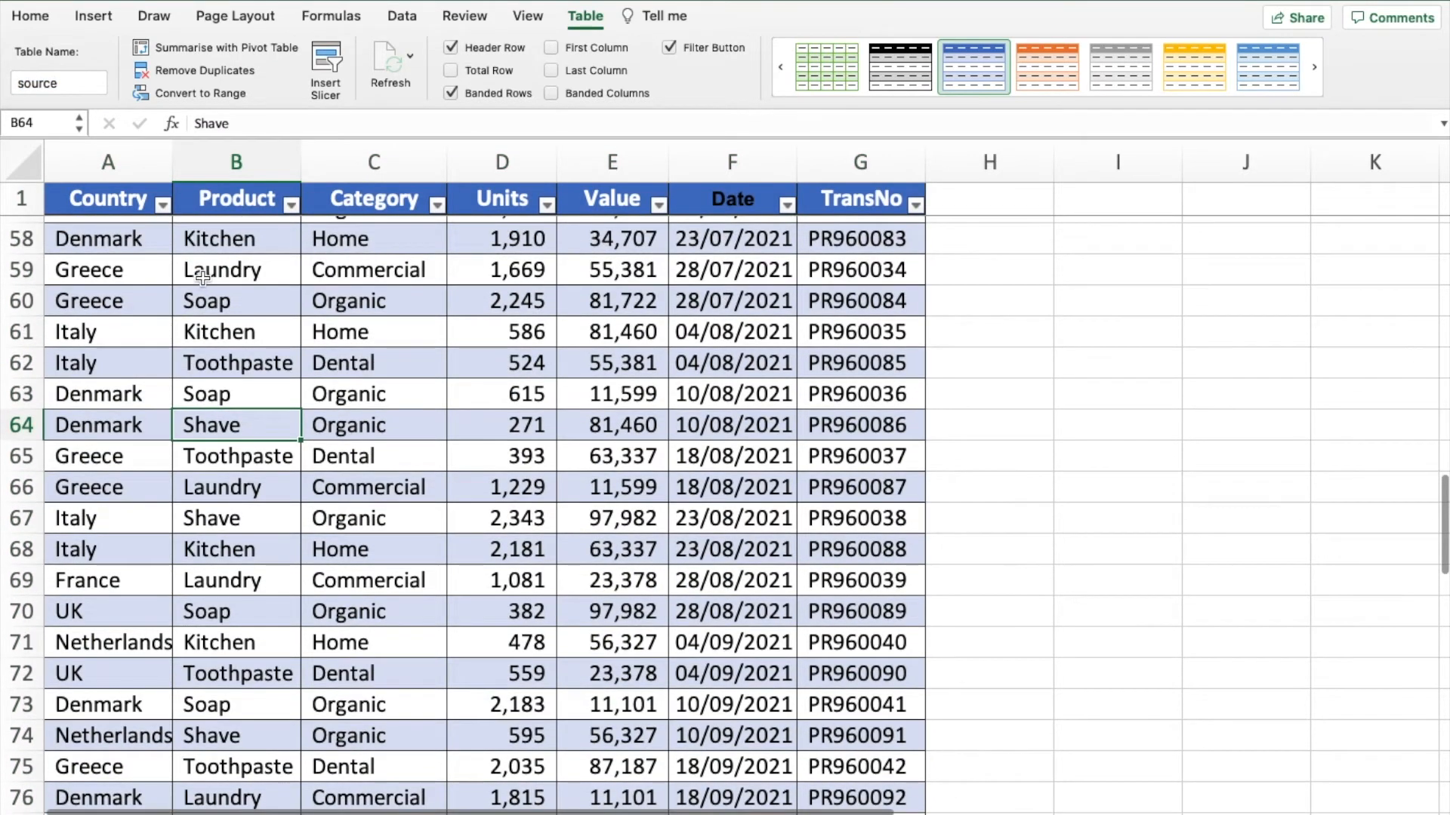
scroll(202, 272, "up", 15)
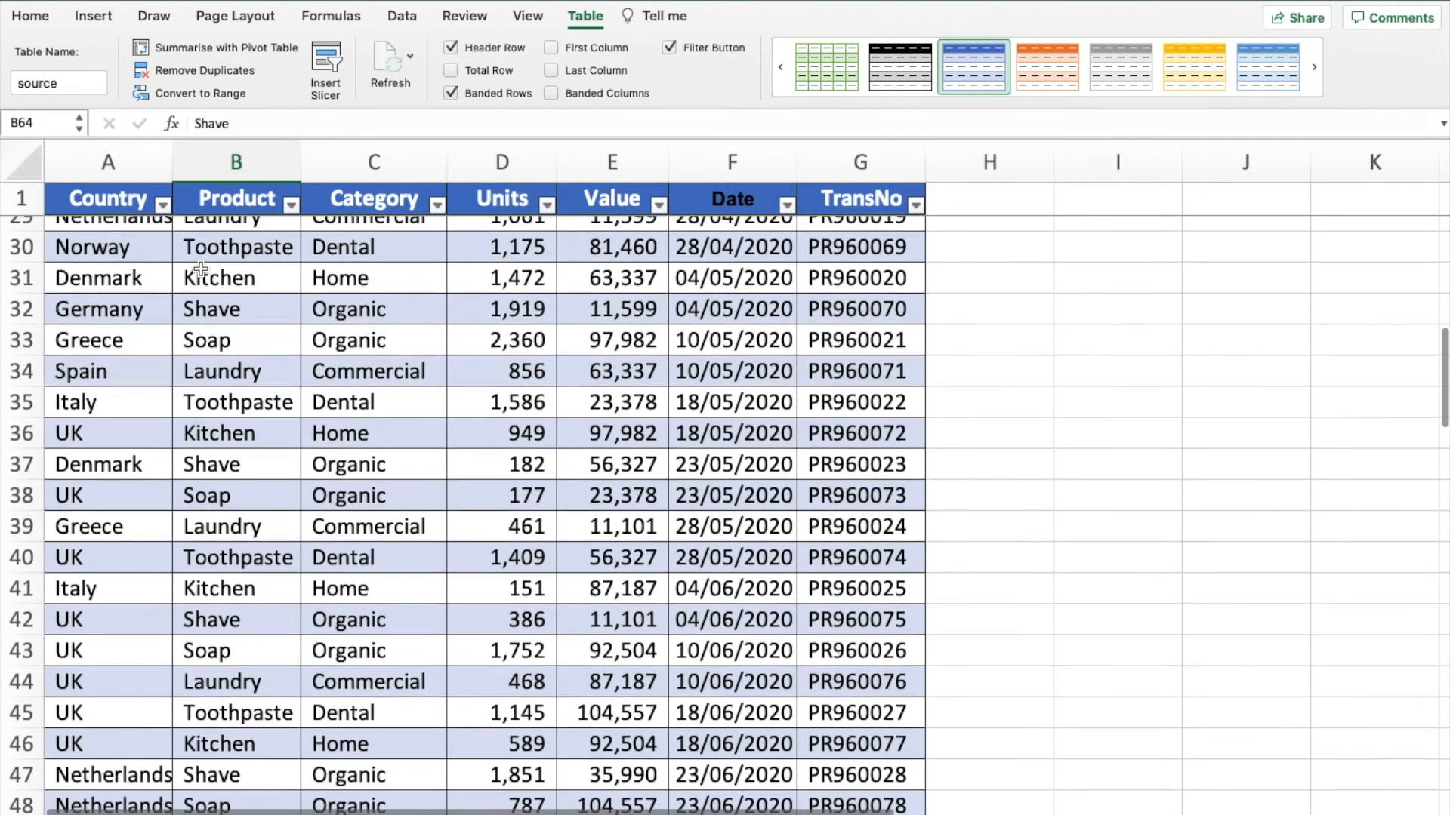
scroll(200, 266, "up", 5)
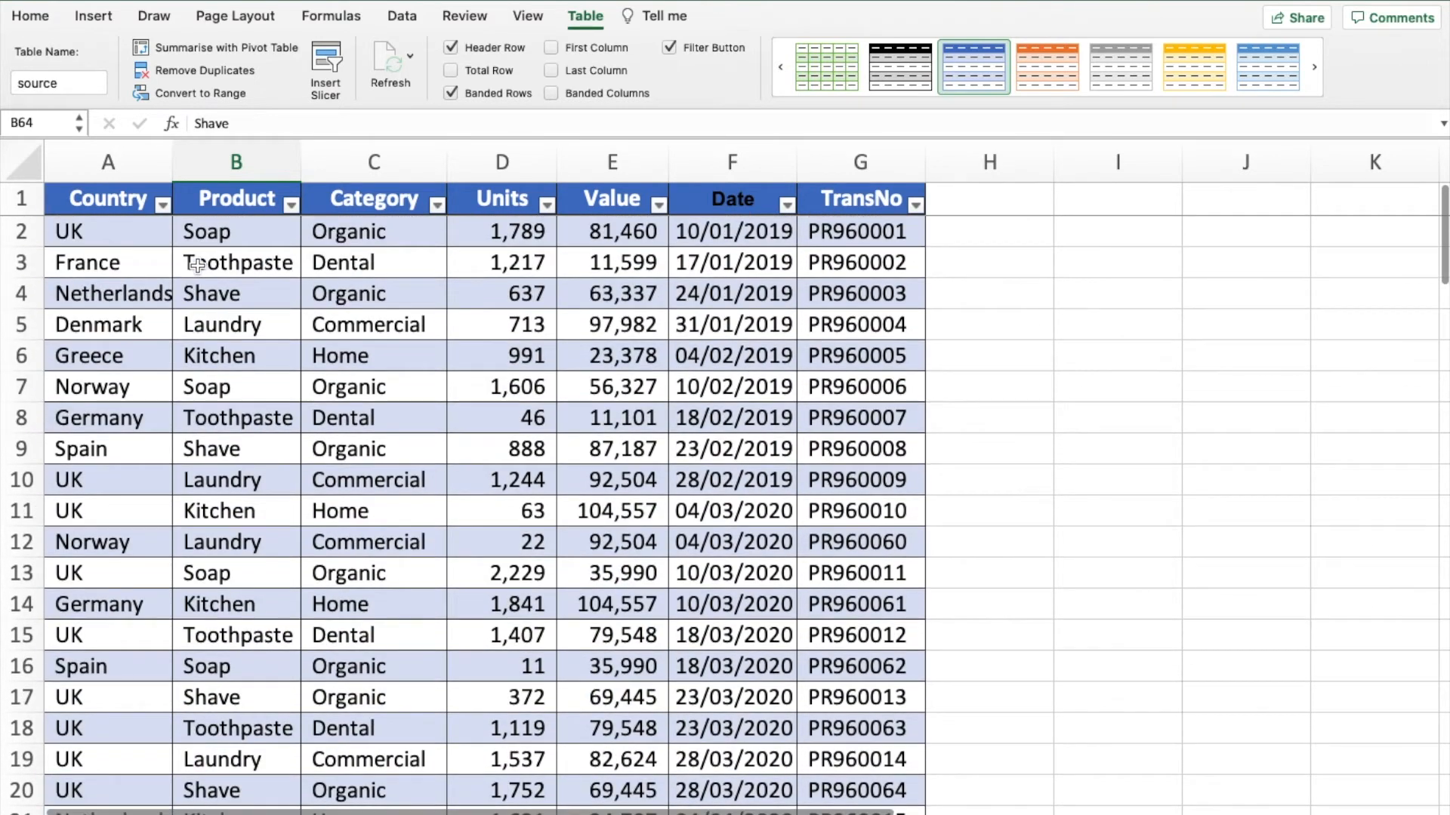
left_click(355, 266)
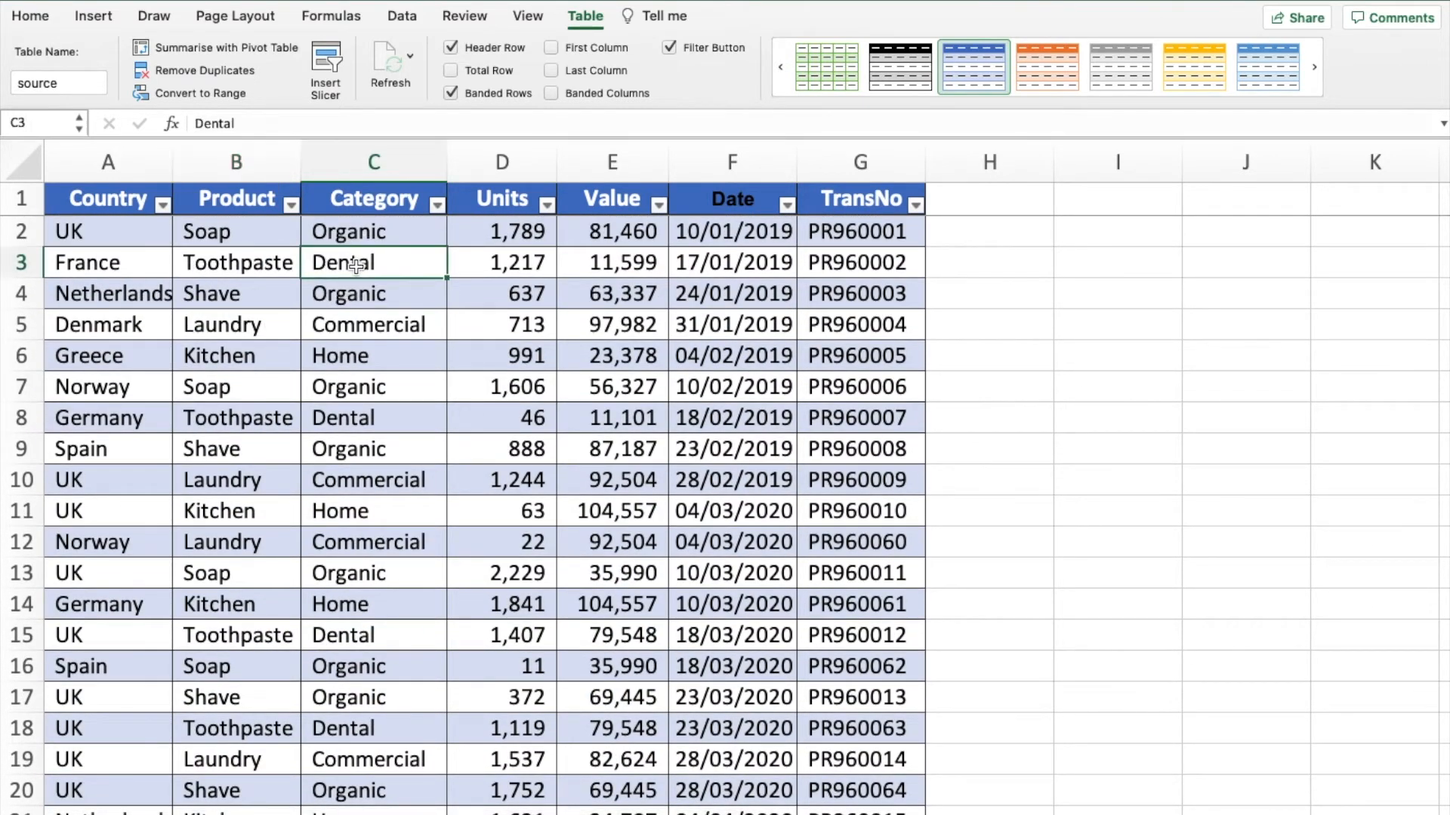
left_click(210, 50)
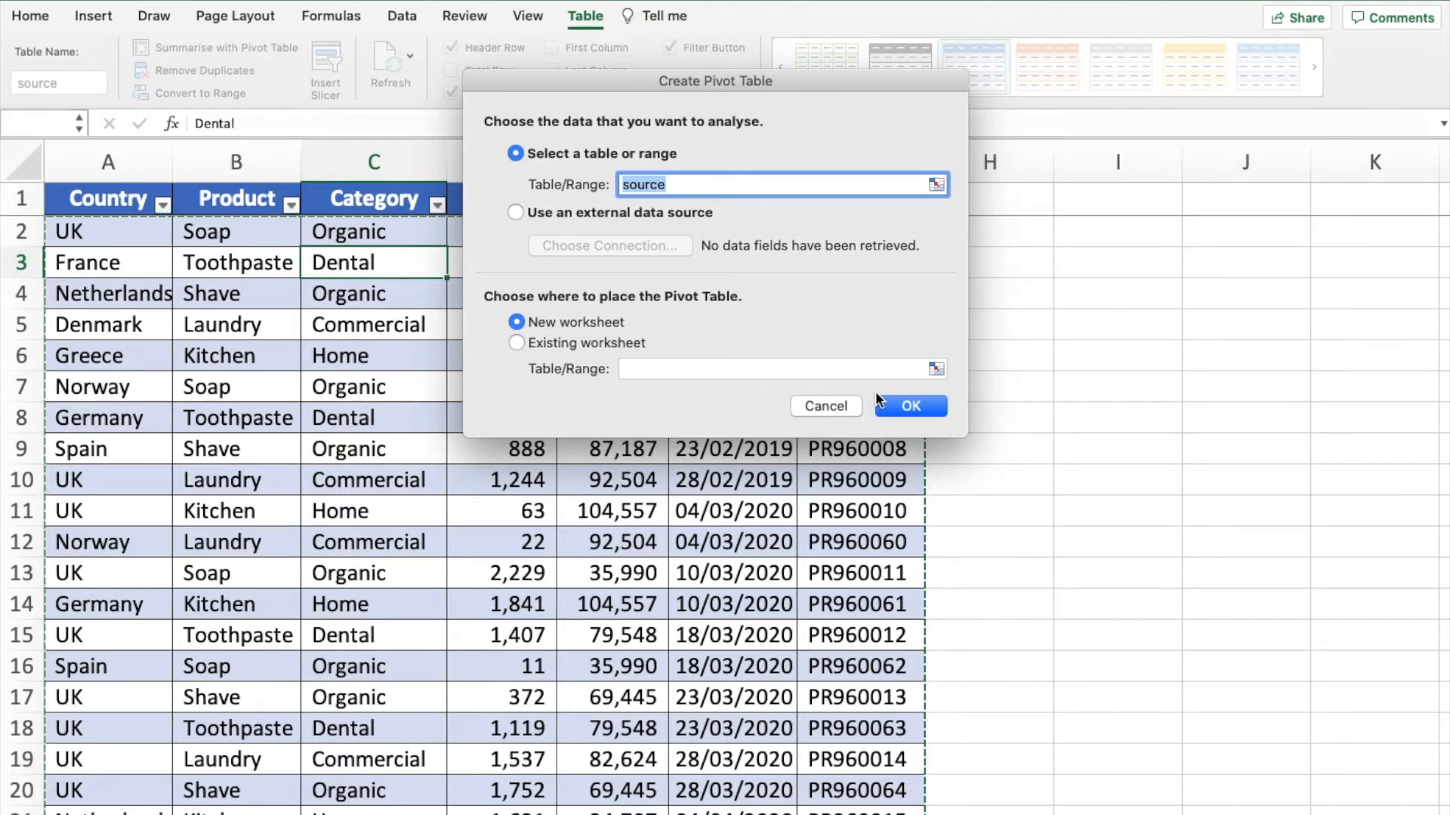
left_click(891, 406)
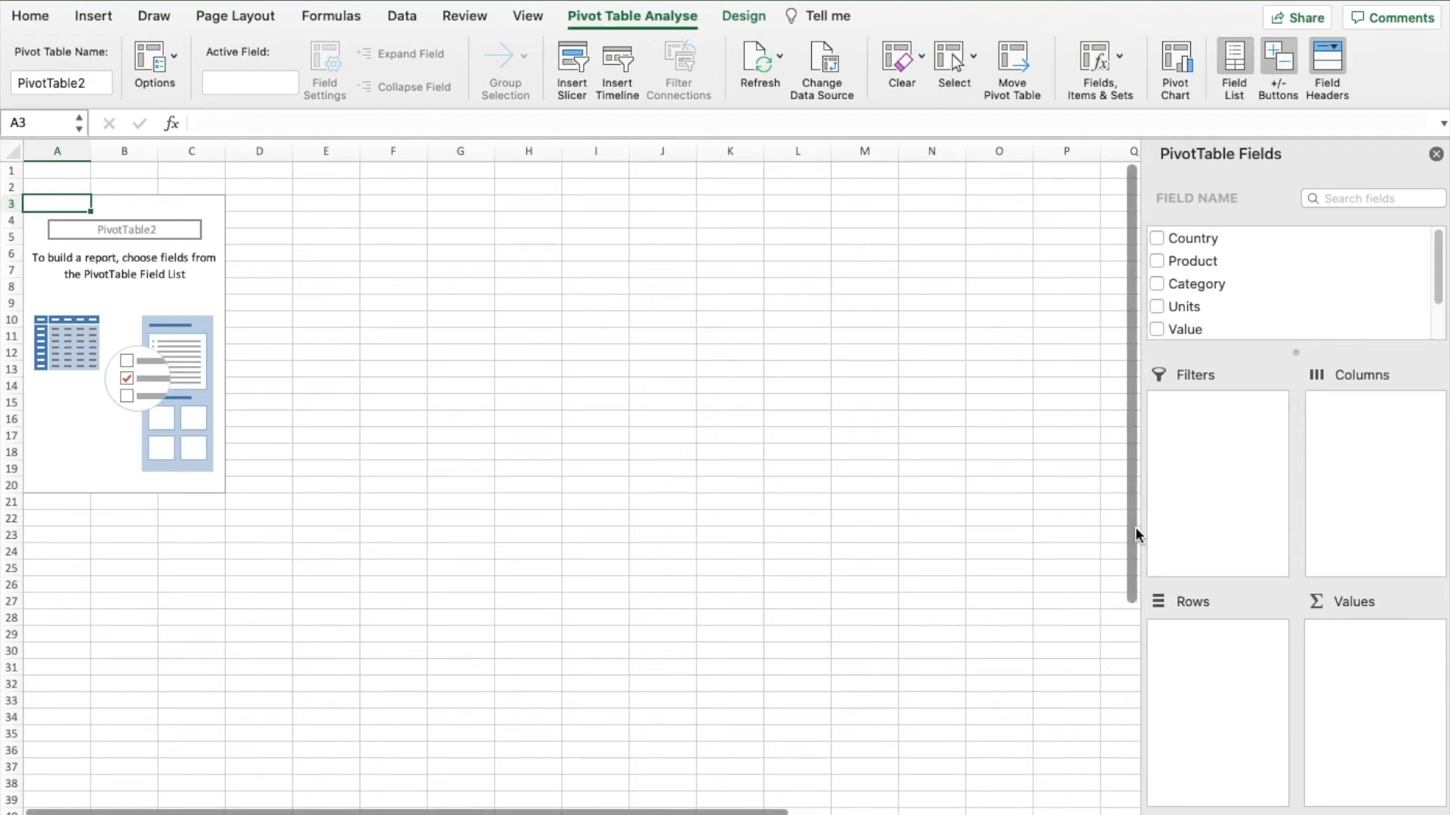
- Widen the PivotTable Fields pane and set the worksheet zoom to 200%
left_click_drag(1140, 527, 1041, 533)
left_click(526, 20)
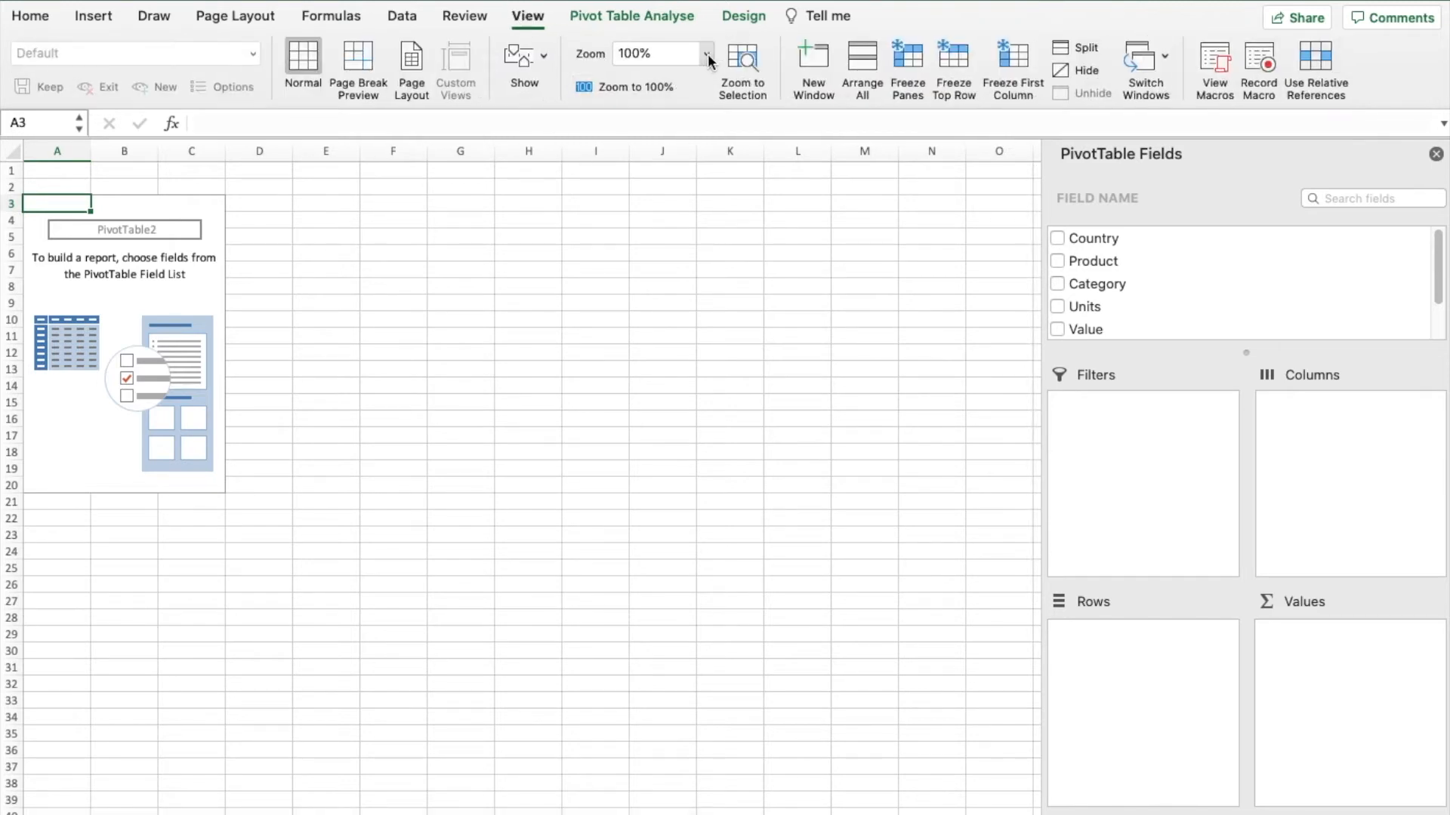
left_click(708, 51)
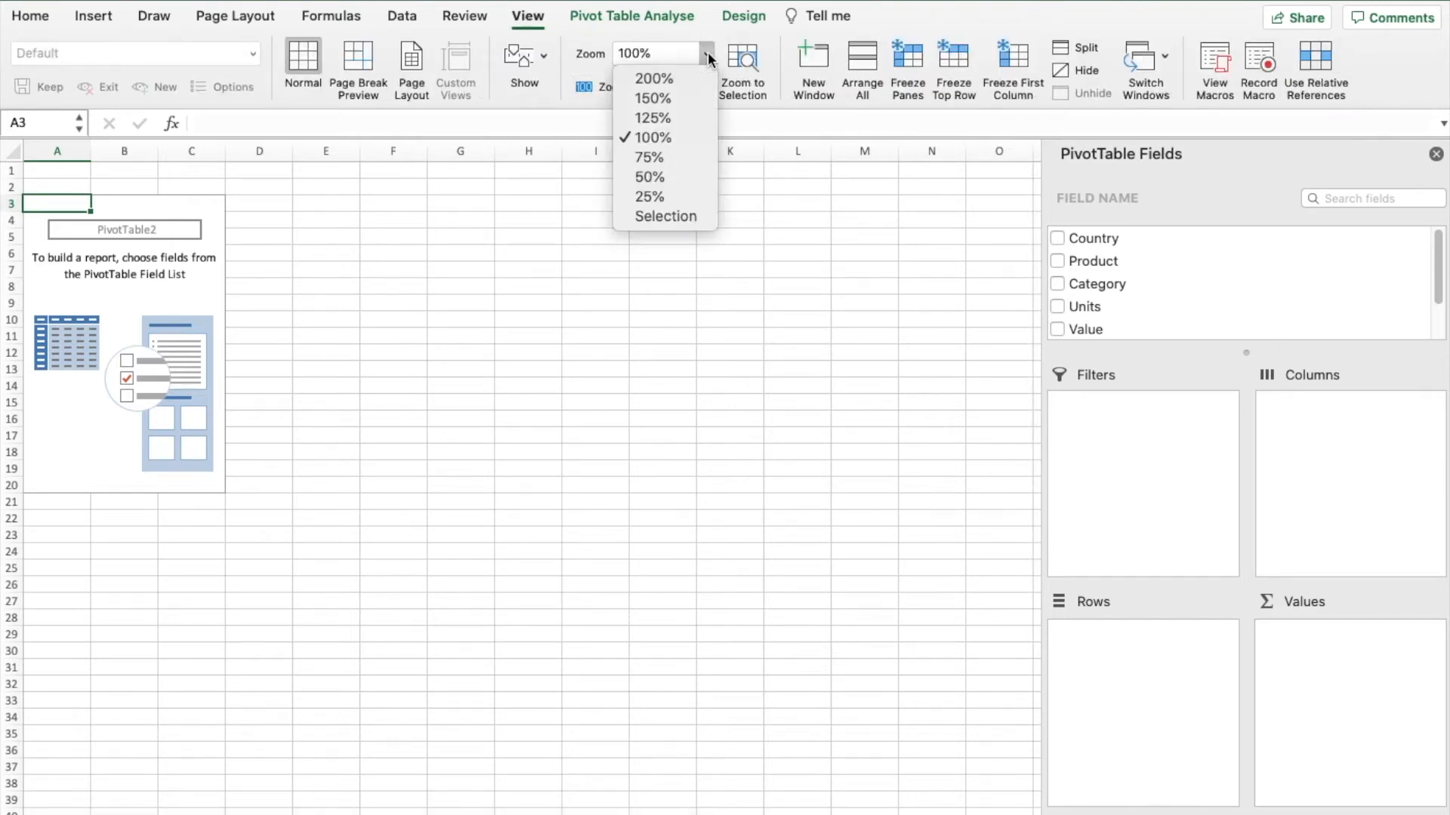
left_click(672, 79)
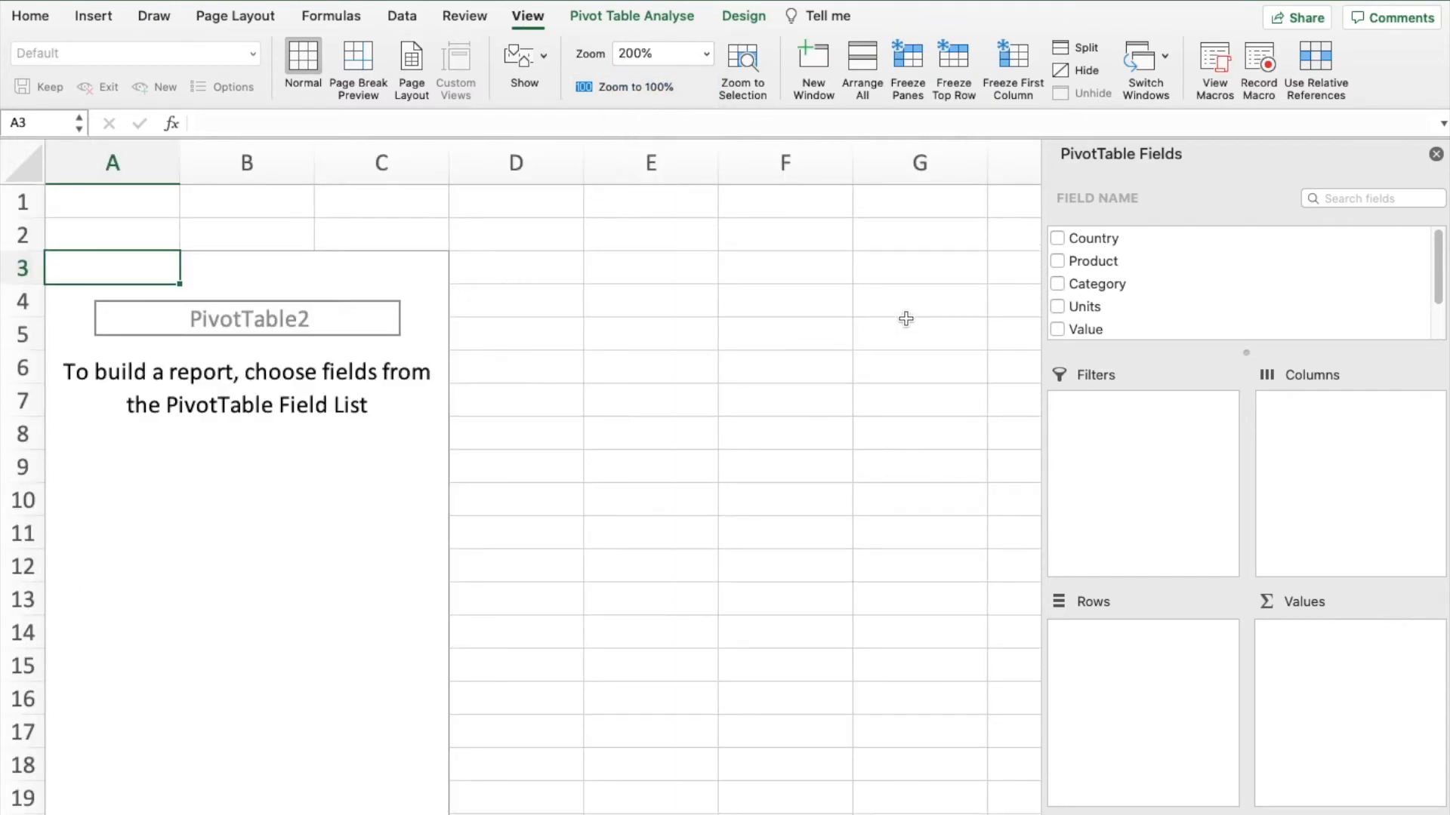
- Build the pivot table with Country as rows, Product as columns and the sum of Units as values
left_click_drag(1096, 239, 1129, 648)
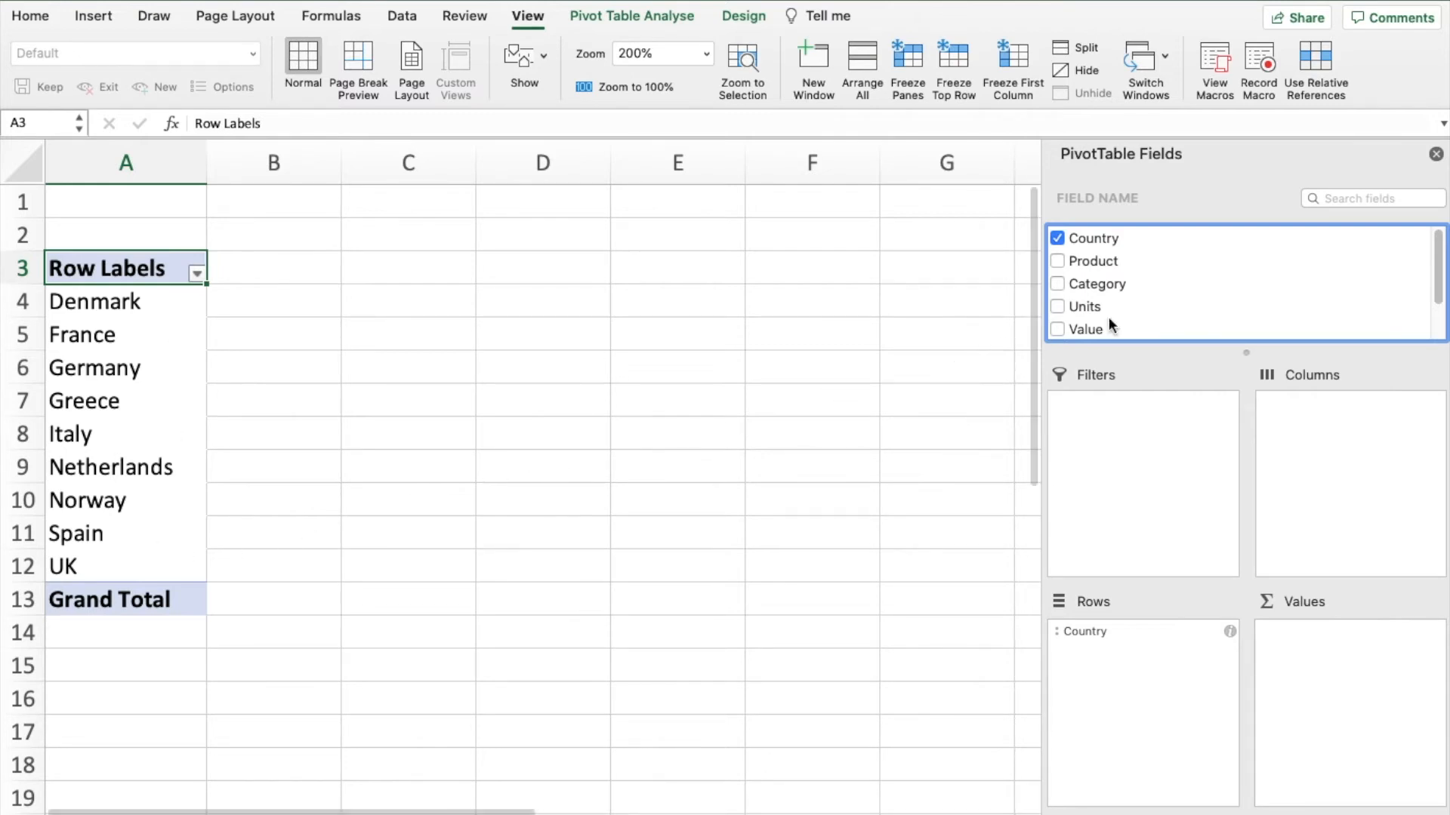
left_click_drag(1090, 260, 1327, 416)
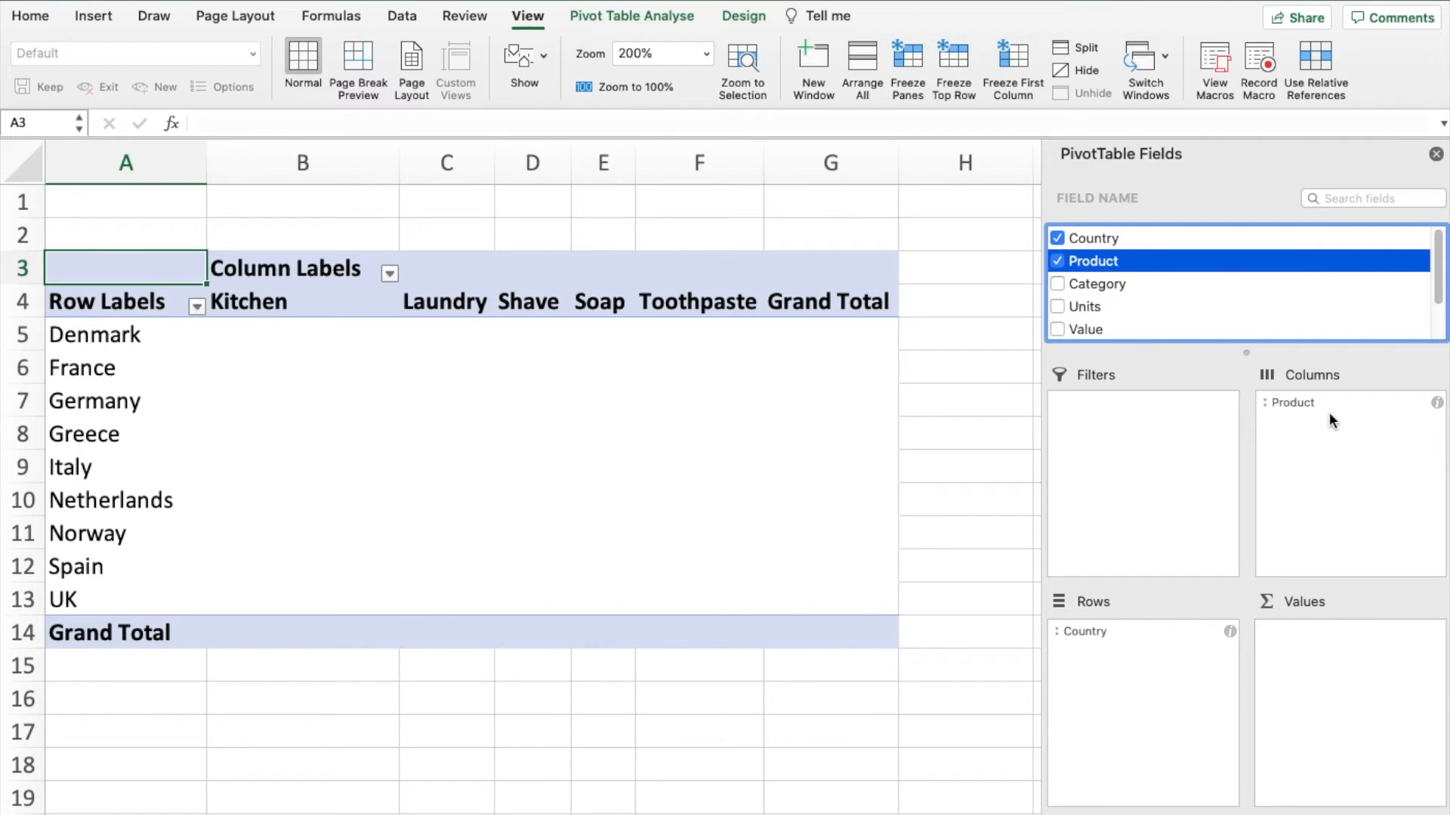
left_click_drag(1091, 307, 1339, 664)
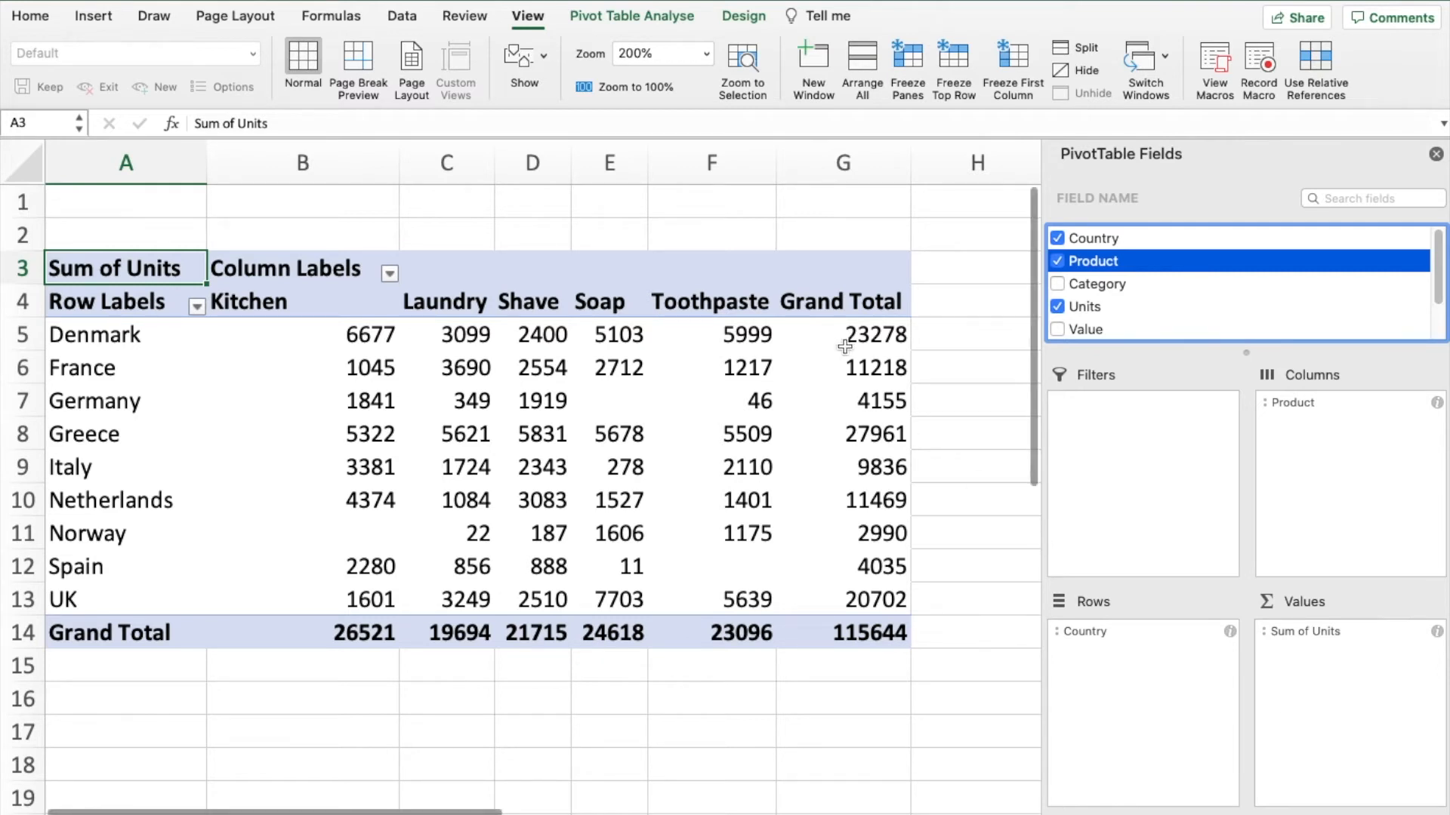
- Move the Product field from the pivot table's columns to its rows, beneath Country
left_click(666, 16)
left_click(745, 16)
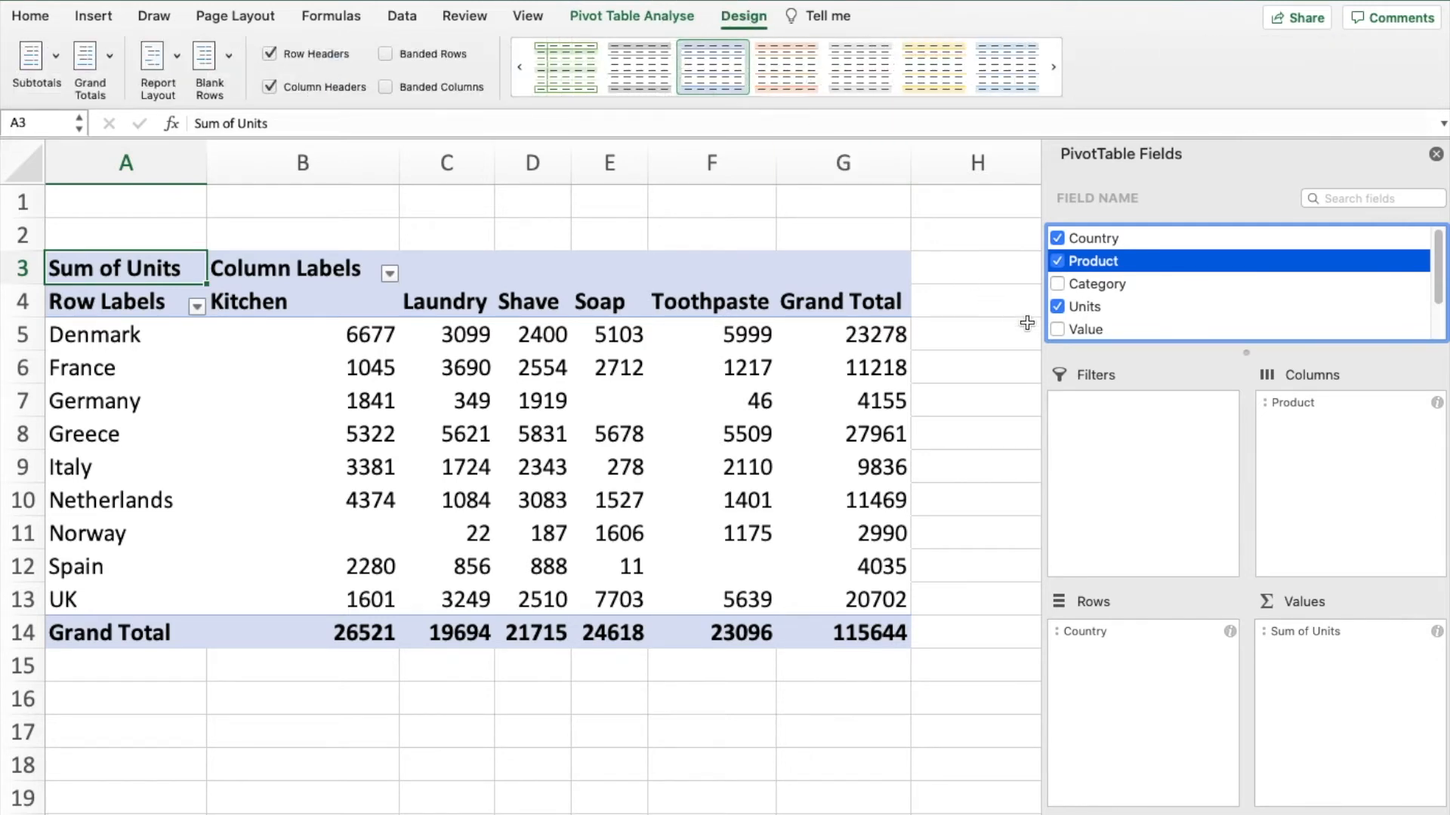
left_click_drag(1310, 404, 1152, 668)
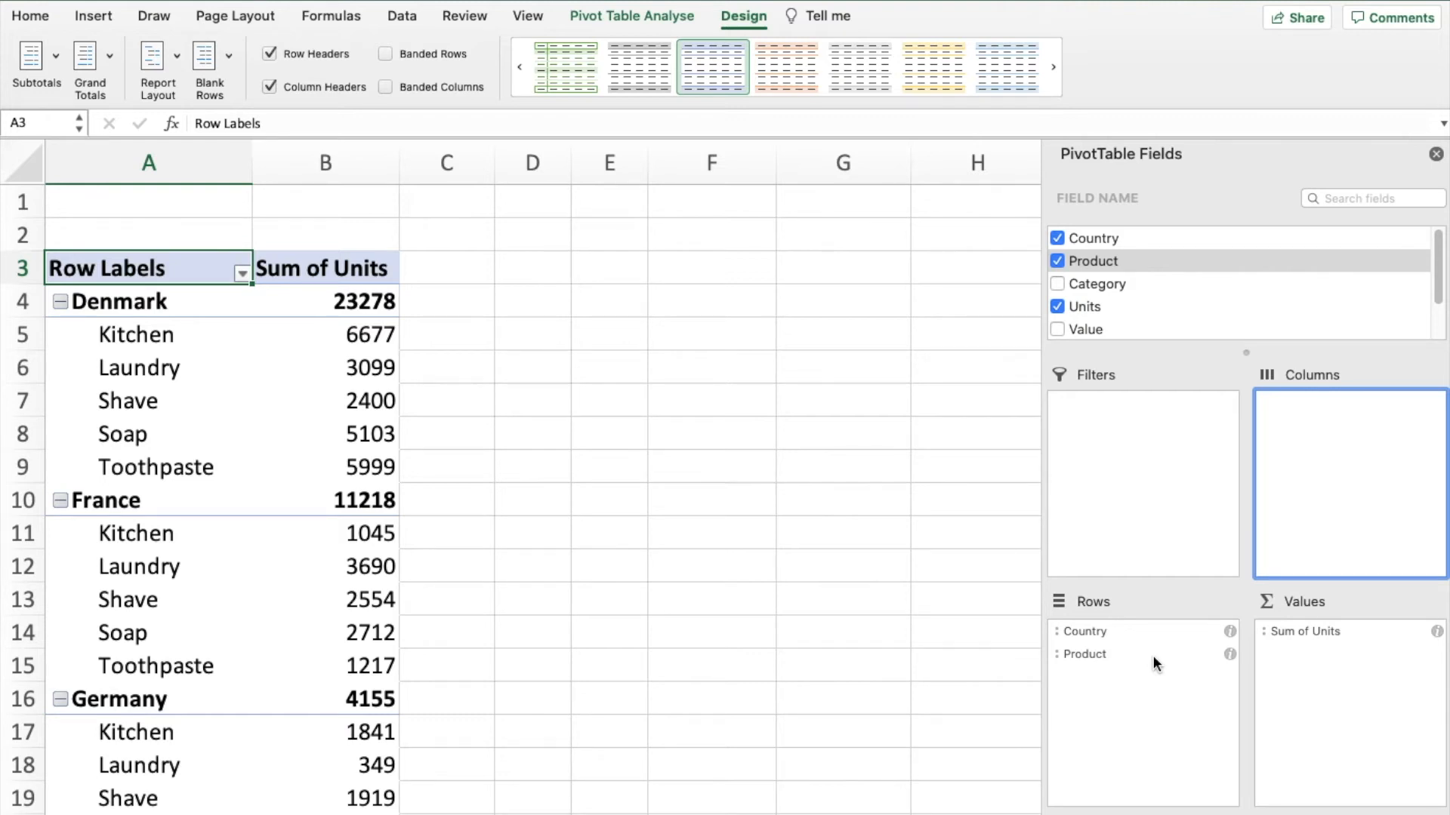
- Insert a blank line after each country group in the pivot table
left_click(651, 17)
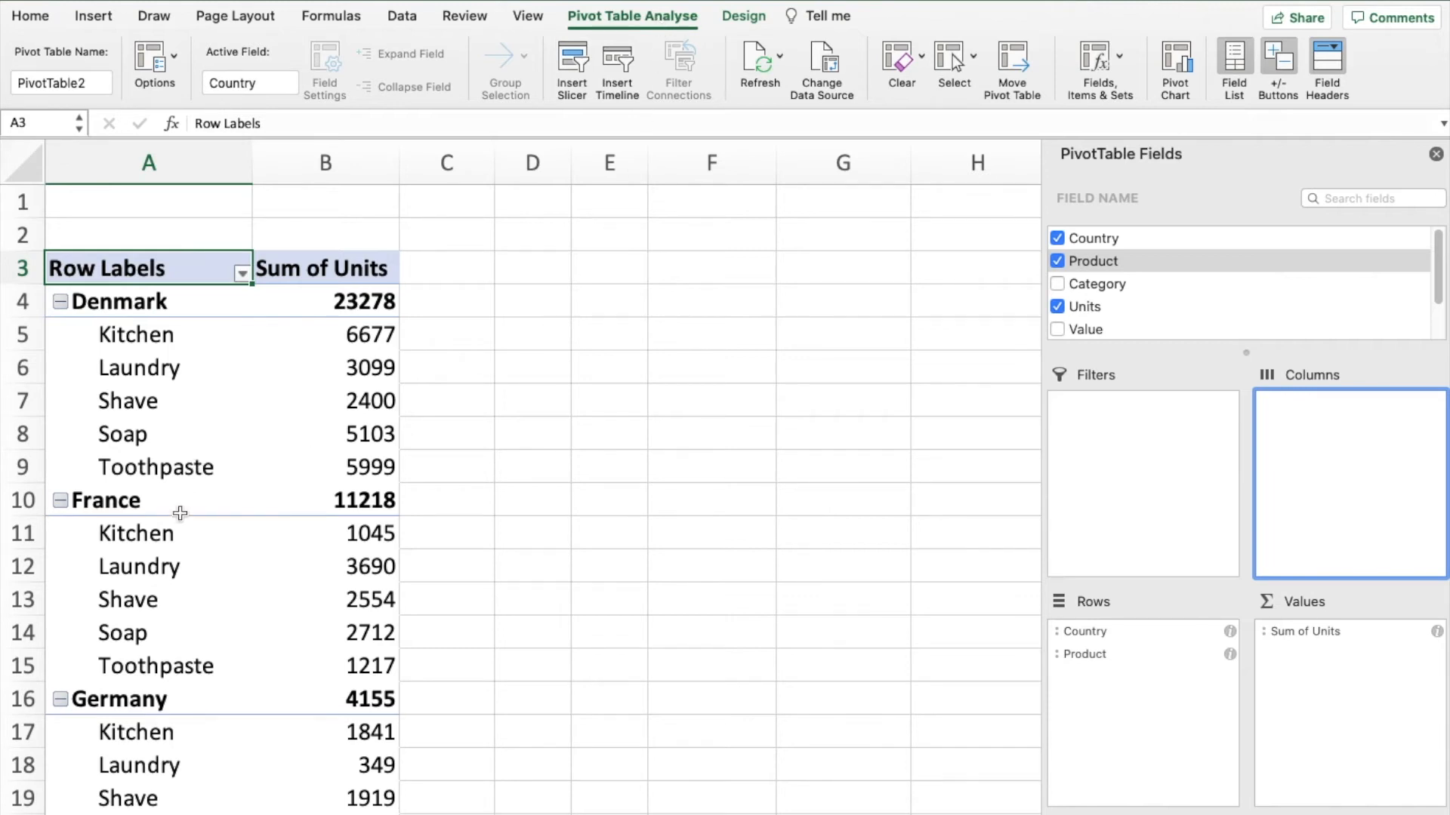
left_click(317, 300)
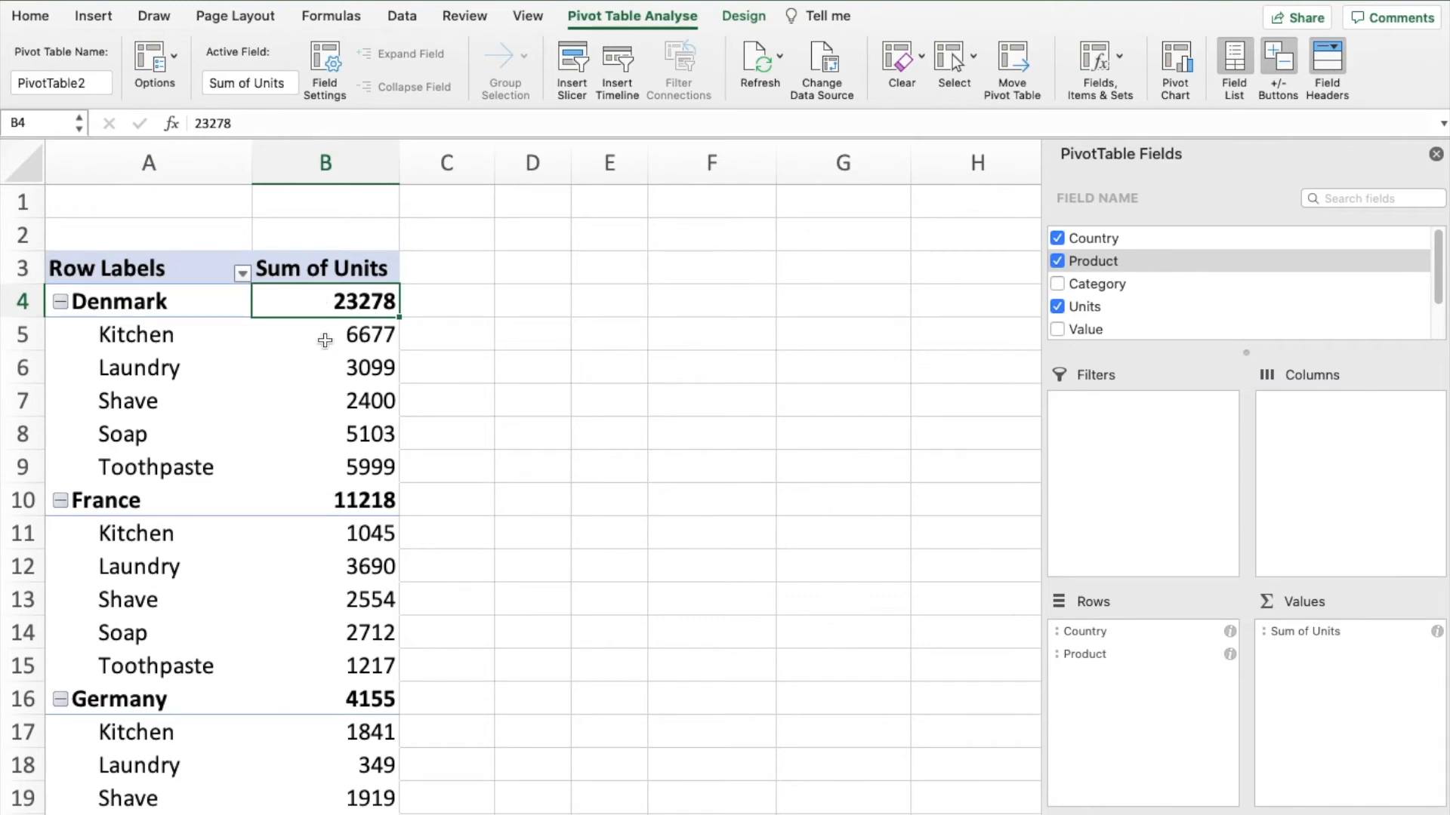
left_click_drag(325, 340, 330, 436)
left_click(313, 309)
left_click(746, 18)
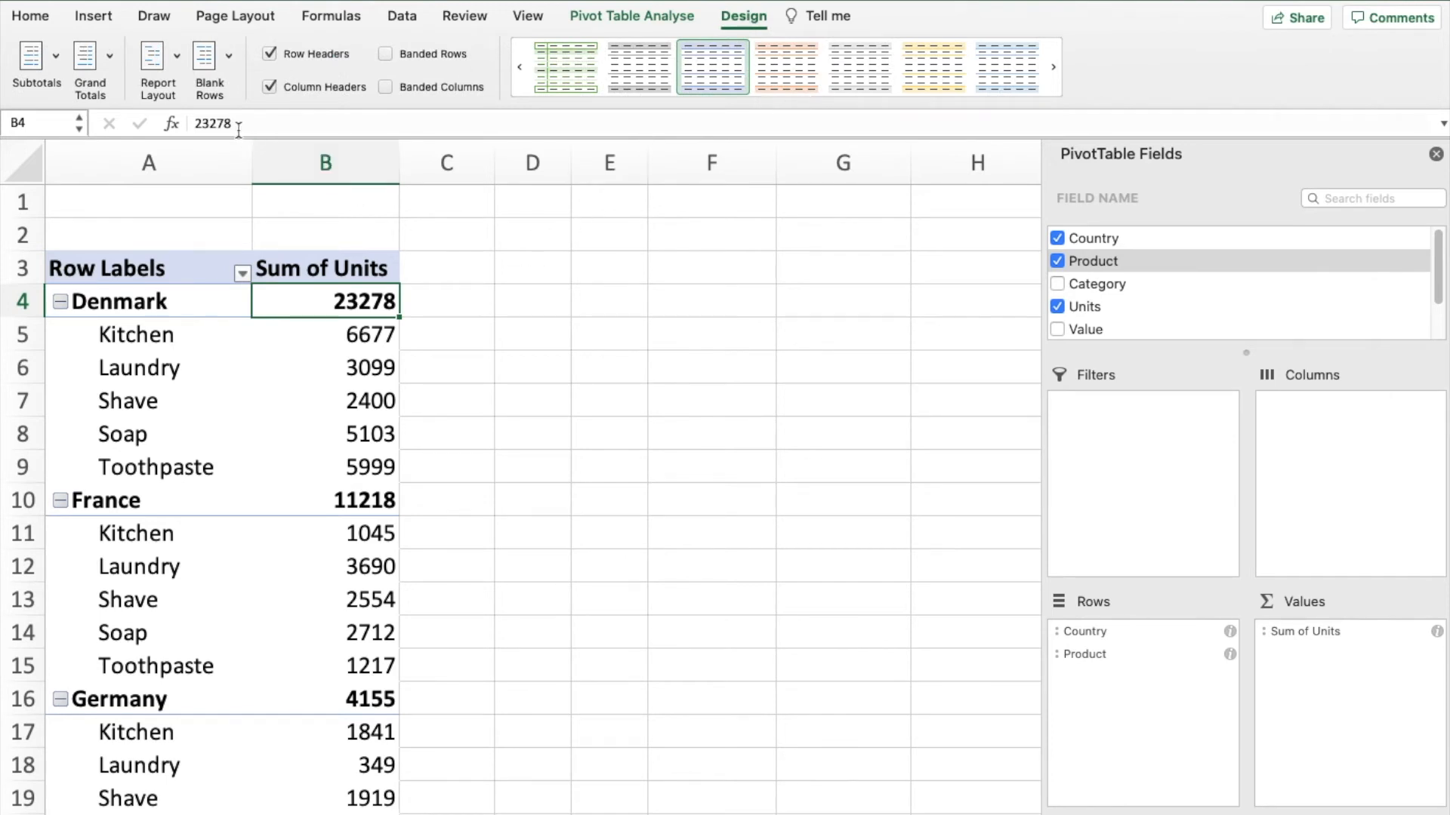
left_click(227, 60)
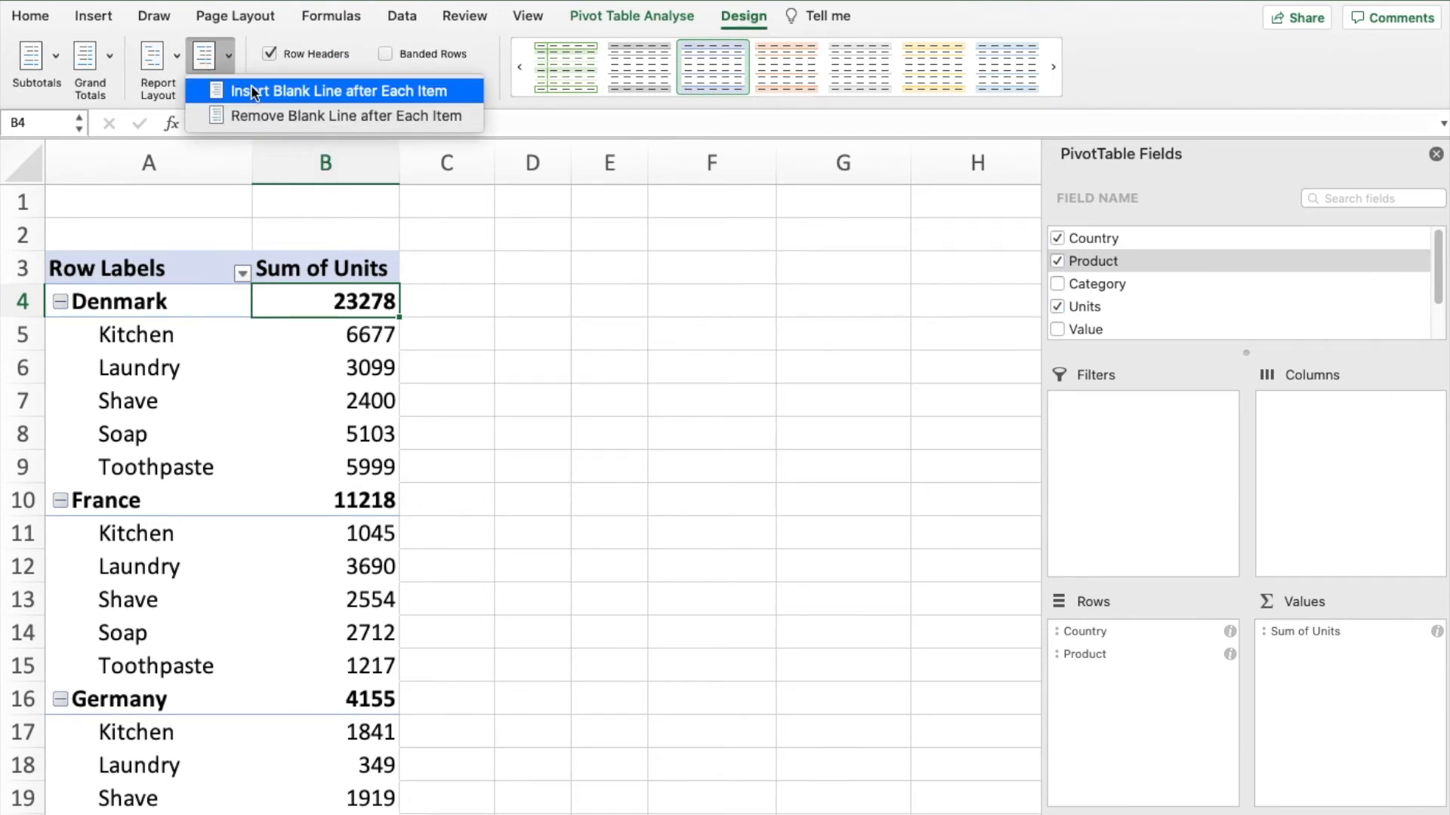
left_click(252, 89)
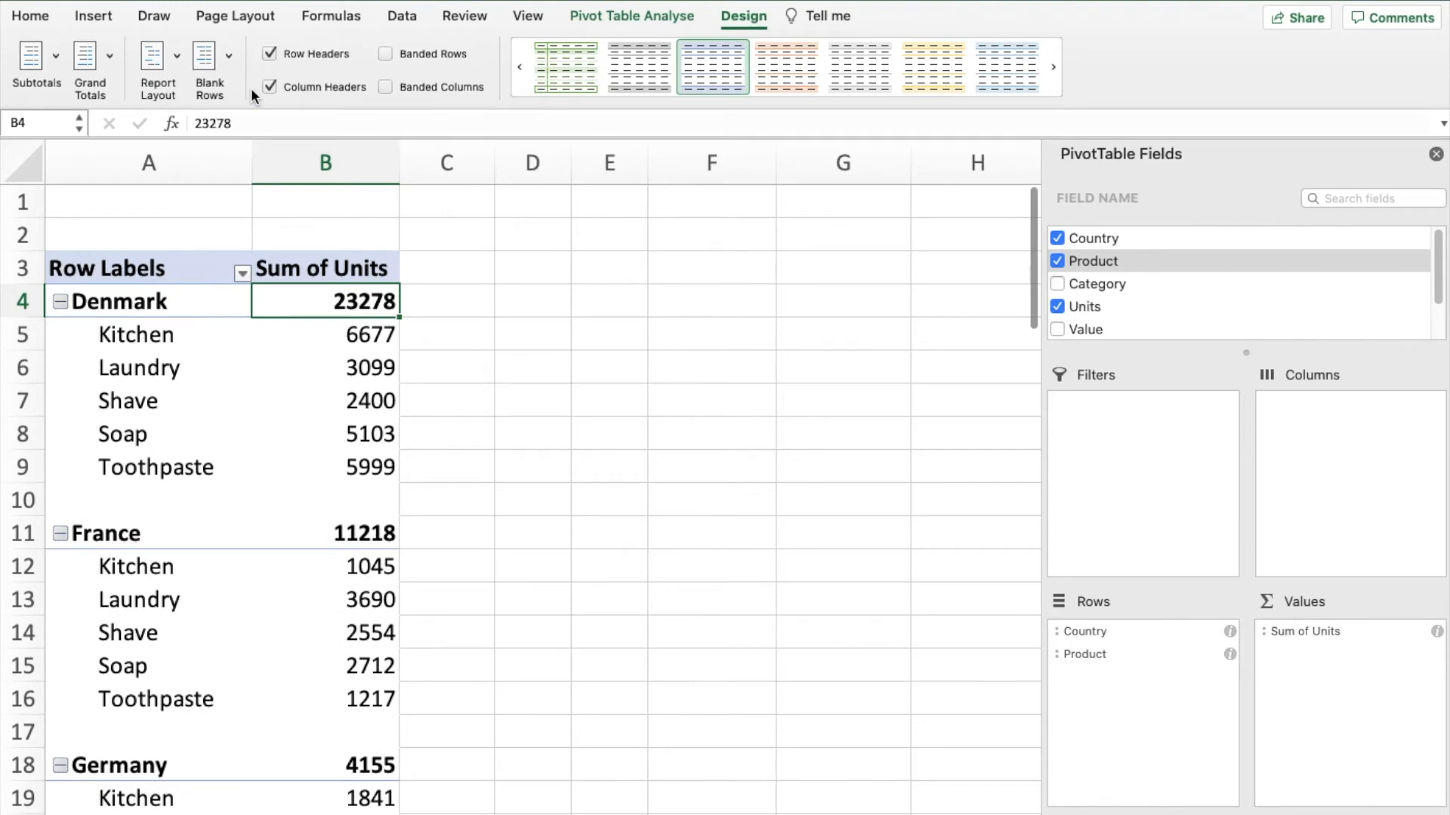
scroll(295, 398, "down", 5)
scroll(295, 398, "down", 9)
scroll(295, 398, "up", 14)
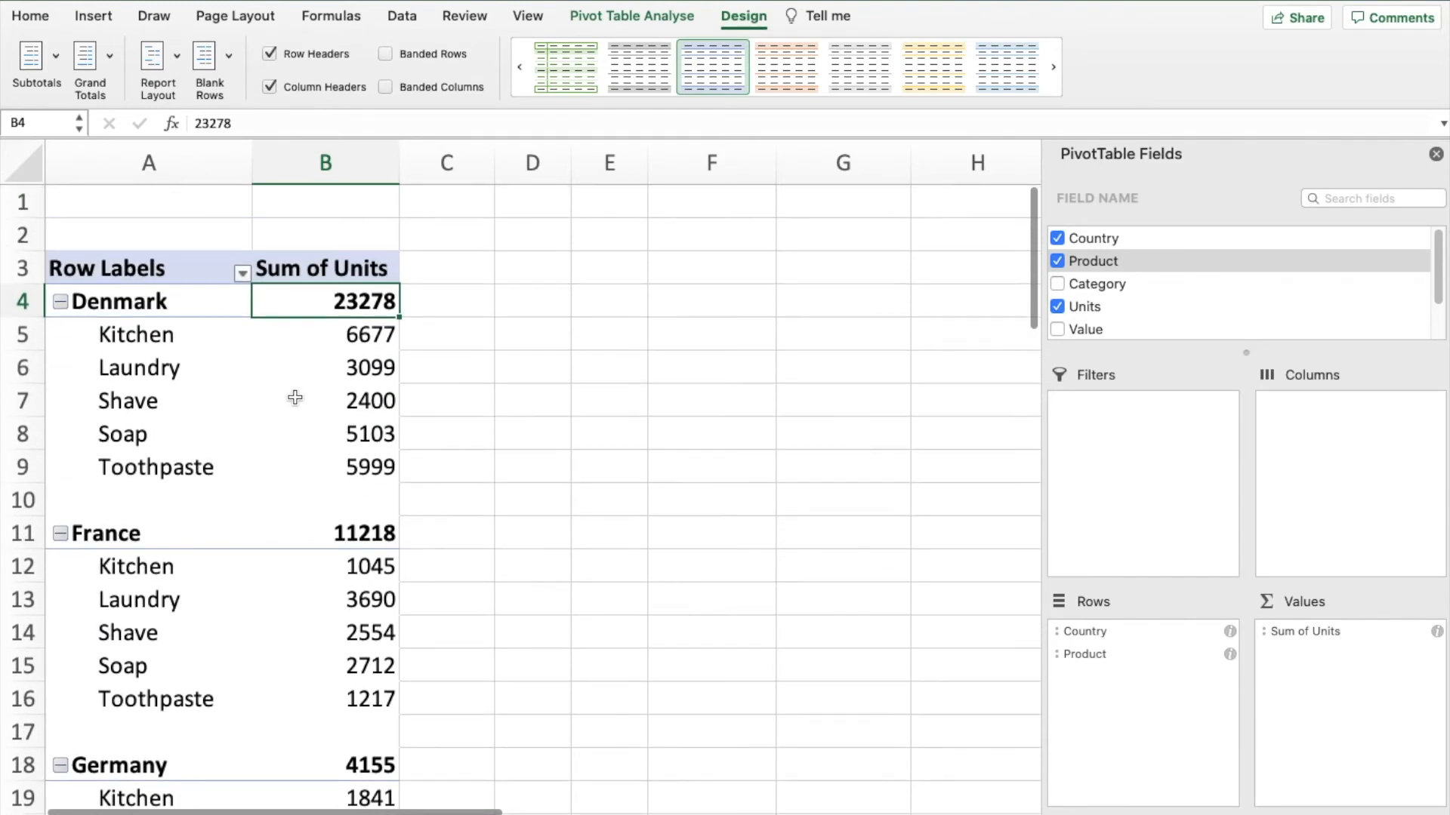
- Show all pivot table subtotals at the bottom of each country group
left_click(56, 58)
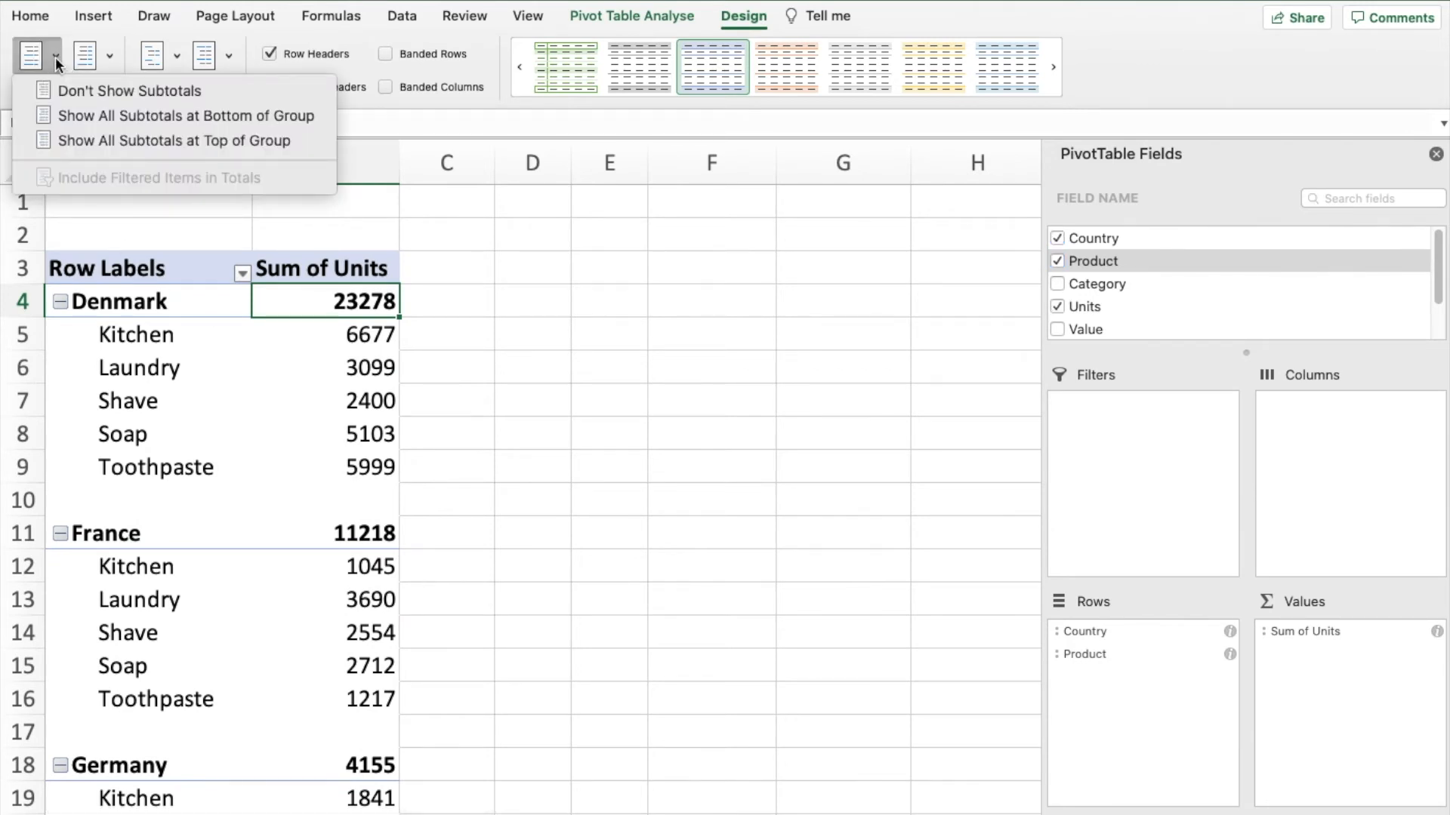
left_click(66, 114)
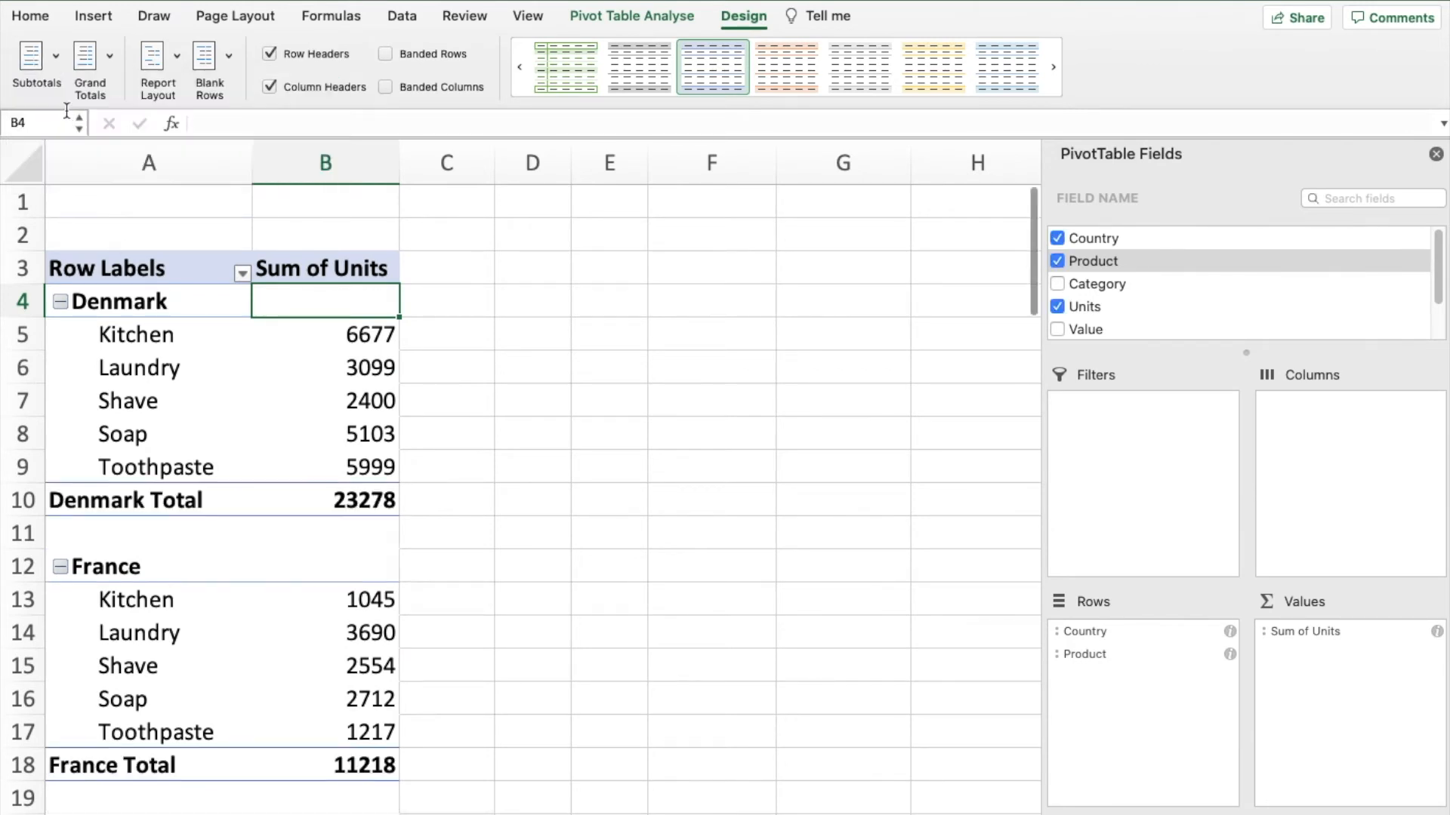
scroll(273, 351, "down", 5)
scroll(274, 352, "down", 5)
scroll(266, 348, "up", 8)
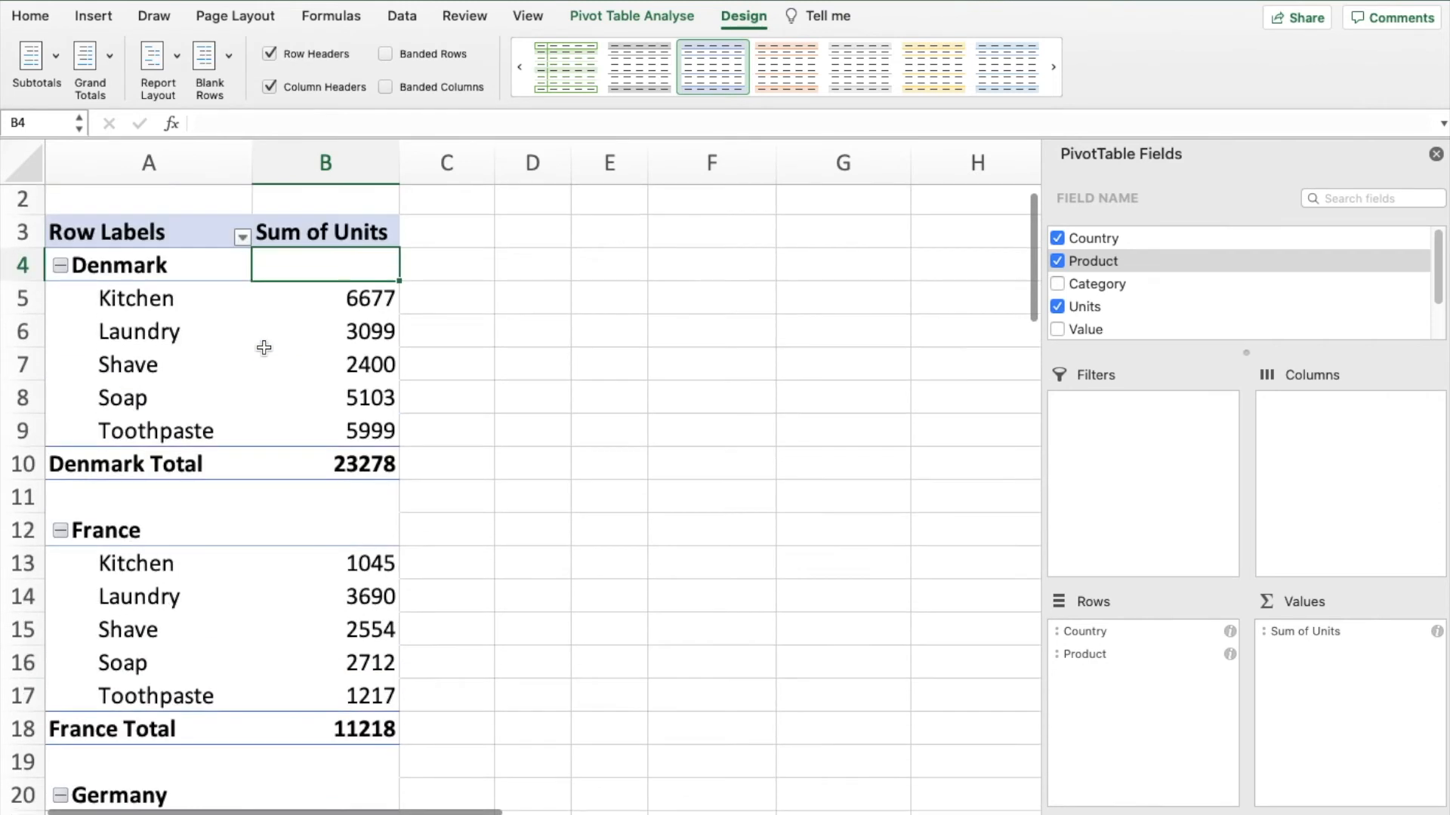
scroll(263, 347, "up", 1)
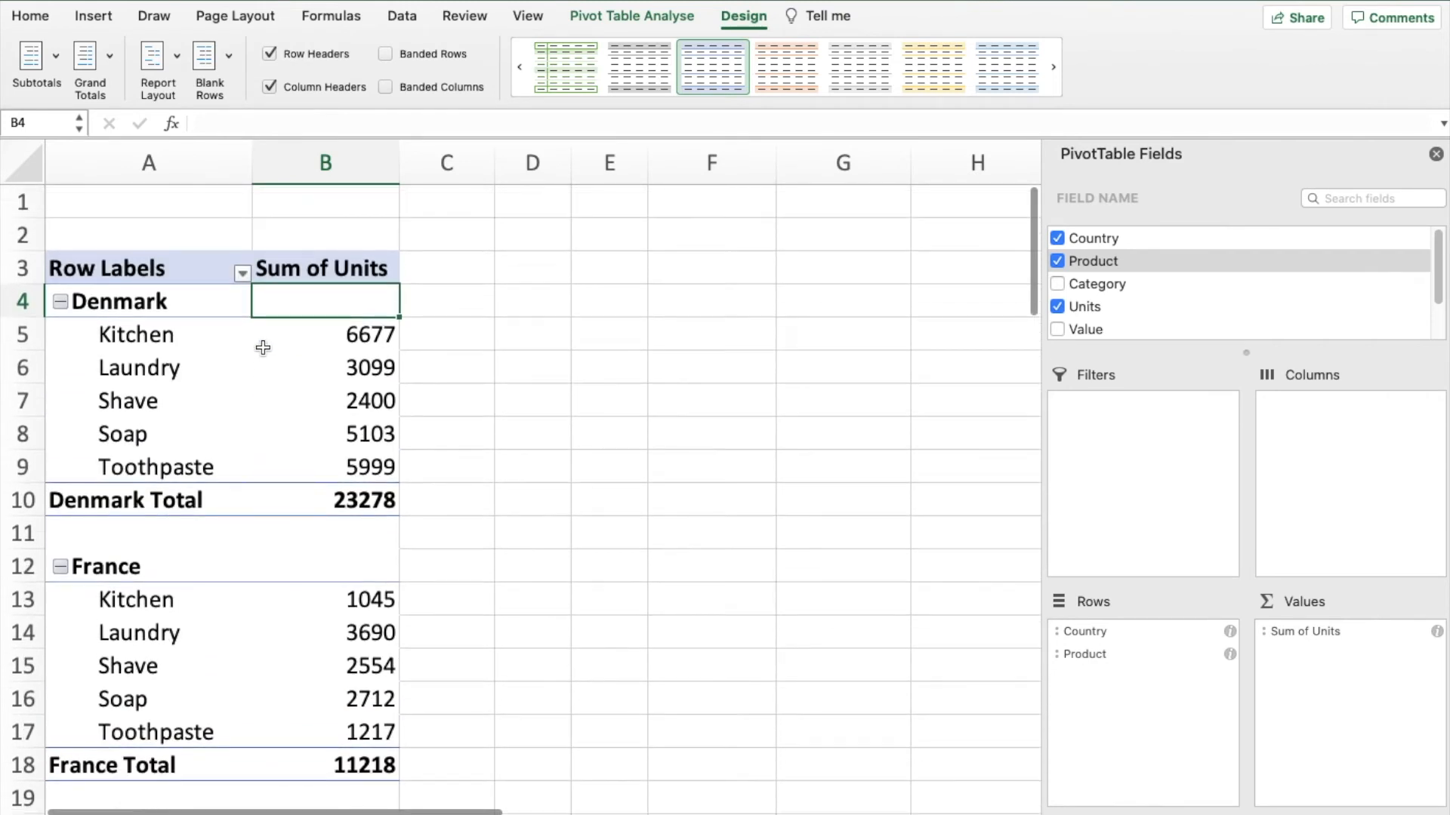
- Format the pivot table's Sum of Units values as Accounting with 0 decimal places and no currency symbol
left_click(344, 335)
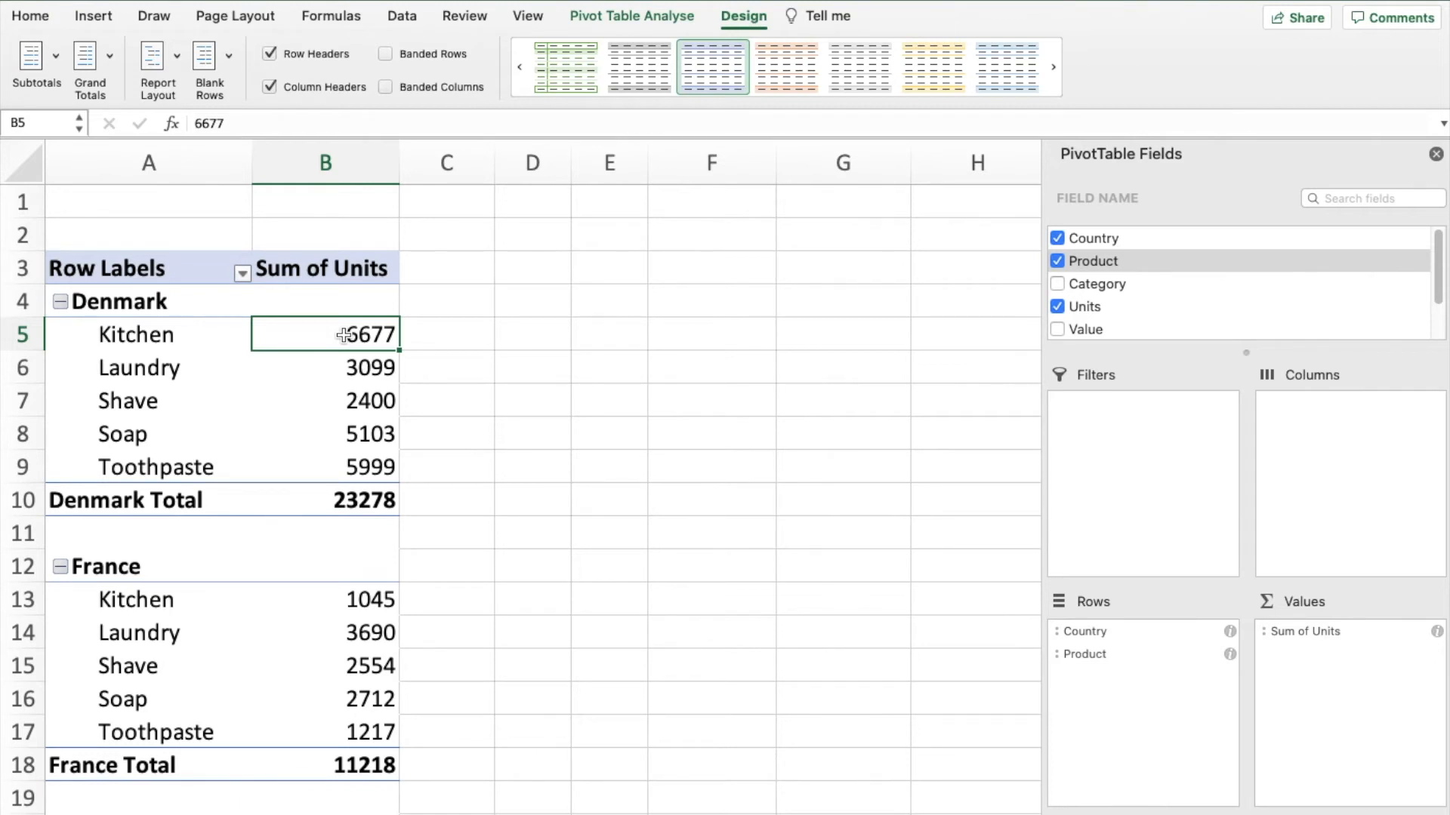
right_click(344, 334)
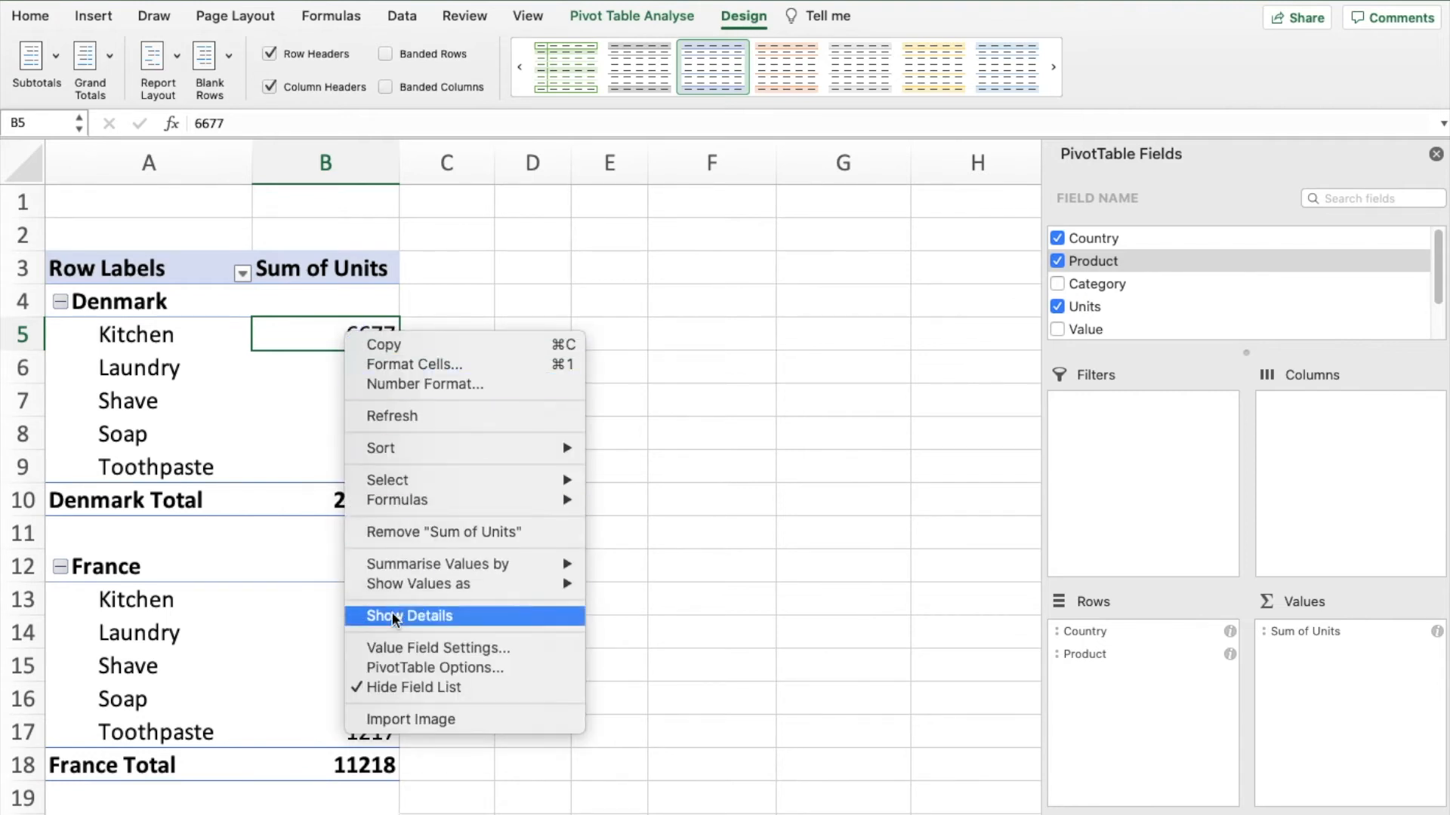
left_click(397, 648)
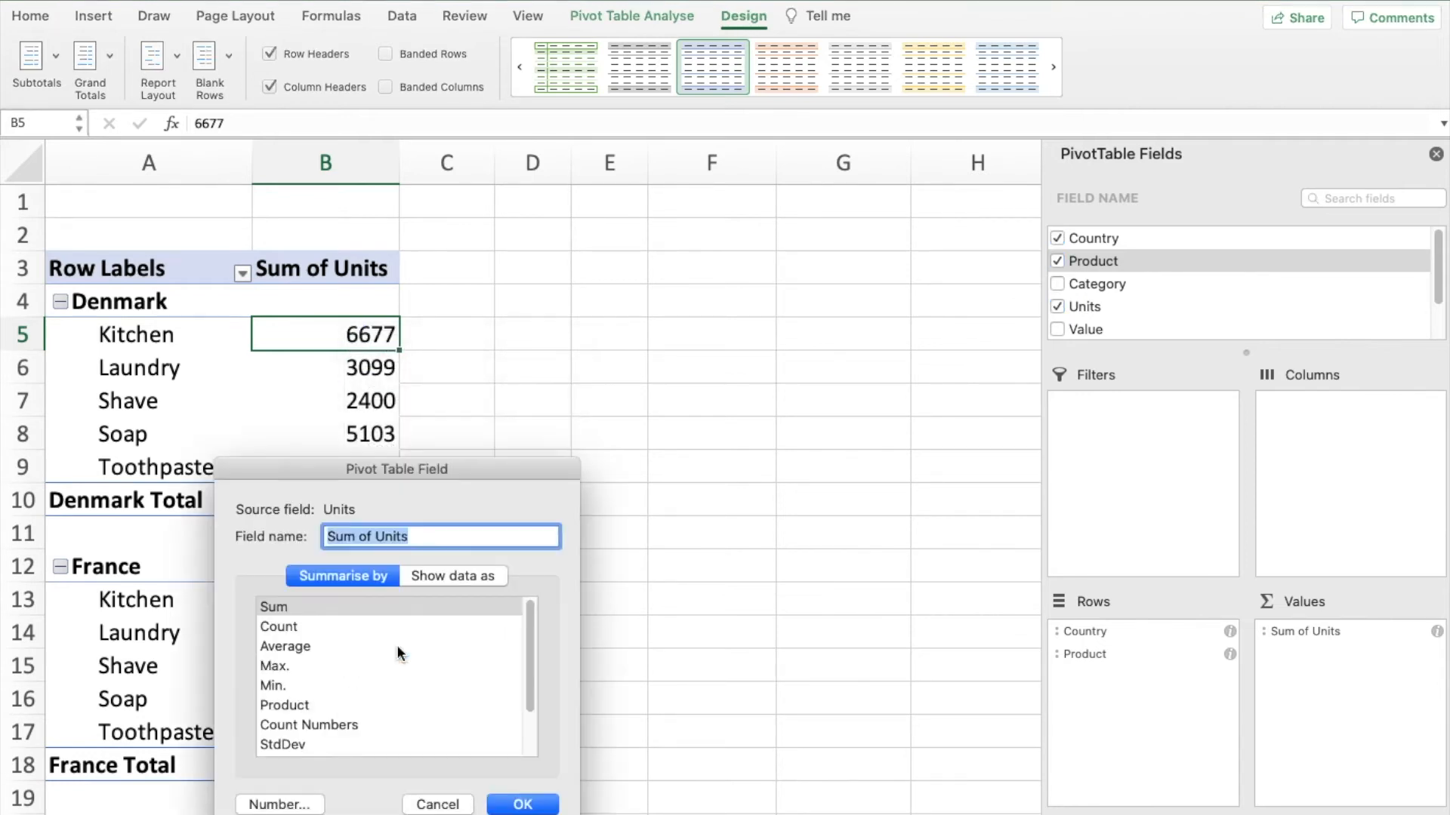
left_click_drag(302, 472, 576, 222)
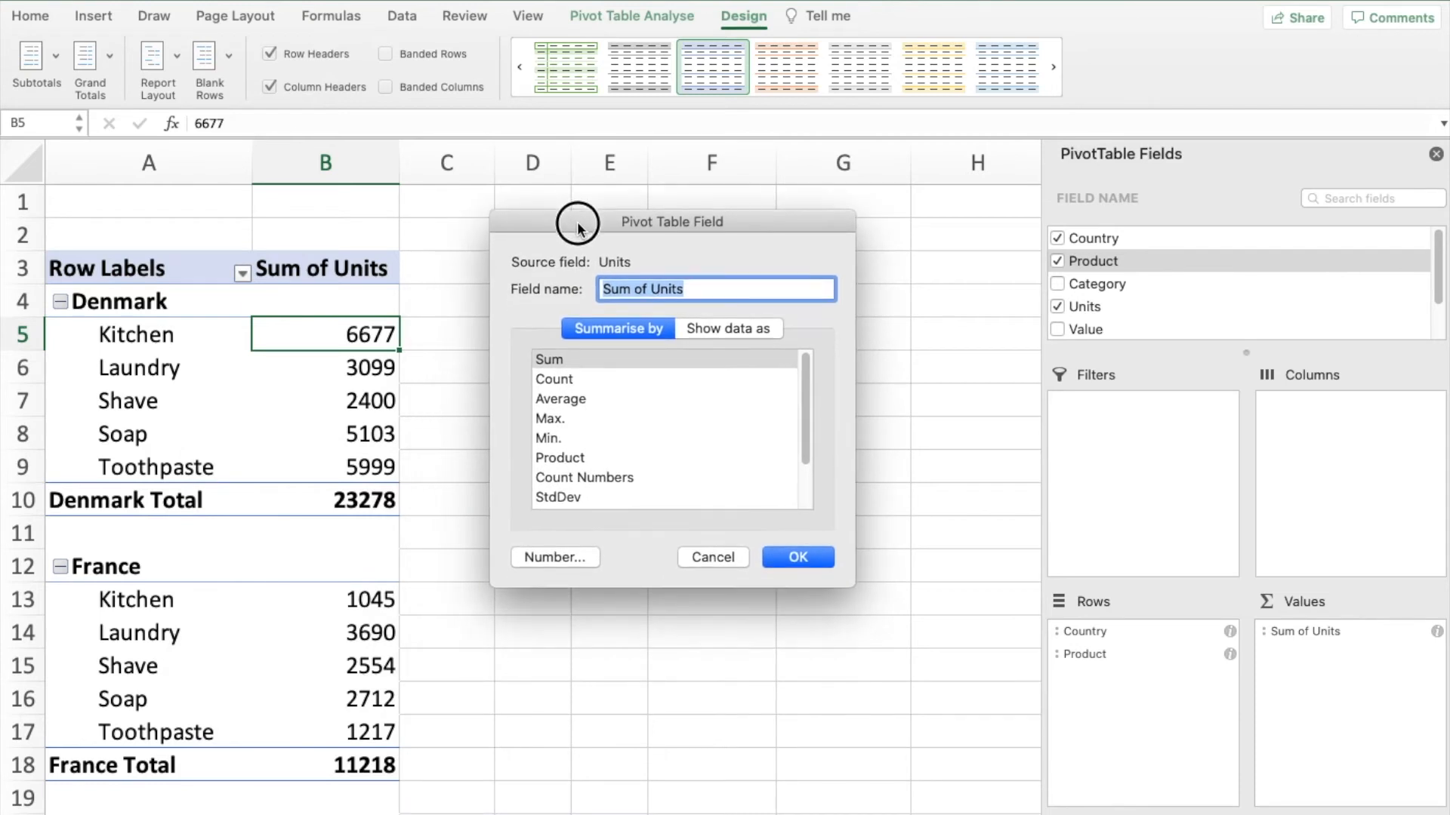
left_click(548, 557)
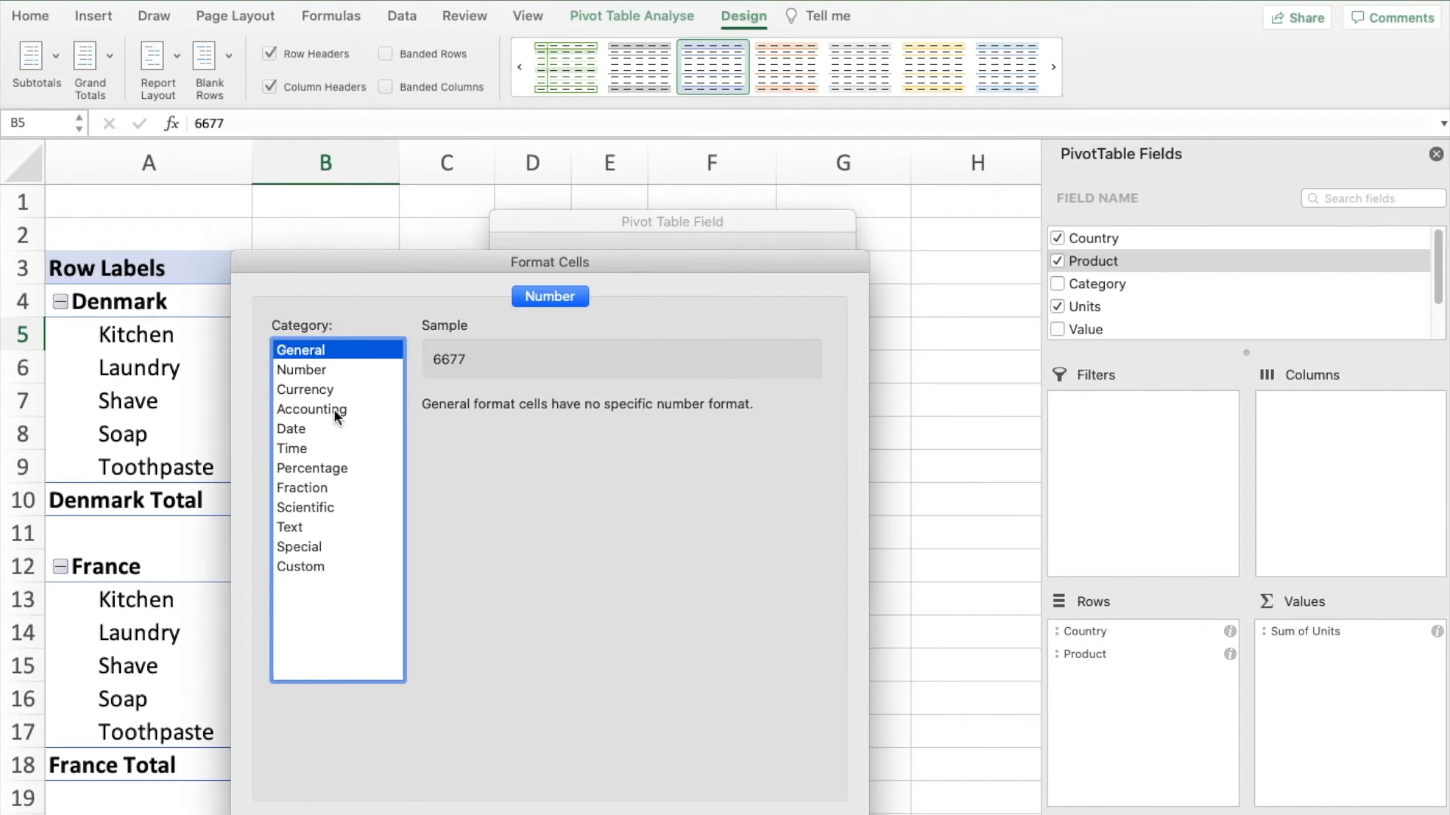
left_click_drag(399, 269, 499, 157)
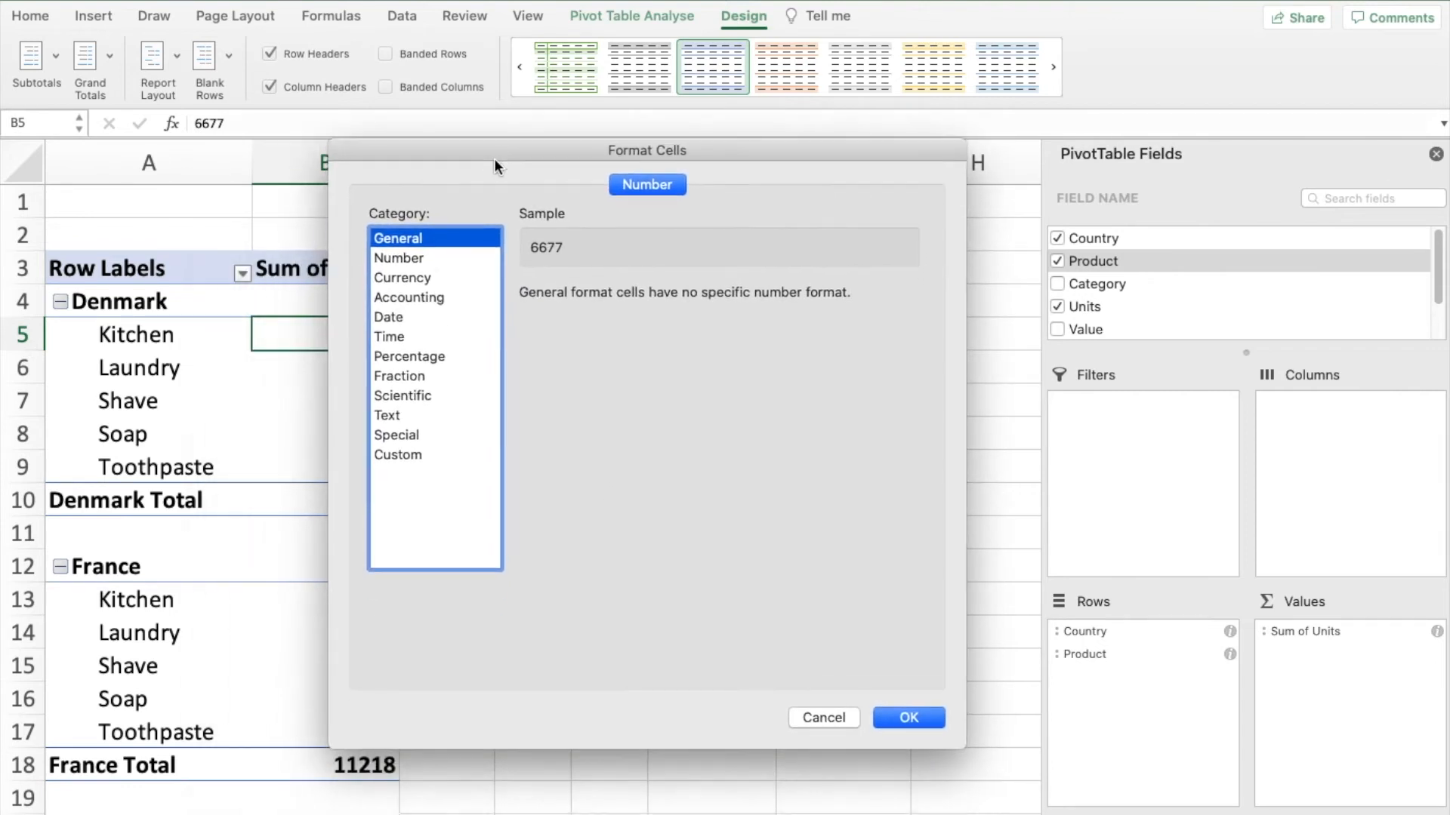
left_click(426, 299)
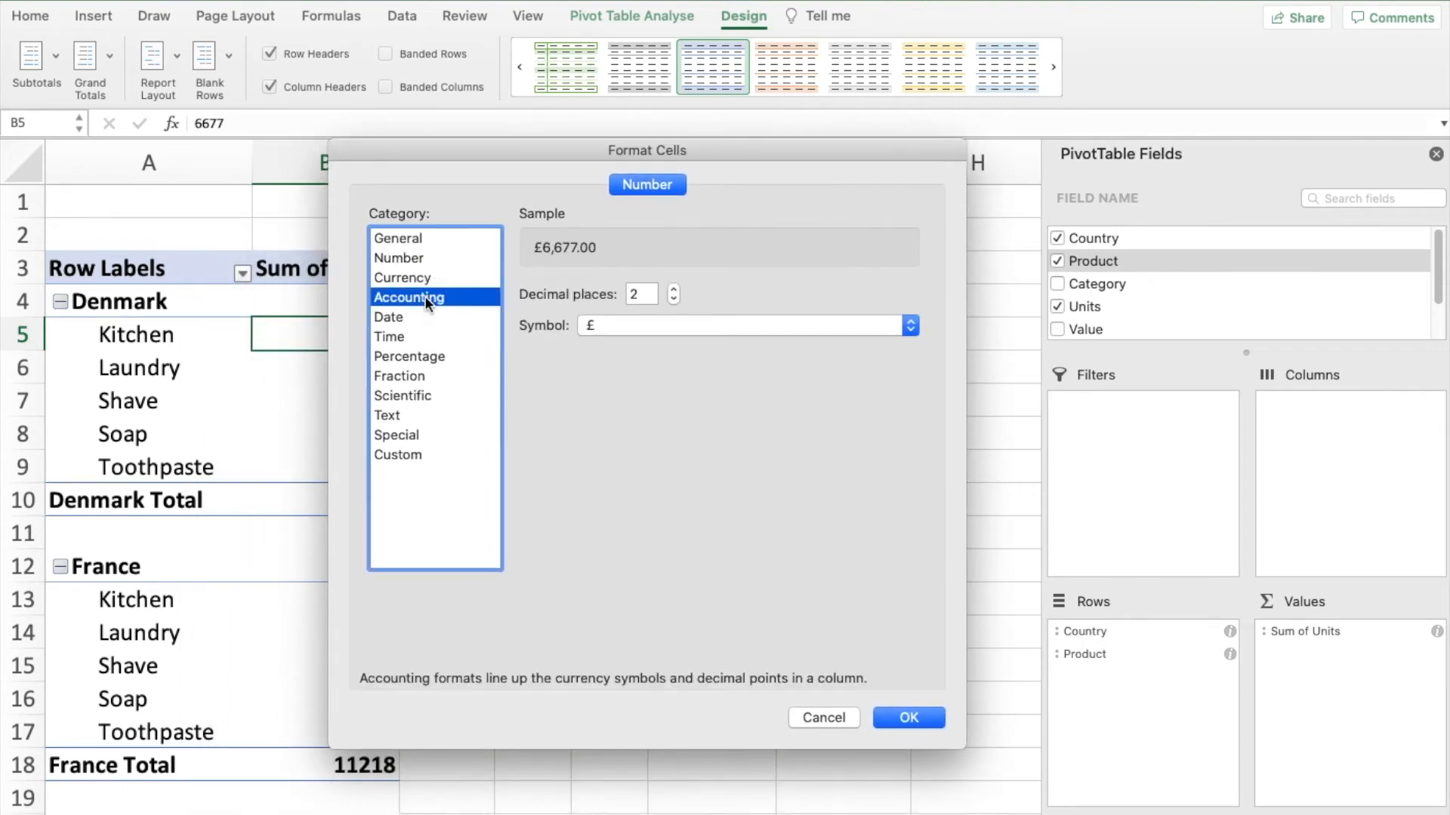
left_click(637, 294)
double_click(637, 294)
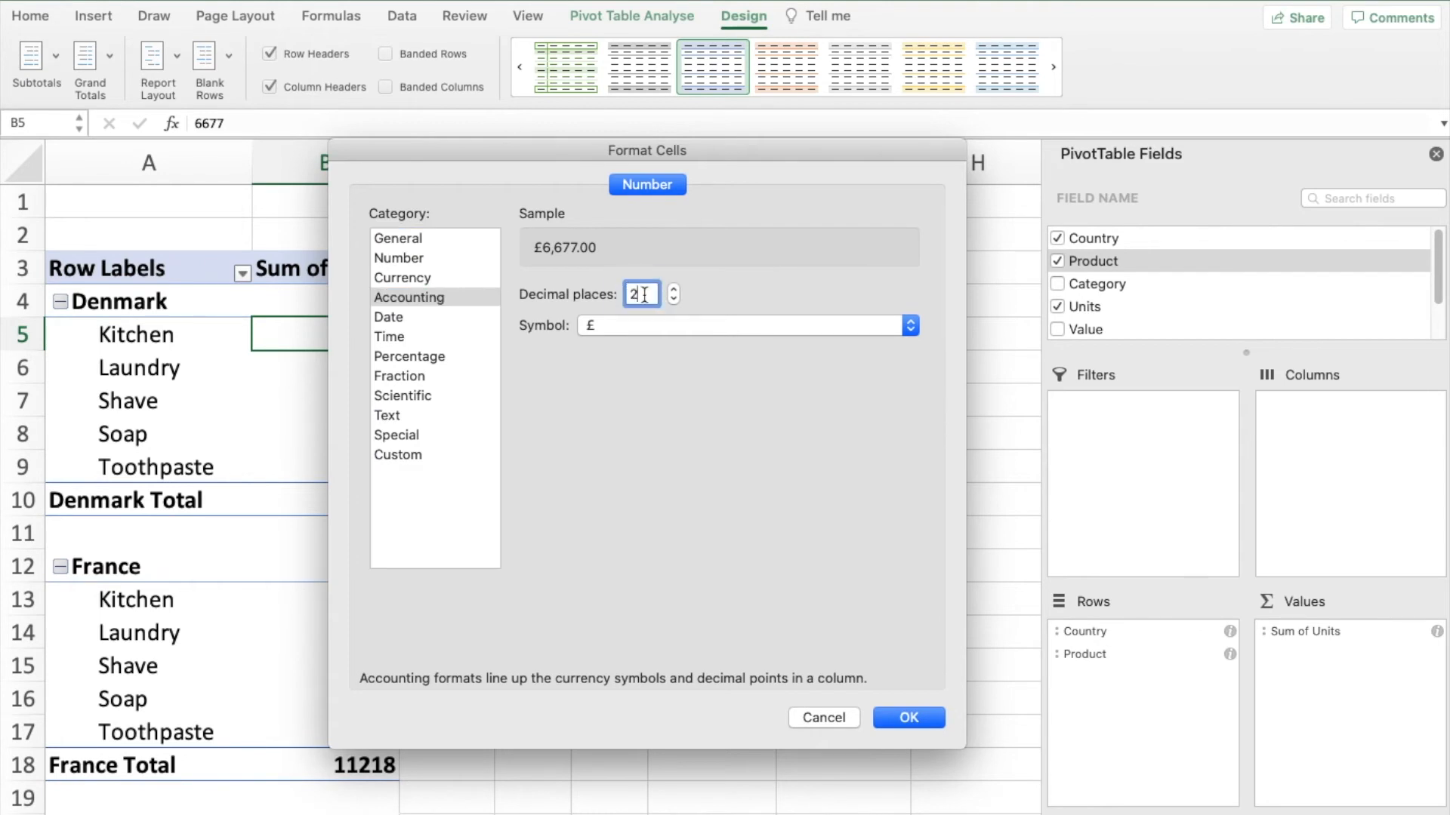
type("0")
left_click(912, 326)
left_click(640, 305)
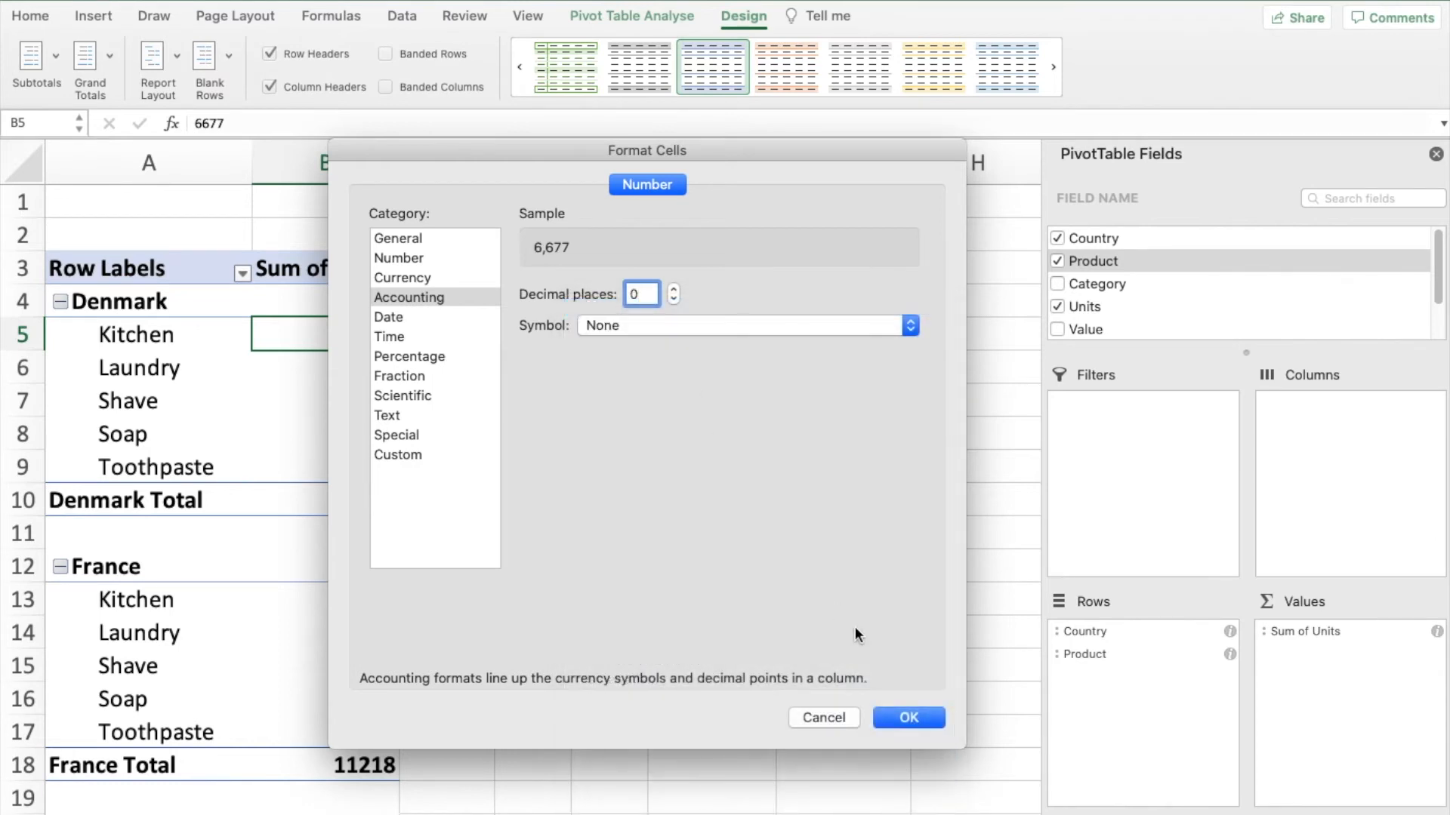
left_click(882, 715)
left_click(771, 561)
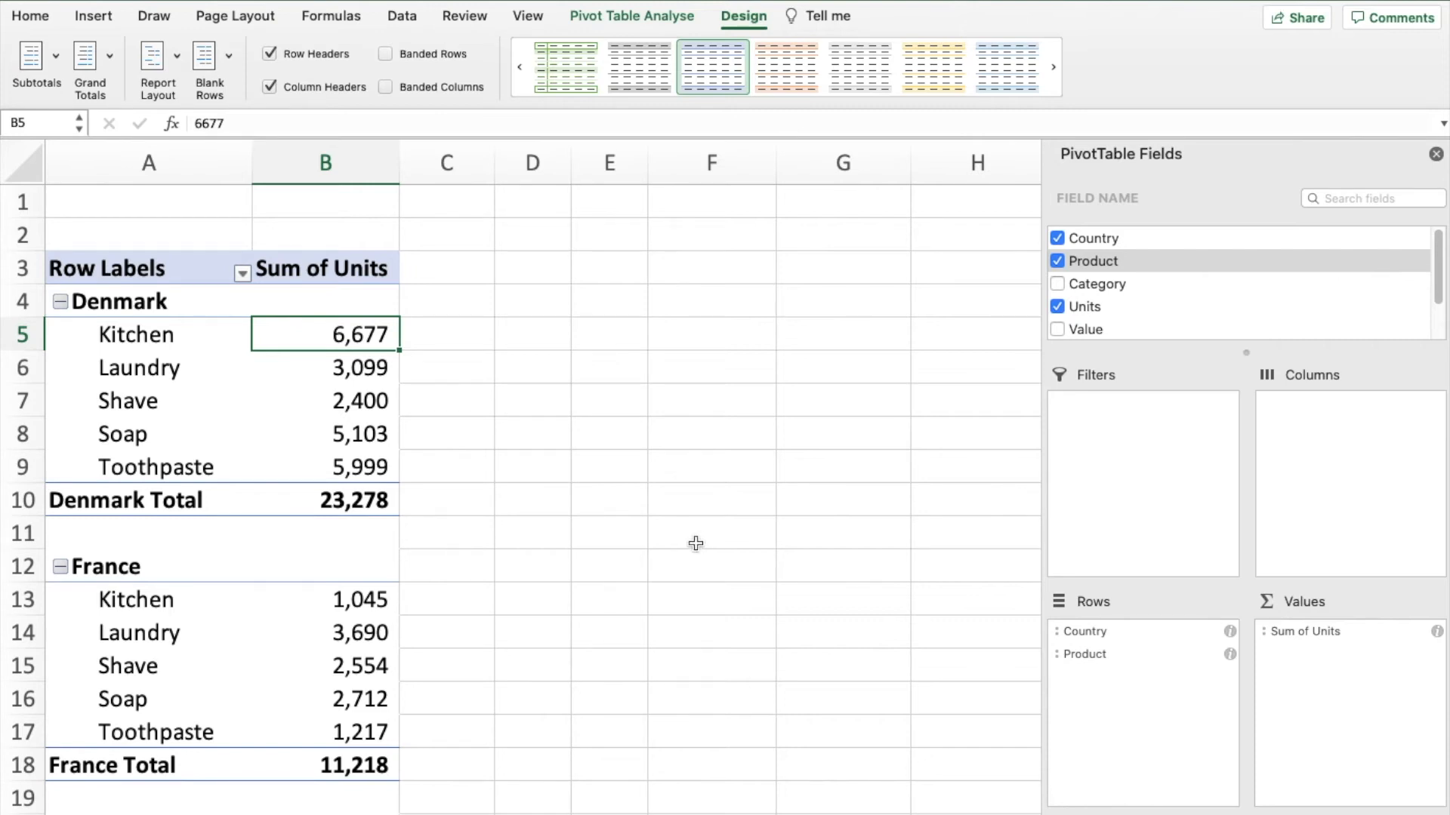
- Refresh the pivot table and rename its Sum of Units heading to Unit Sales
left_click(640, 14)
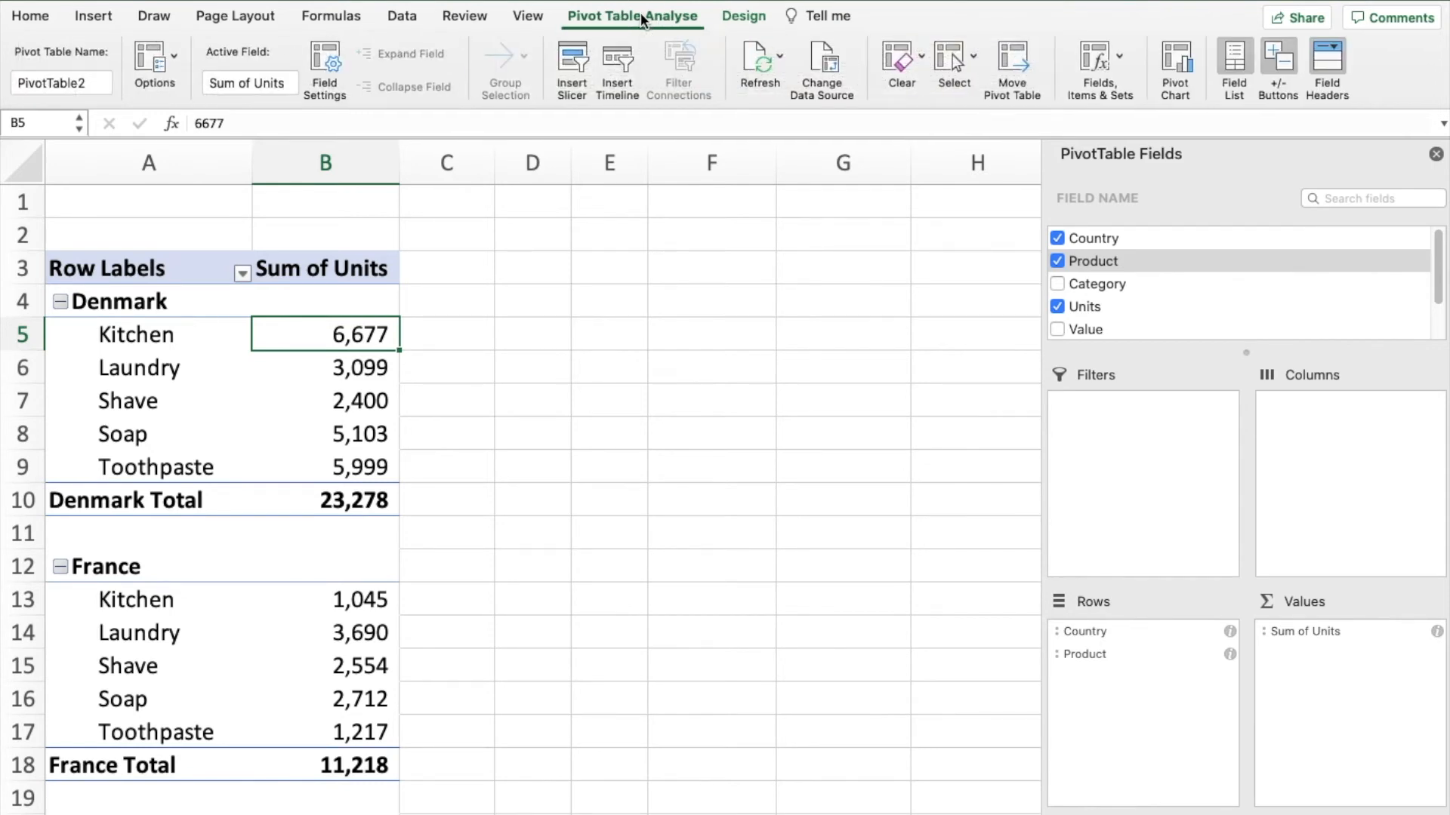
left_click(752, 68)
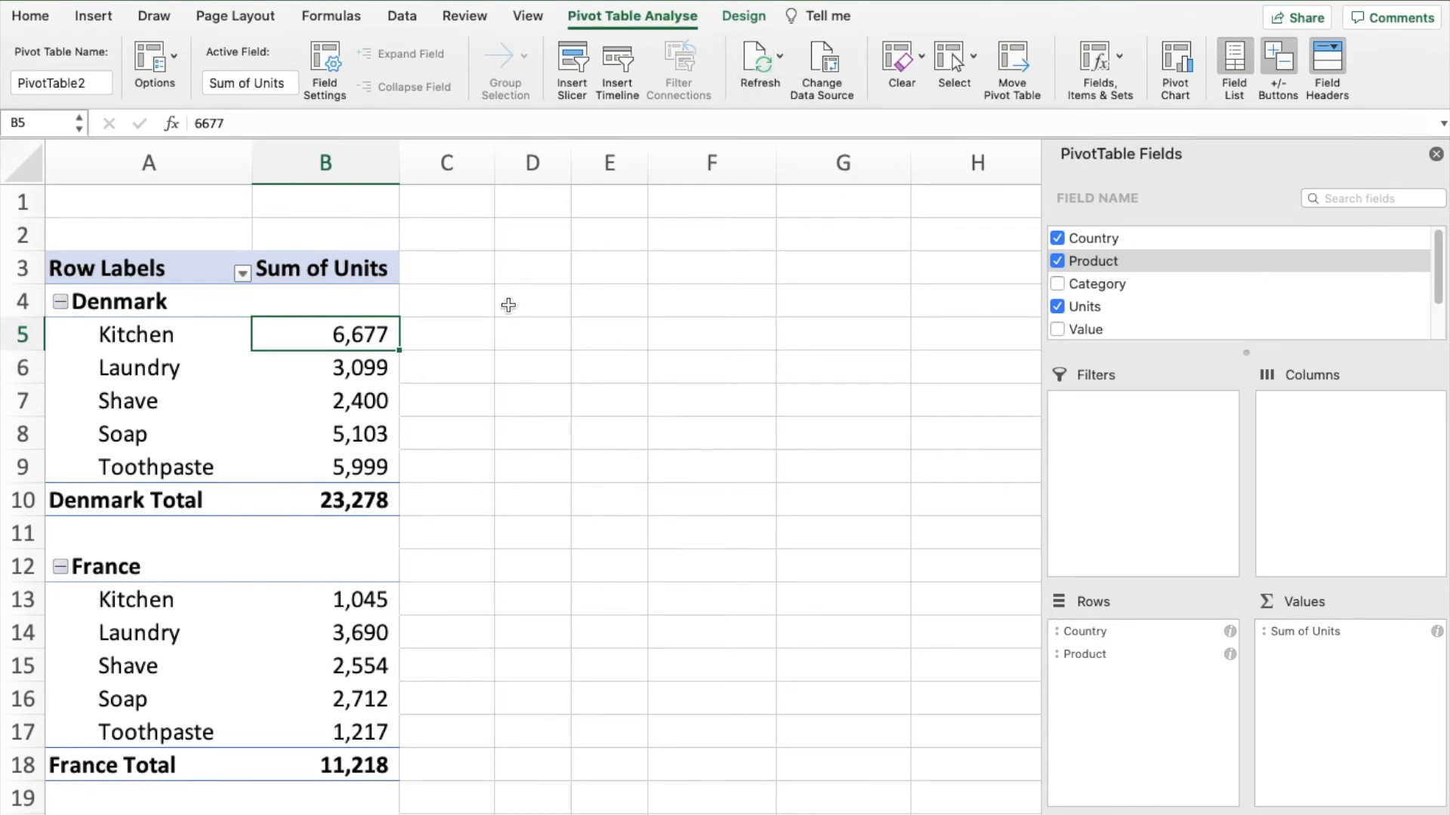
left_click(337, 273)
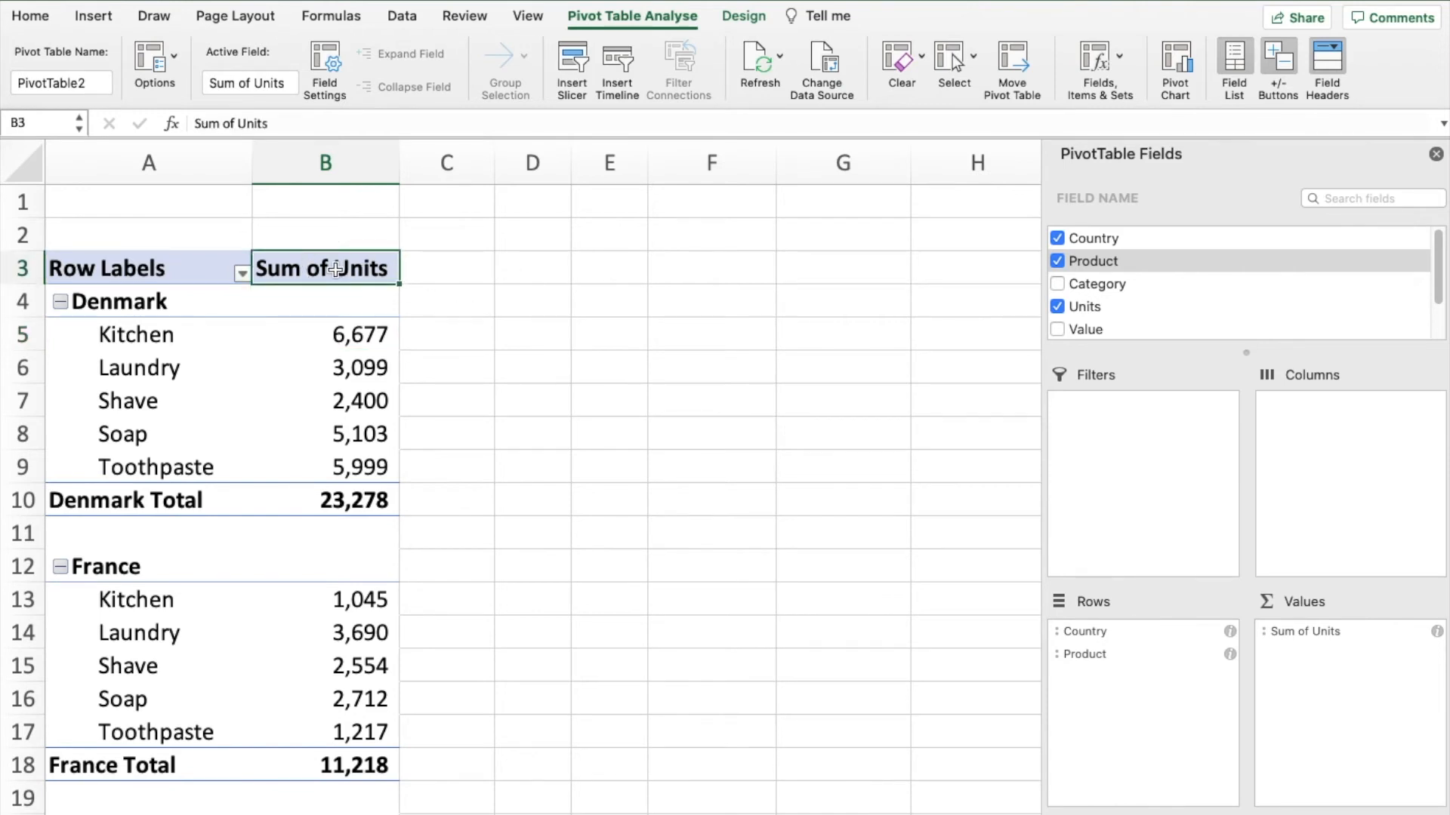
type("Units")
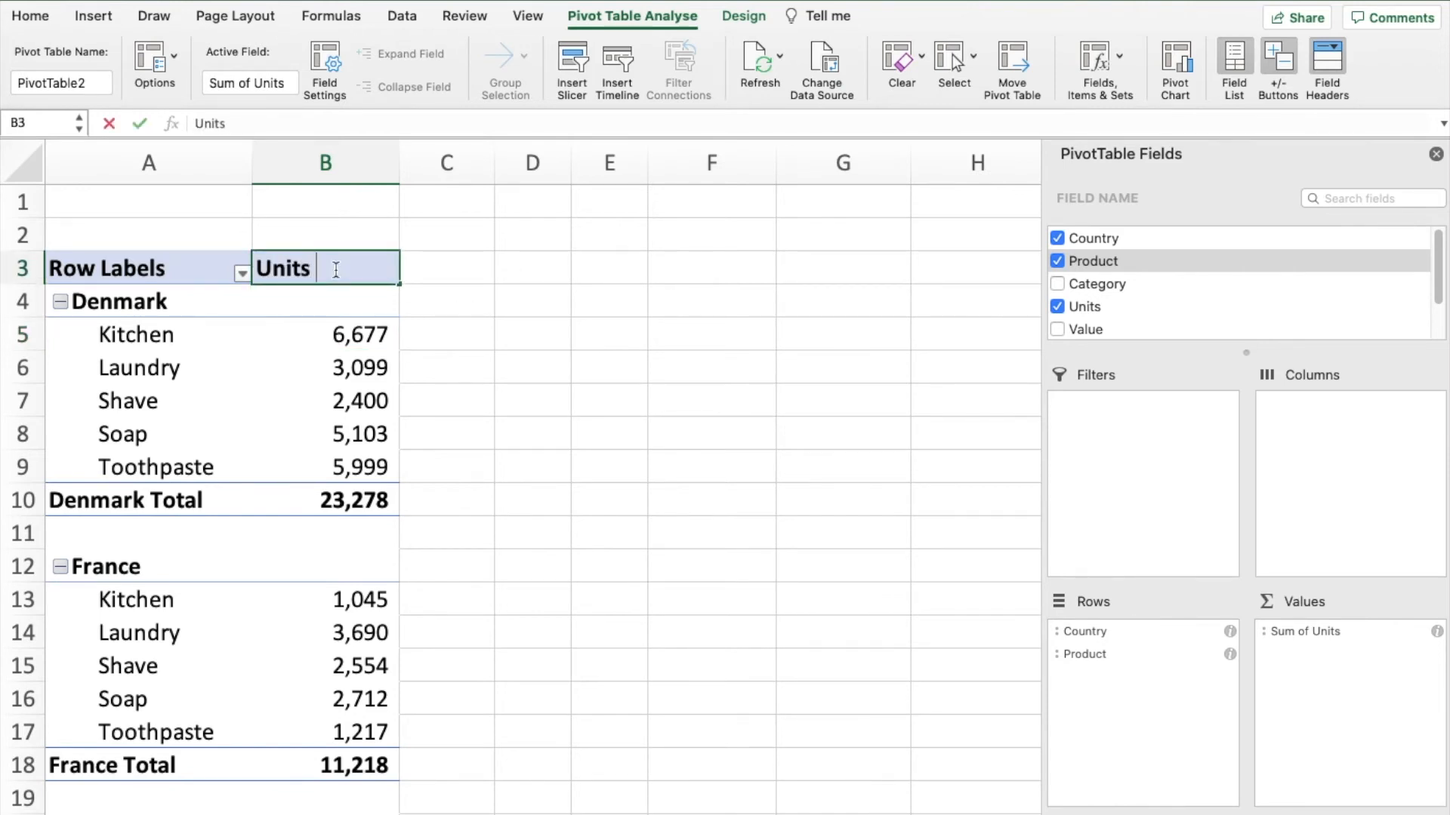
key("BackSpace")
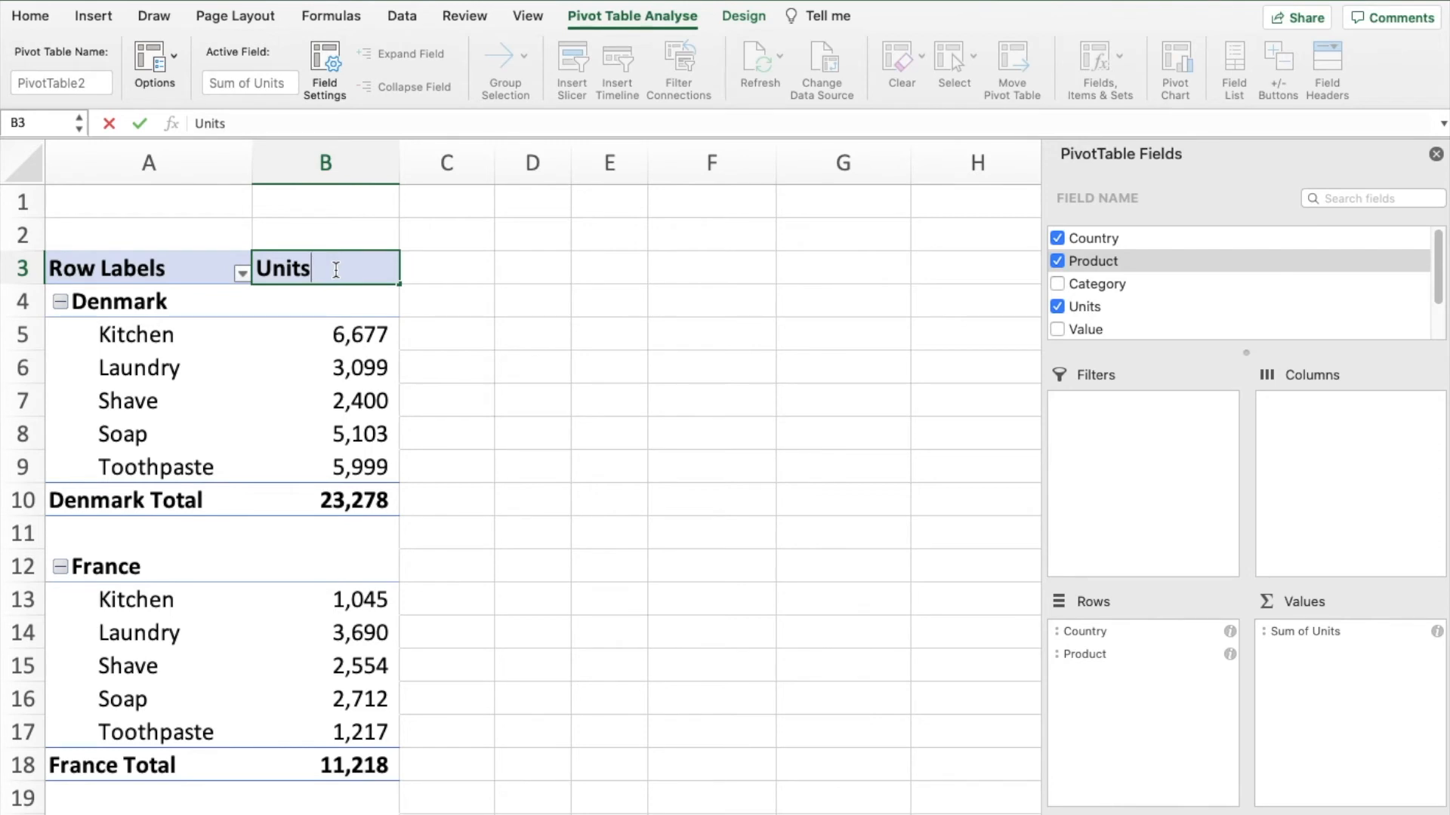
key("BackSpace")
type("Salees")
key("Return")
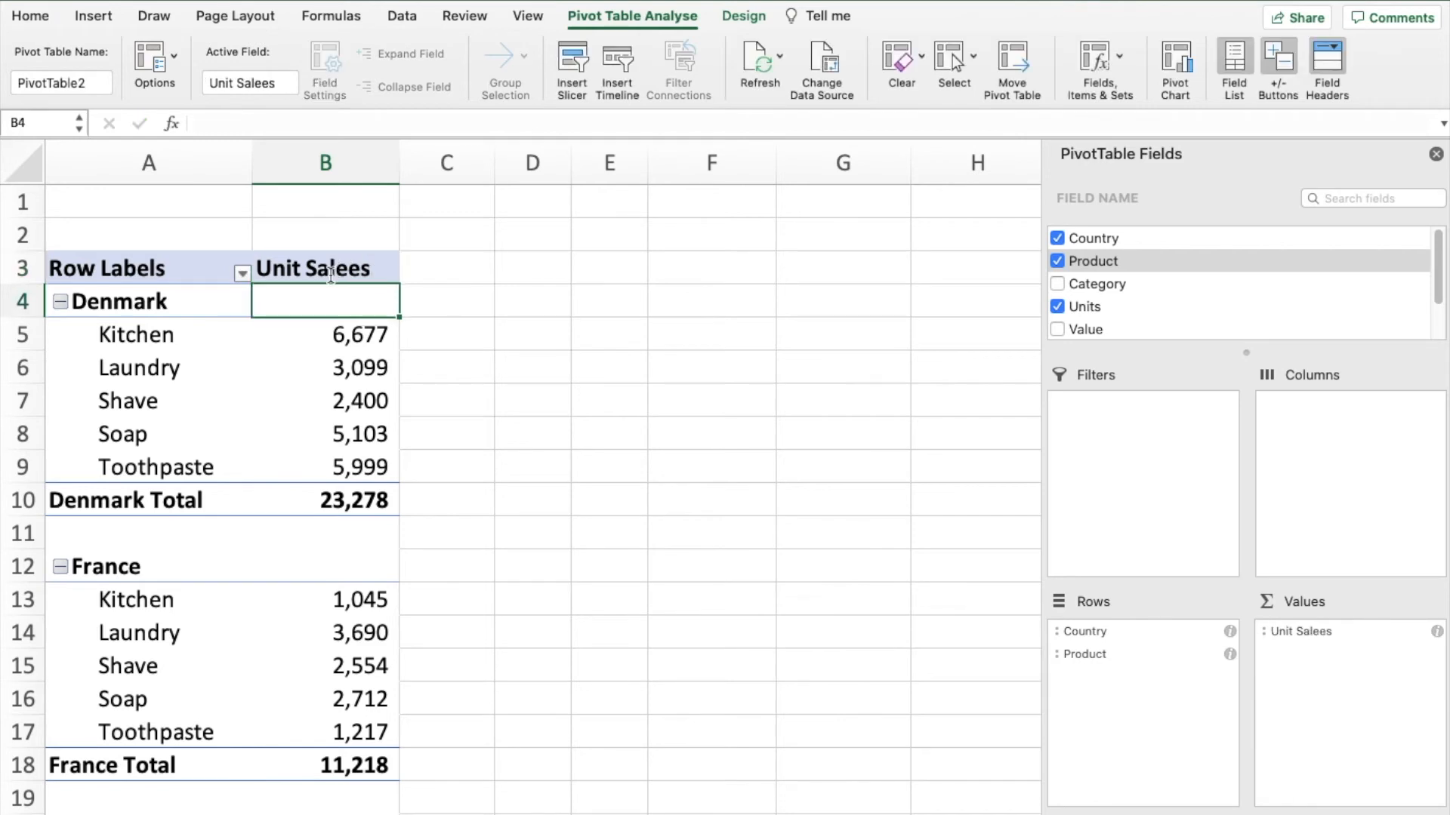
left_click(371, 271)
left_click(253, 123)
key("BackSpace")
key("Return")
- Add the Units field to the pivot table's values a second time, beneath Unit Sales
left_click_drag(1095, 305, 1330, 655)
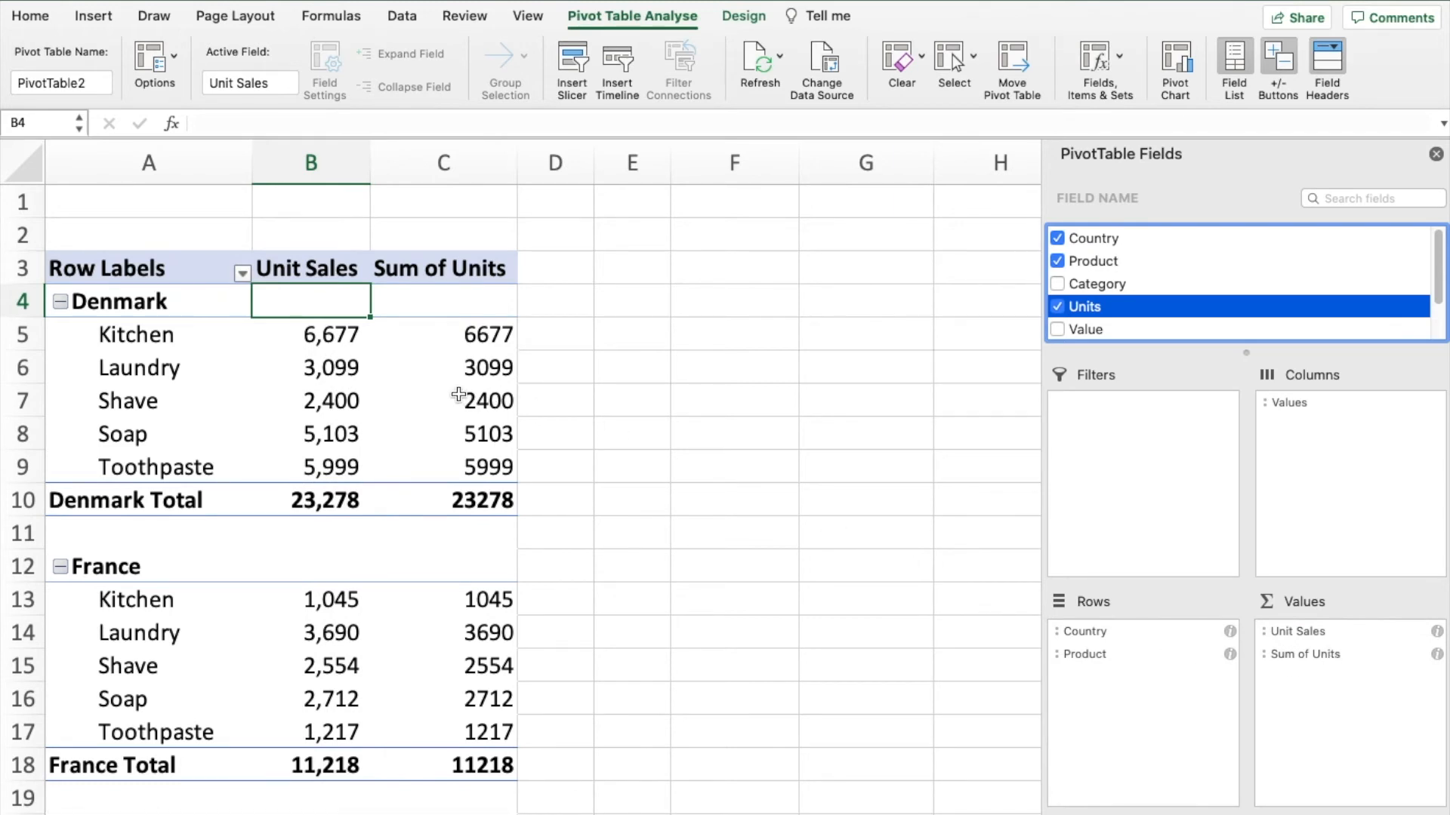
left_click(462, 335)
left_click(337, 332)
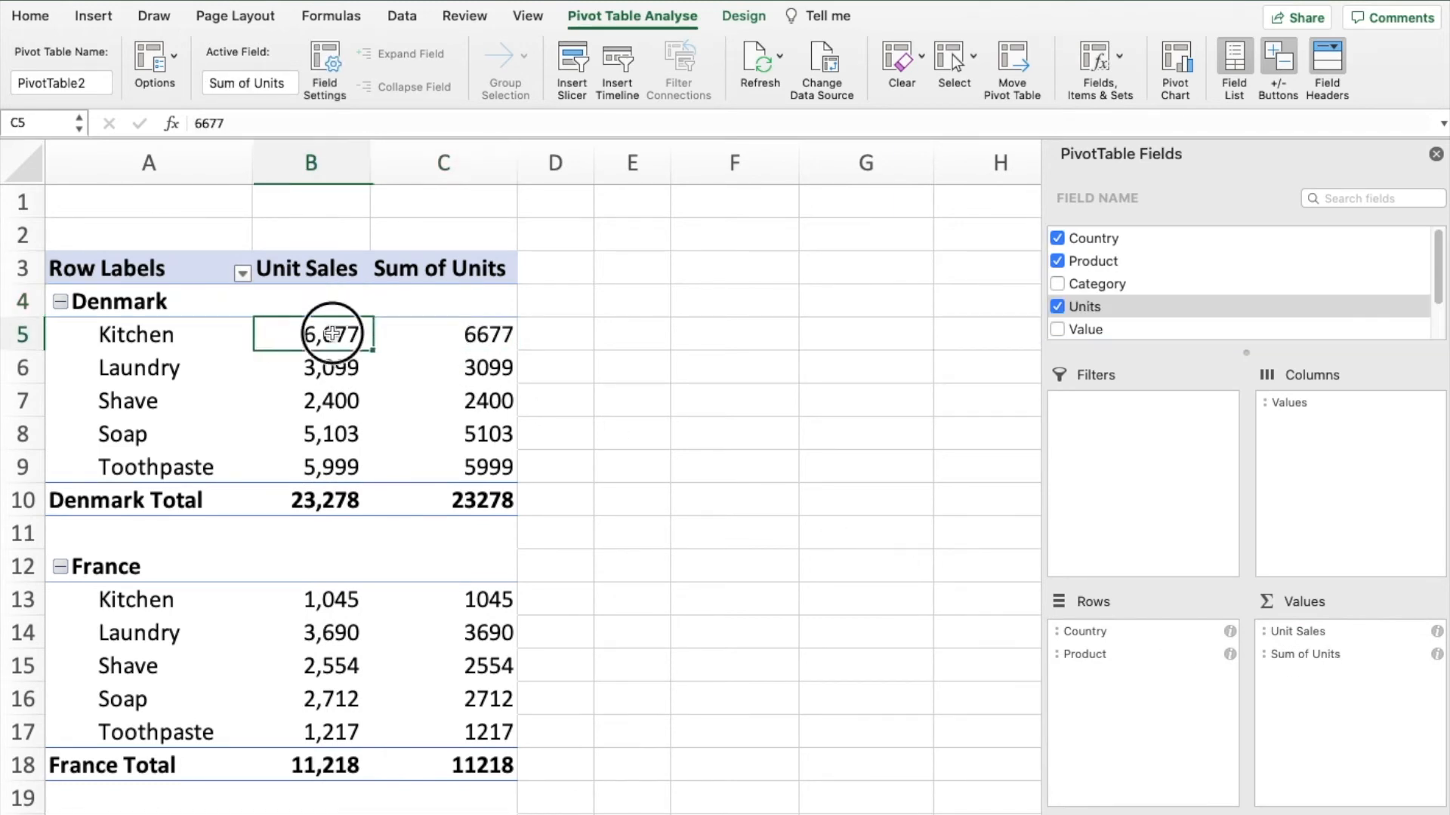
- Show the second Sum of Units column as % of Parent Total with Country as the base field
left_click(451, 335)
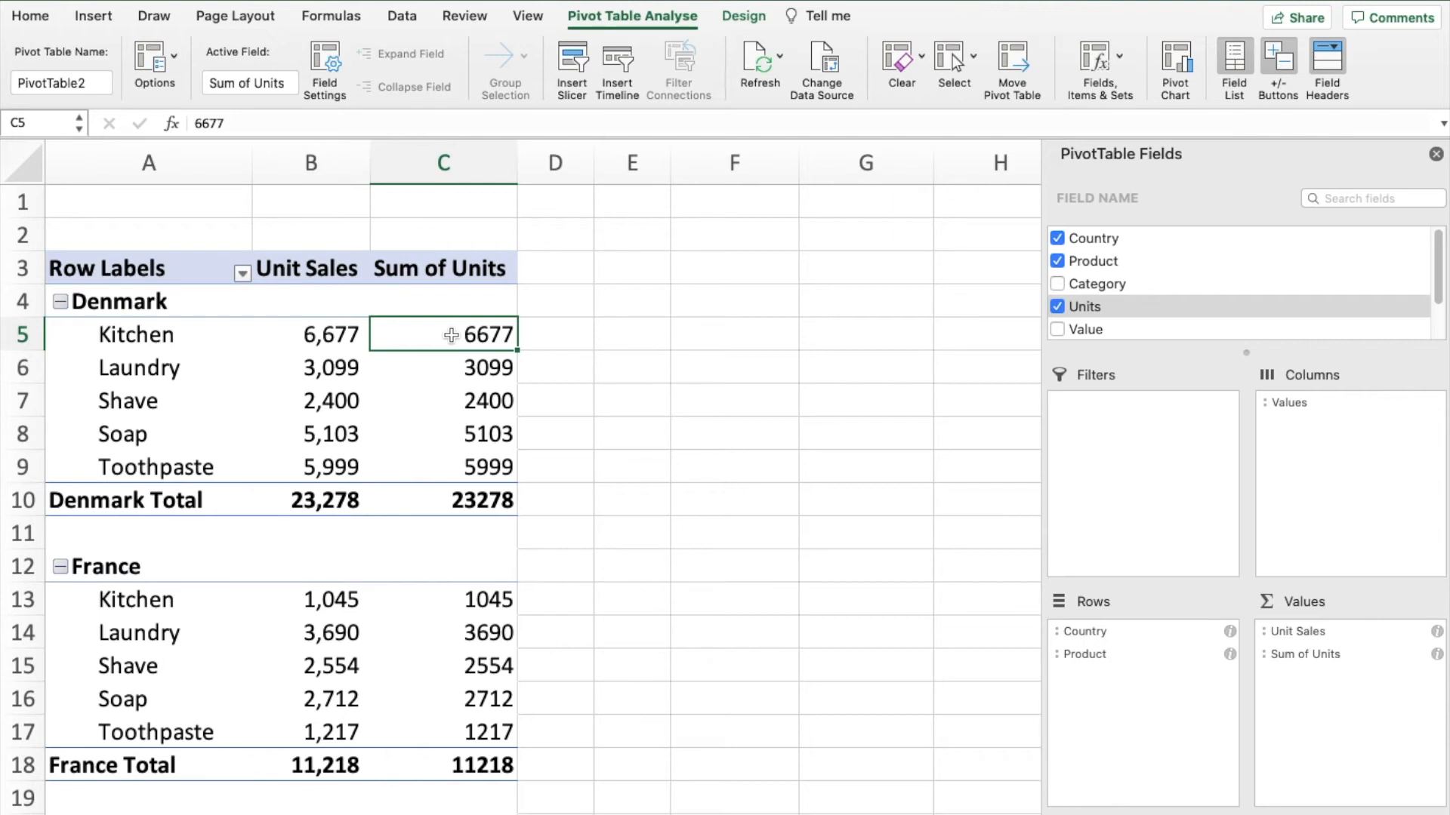
right_click(451, 335)
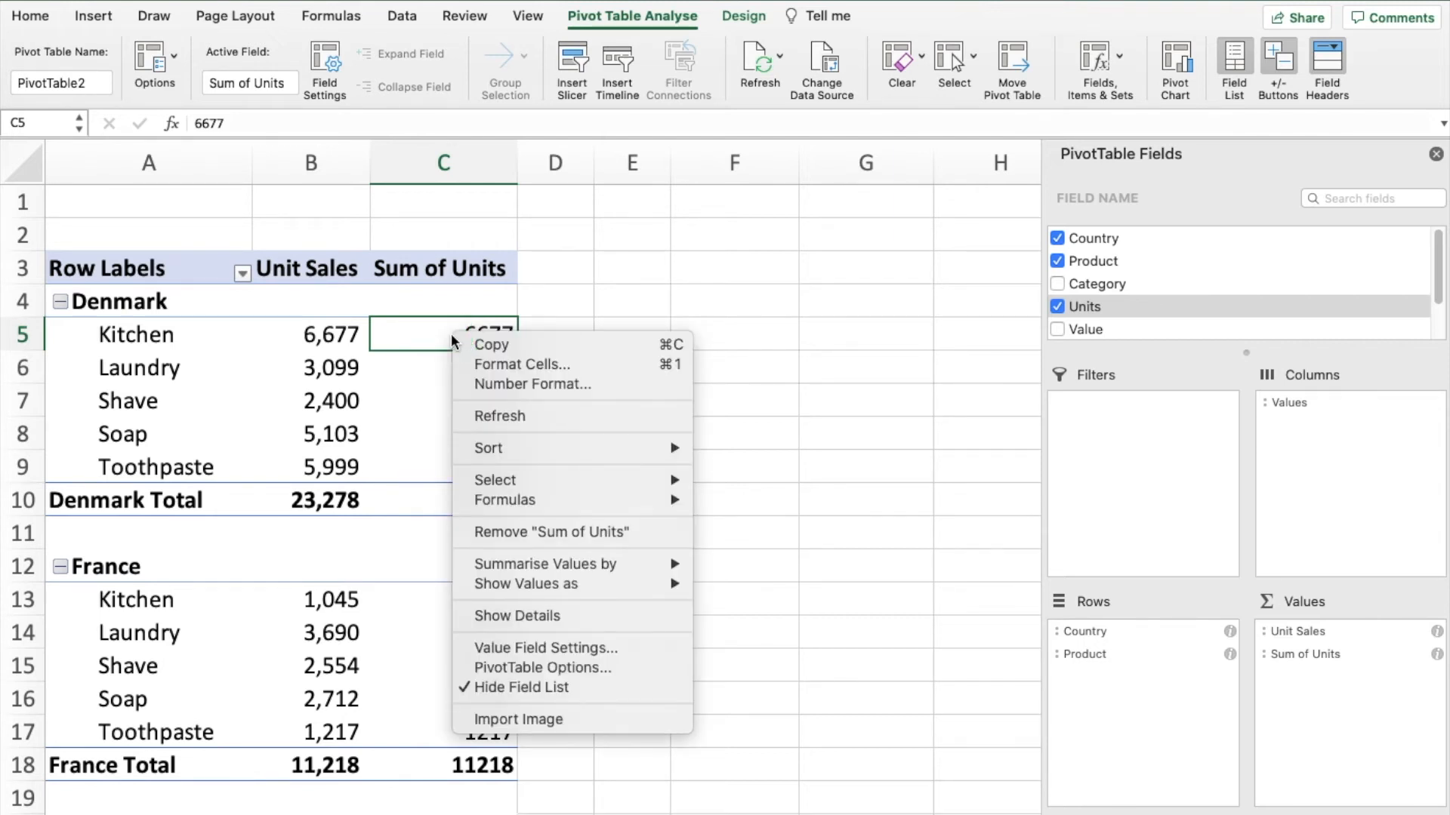
left_click(533, 647)
left_click_drag(441, 475, 658, 246)
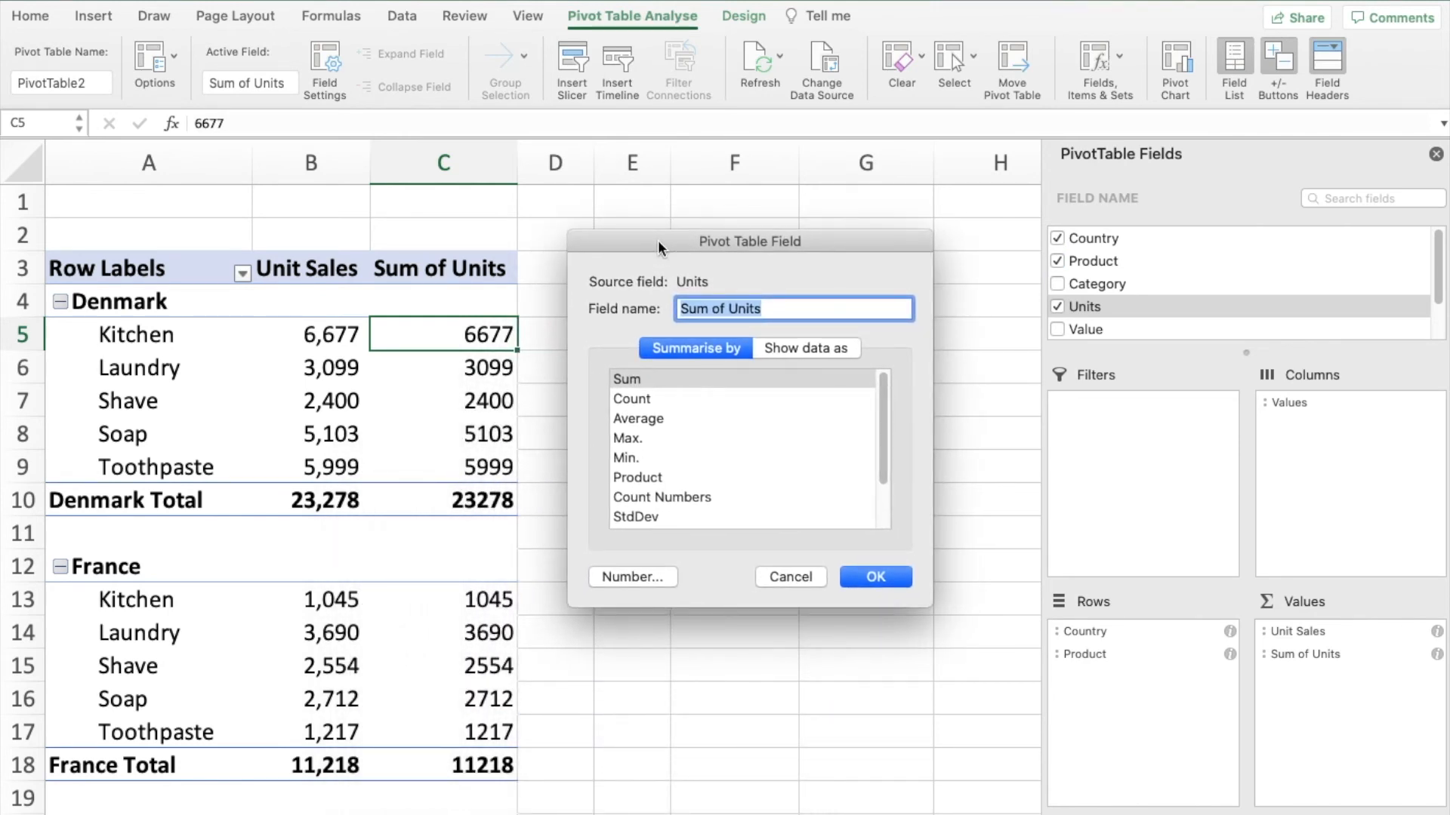
left_click(794, 349)
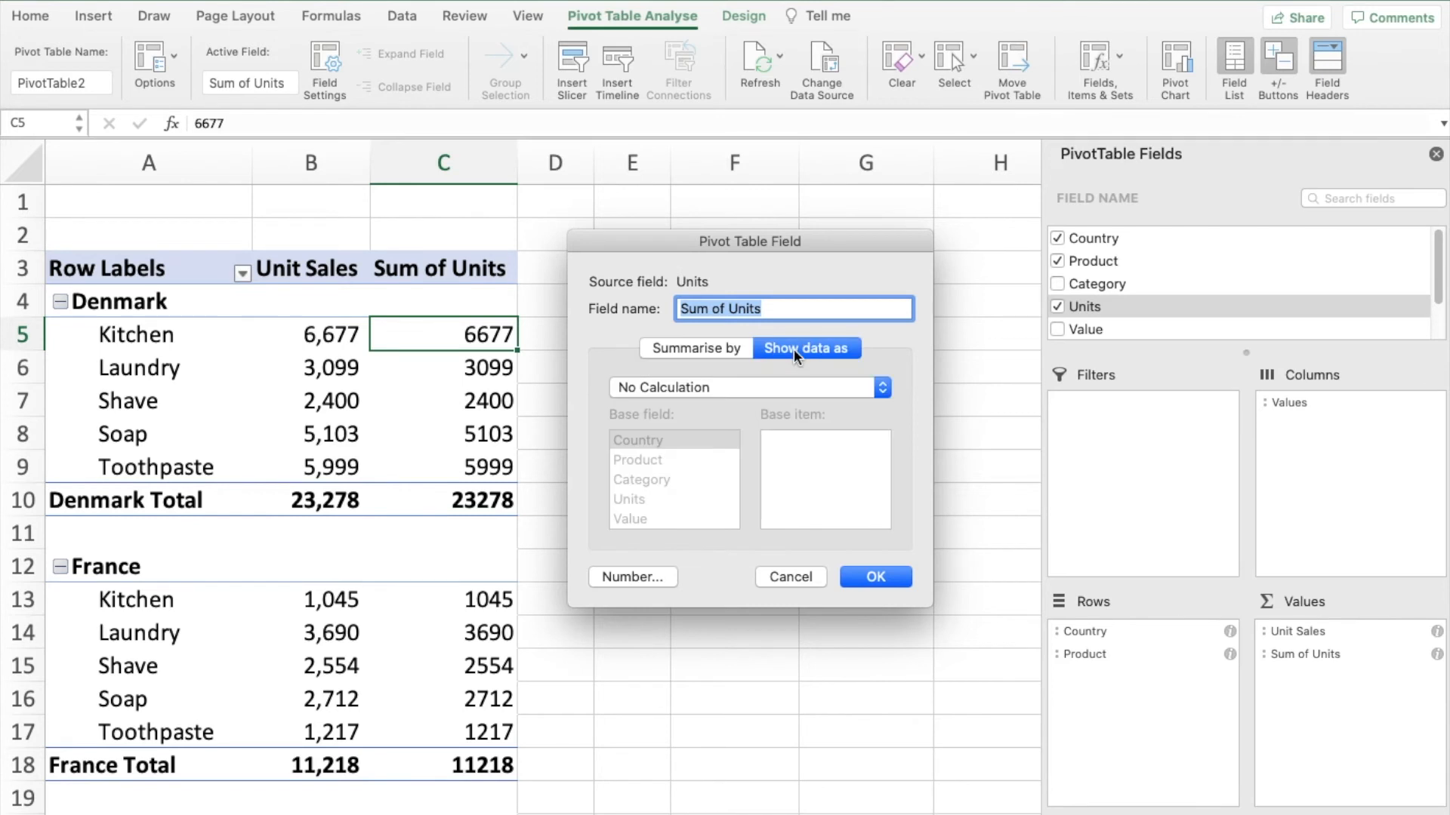
left_click(881, 388)
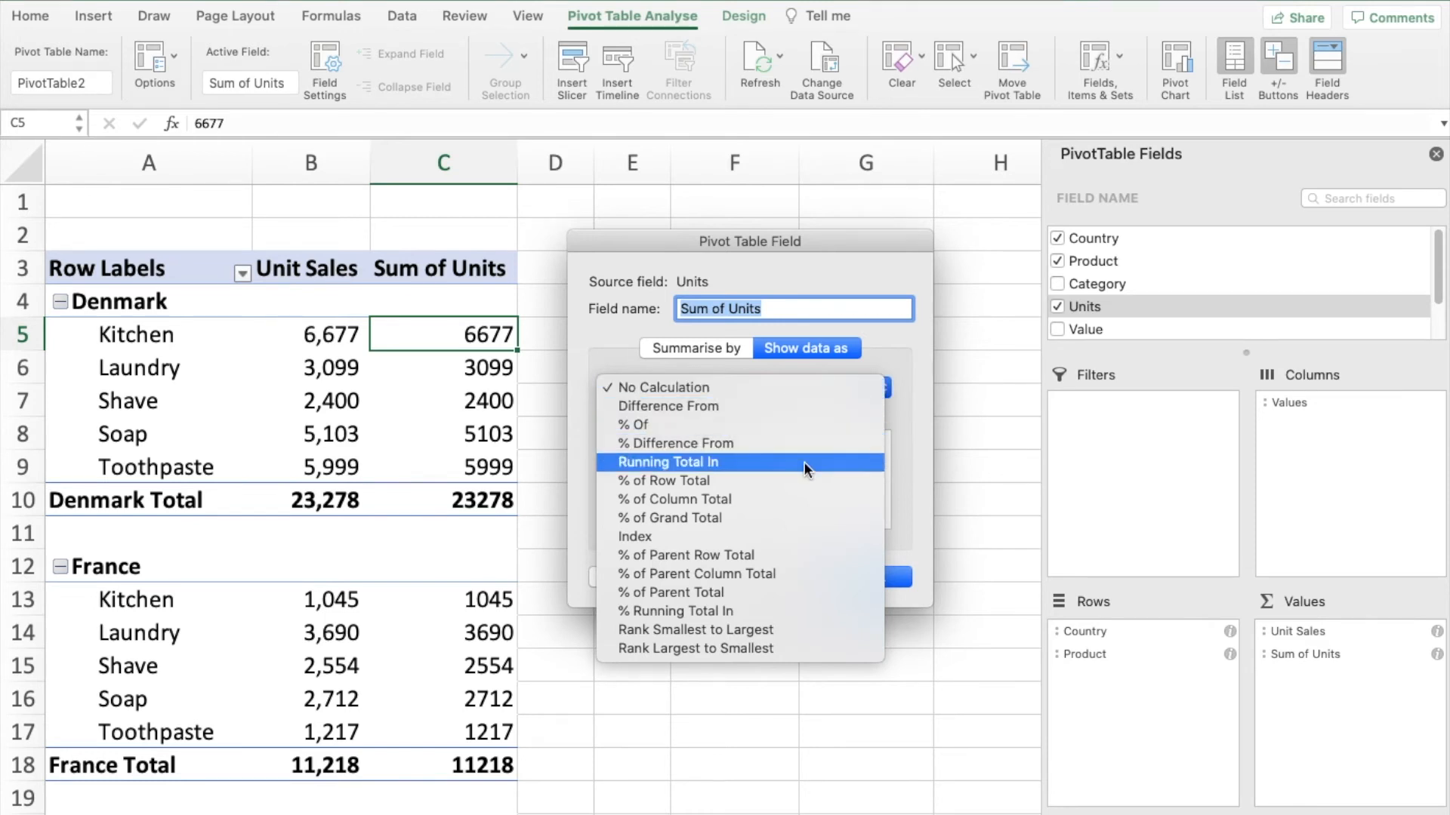
left_click(733, 592)
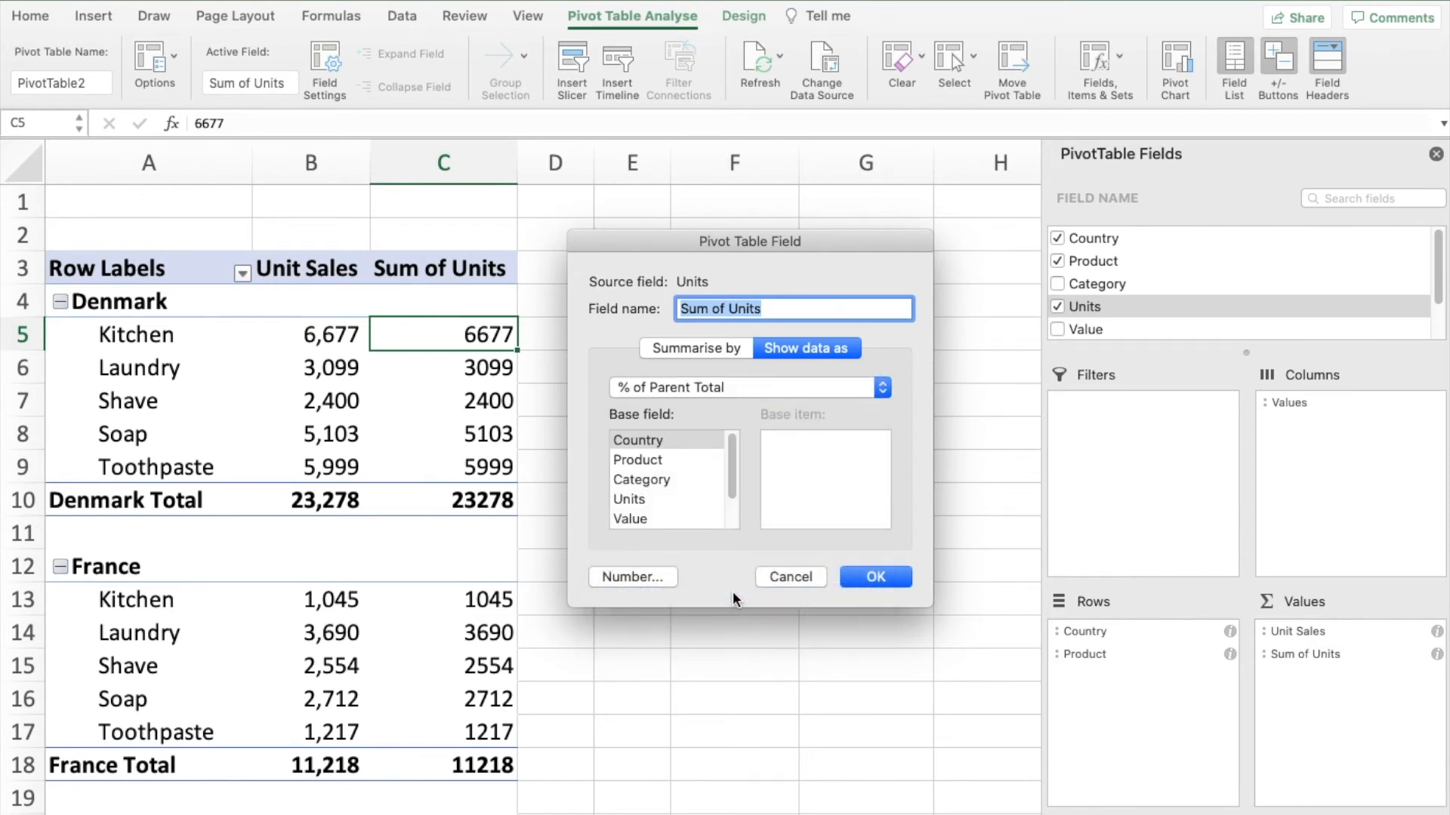
left_click(677, 438)
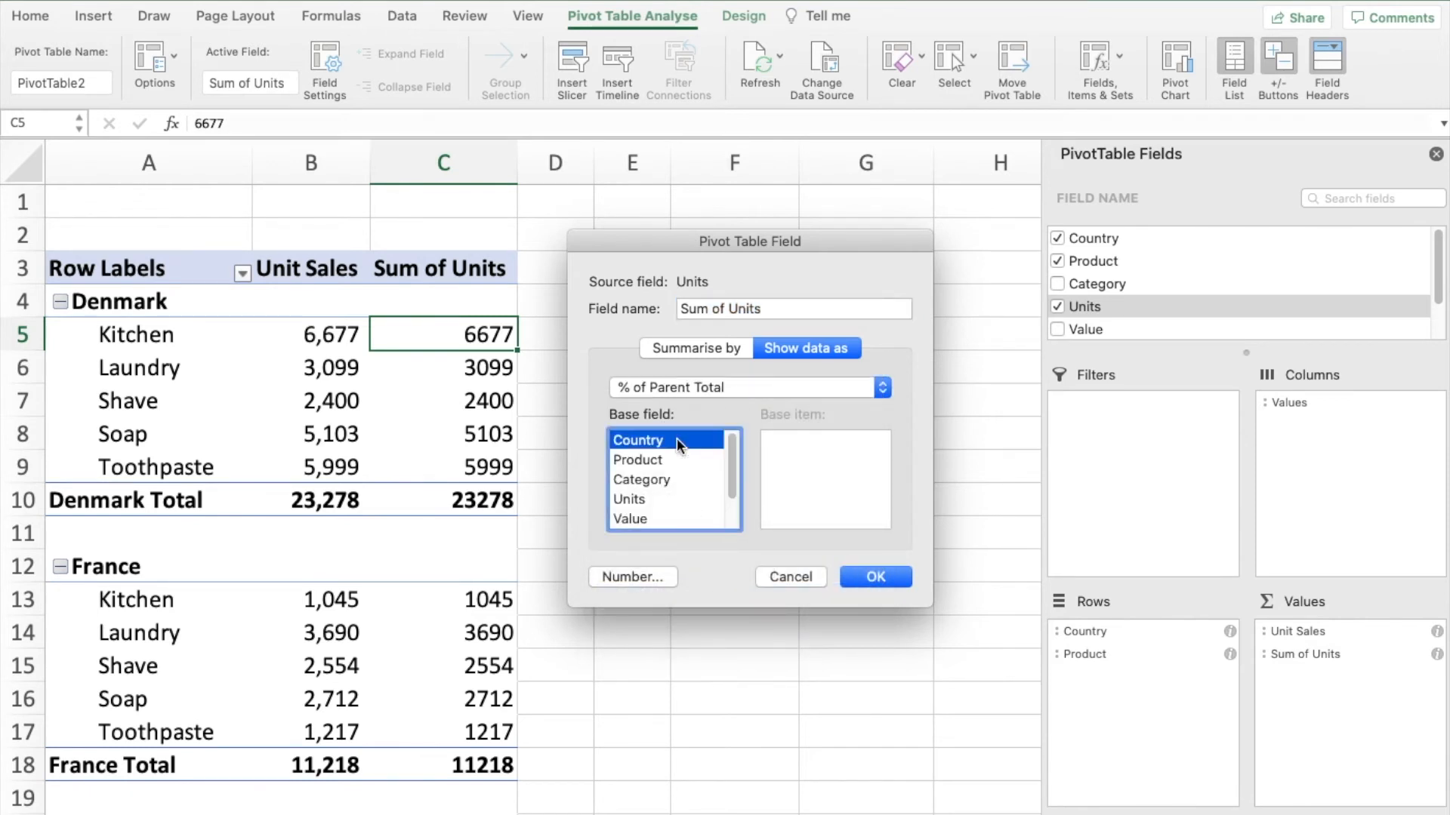
left_click(854, 572)
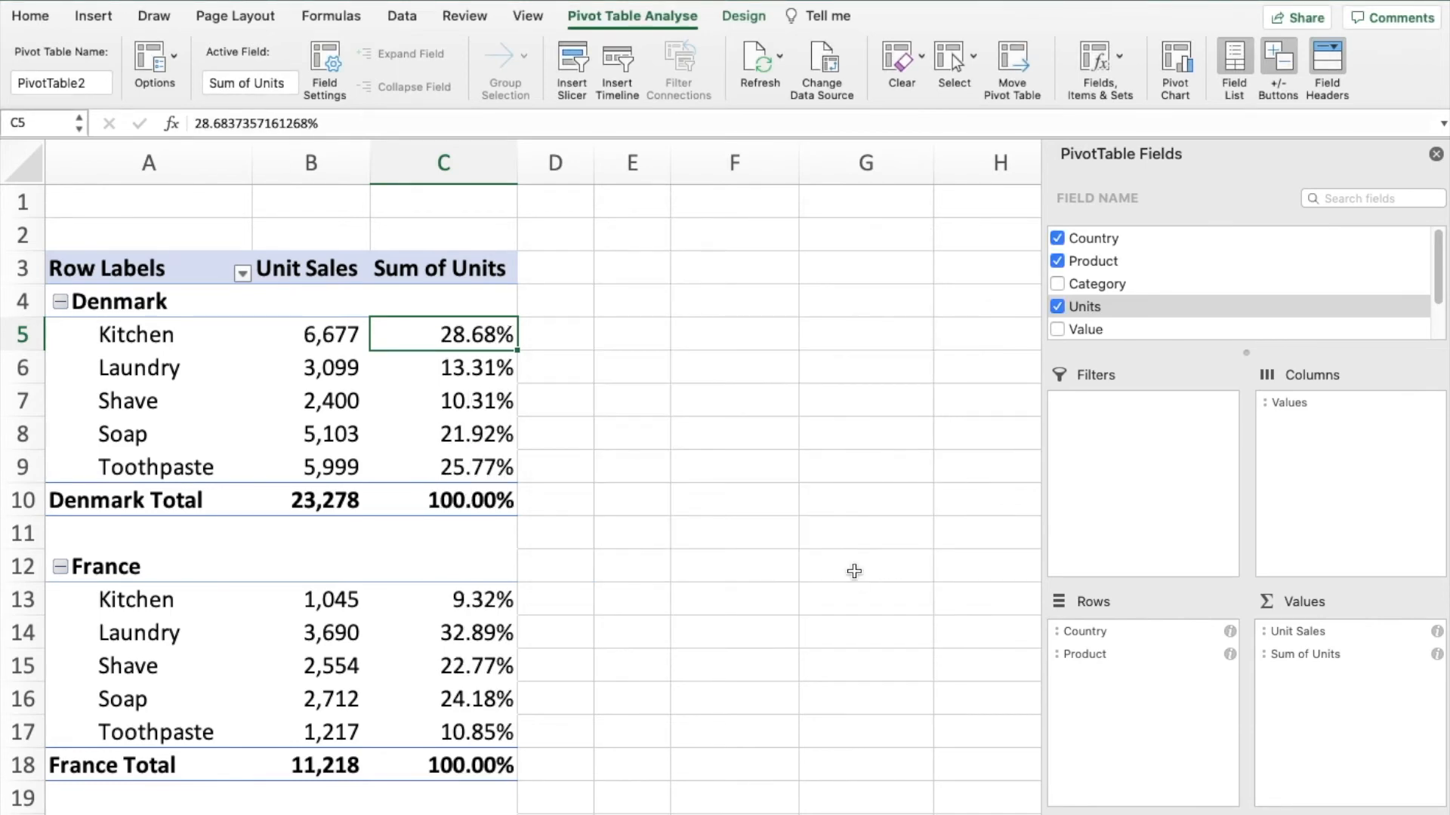
- Rename the heading of the percentage column in cell C3 to Mkt Share
scroll(580, 505, "down", 5)
scroll(581, 506, "down", 2)
scroll(579, 506, "up", 7)
left_click(431, 269)
type("M")
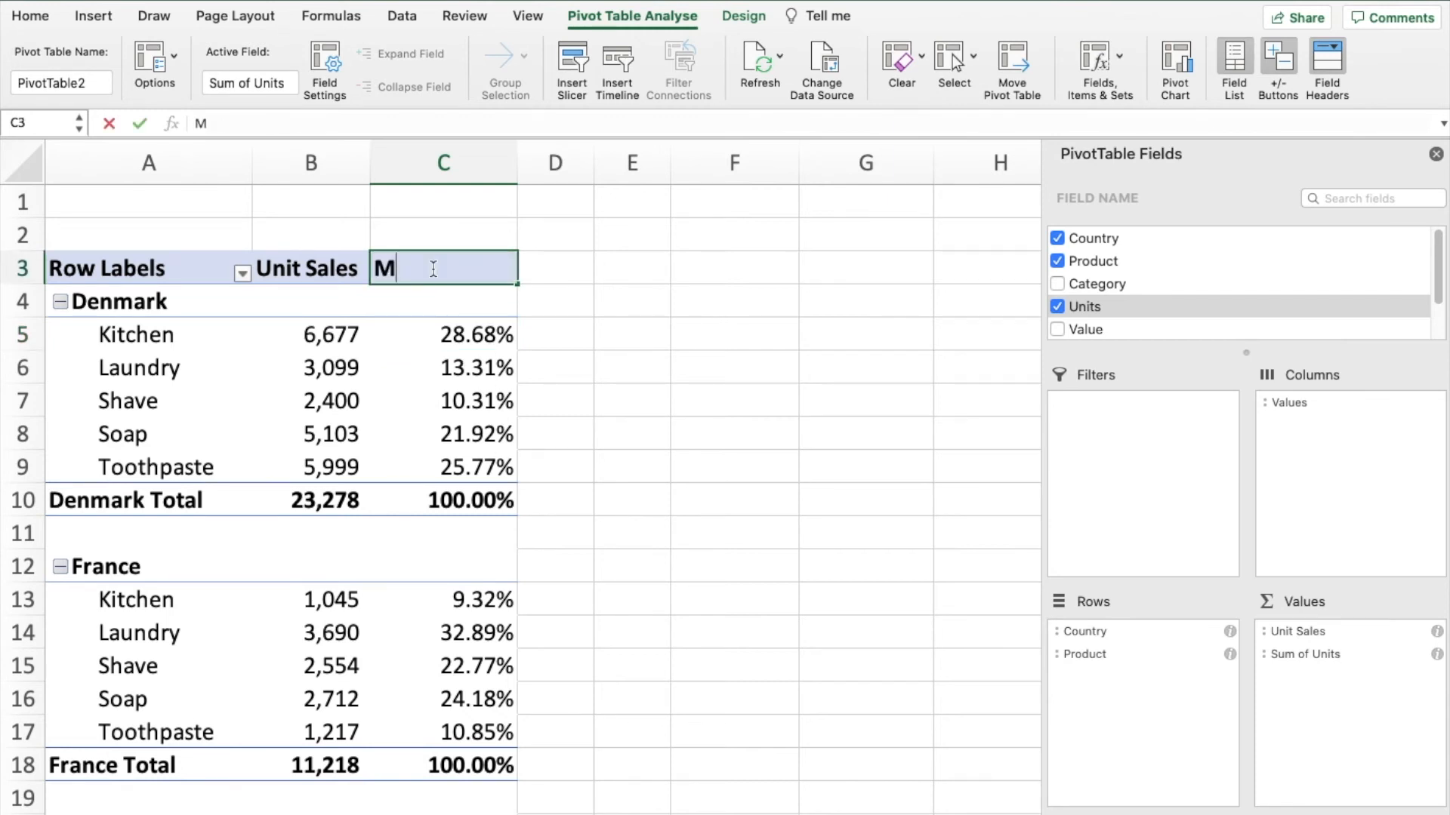
type("kt Share")
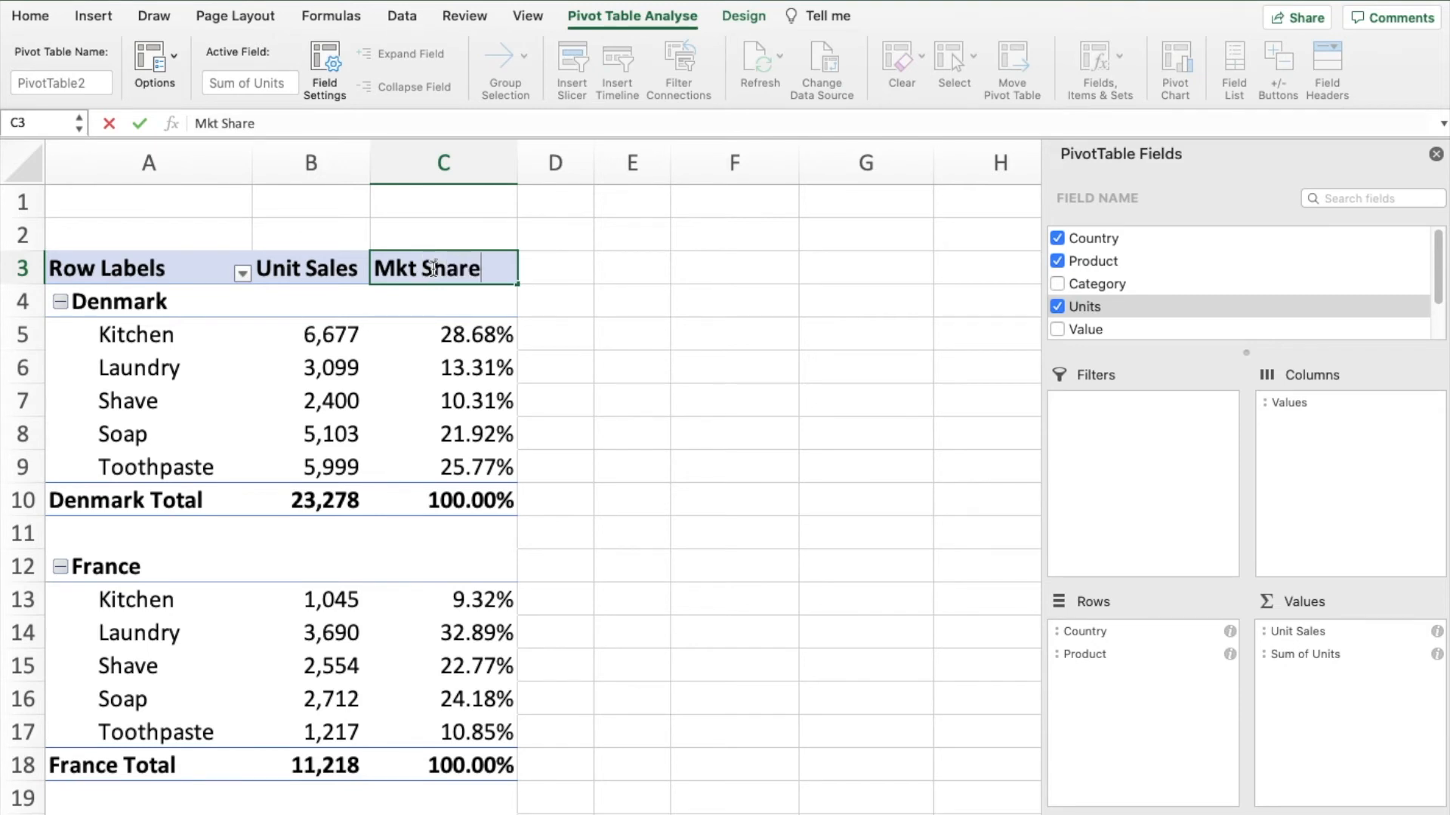
key("Return")
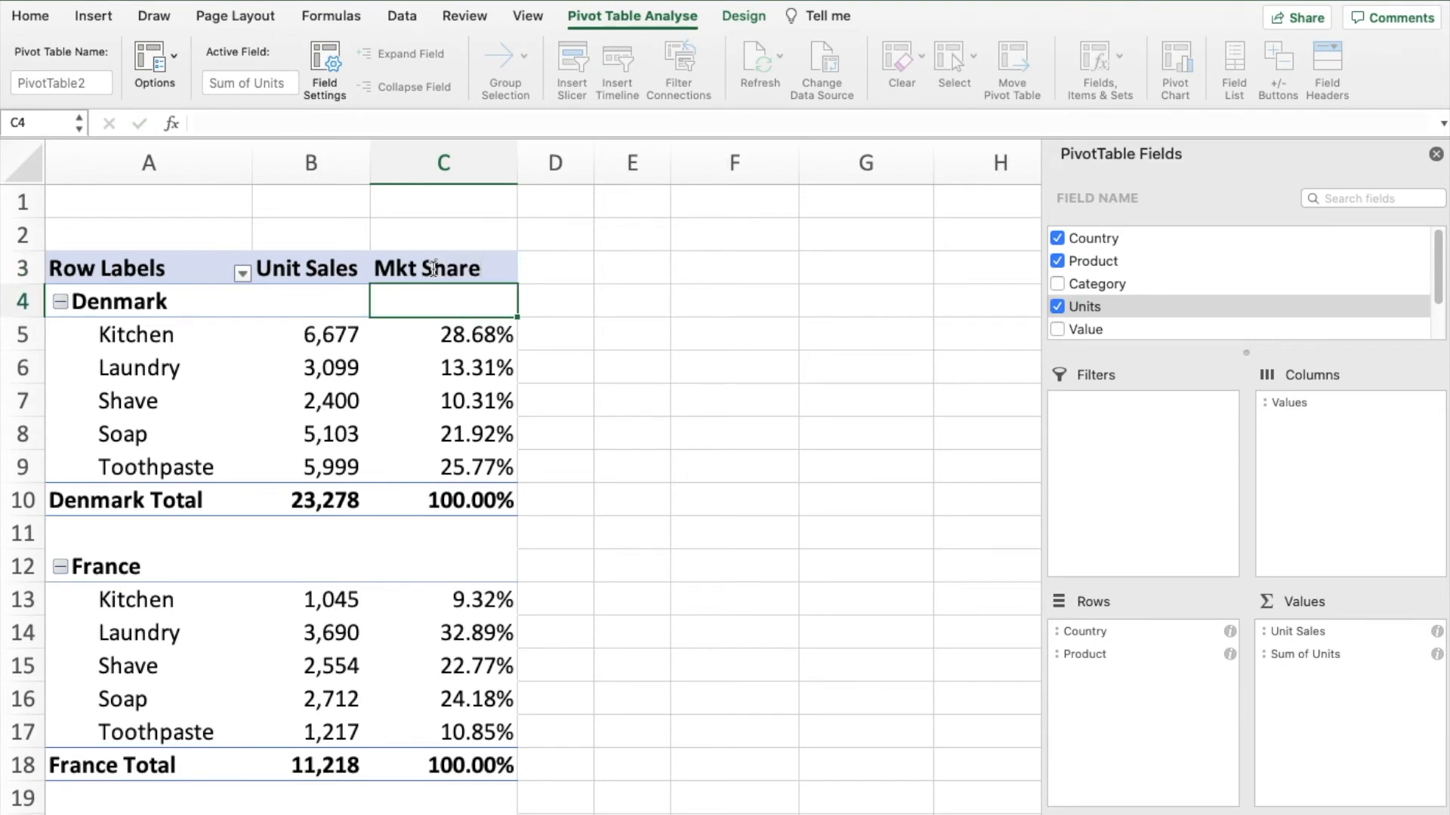
- Set the number format of the Mkt Share field to Percentage with 0 decimal places
left_click(459, 370)
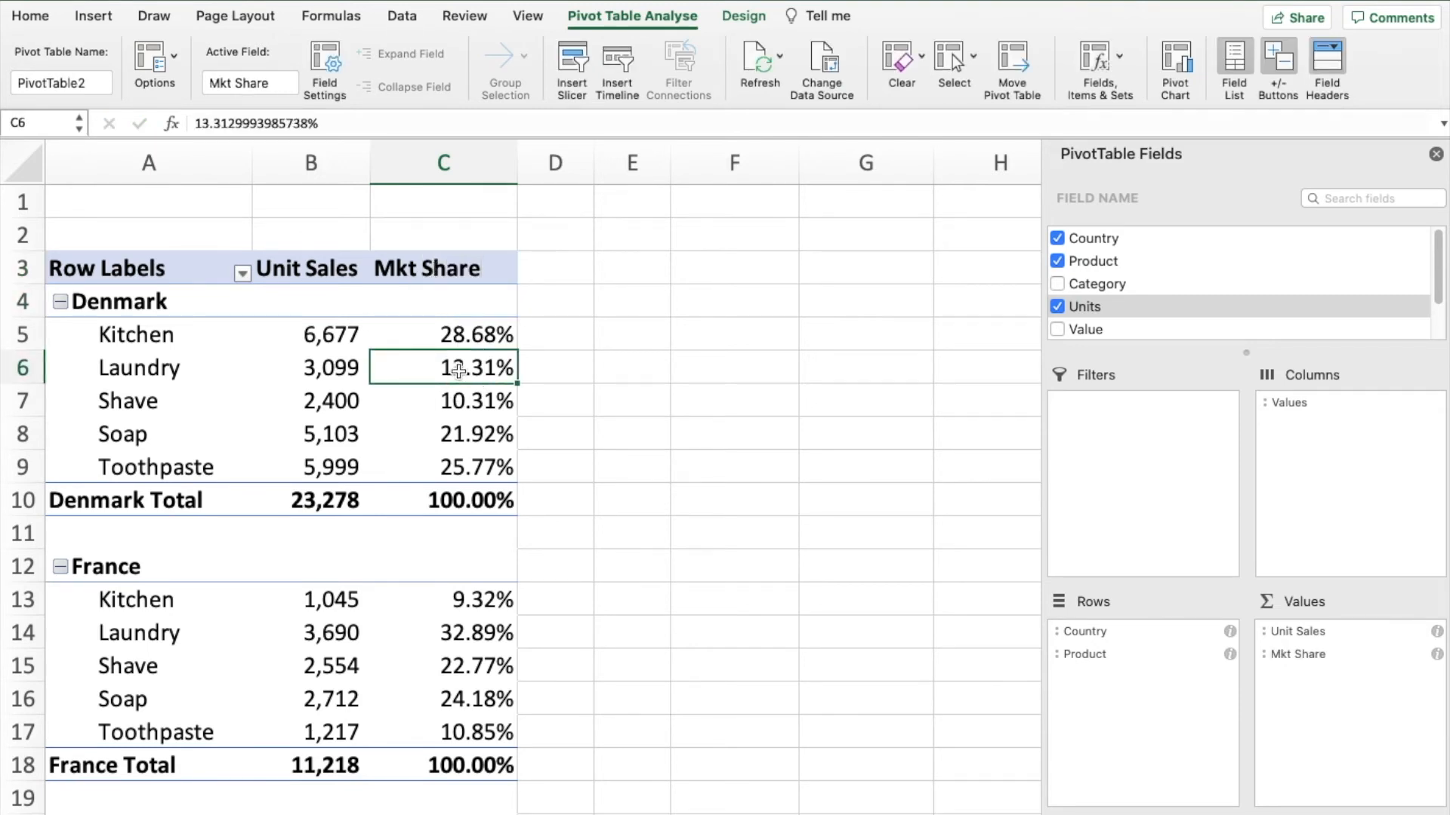
right_click(459, 370)
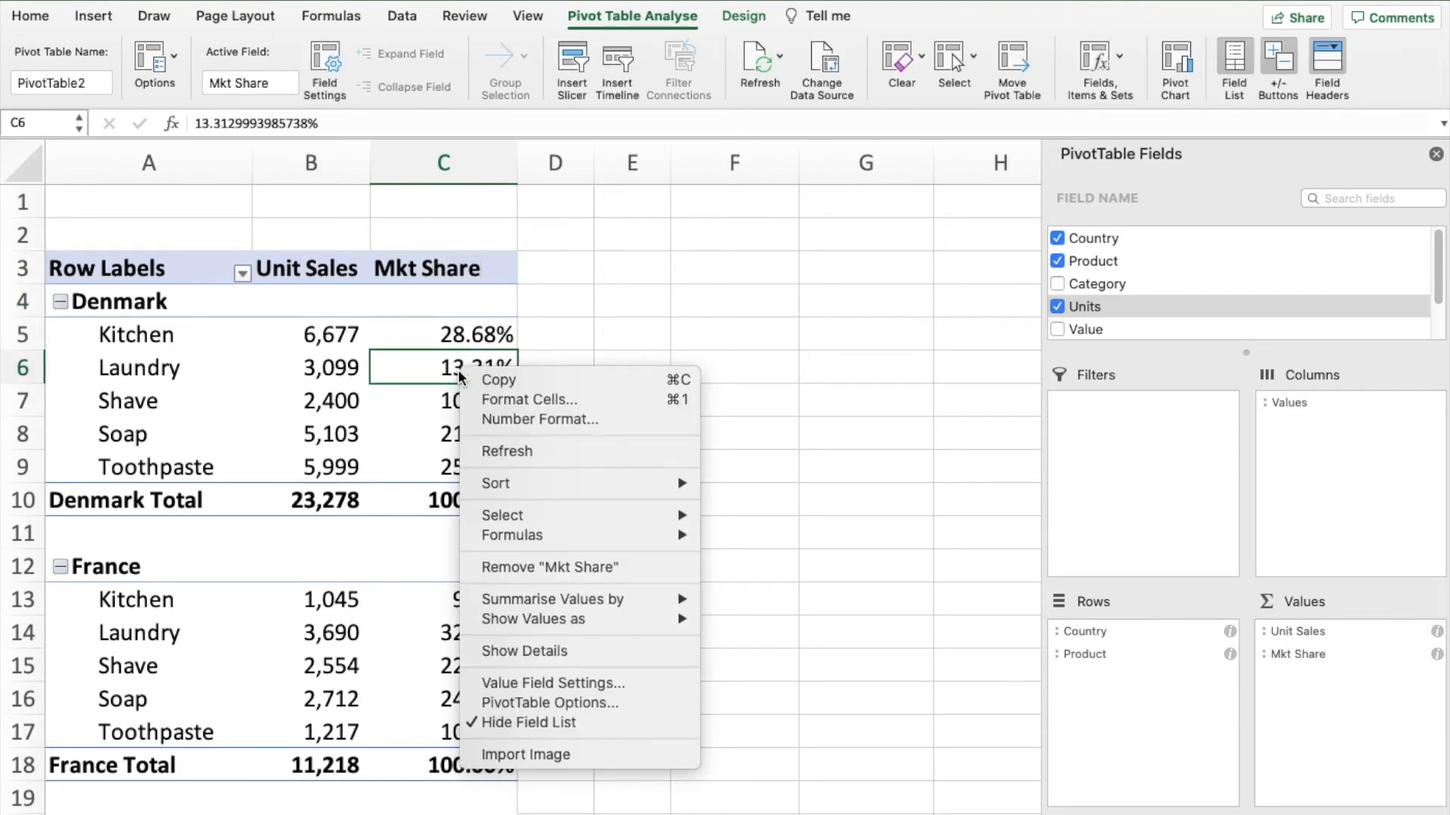
left_click(496, 684)
left_click_drag(410, 508, 632, 269)
left_click(586, 604)
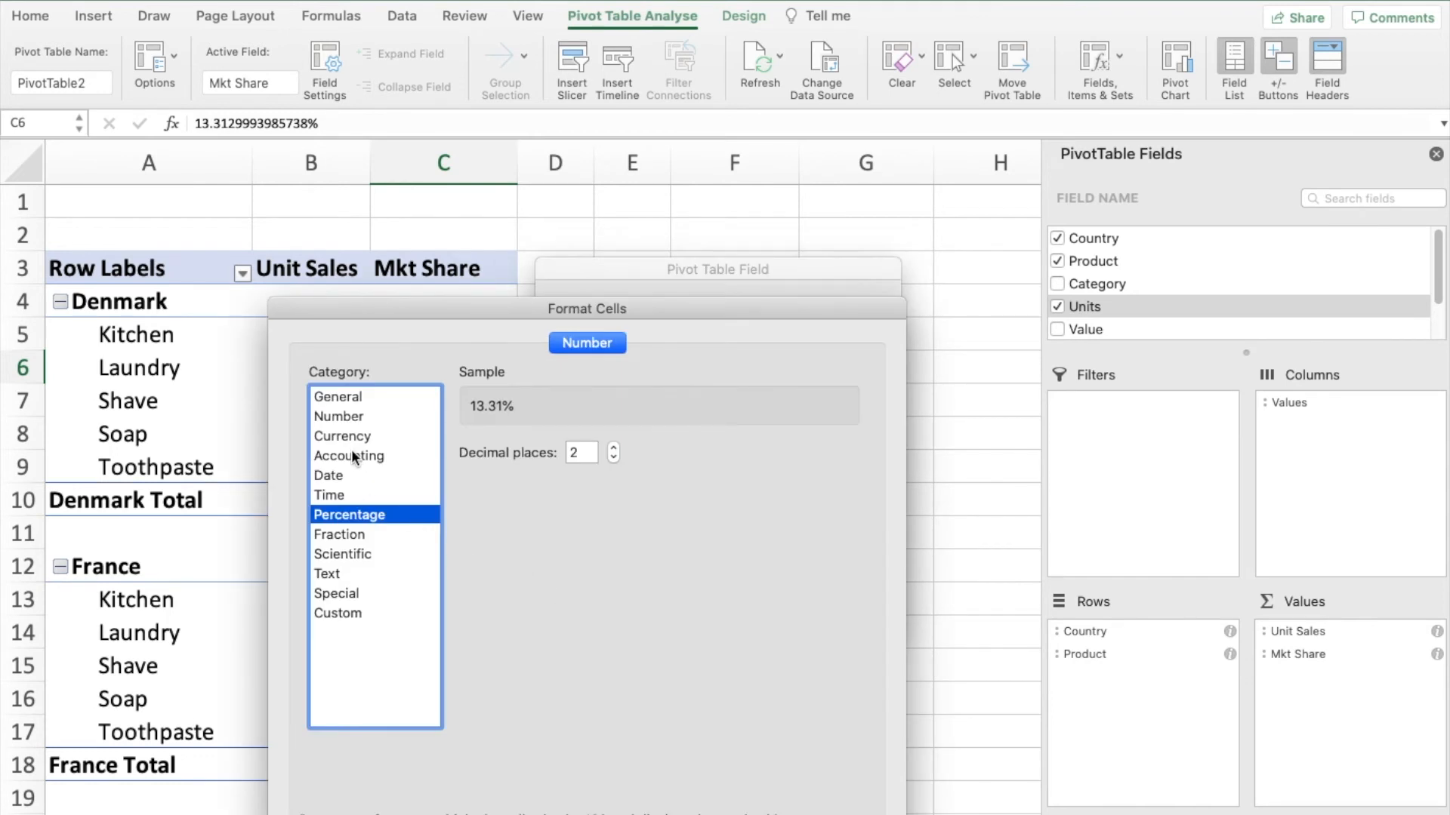
left_click_drag(586, 452, 571, 452)
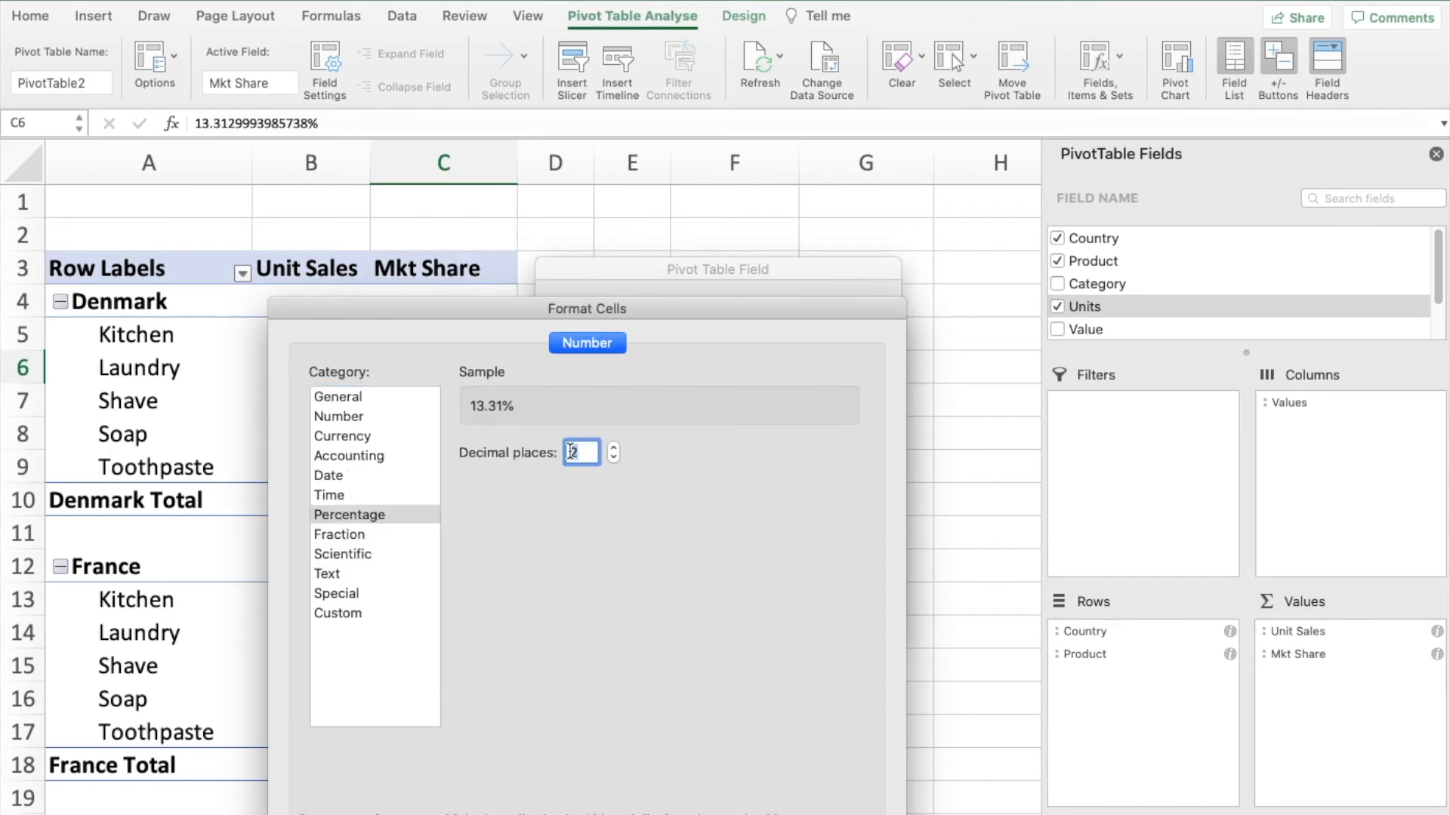
type("0")
left_click_drag(529, 310, 560, 233)
left_click(859, 797)
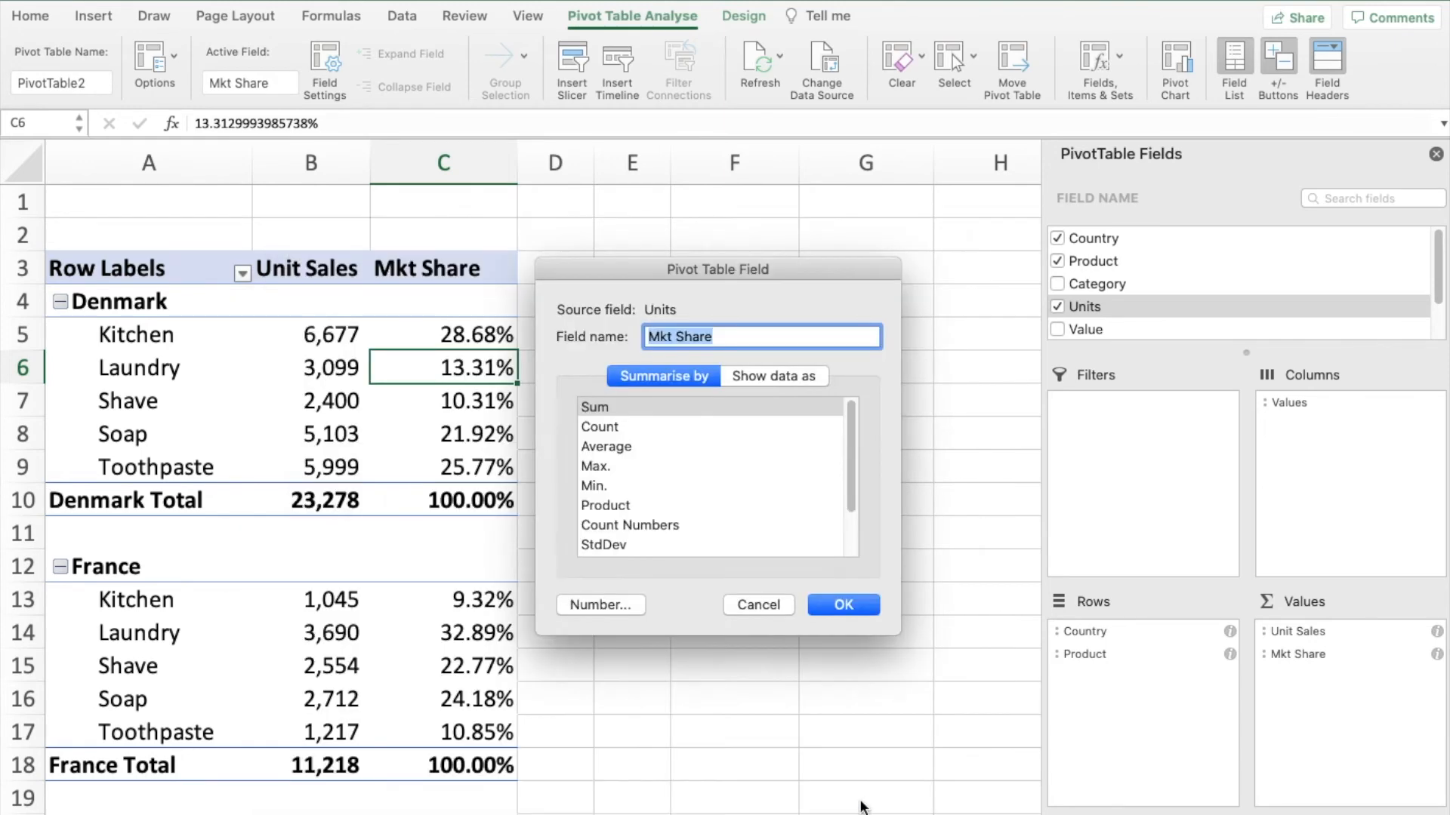
left_click(816, 607)
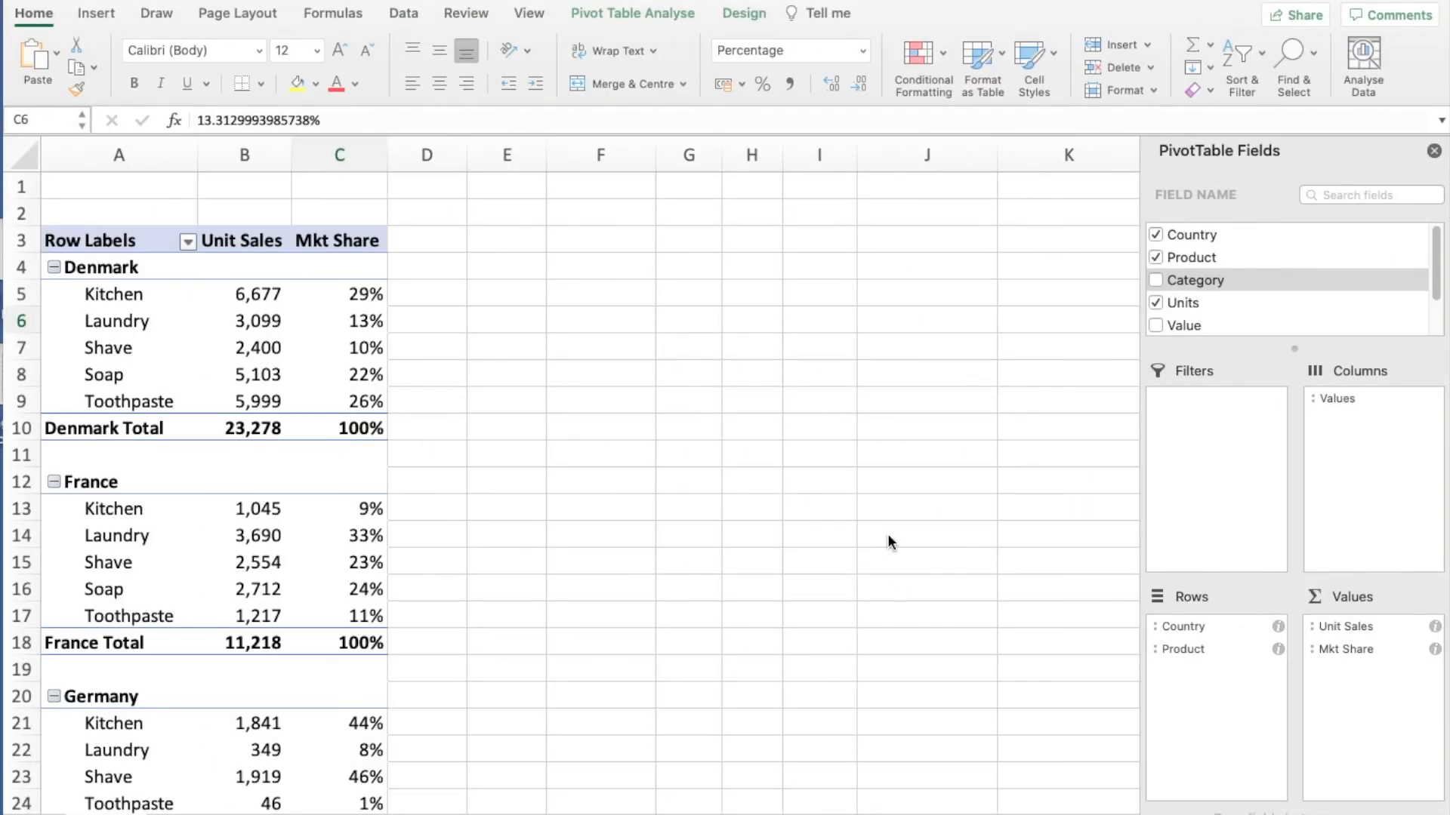
- Add the Category field to the pivot table's rows beneath Product
left_click(146, 320)
left_click(145, 320)
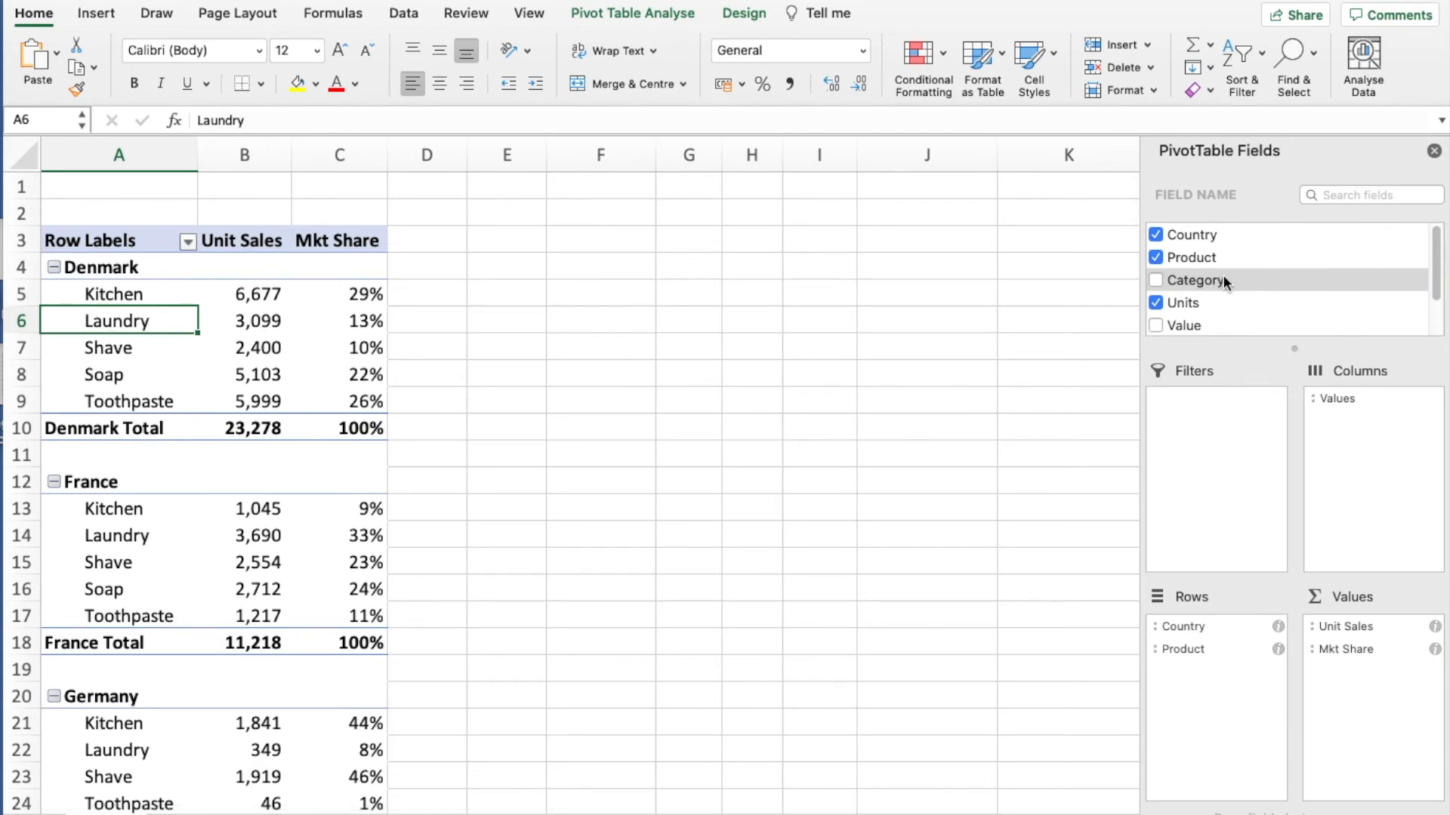
left_click_drag(1233, 280, 1224, 688)
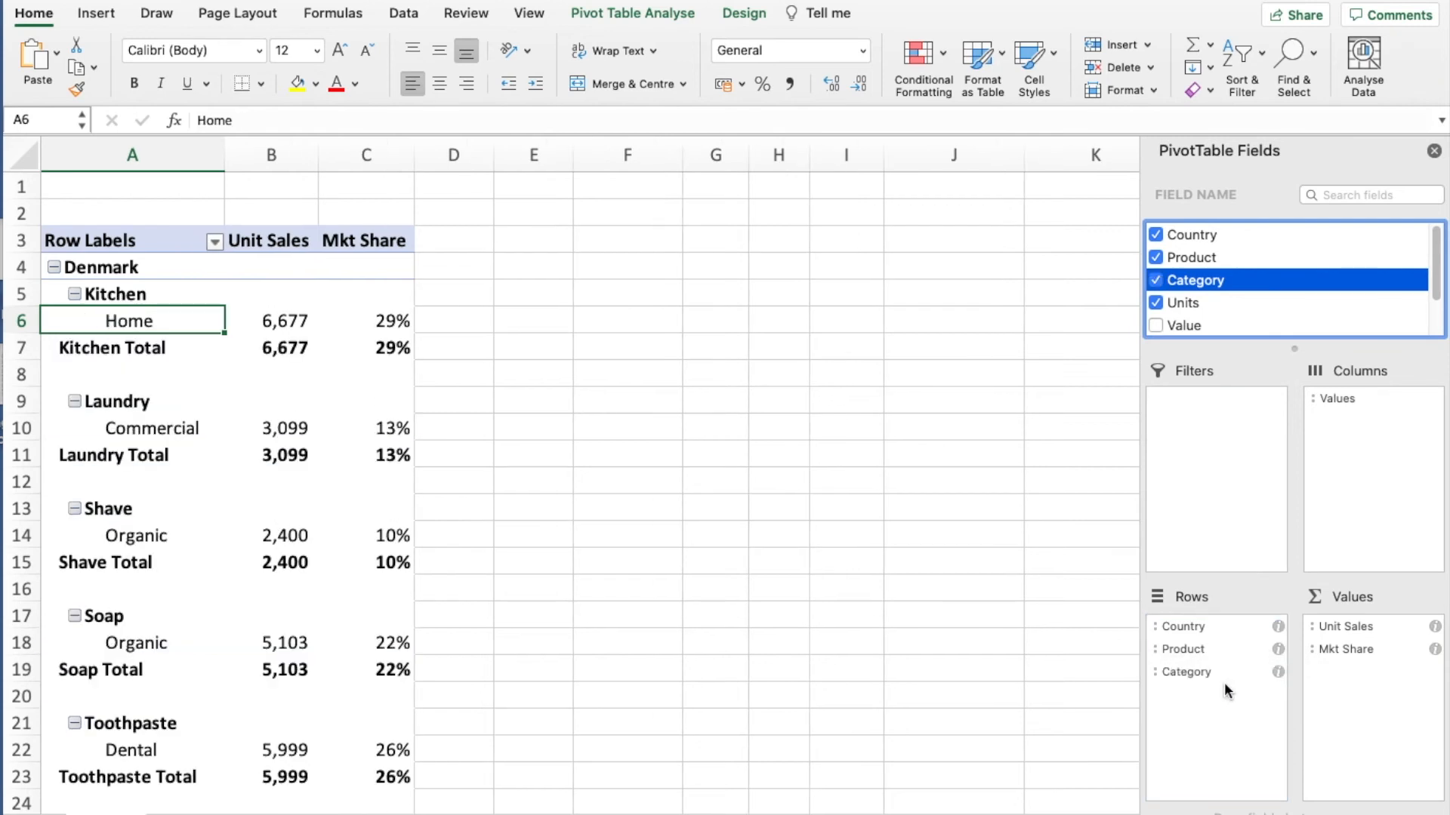
scroll(547, 519, "down", 1)
scroll(547, 518, "up", 1)
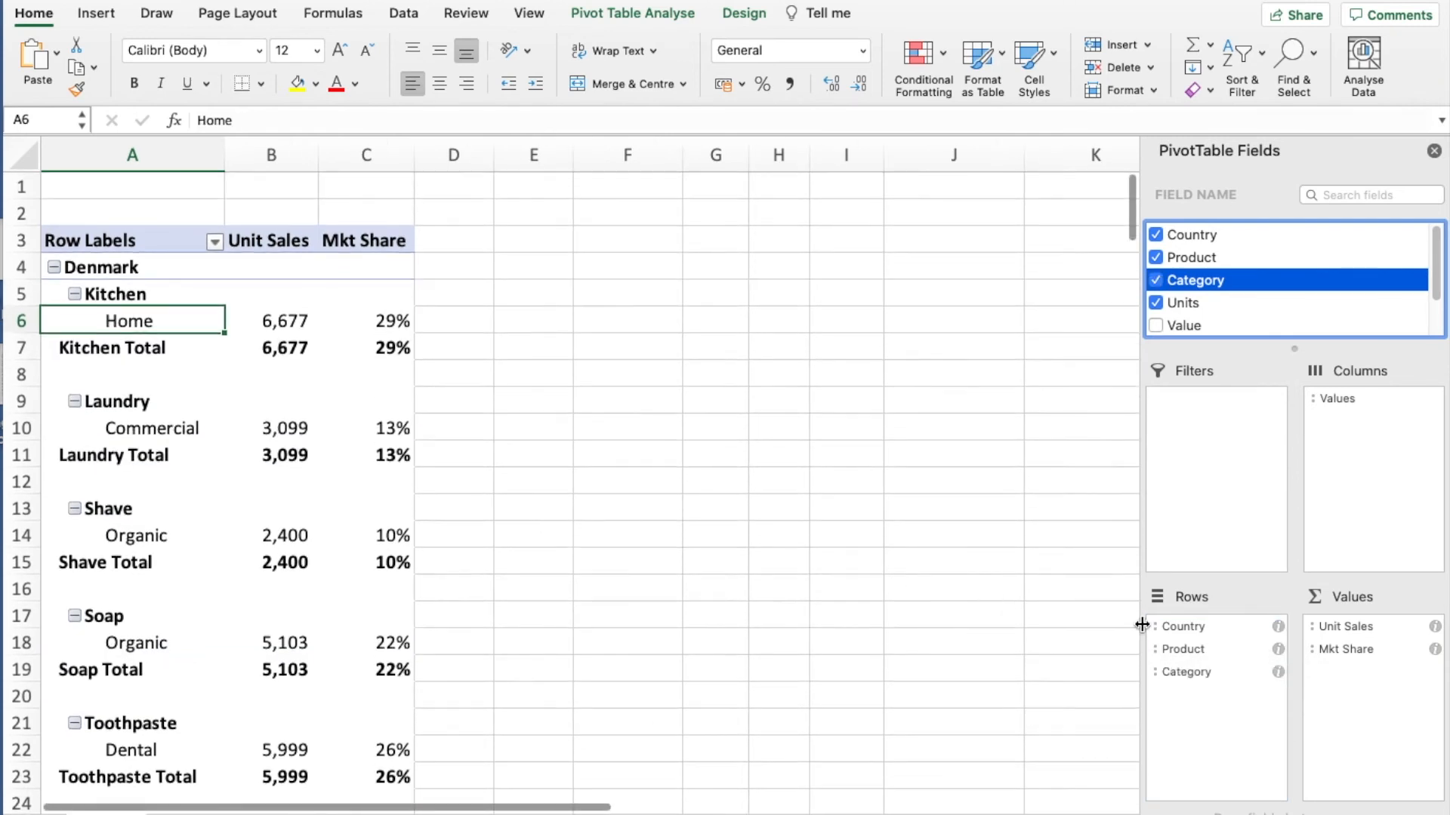
- Try the Category field in the pivot table's columns instead of its rows, and remove it from the table
left_click_drag(1185, 672, 1365, 432)
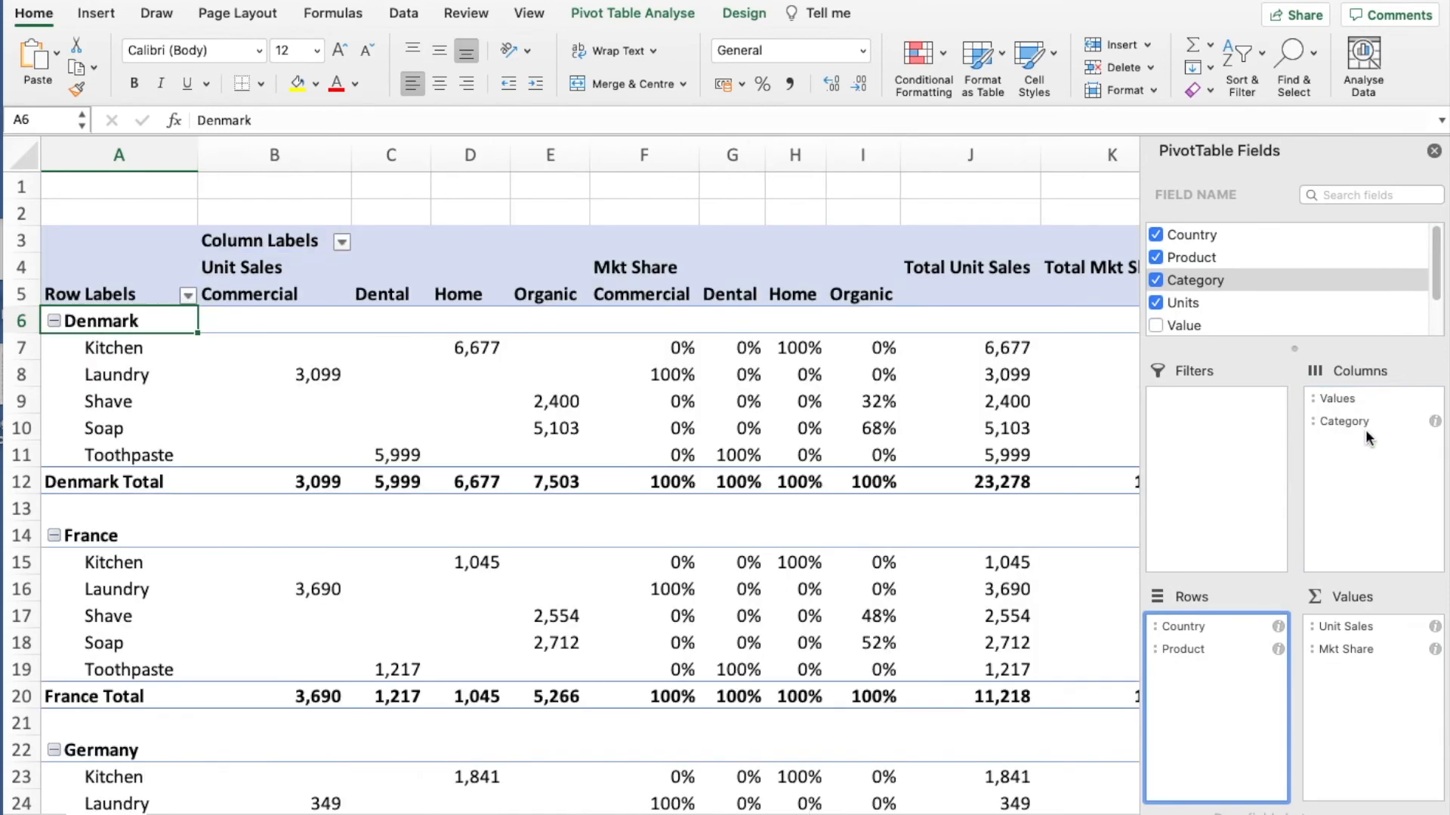
scroll(710, 527, "down", 2)
scroll(710, 527, "up", 2)
left_click(1156, 280)
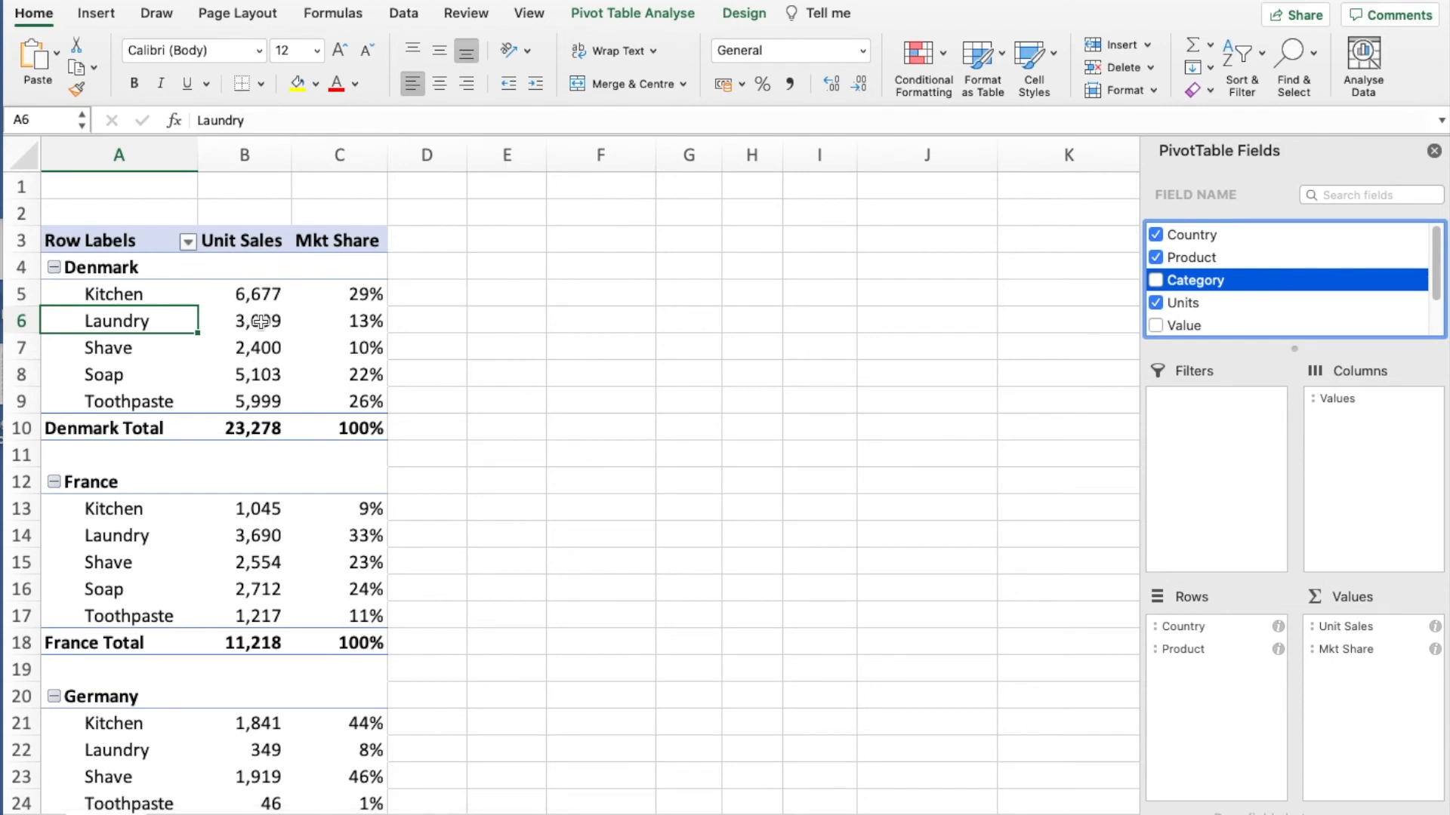
- Insert a slicer for the Category field and place it beside the top of the pivot table, starting around cell E3
left_click(260, 322)
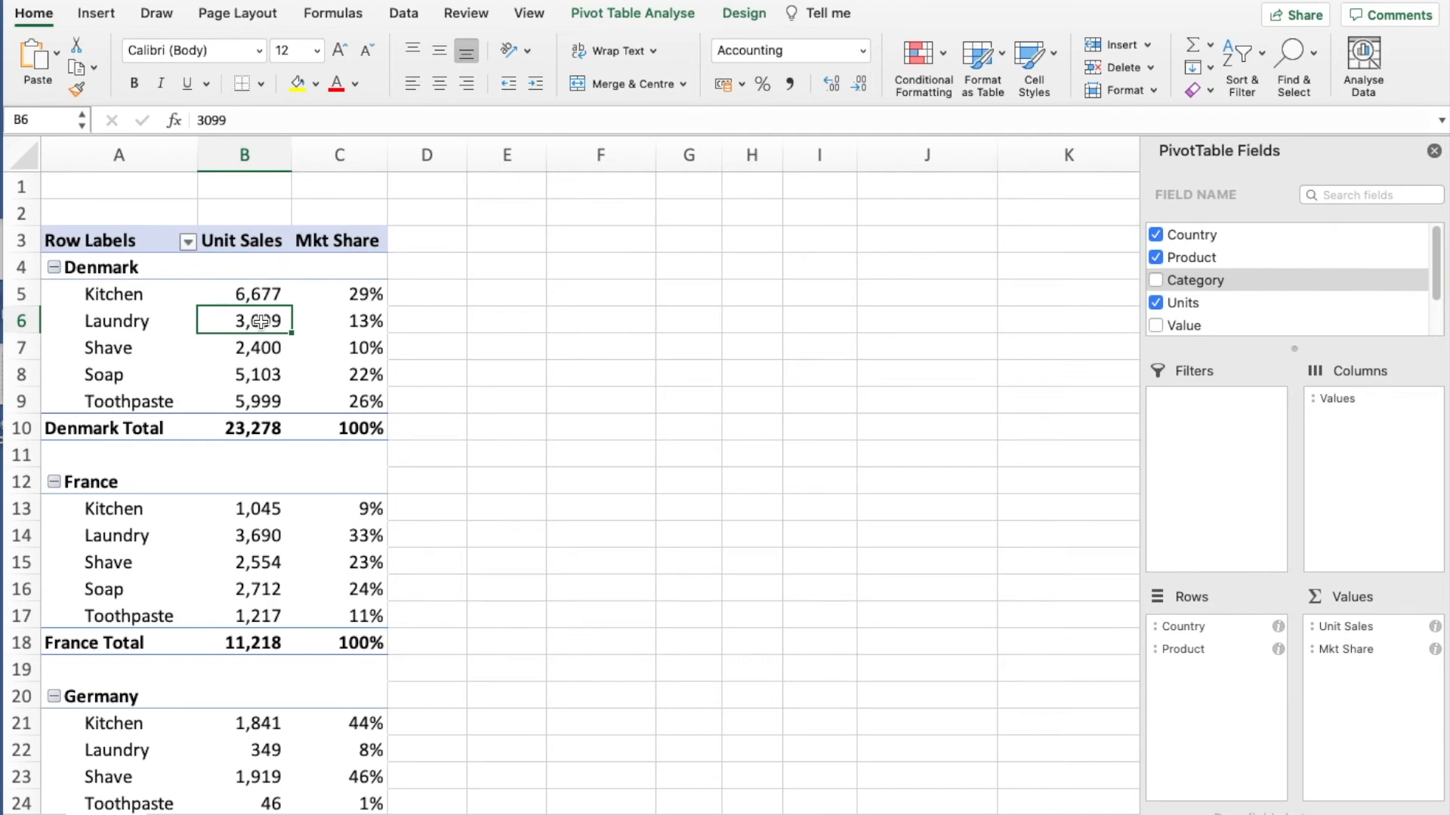
left_click(641, 13)
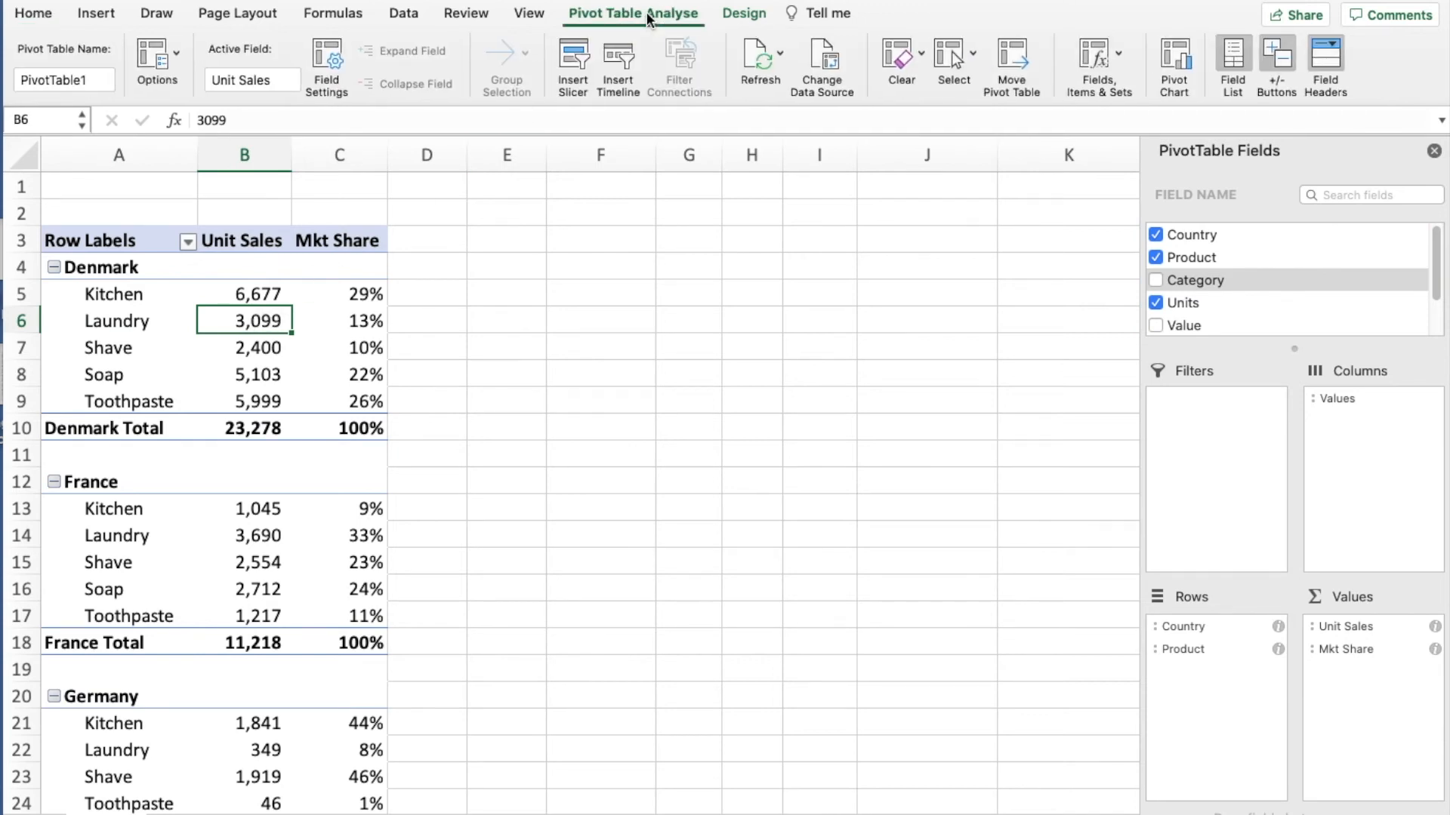
left_click(574, 57)
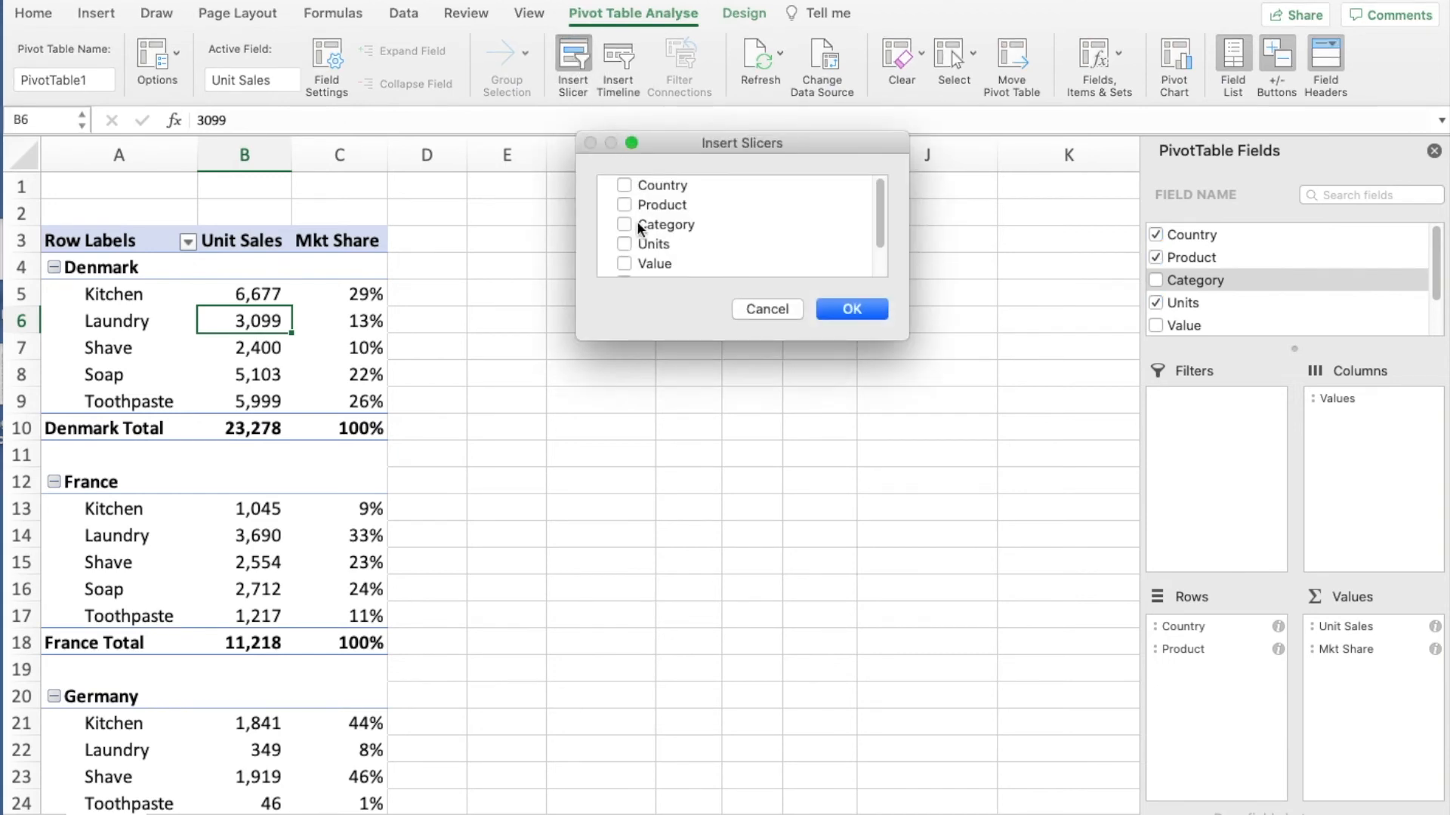
left_click(625, 224)
left_click(838, 311)
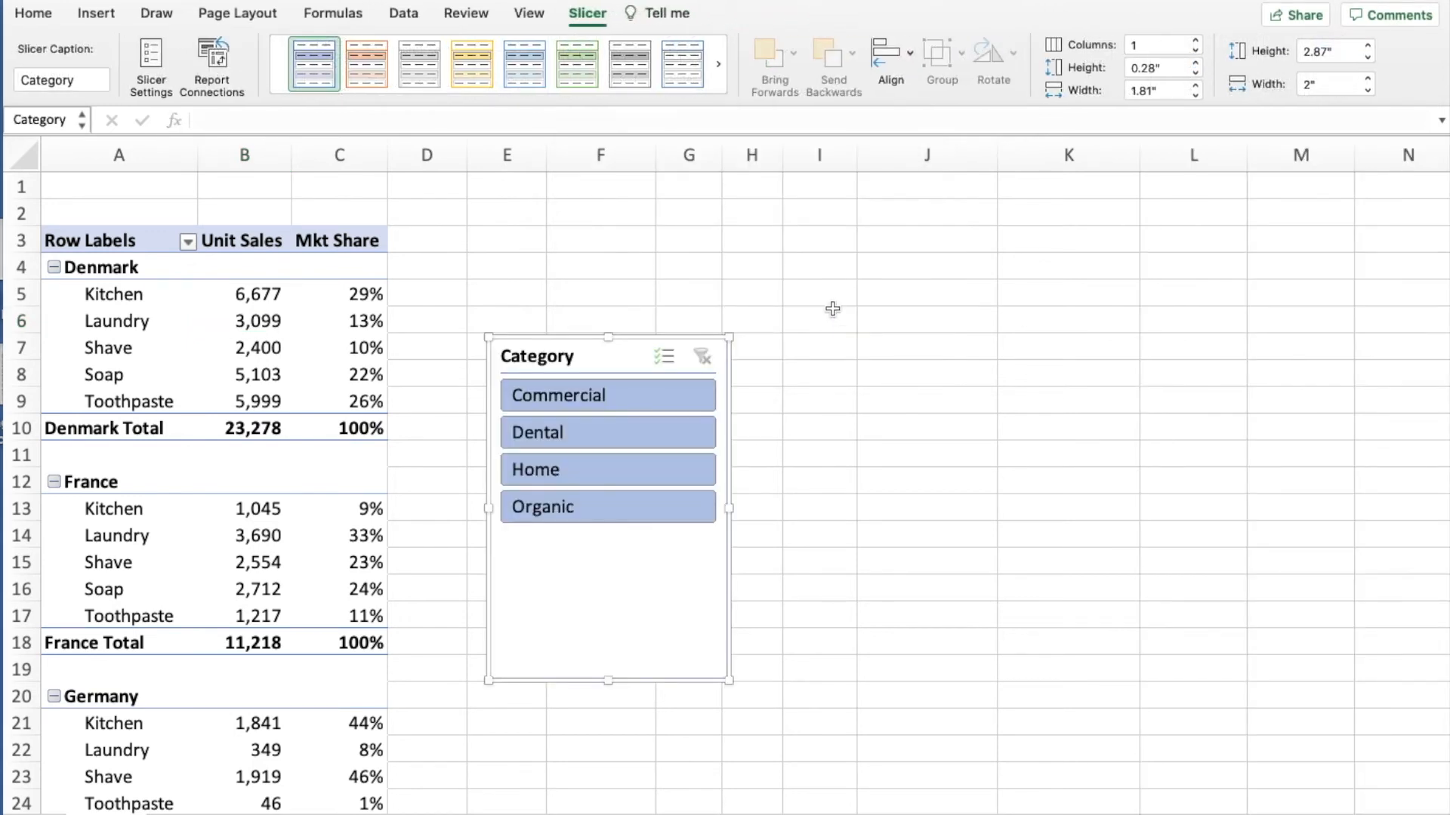
left_click_drag(628, 362, 608, 240)
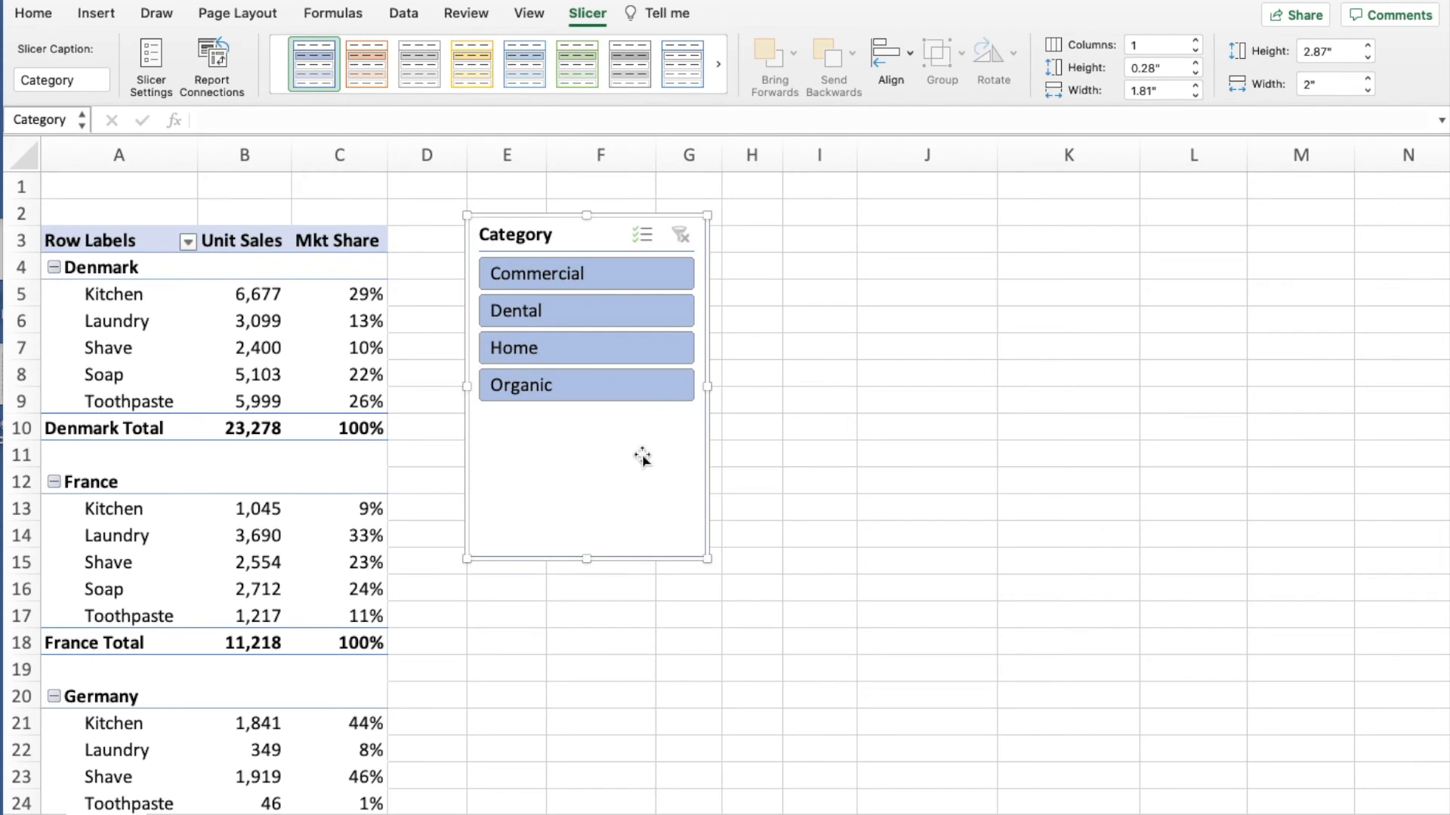
- Filter the pivot table with the Category slicer by Organic, Home, Dental and Organic again, and clear the filter
left_click(592, 383)
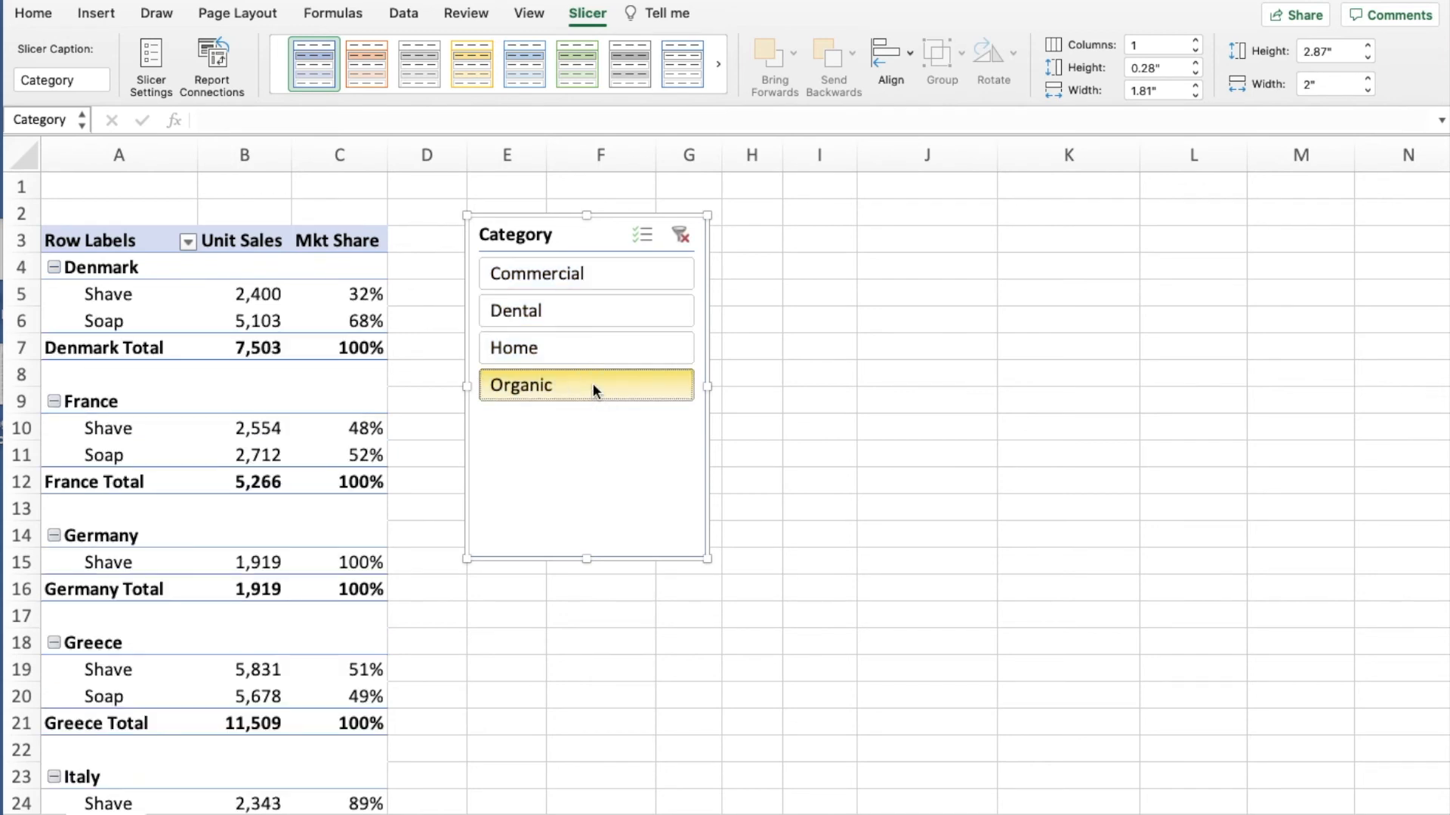
left_click(587, 352)
left_click(587, 315)
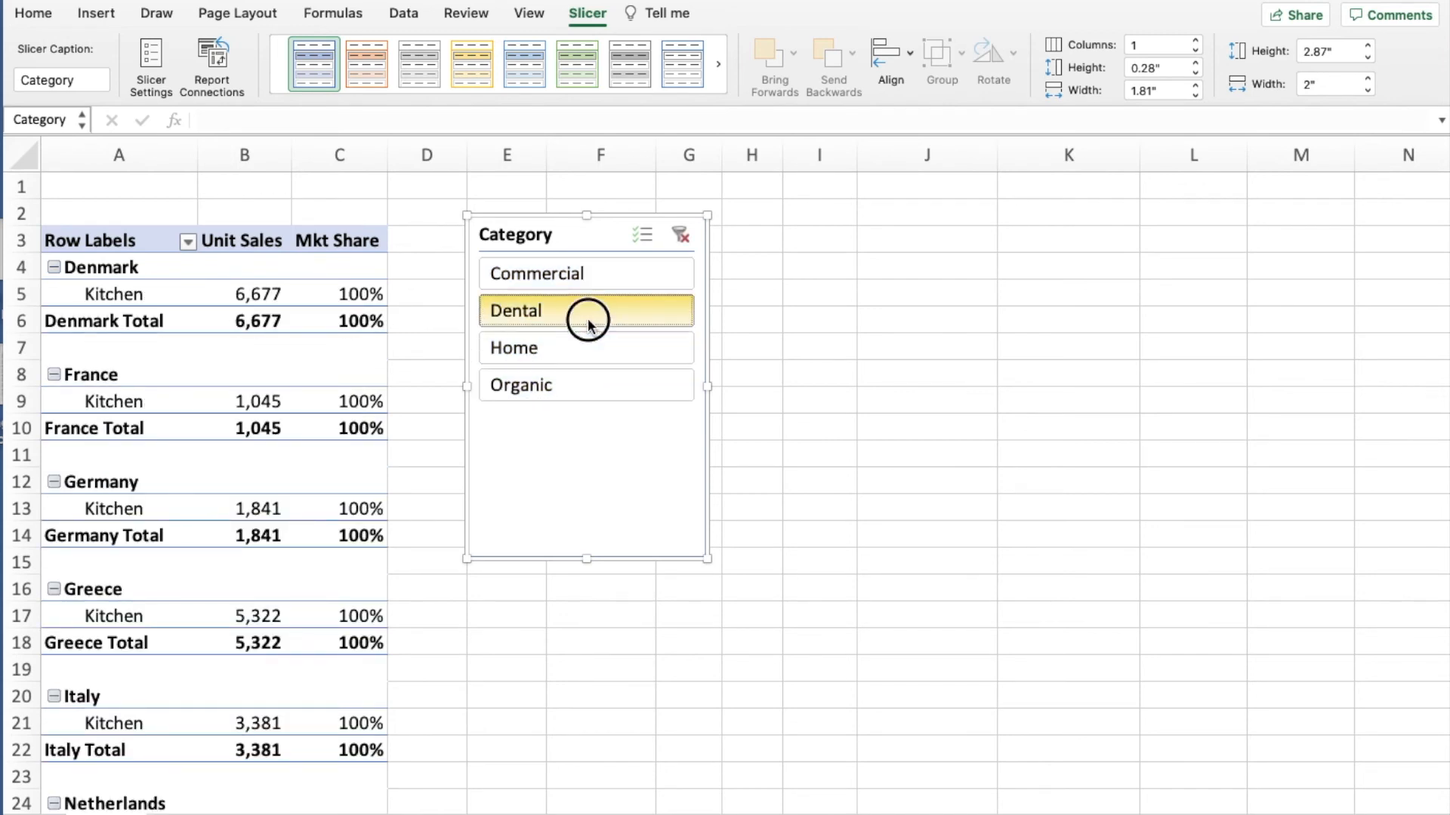
left_click(578, 385)
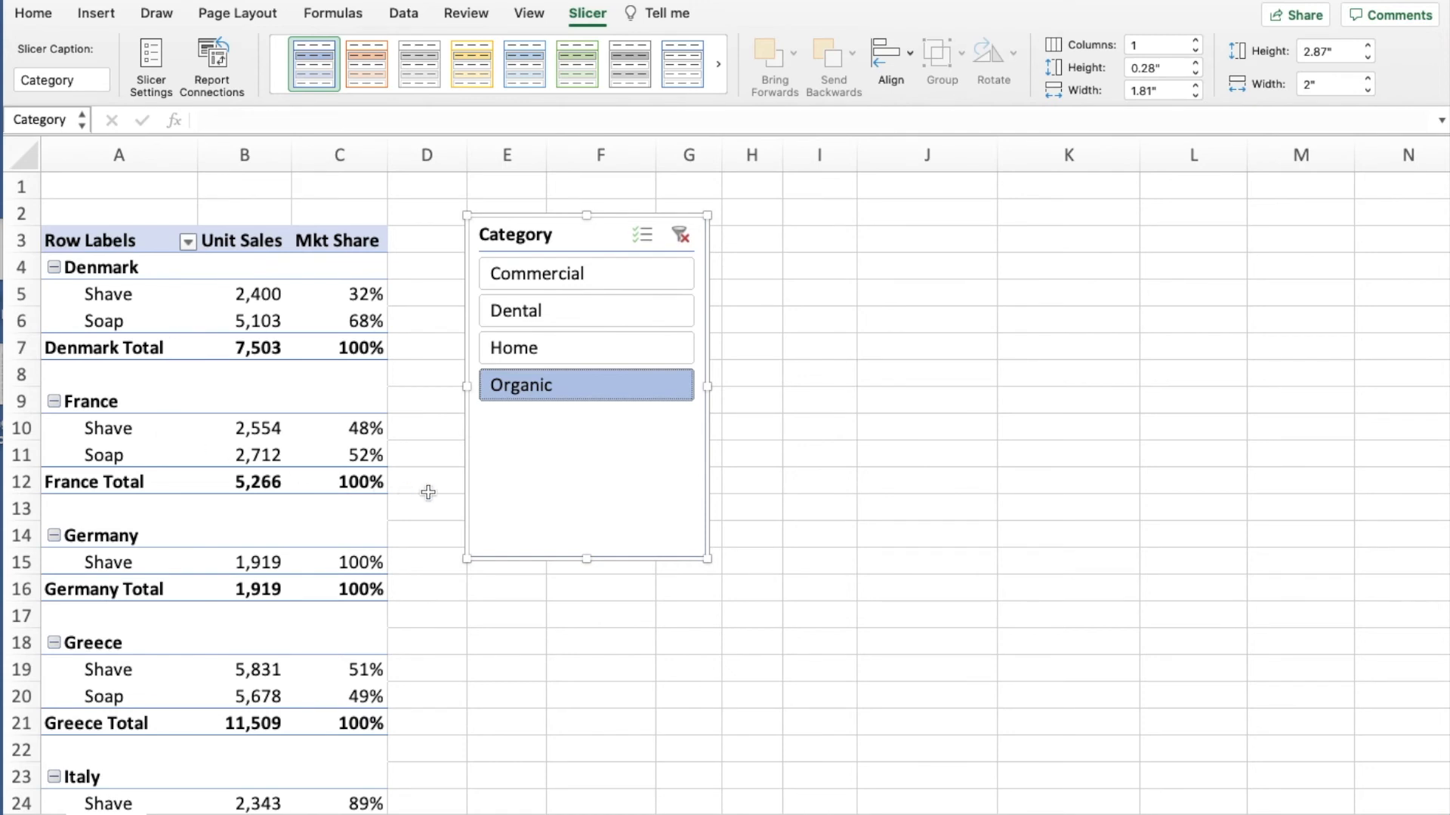
left_click(681, 237)
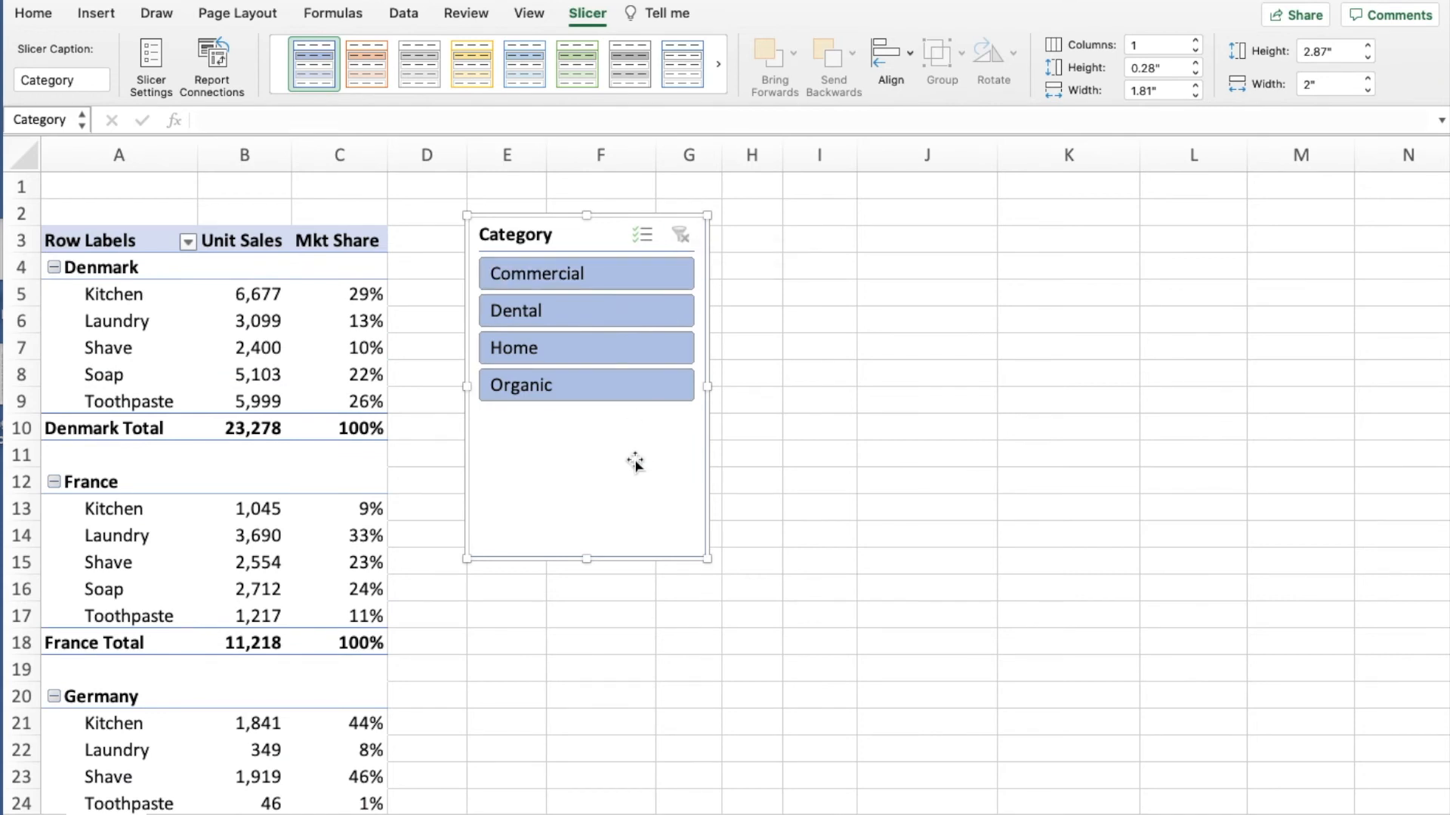
- Turn on multi-select in the Category slicer and try excluding Organic and Dental before clearing the filter
left_click(643, 236)
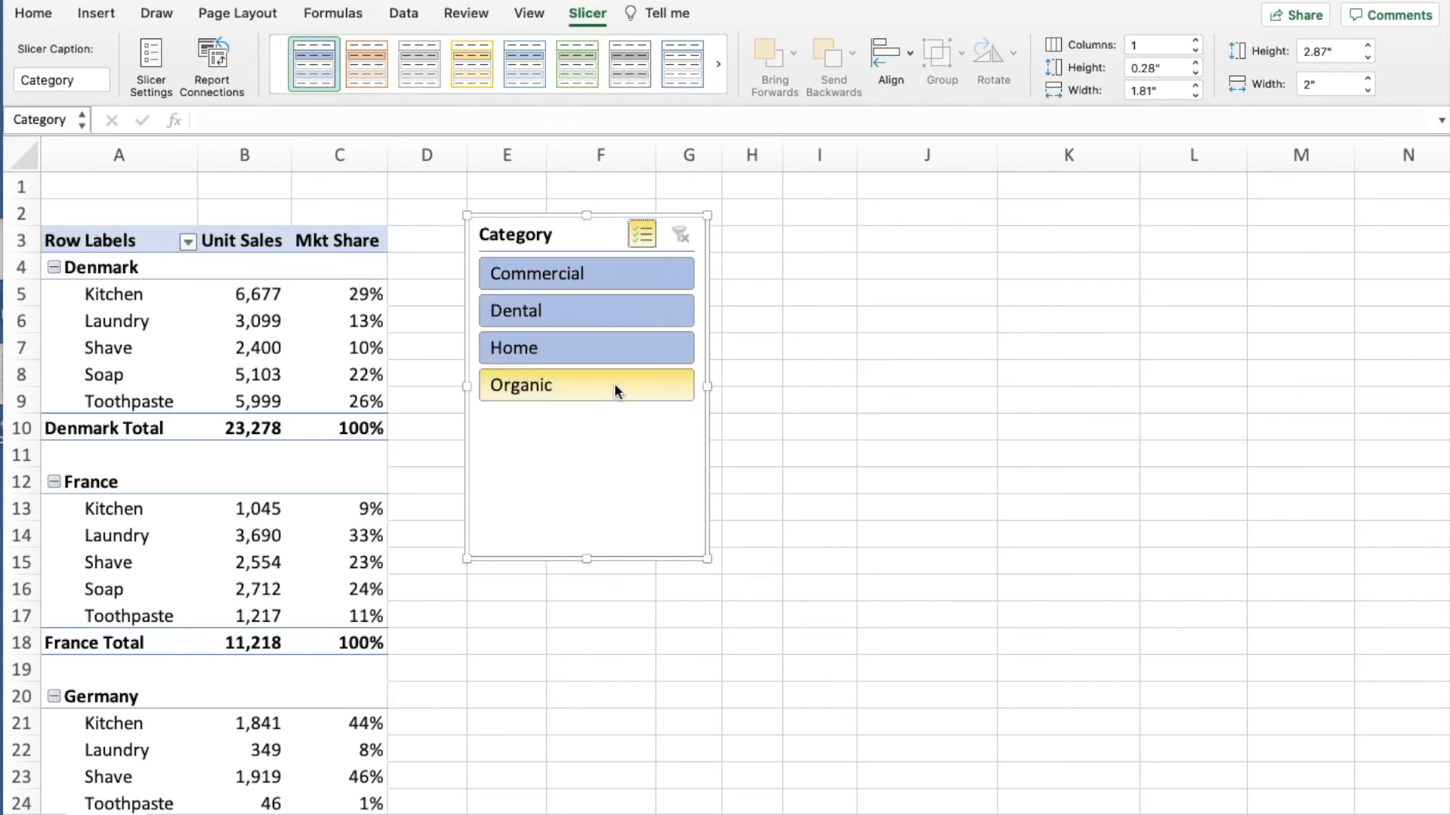
left_click(615, 382)
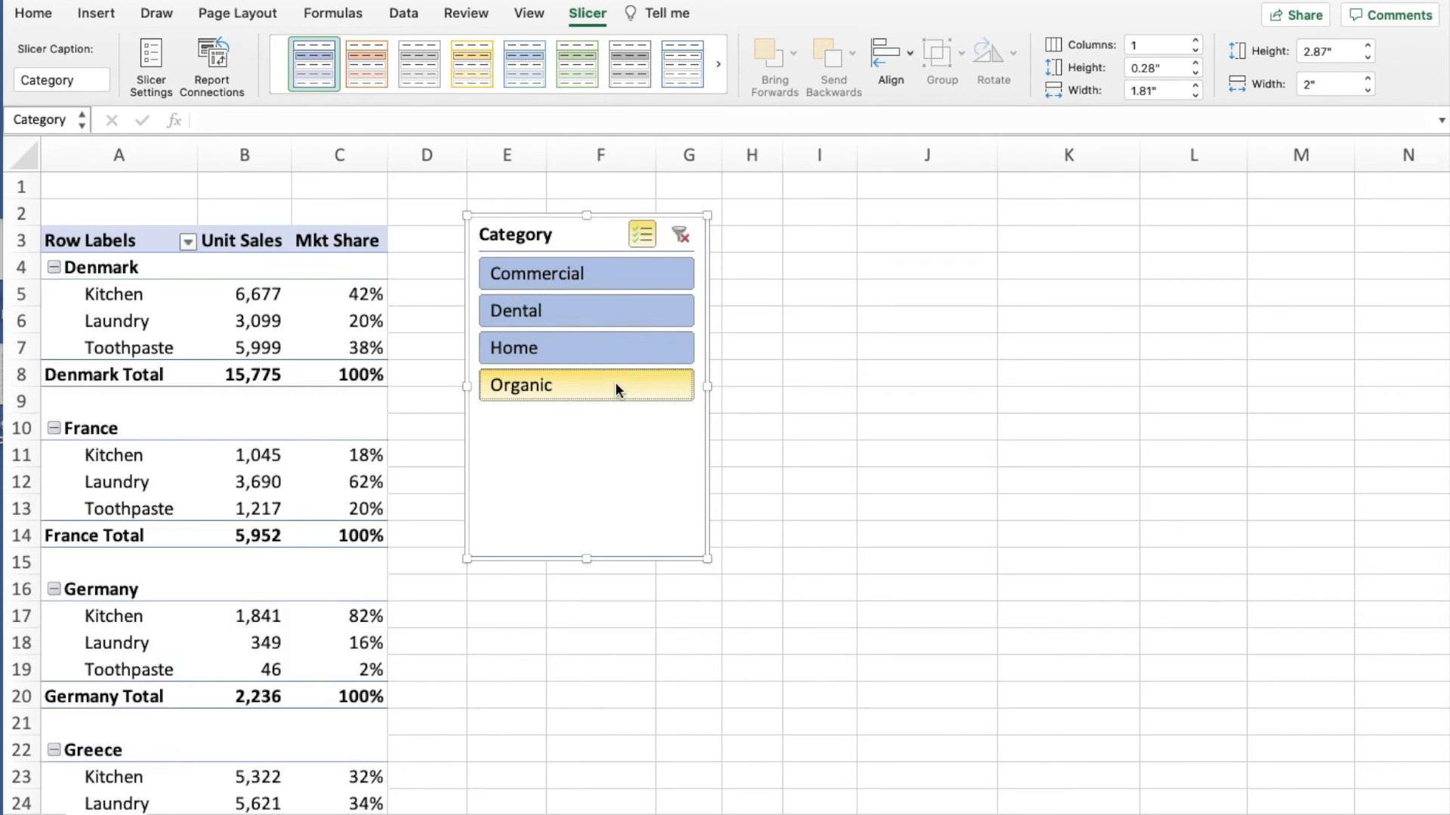
left_click(603, 308)
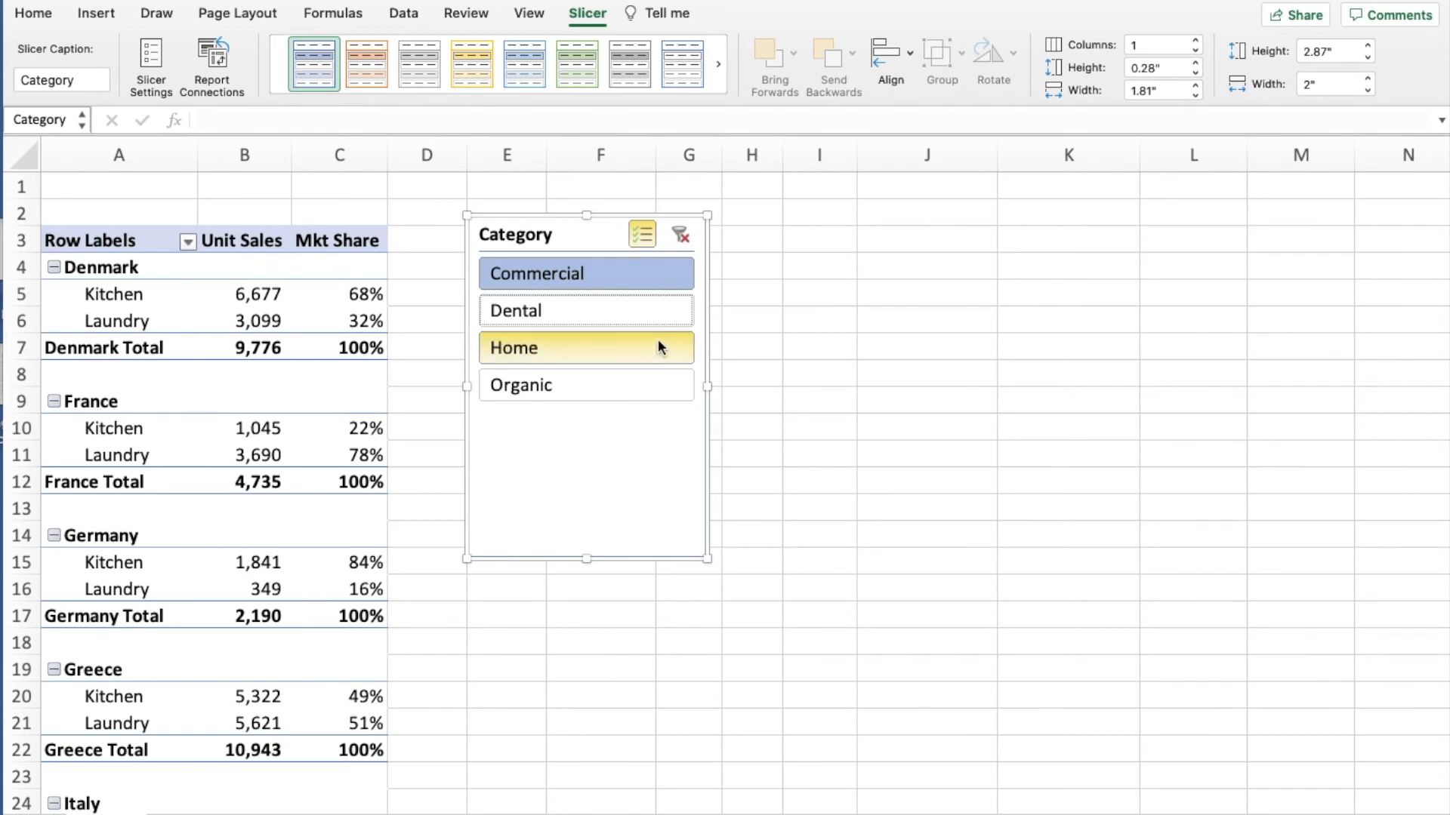
left_click(683, 237)
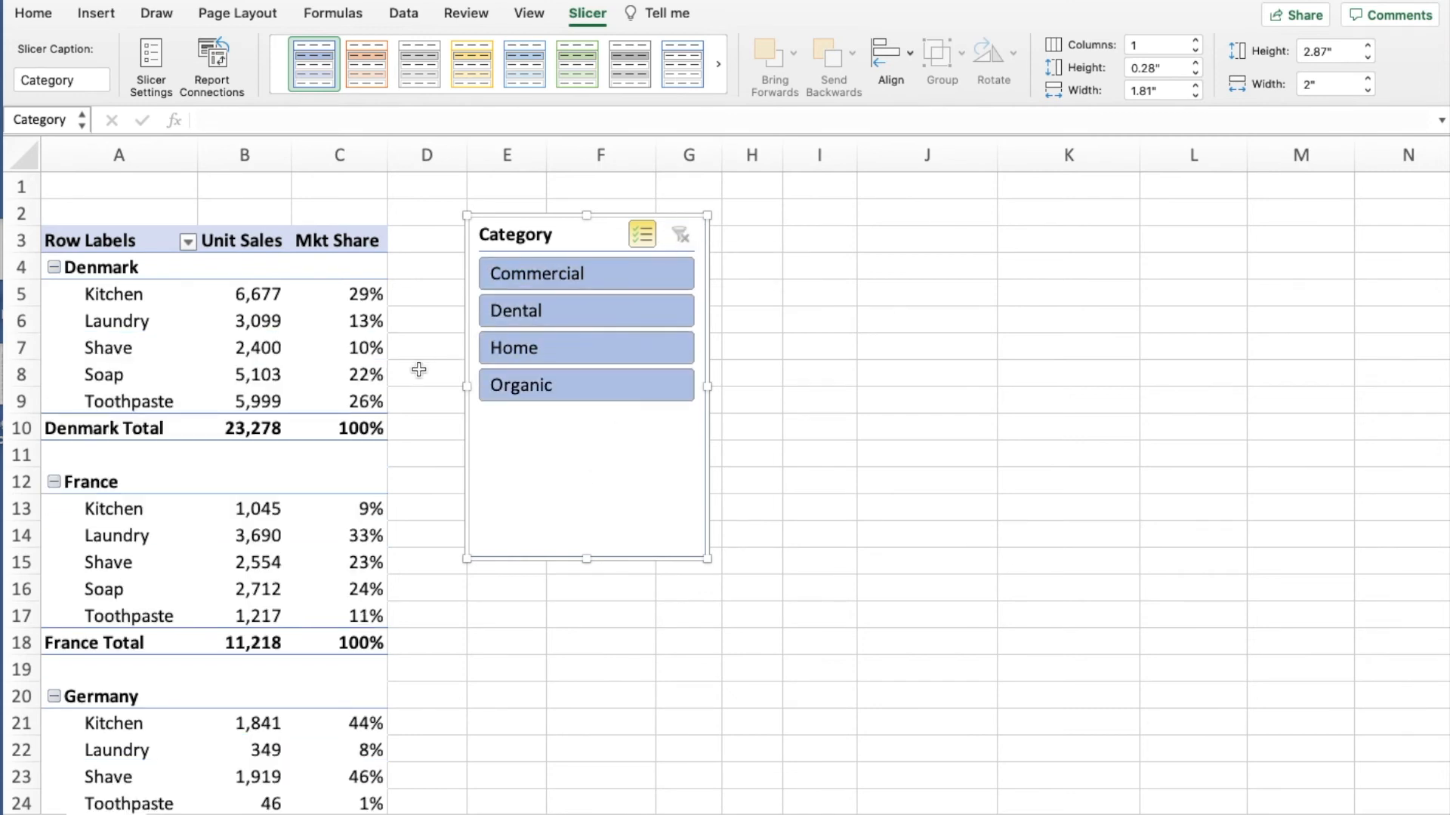
- Insert a slicer for the pivot table's Country field
left_click(253, 321)
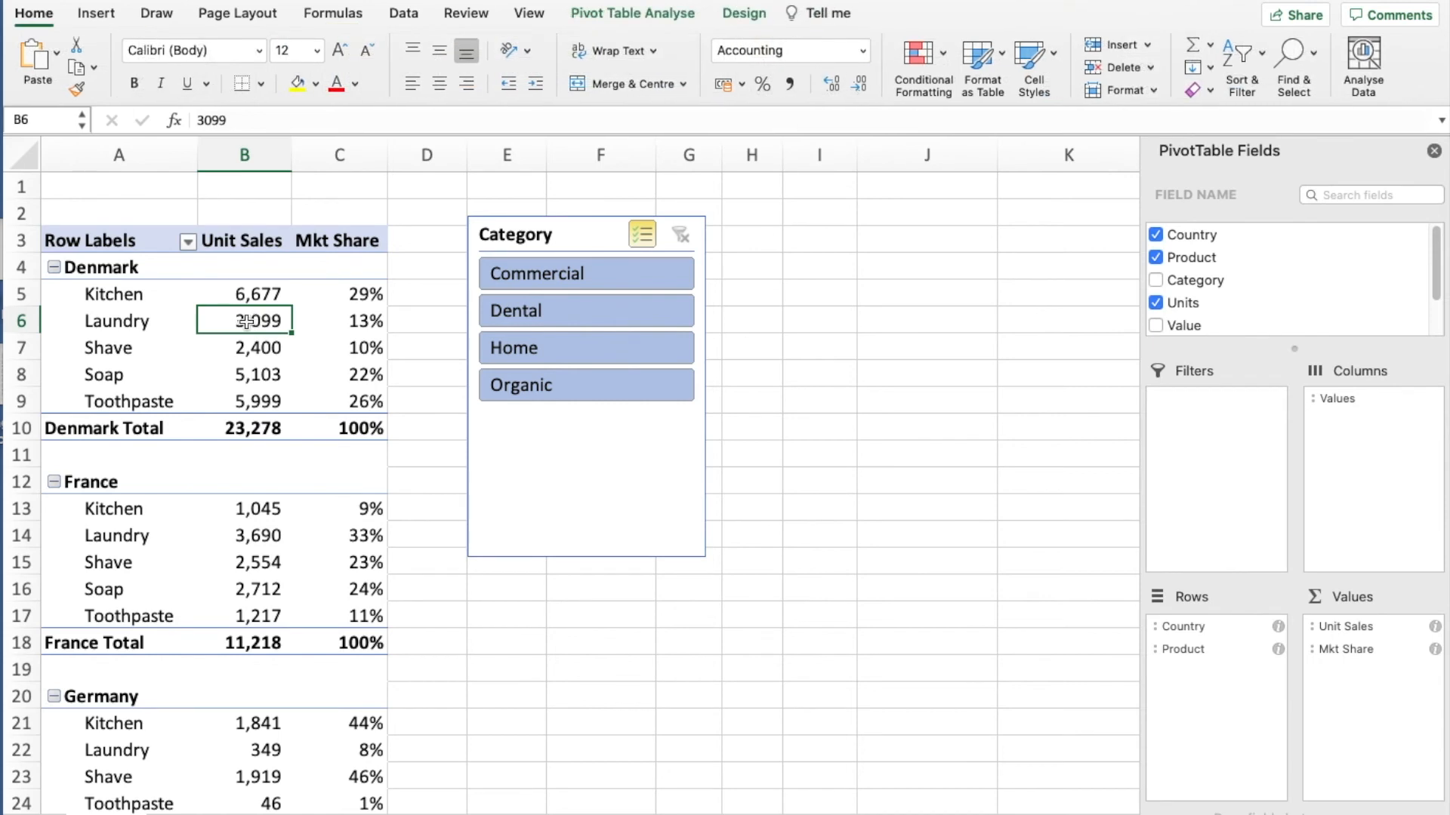
left_click(649, 20)
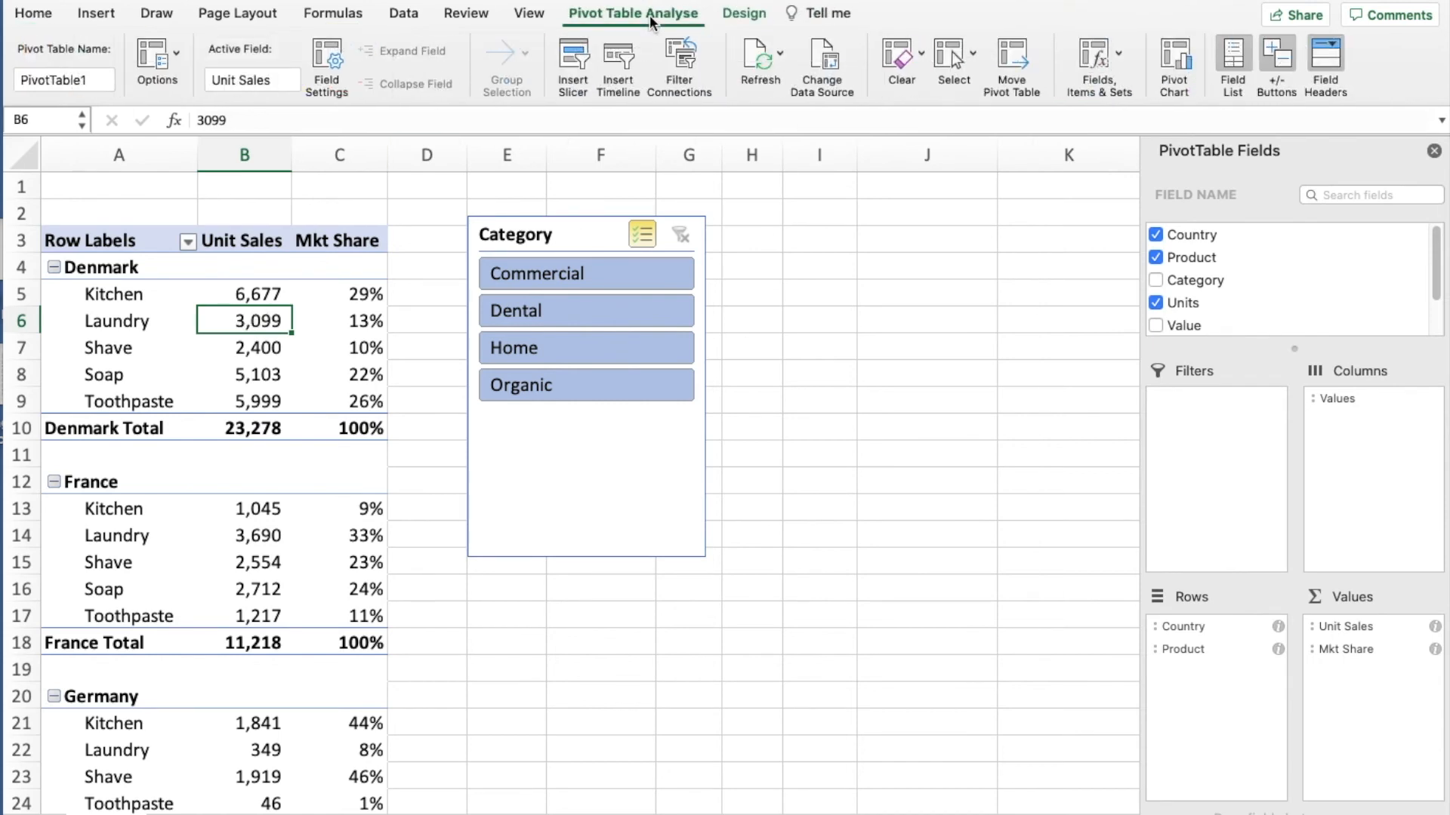
left_click(574, 59)
left_click(623, 185)
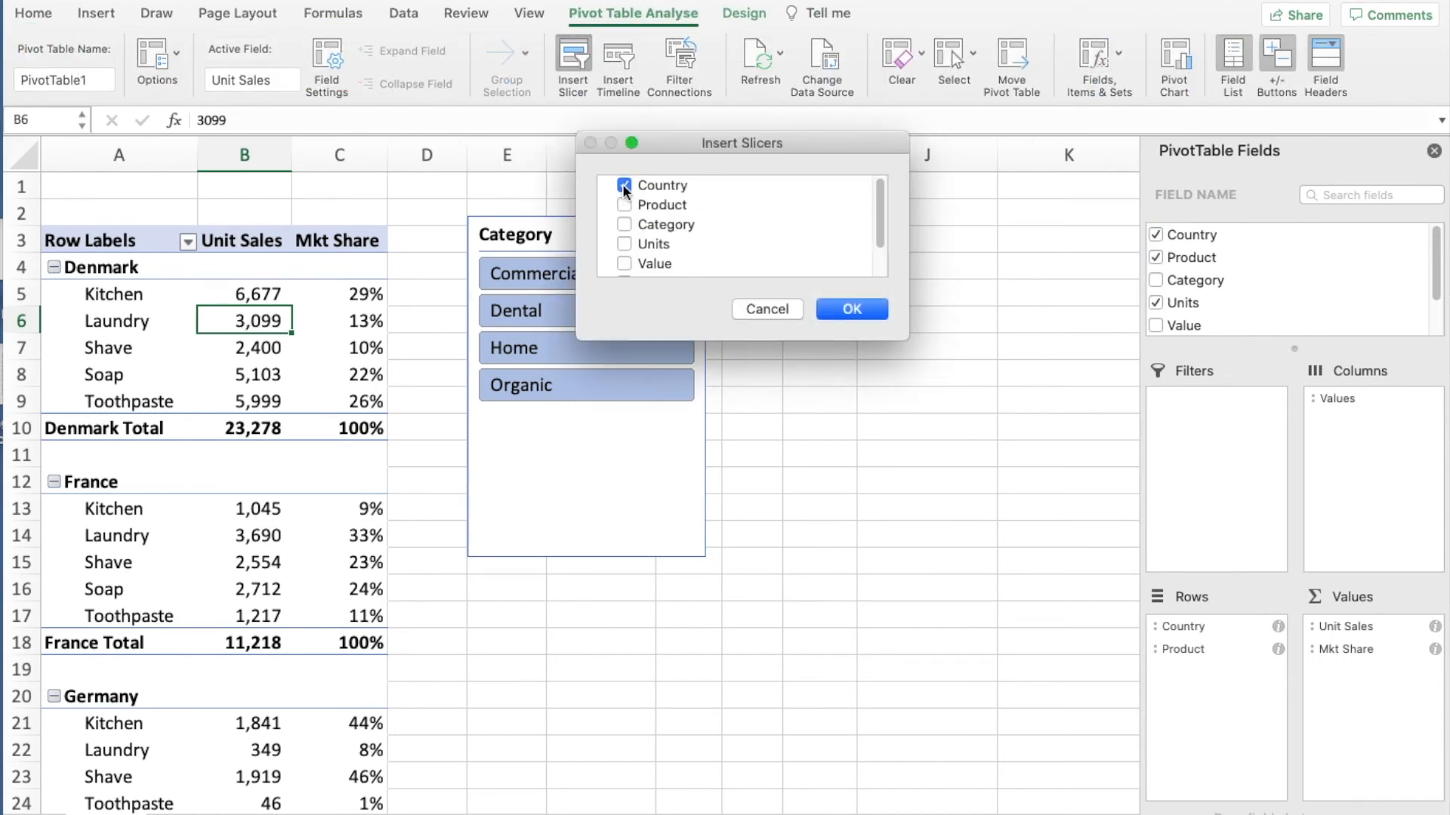
left_click(838, 309)
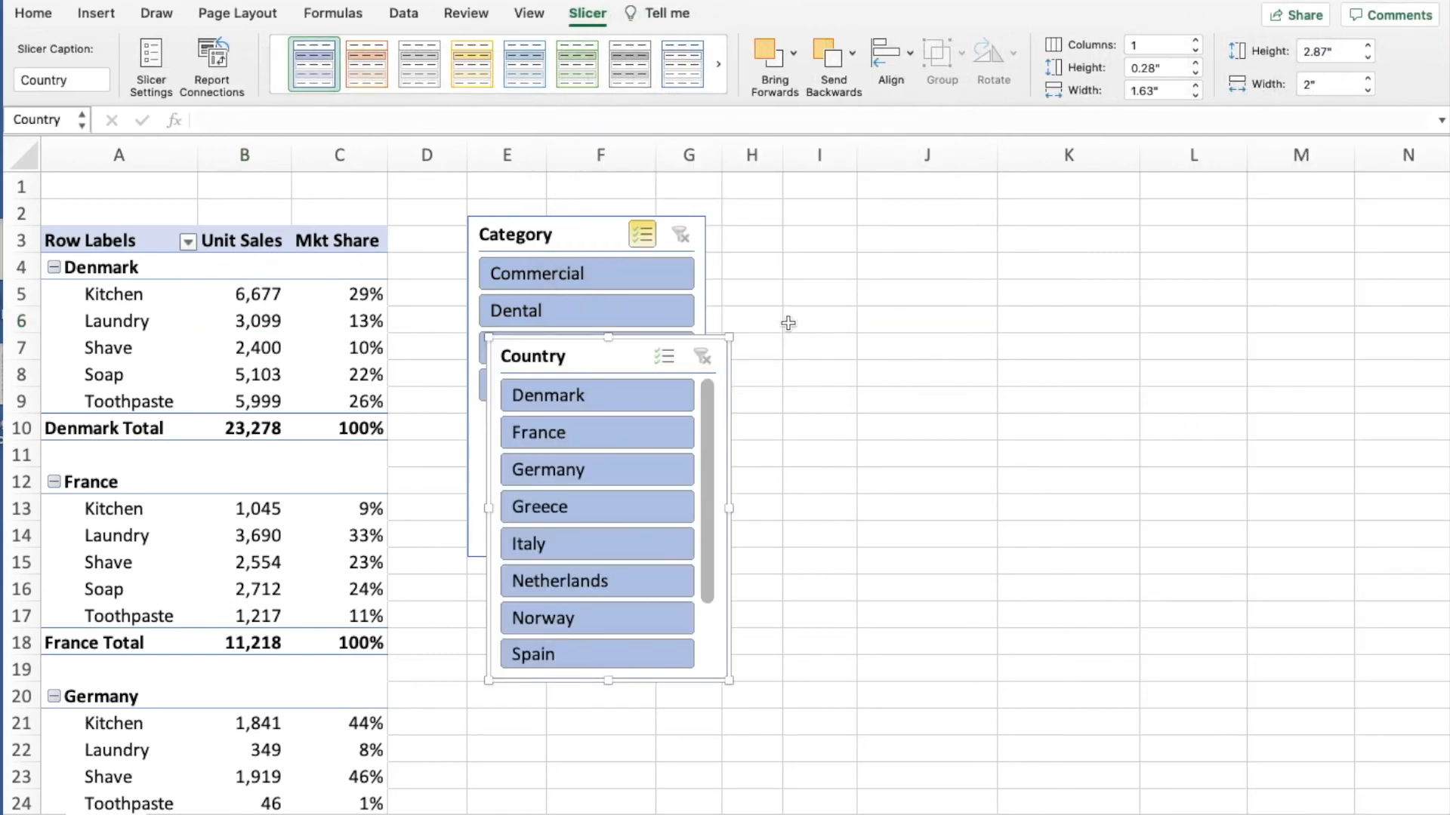
- Arrange the Category and Country slicers side by side next to the pivot table, with their upper edges level in row 2
left_click_drag(633, 359, 866, 228)
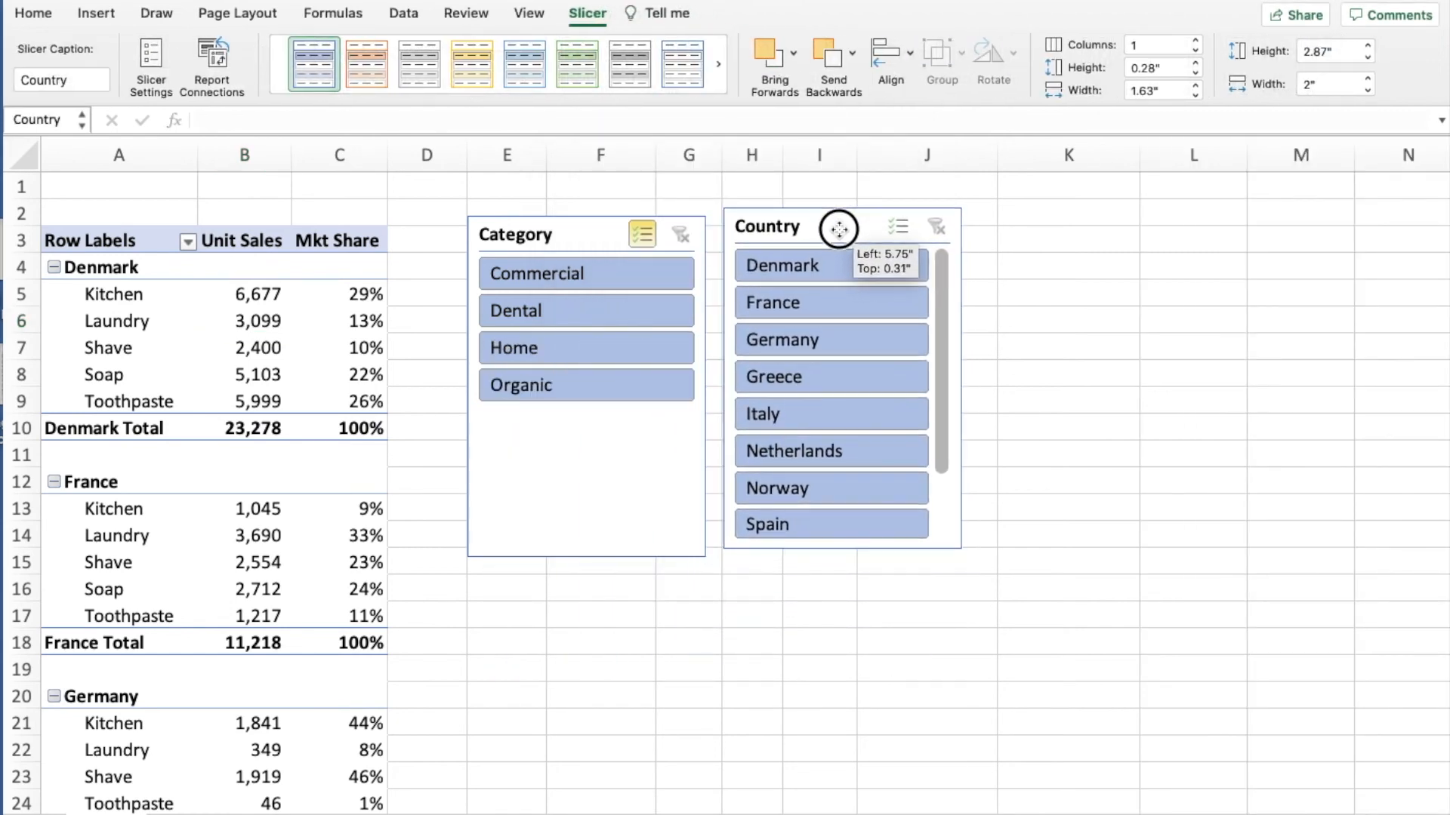
left_click_drag(604, 241, 584, 224)
left_click_drag(818, 244, 818, 229)
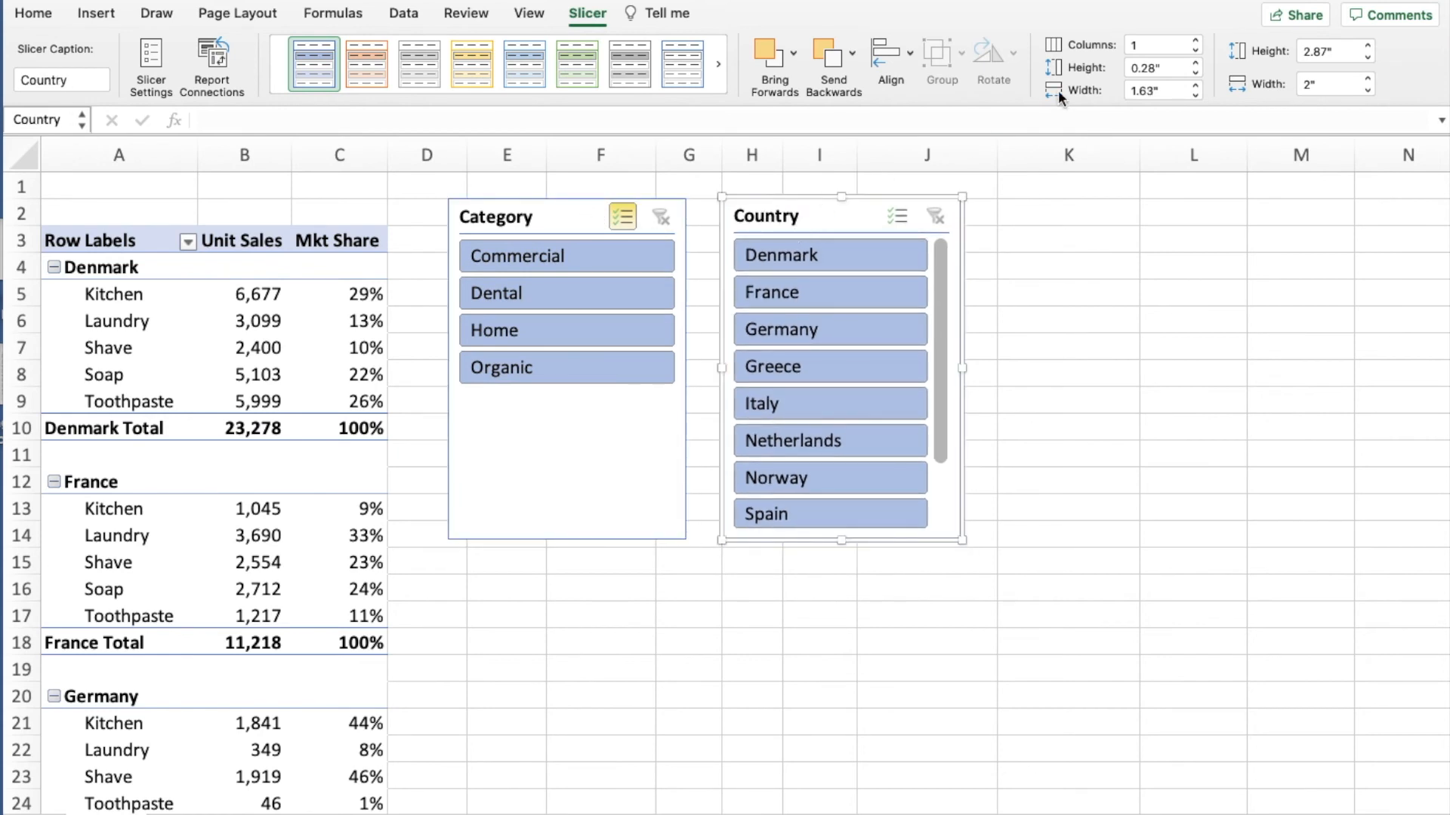
- Set the Country slicer to 2 columns and resize it to about 2.16" high and 3.39" wide
left_click(1119, 43)
type("2")
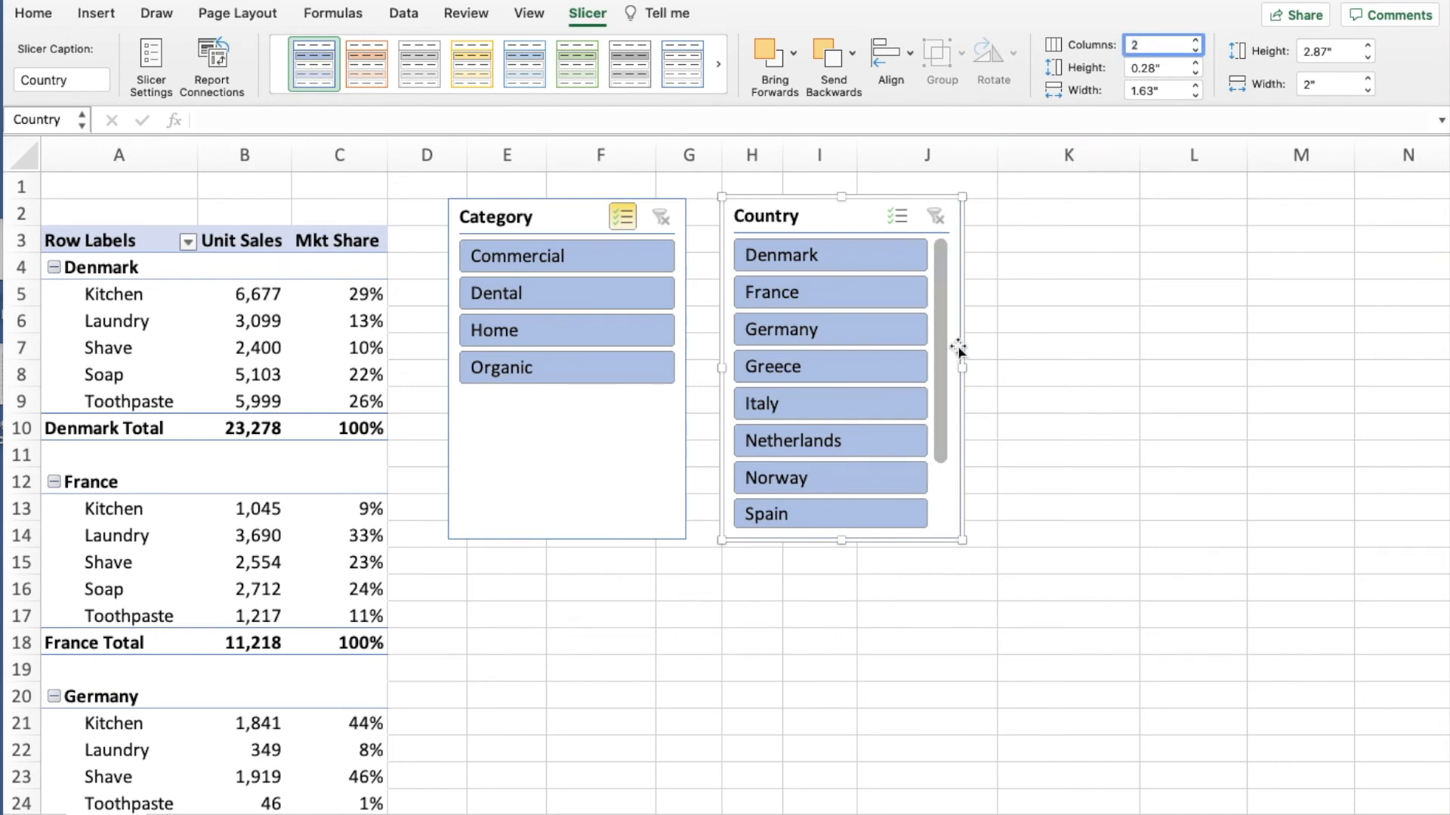
key("Return")
left_click_drag(843, 540, 848, 456)
left_click_drag(962, 326, 1126, 326)
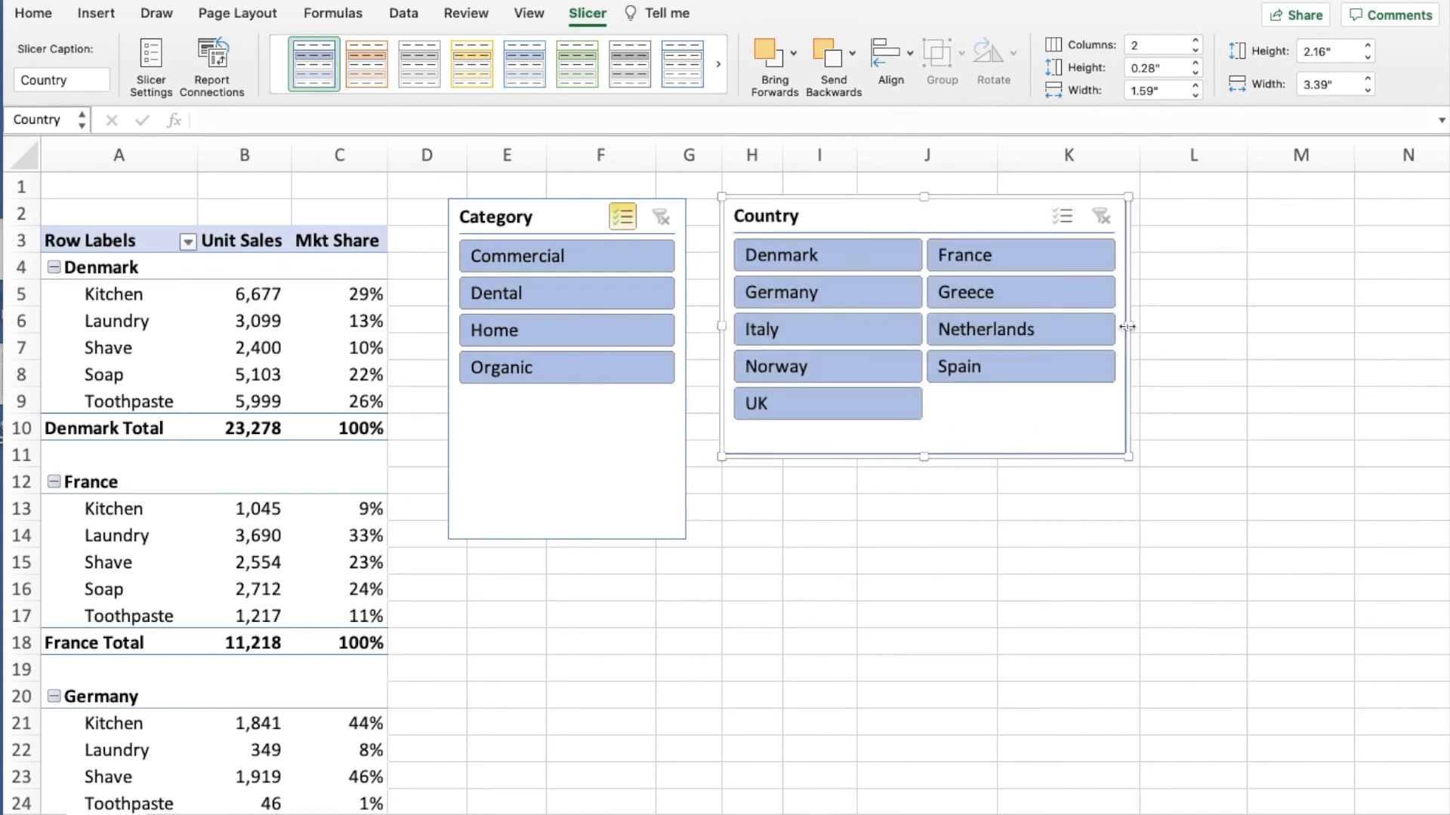
- Shorten the Category slicer to about 1.89" high and apply the dark blue slicer style to it
left_click(593, 498)
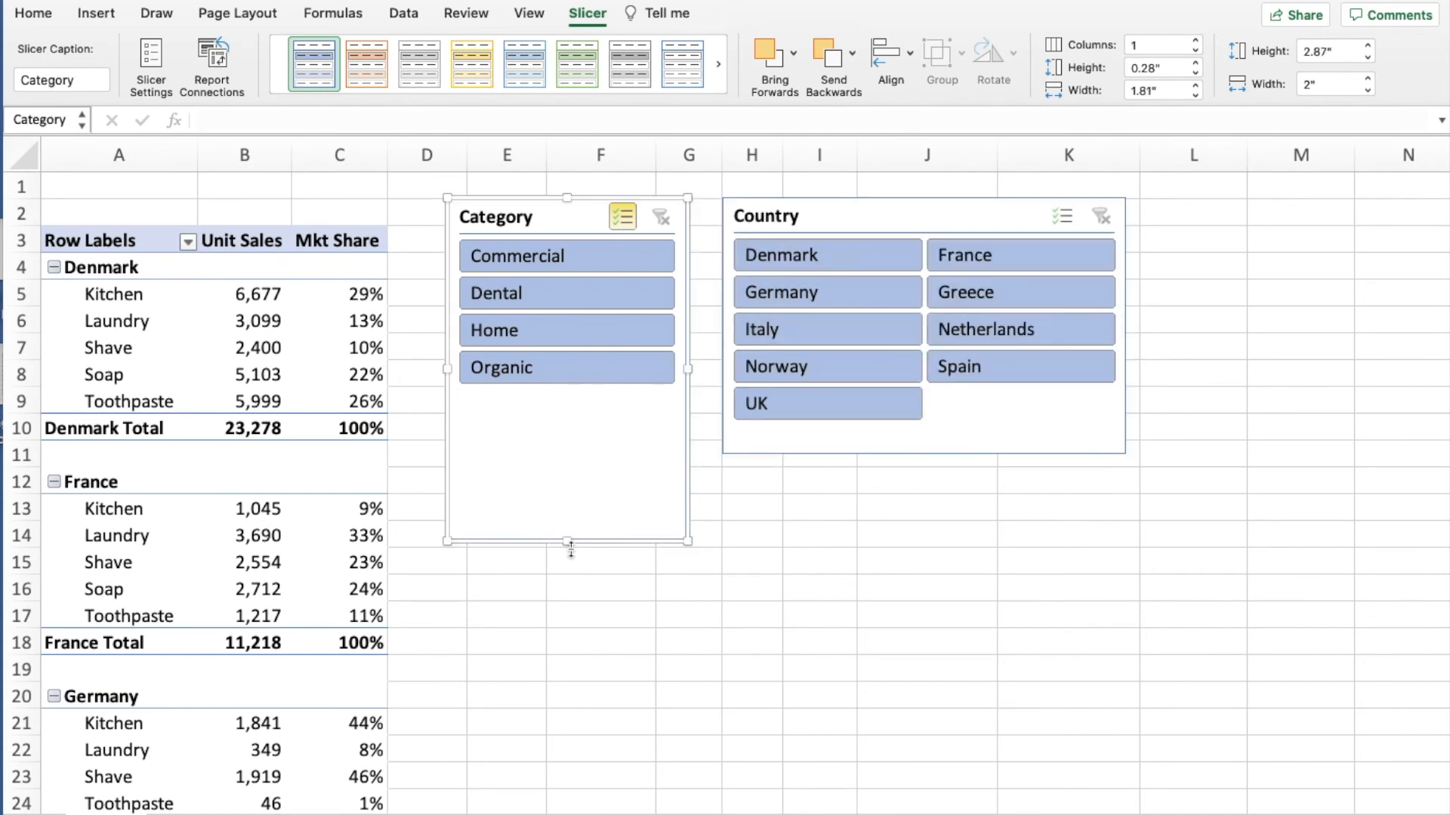
left_click_drag(566, 541, 576, 424)
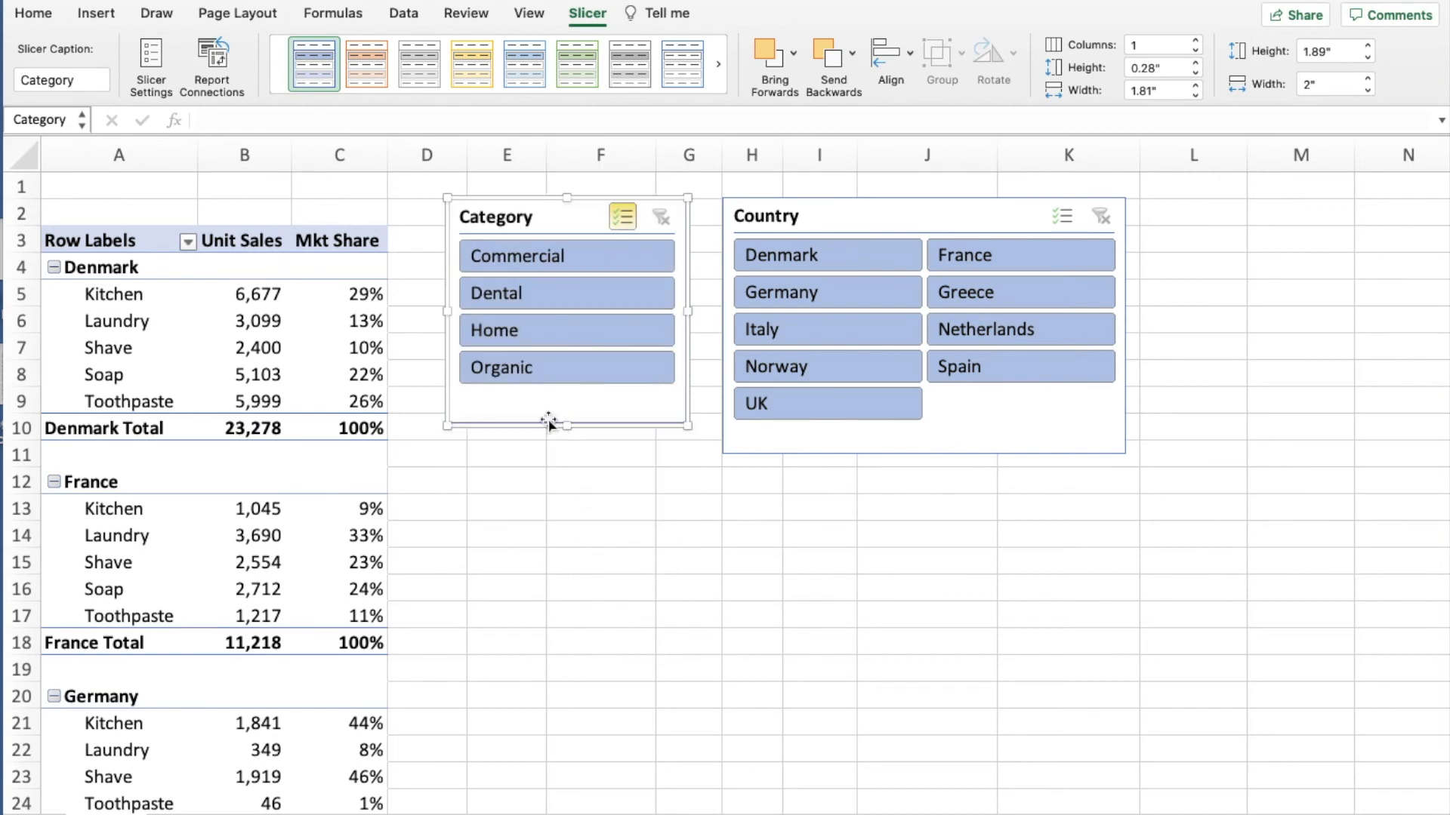
left_click(494, 97)
left_click(418, 295)
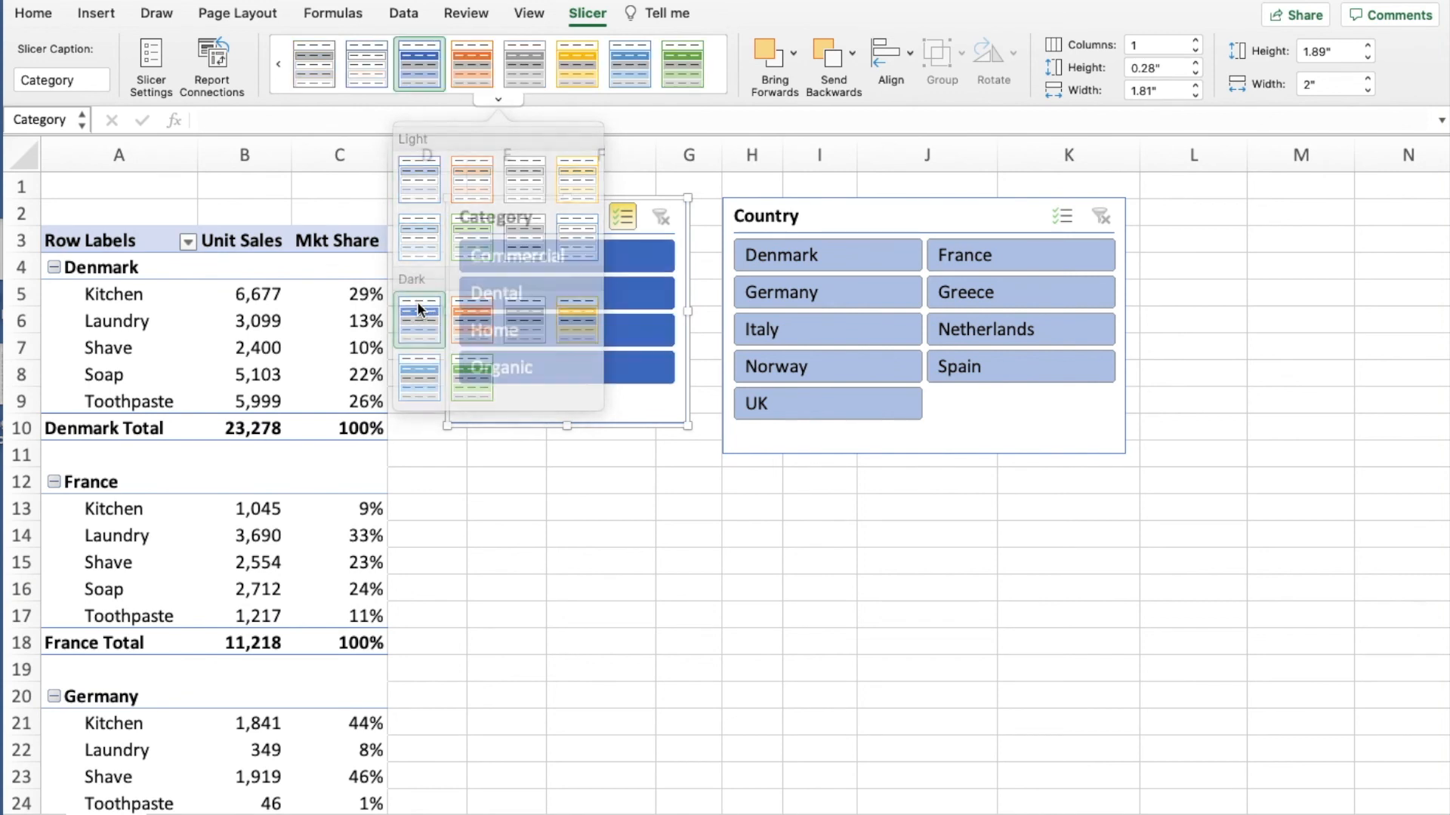
- Apply the dark green slicer style to the Country slicer
left_click(848, 220)
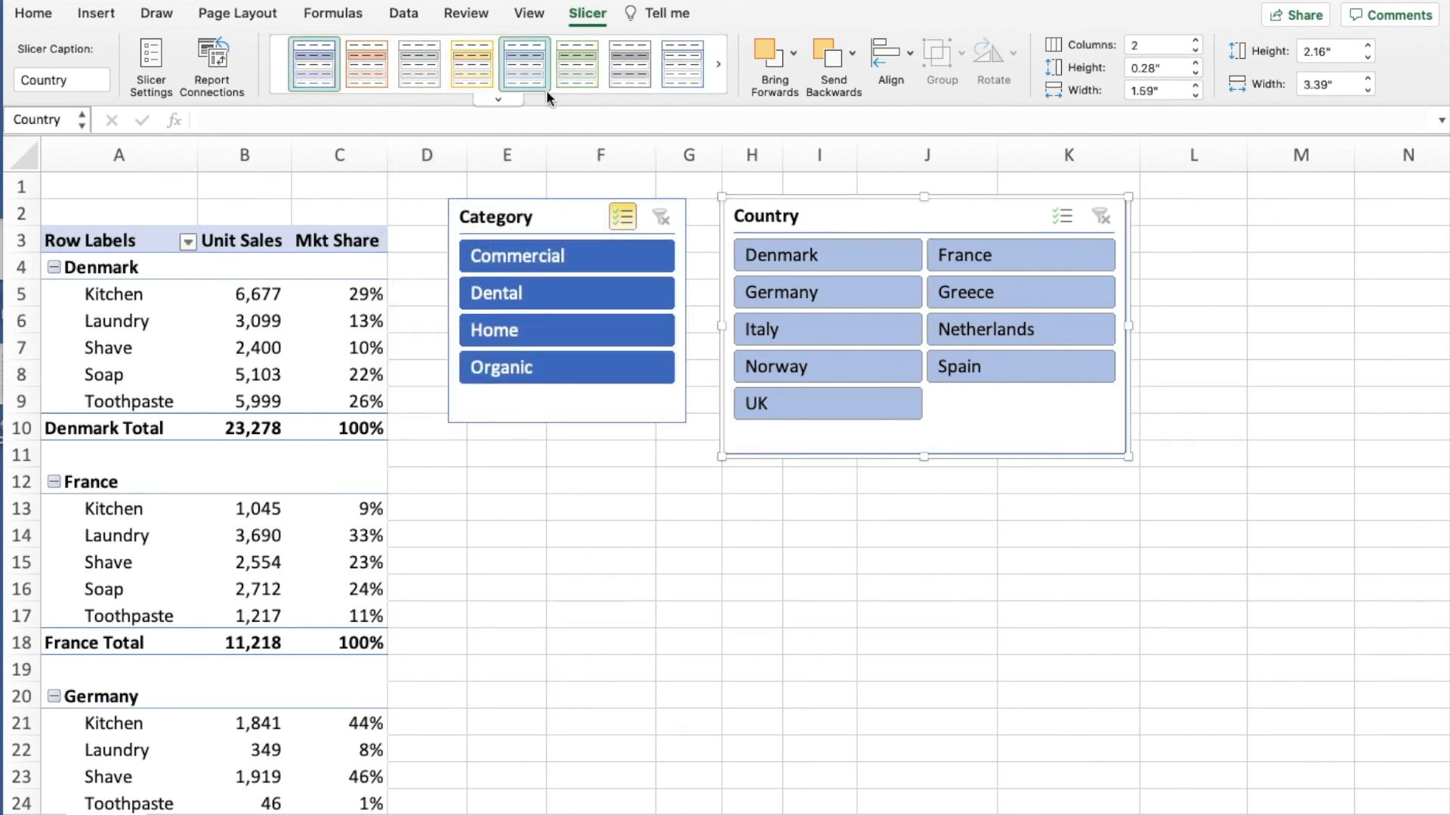
left_click(498, 99)
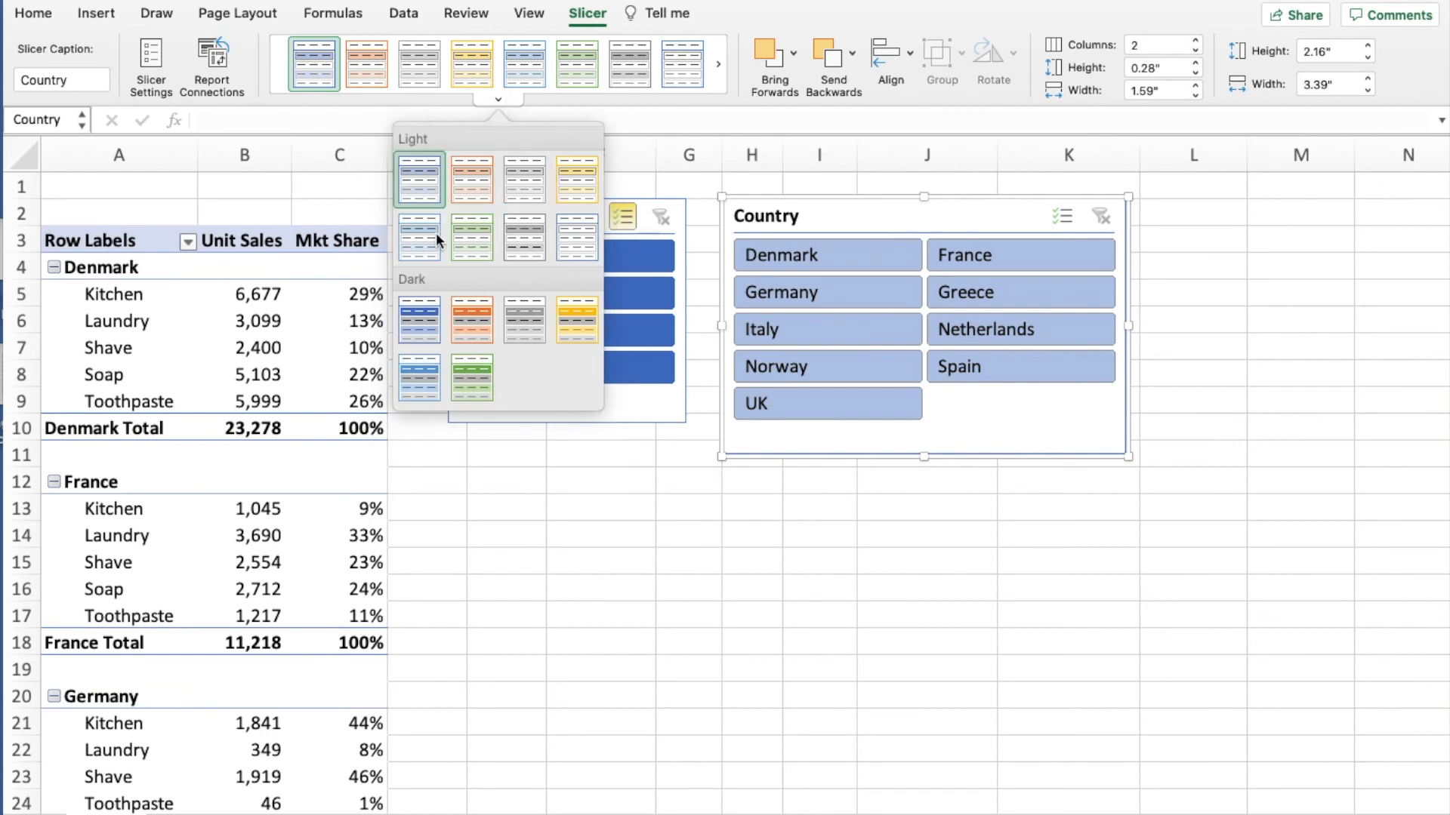
left_click(471, 373)
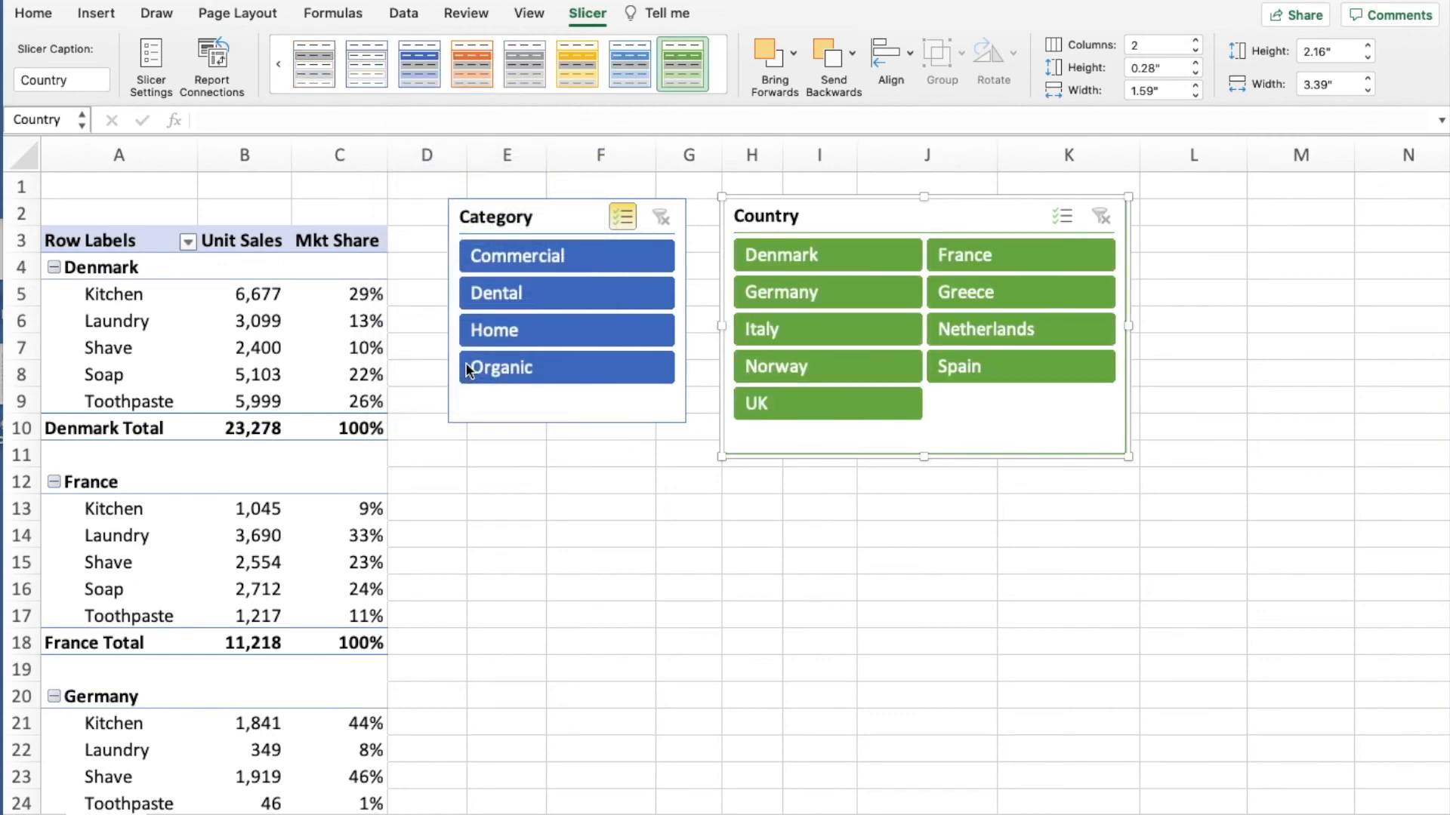
left_click(539, 505)
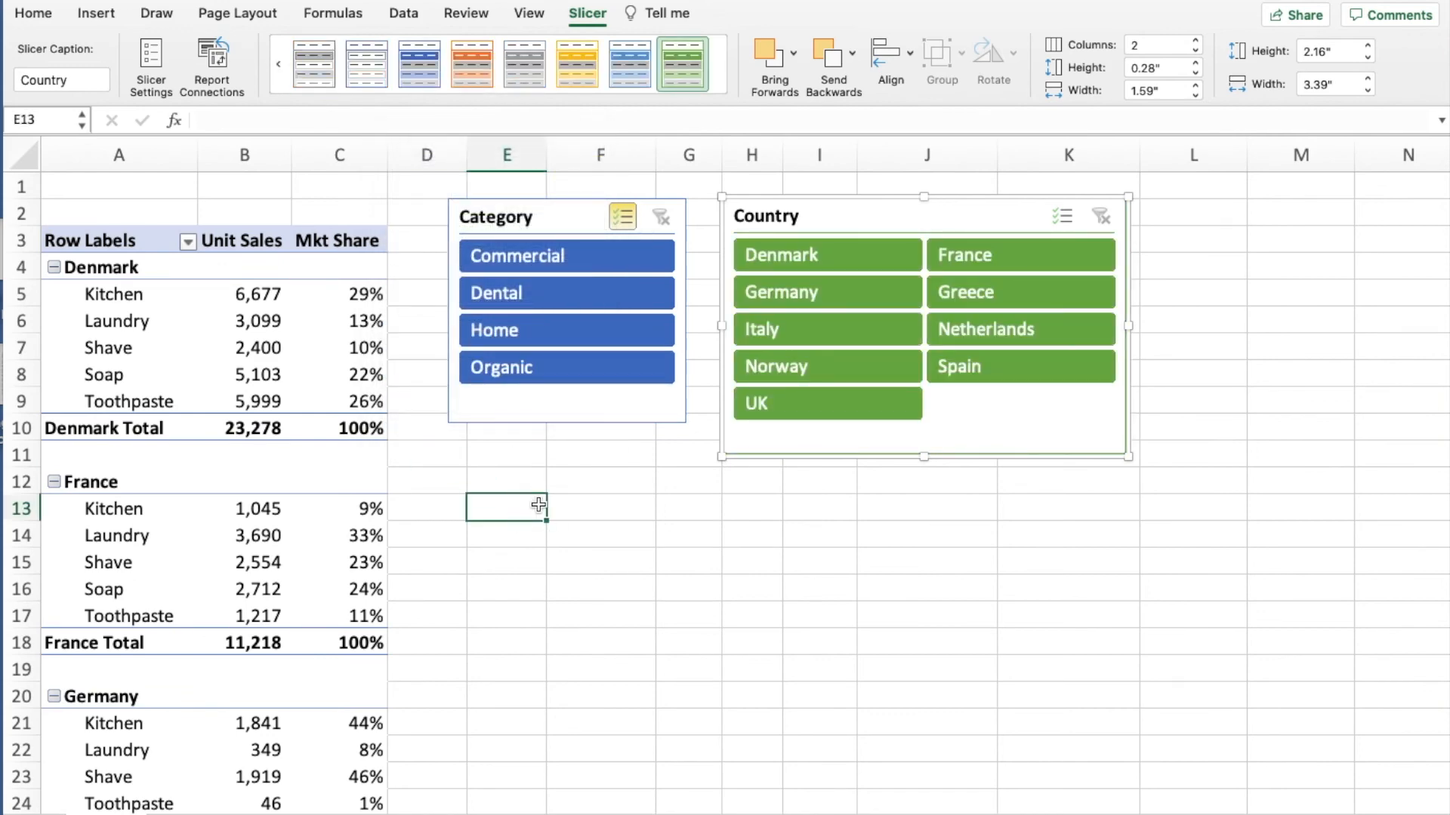
- Insert a timeline for the Date field of the pivot table and place it beneath the Category slicer, starting around row 12
left_click(264, 321)
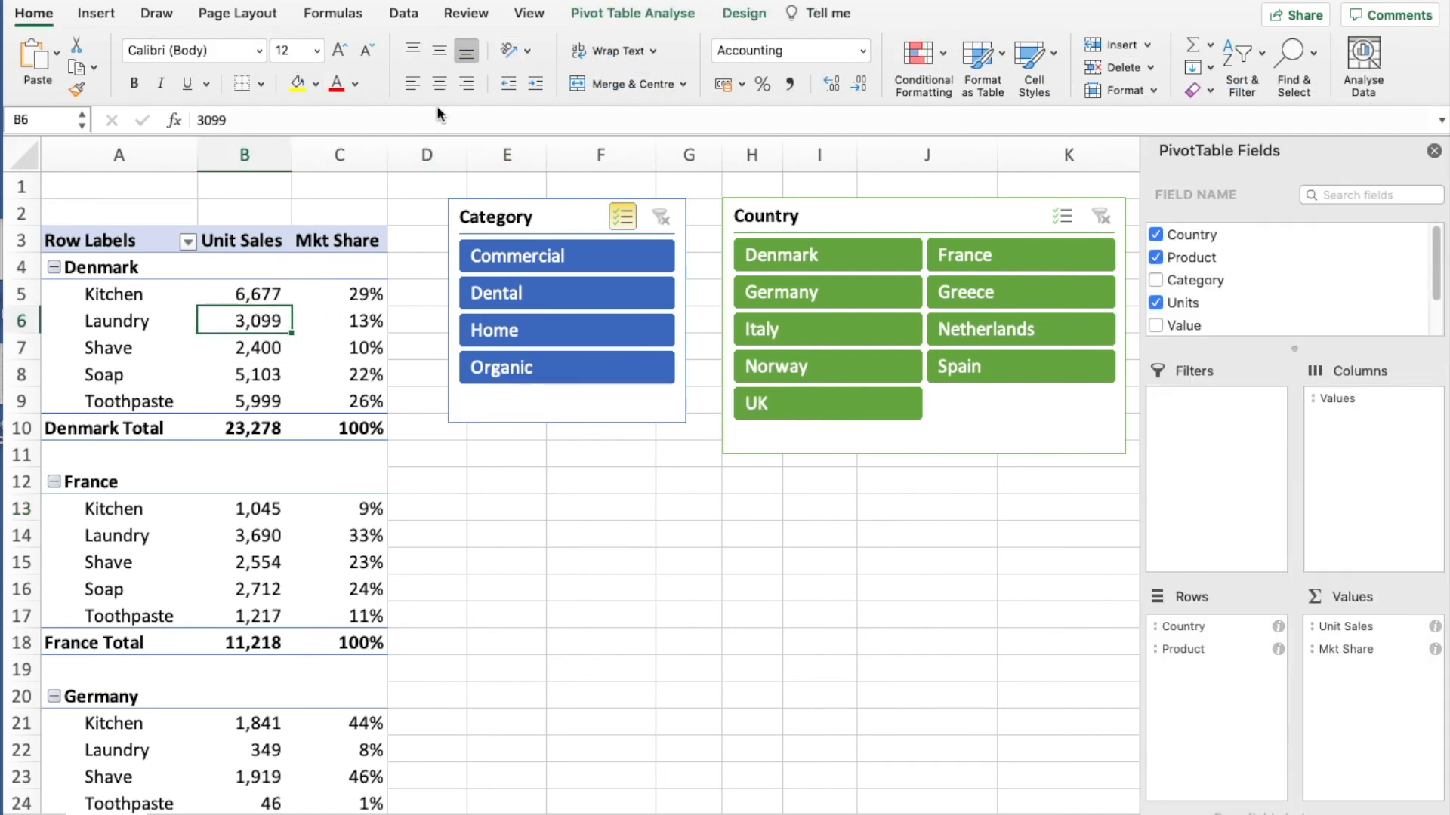
left_click(634, 15)
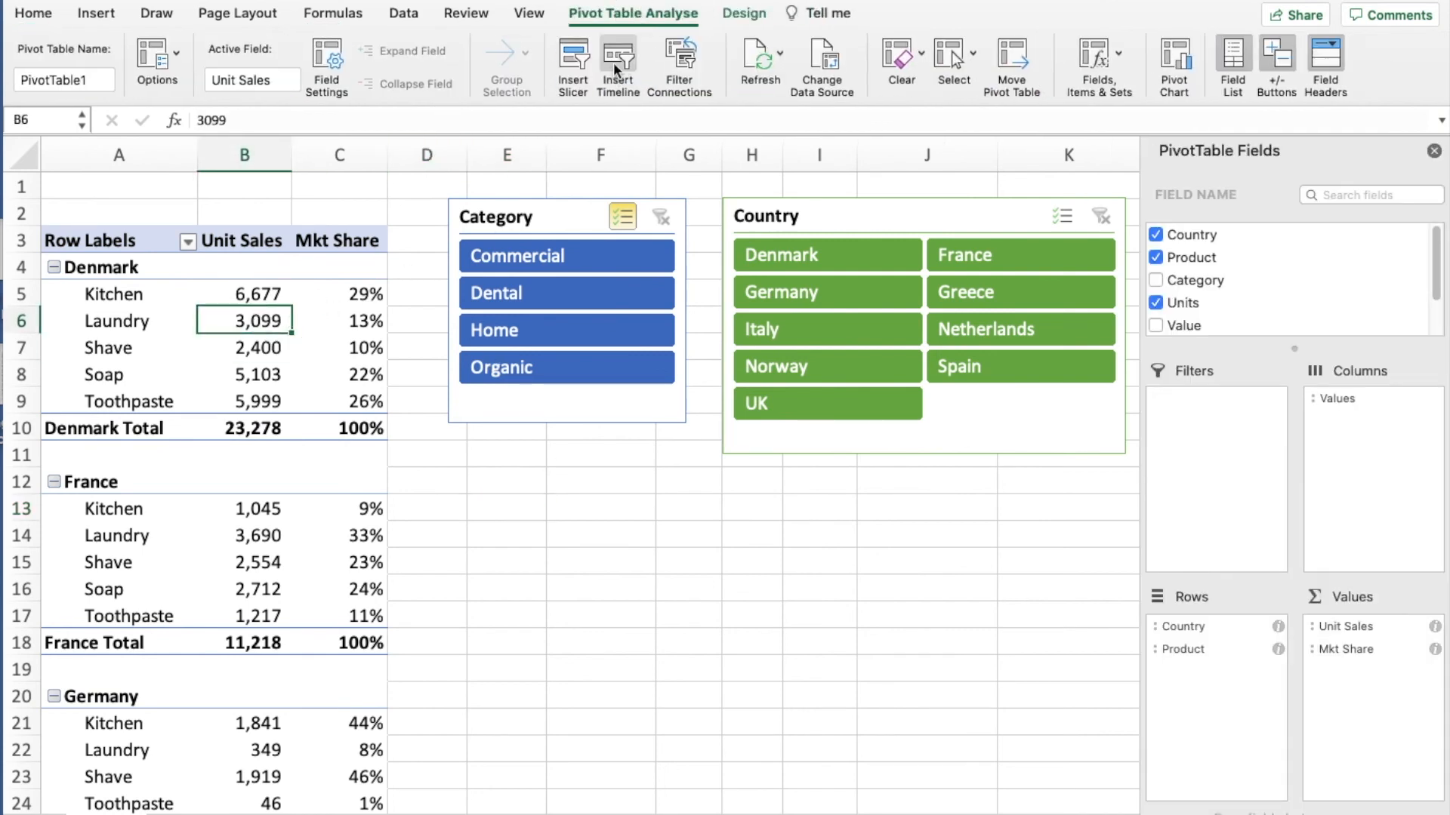
left_click(613, 62)
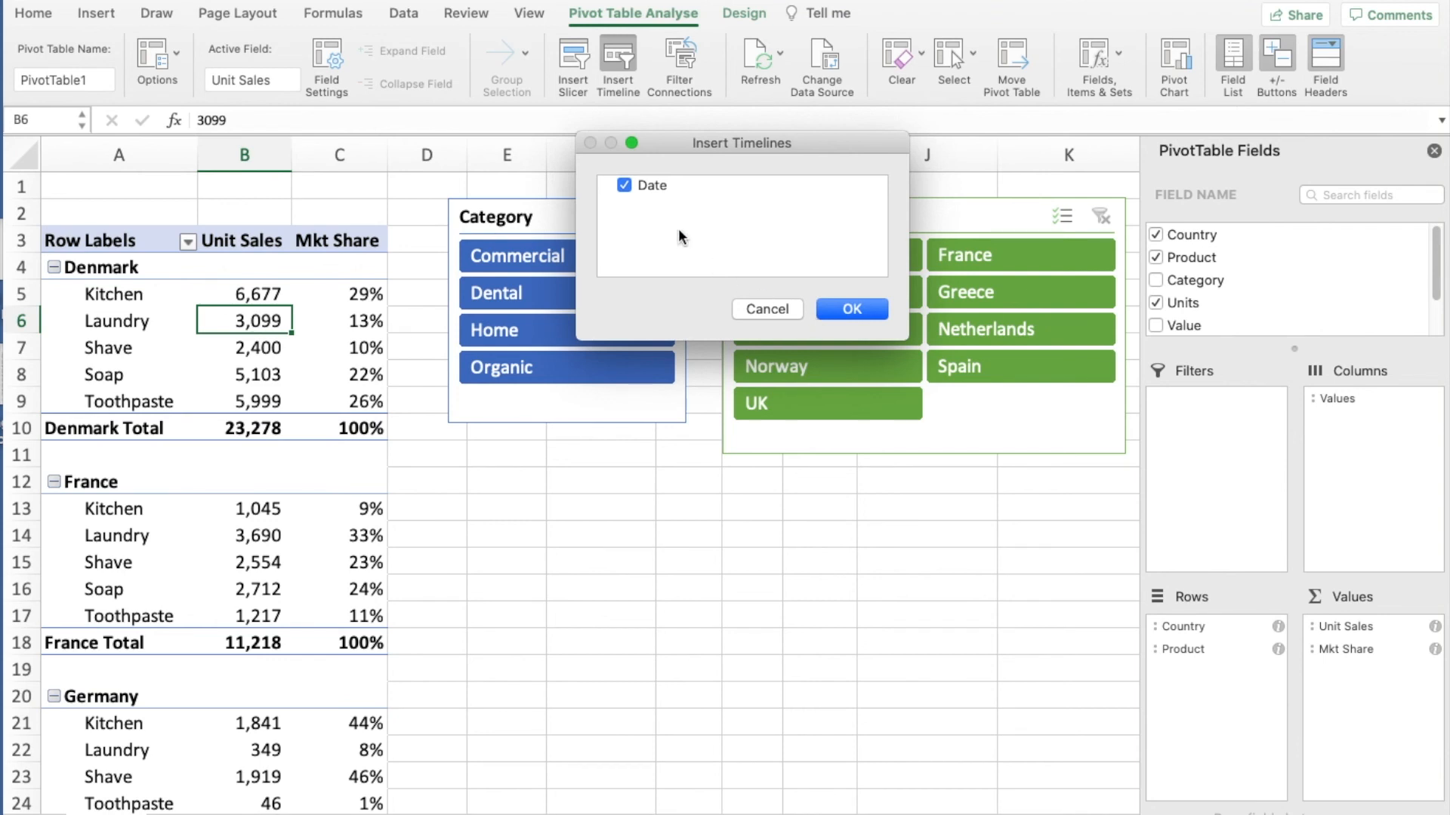
left_click(833, 308)
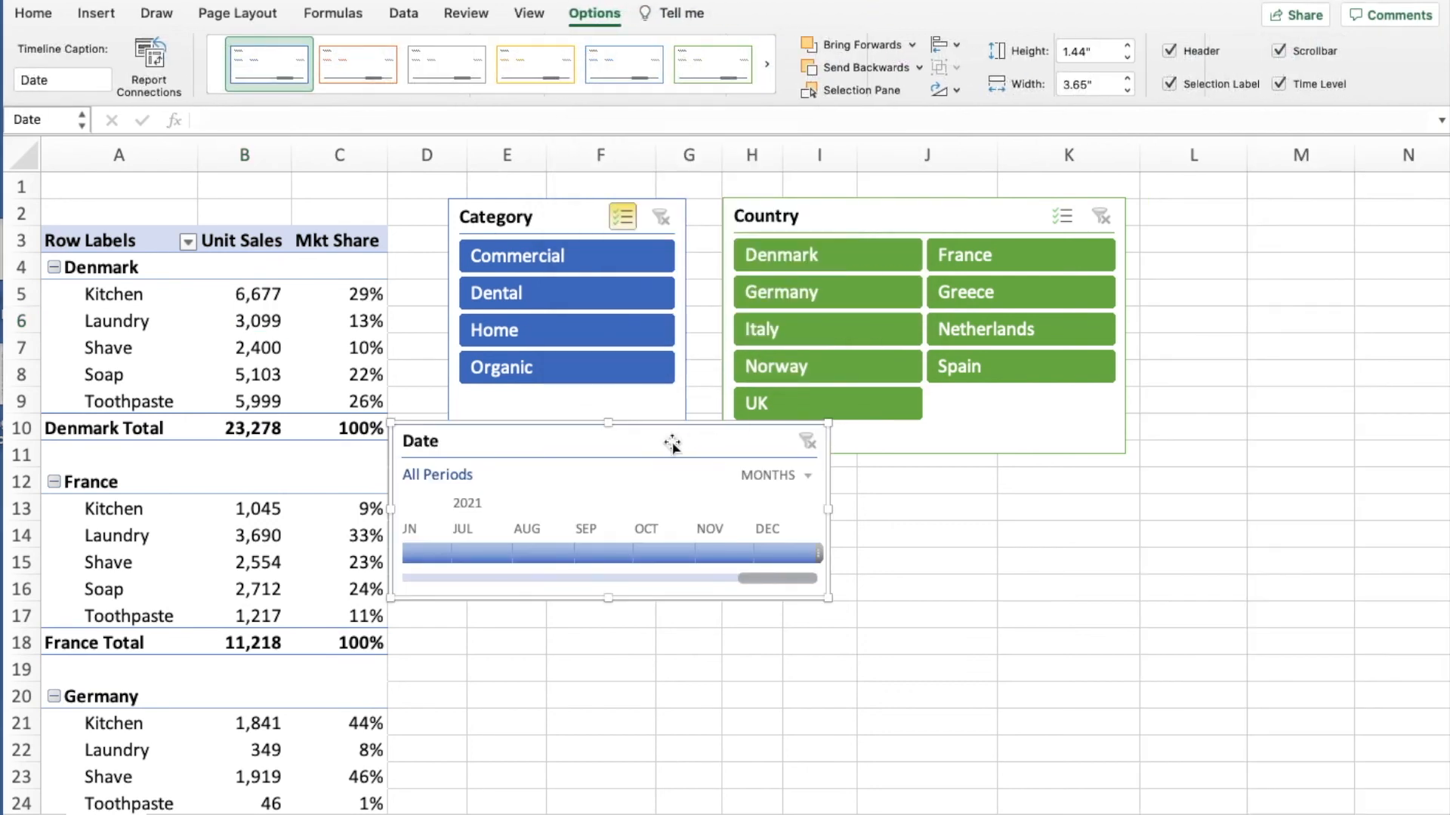
left_click_drag(668, 443, 716, 487)
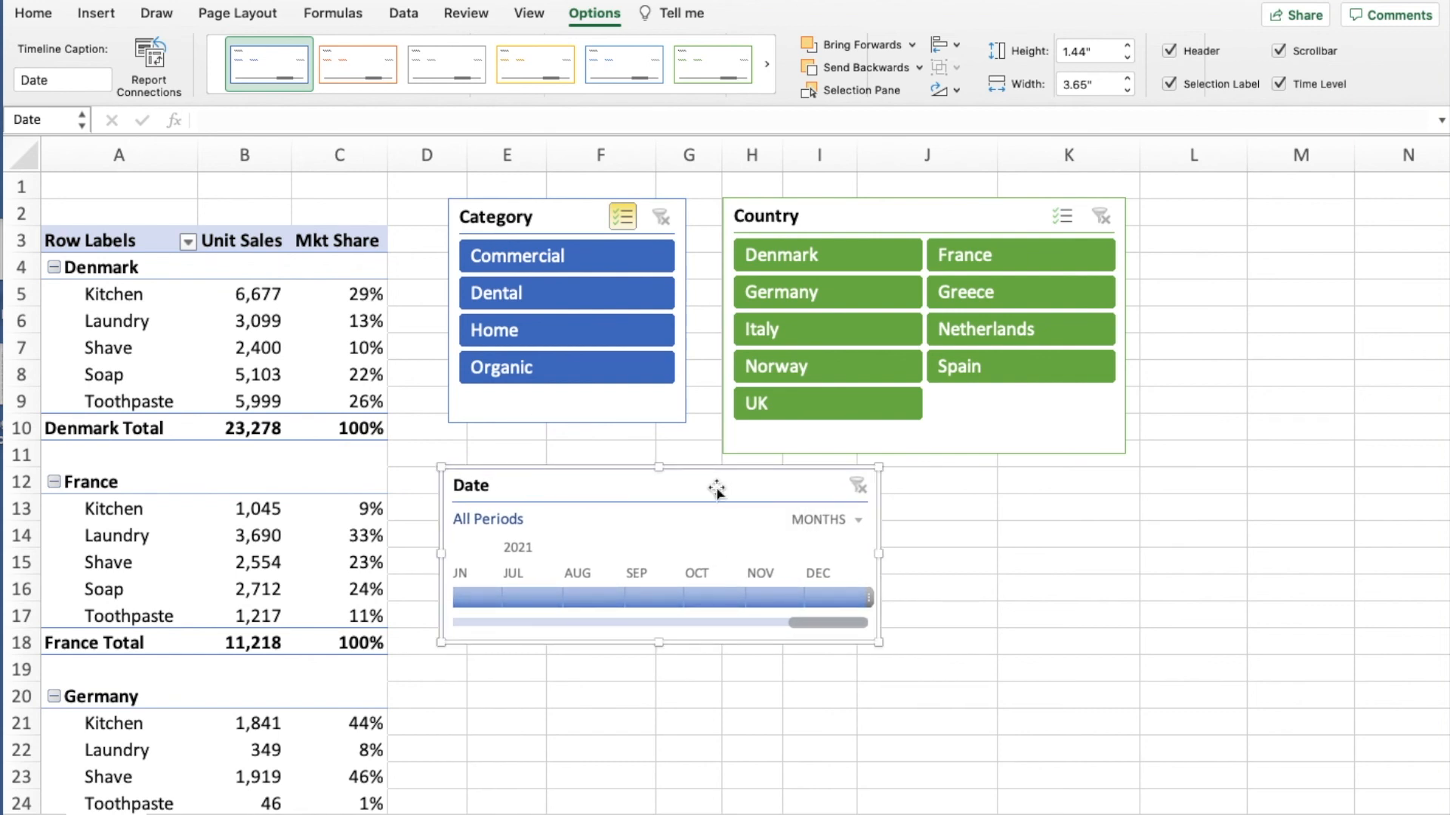
- Set the Date timeline to years and filter the pivot table to 2020, extending the range to 2020 - 2021
left_click(860, 519)
left_click(855, 519)
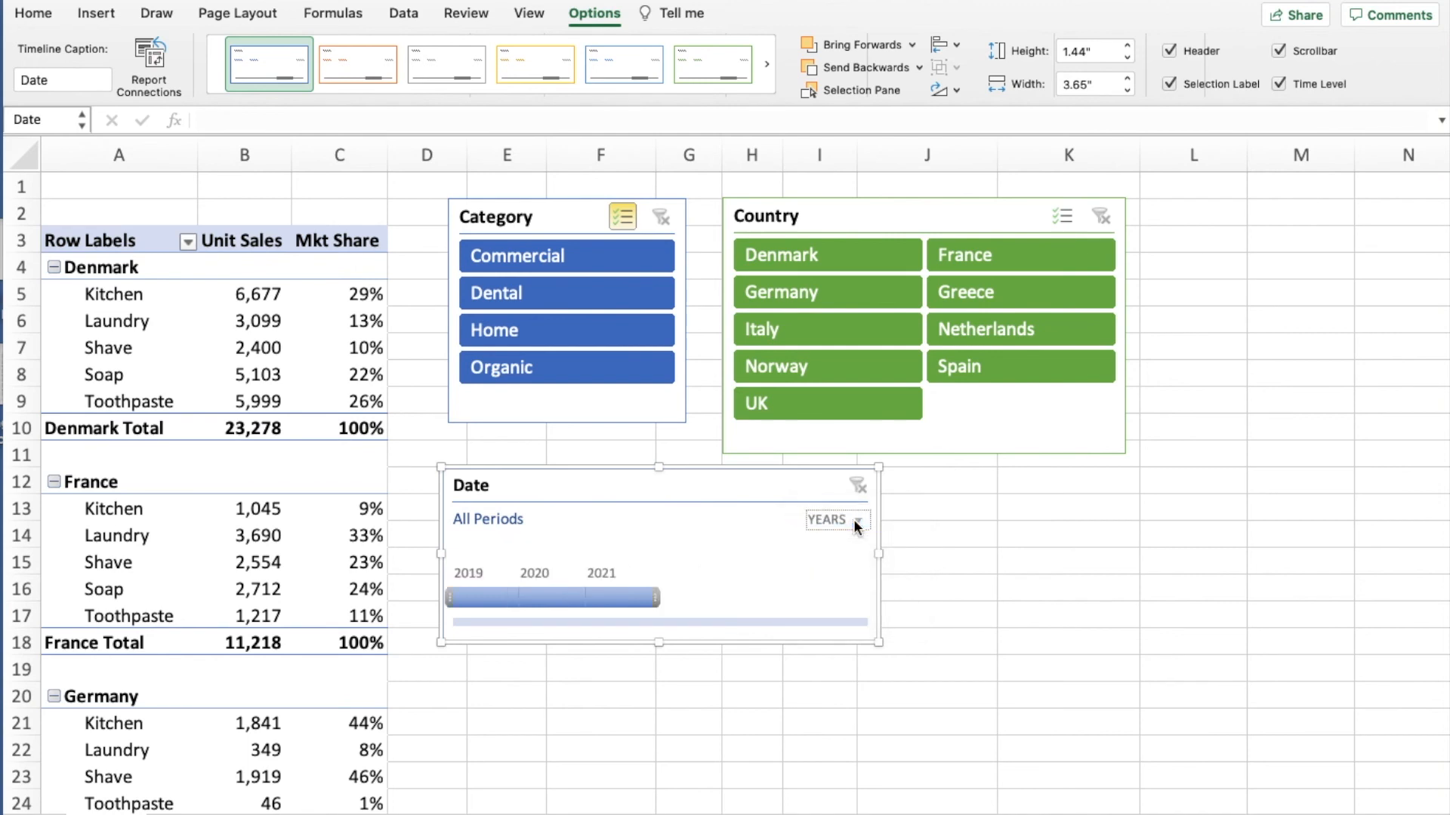
left_click(556, 601)
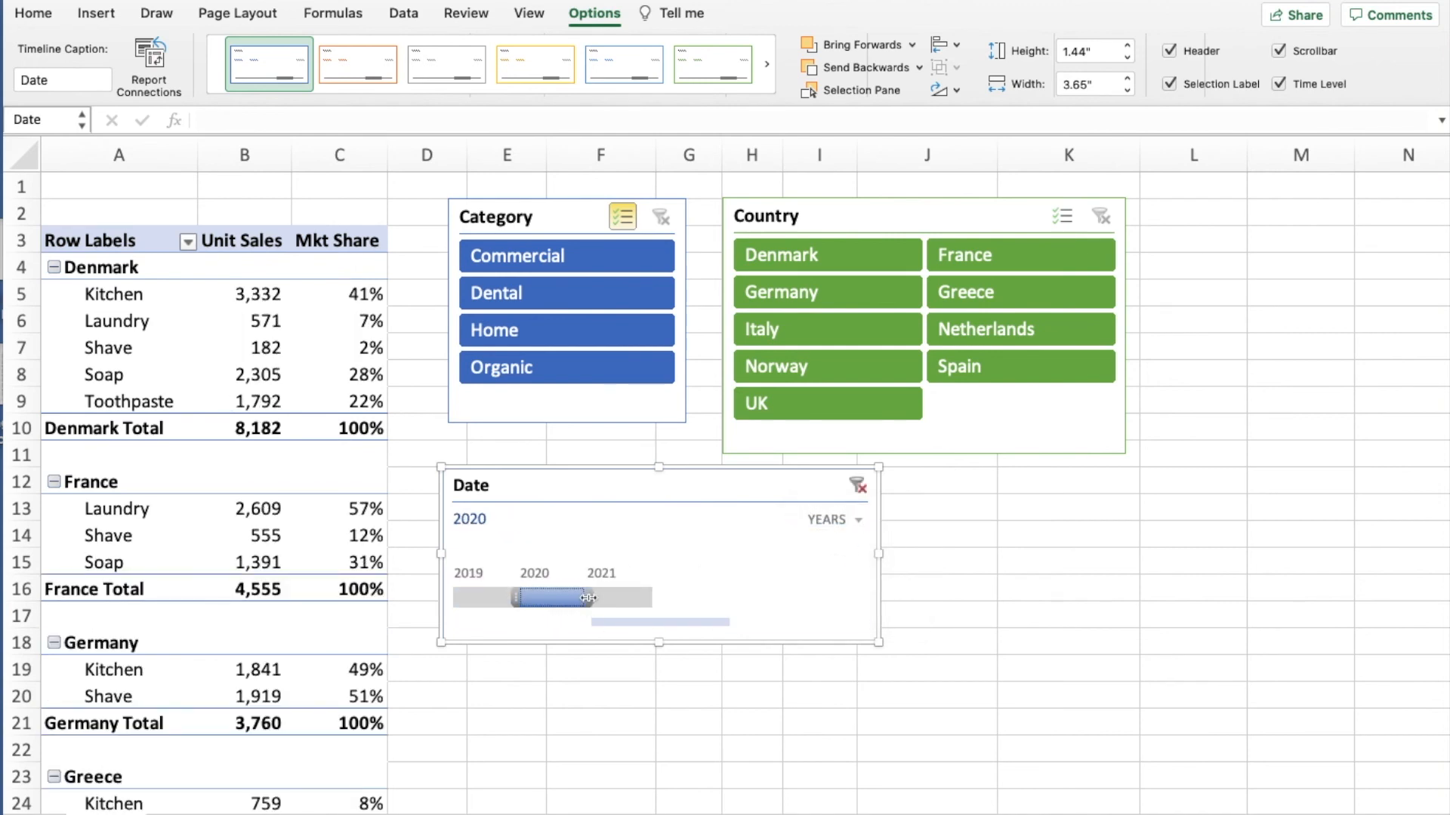
left_click_drag(588, 598, 636, 596)
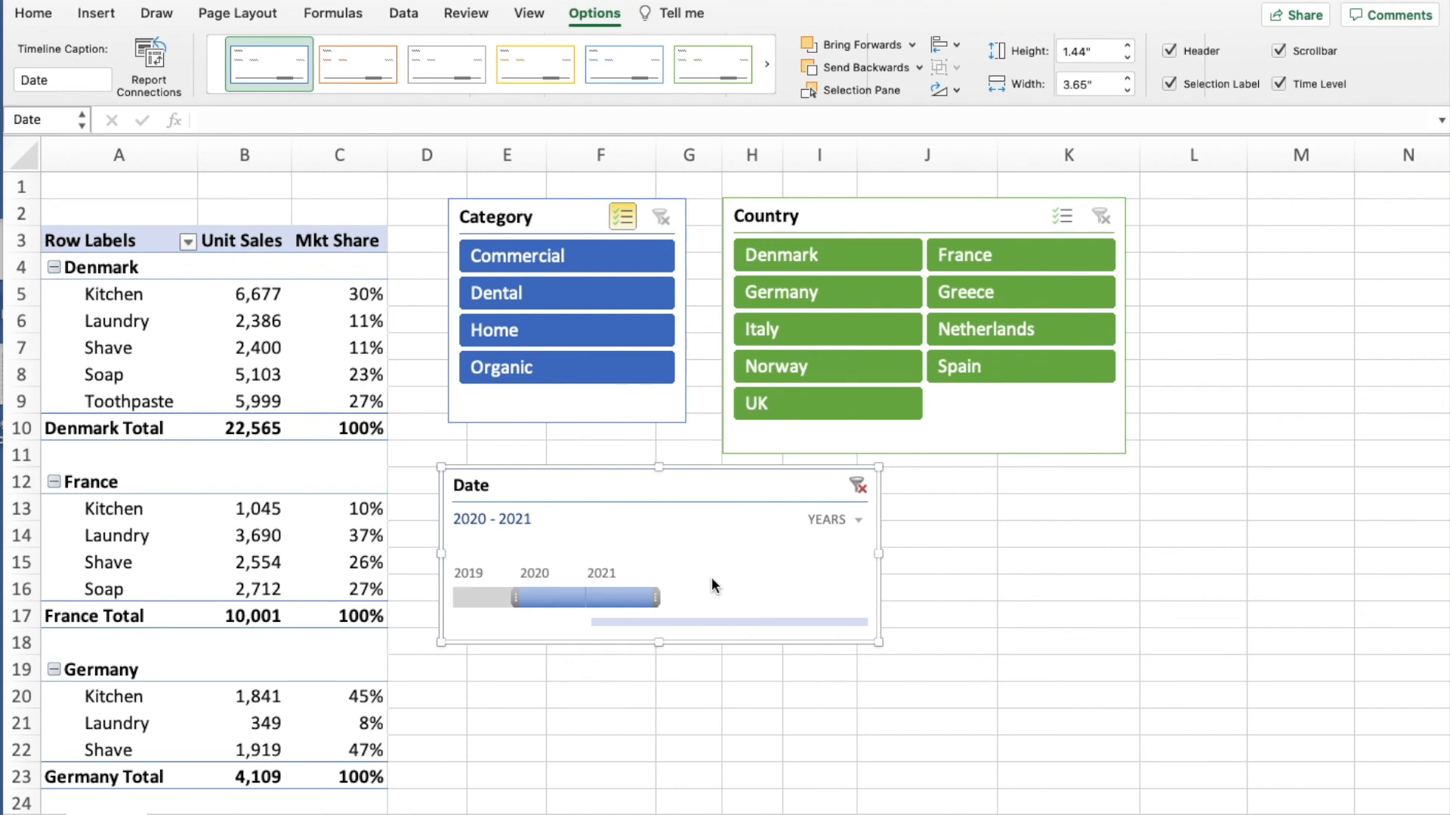
- Try filtering the pivot table to Q3 2019 with the Date timeline in quarters, and clear the date filter
left_click(853, 521)
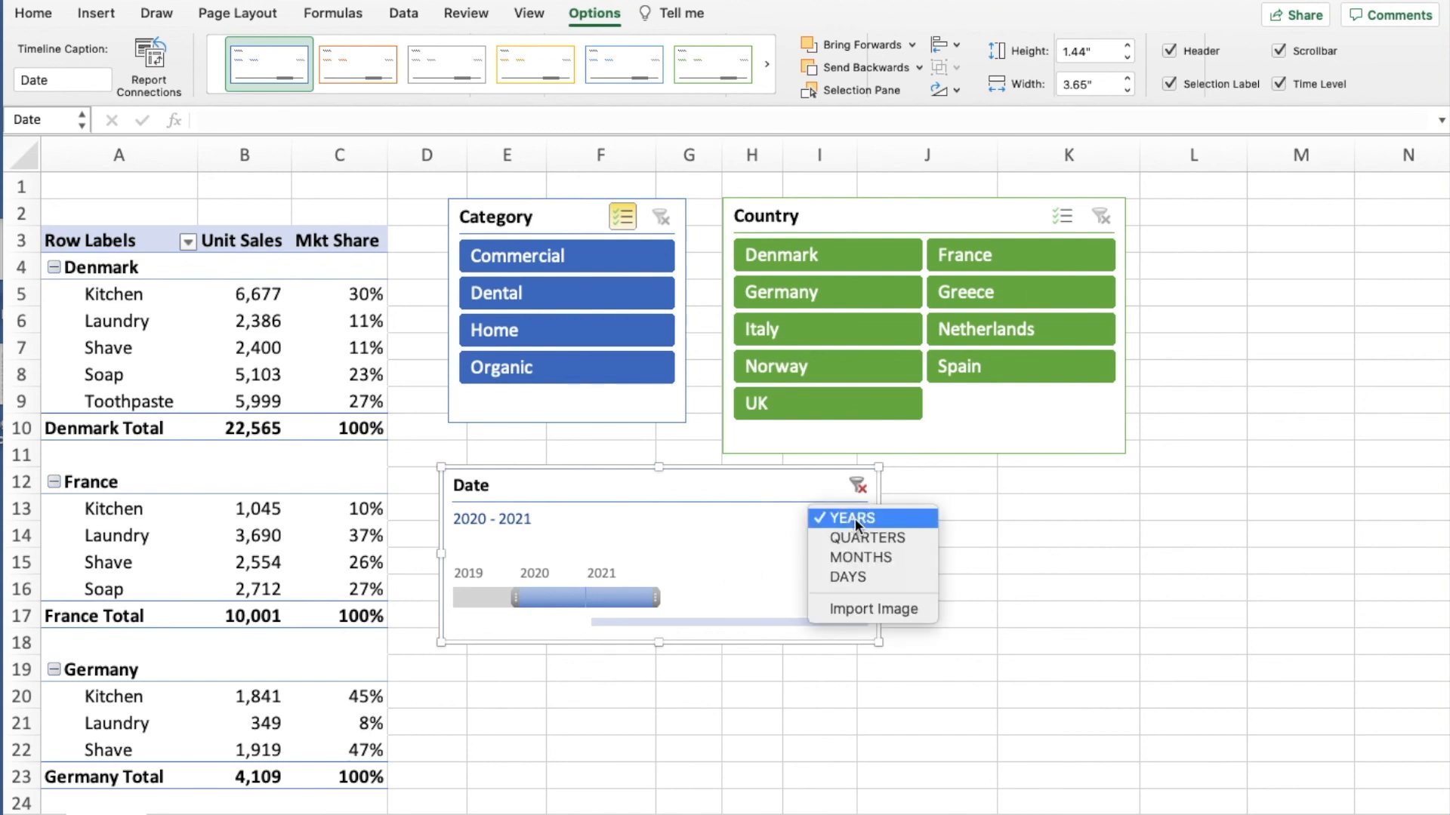
left_click(853, 534)
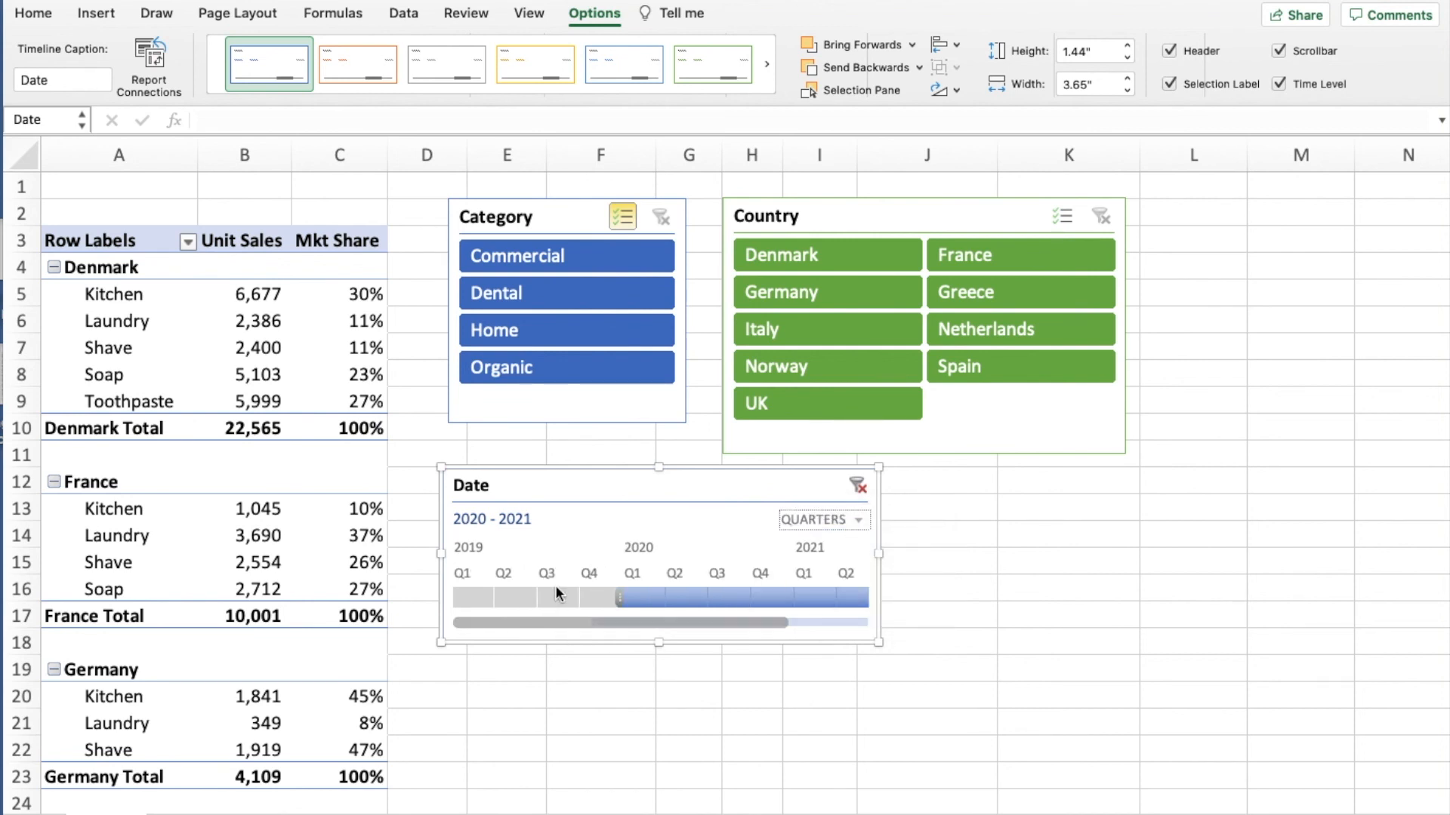
left_click(556, 593)
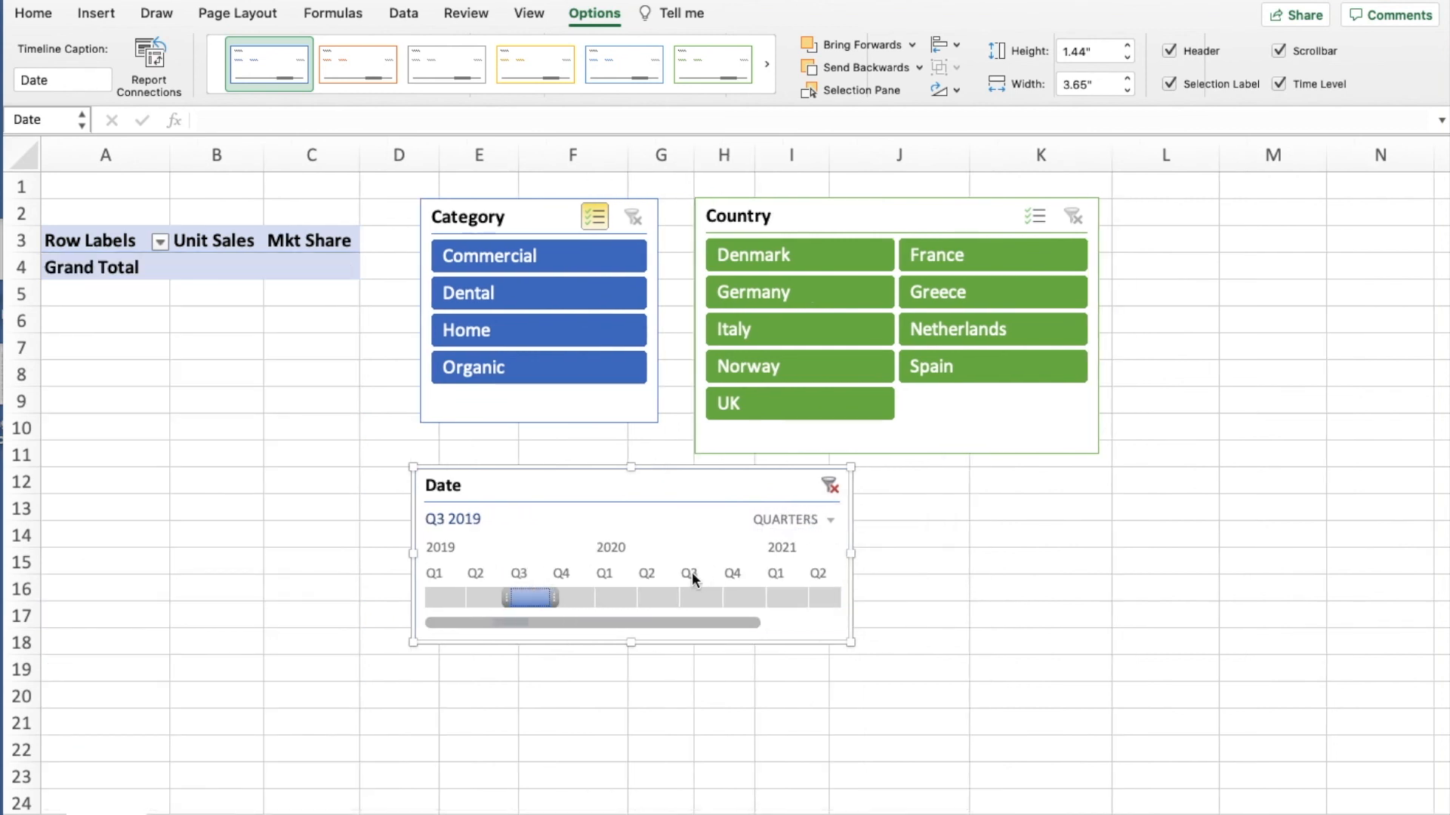
left_click(830, 487)
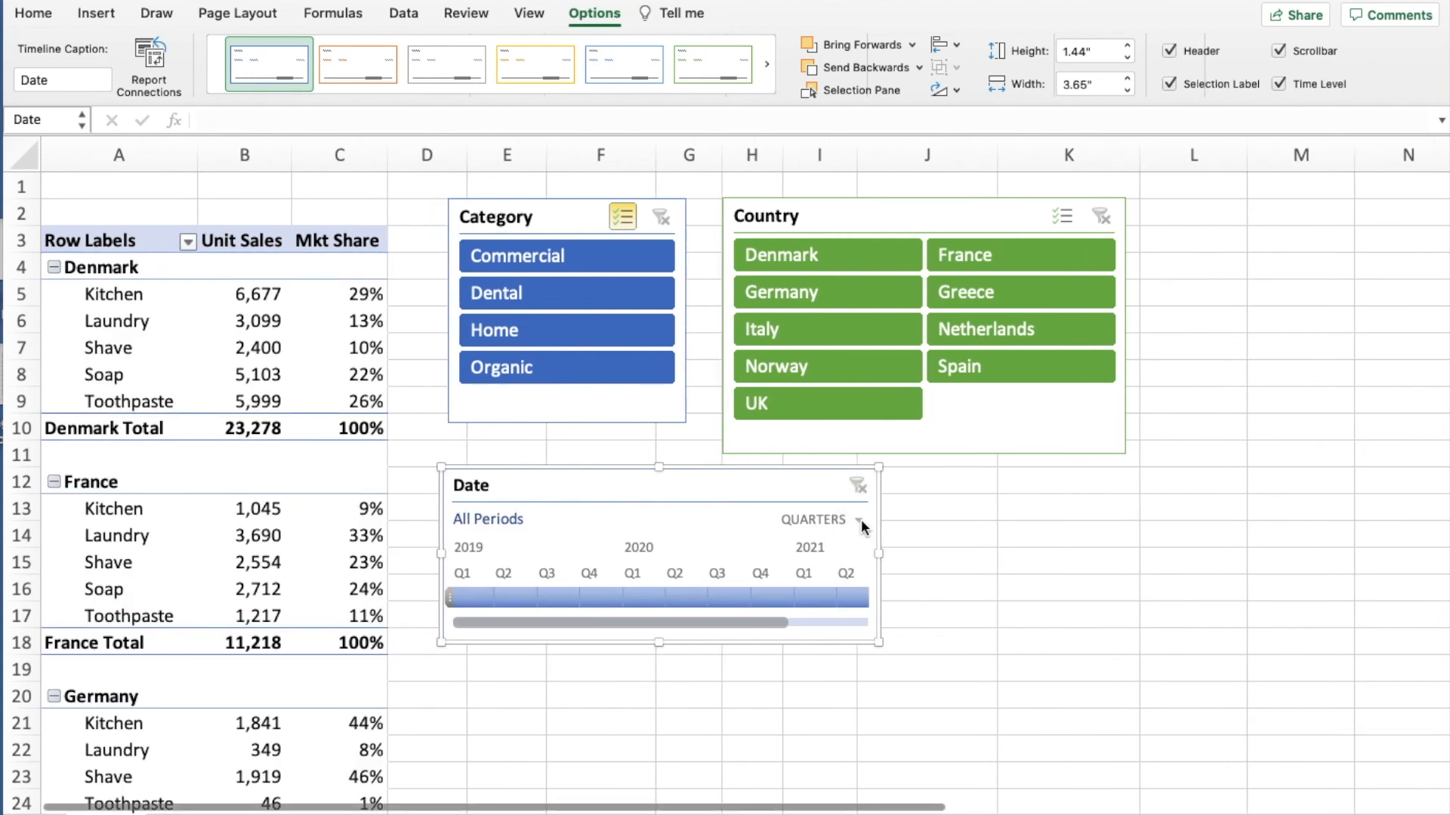
- Try the Date timeline's months and days time levels
left_click(861, 519)
left_click(850, 558)
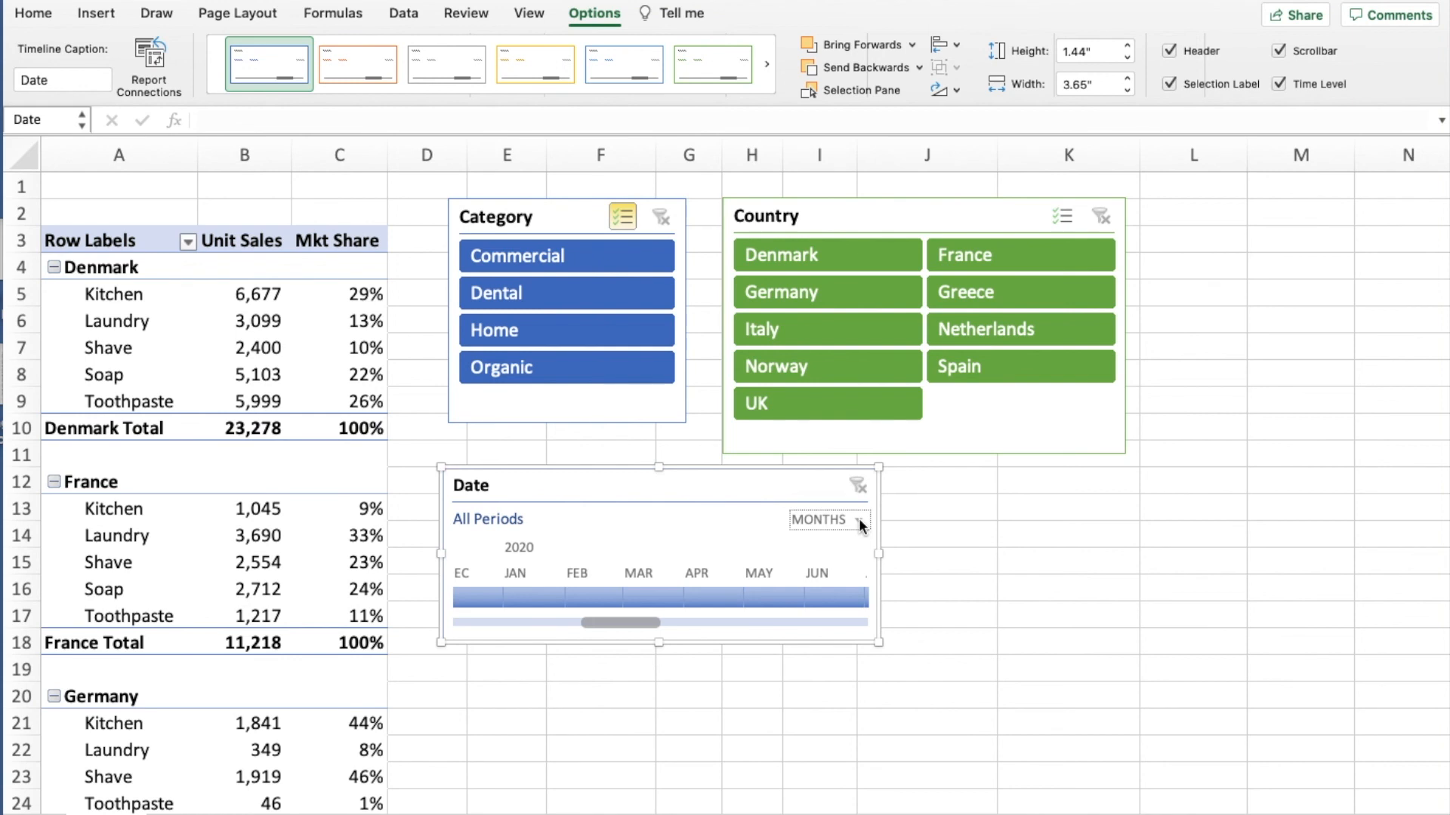
left_click(859, 519)
left_click(835, 560)
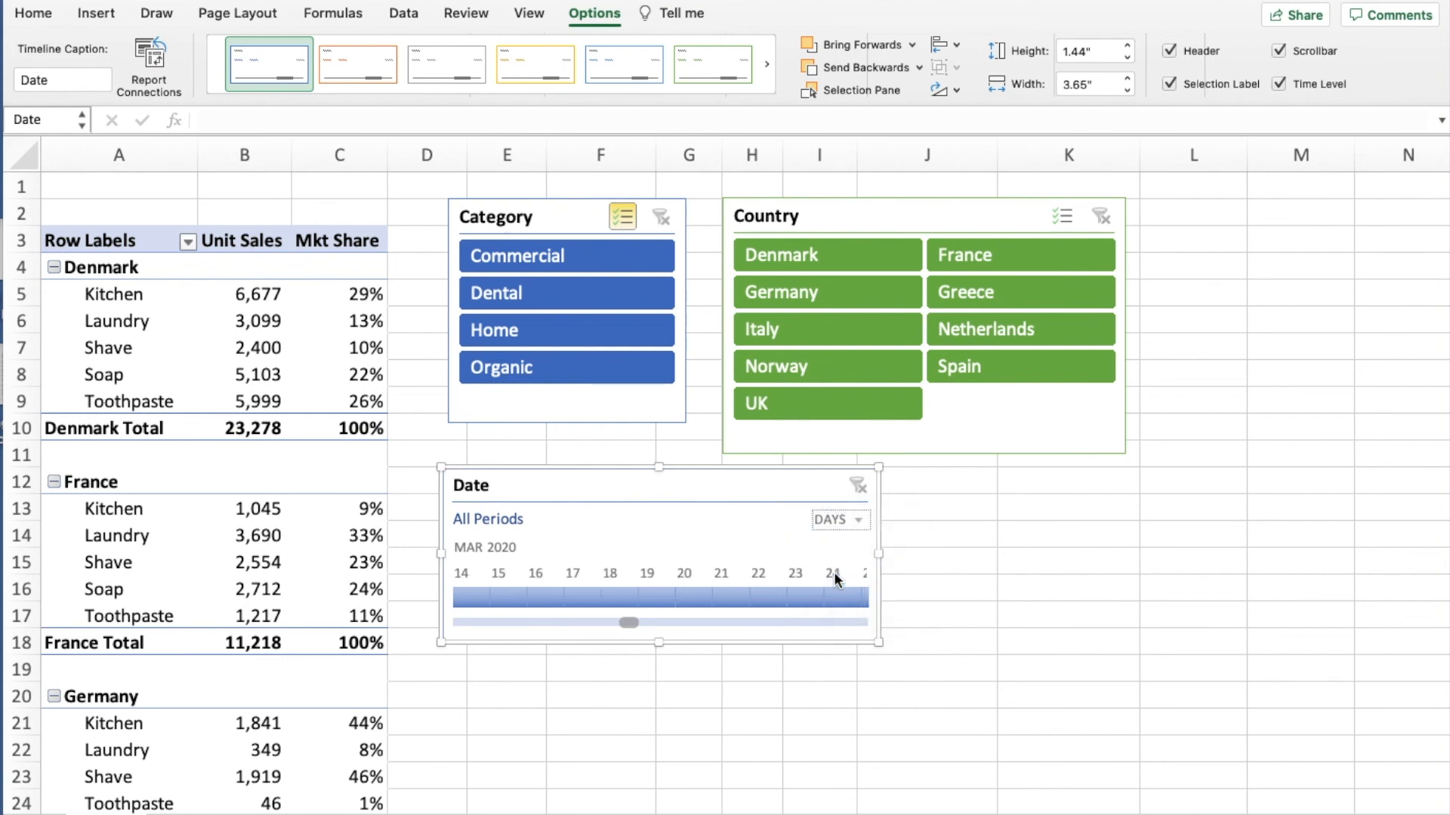
- Return the Date timeline to years and try filtering the pivot table to 2020, clearing the date filter again
left_click(857, 517)
left_click(861, 493)
left_click(858, 518)
left_click(857, 518)
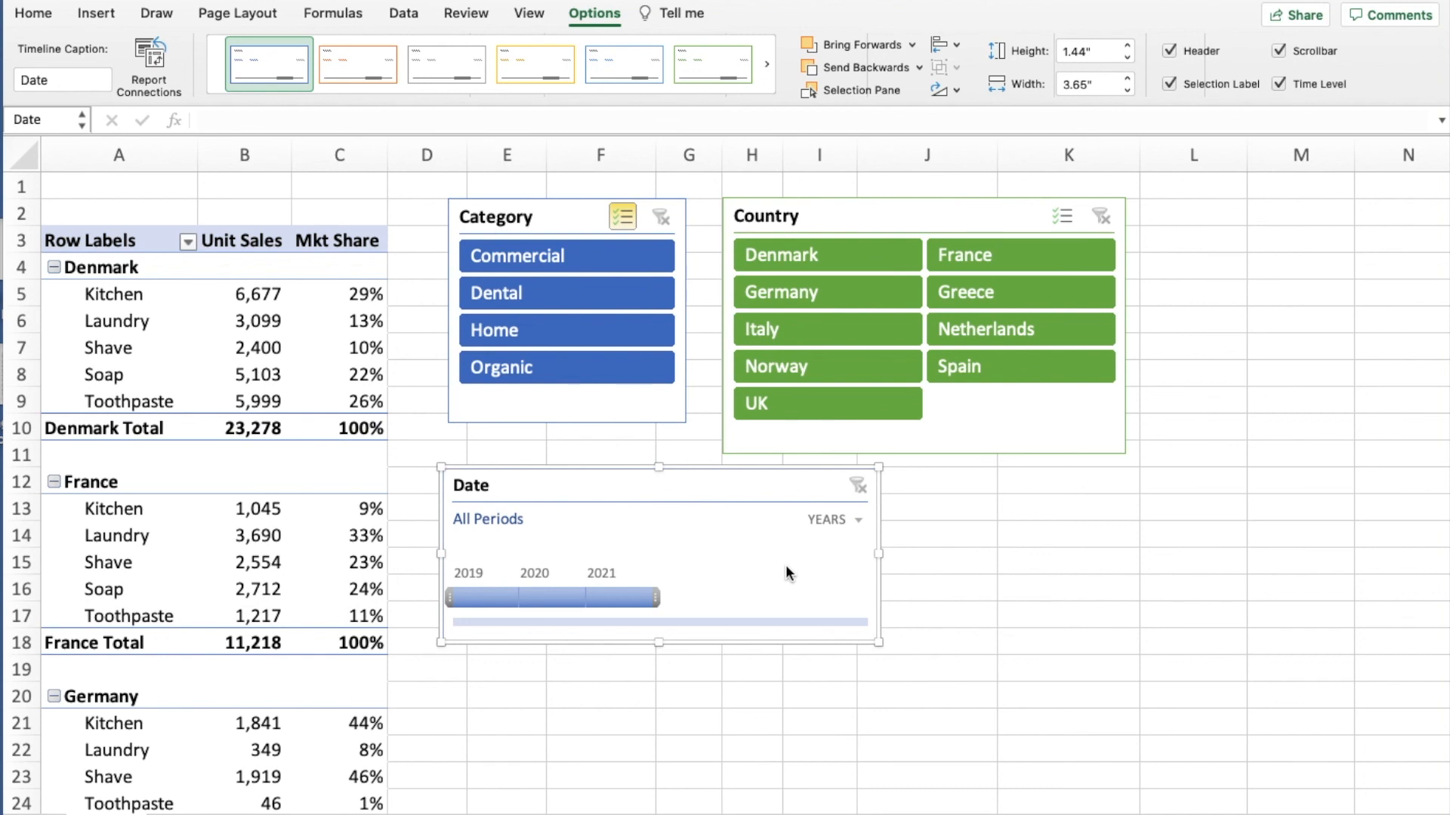
left_click(549, 597)
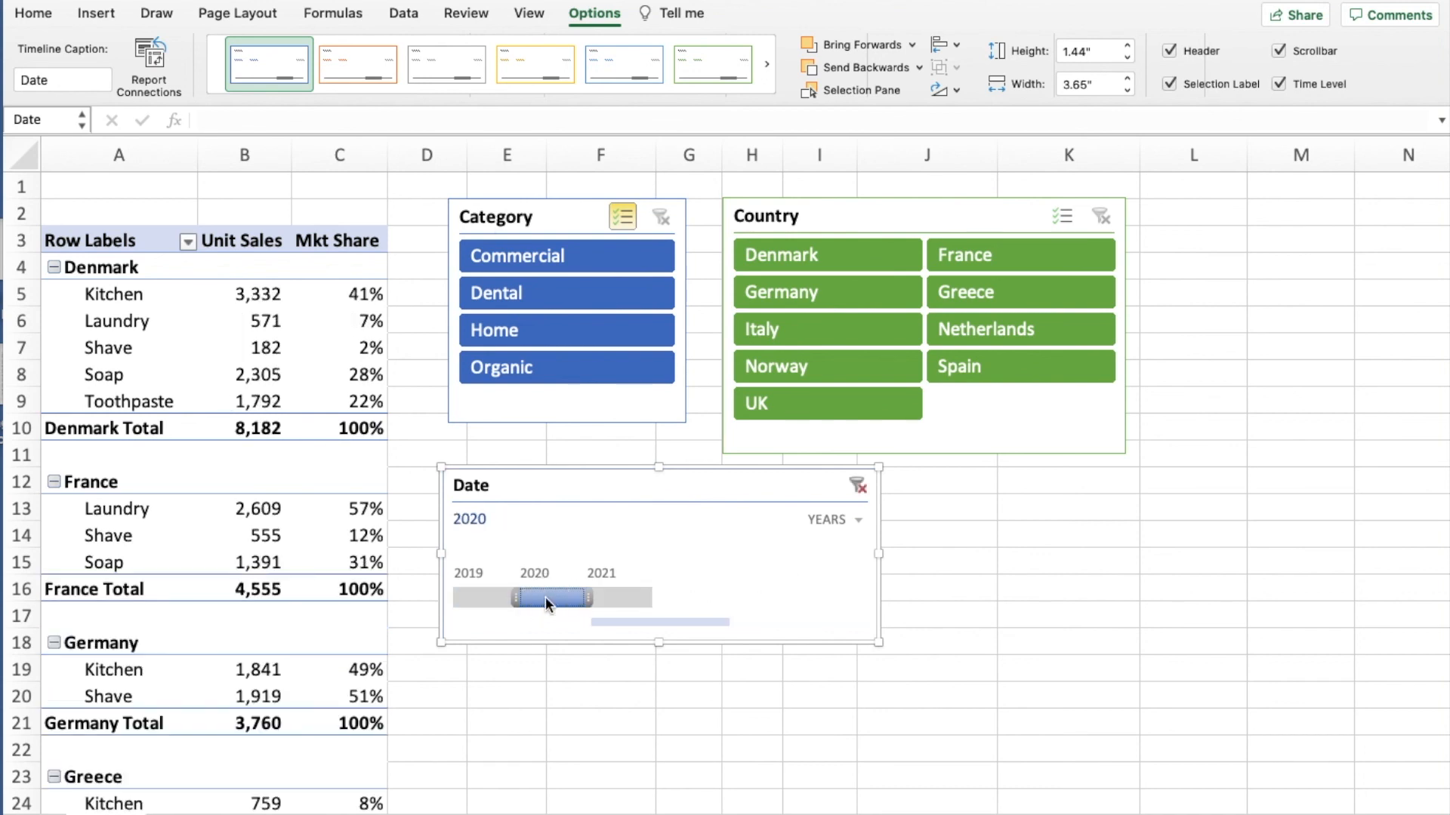
left_click(857, 486)
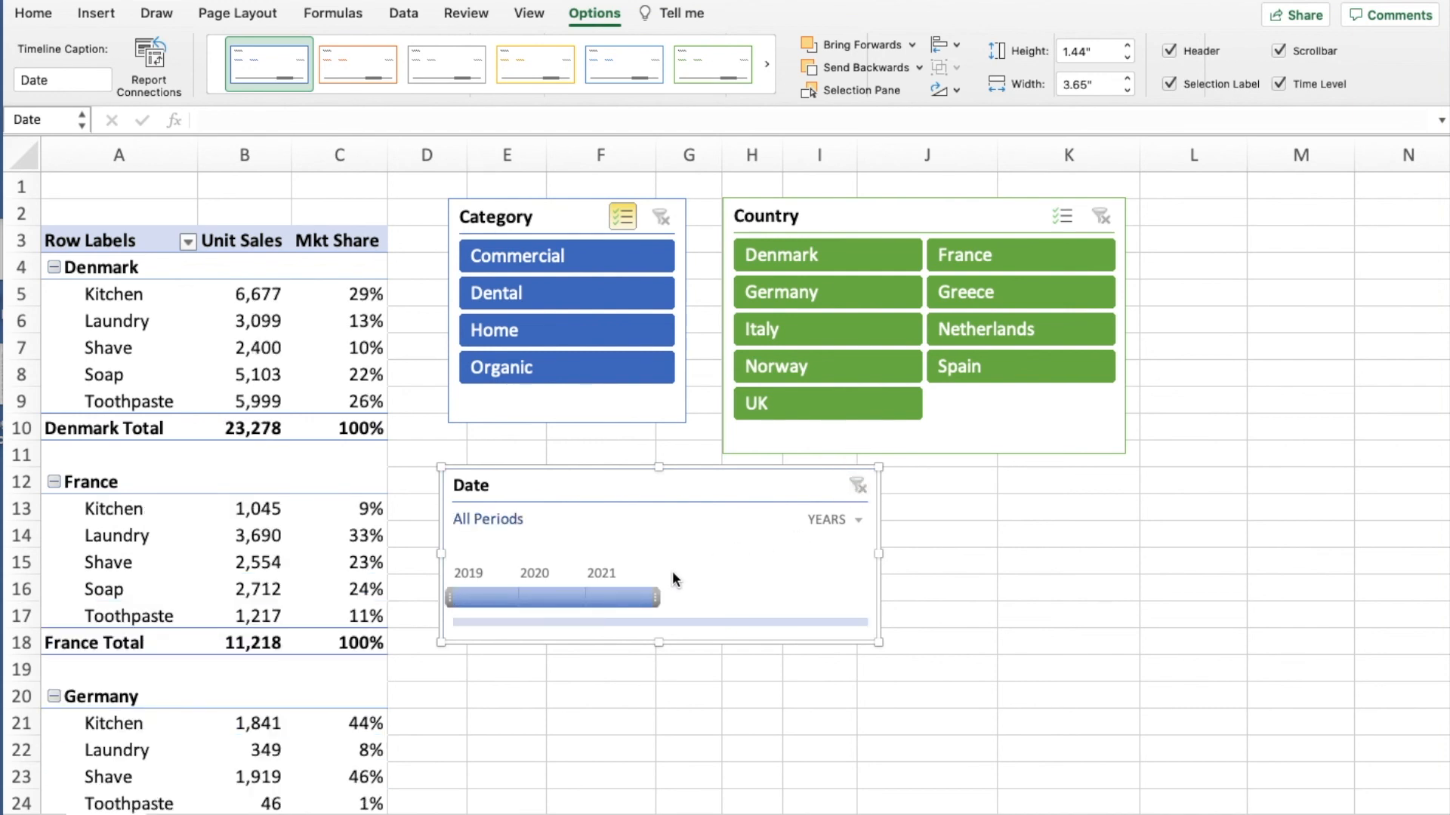
- Filter the pivot table to the UK without the Organic category, and limit the Date timeline to 2019 - 2020
left_click(555, 369)
left_click(834, 403)
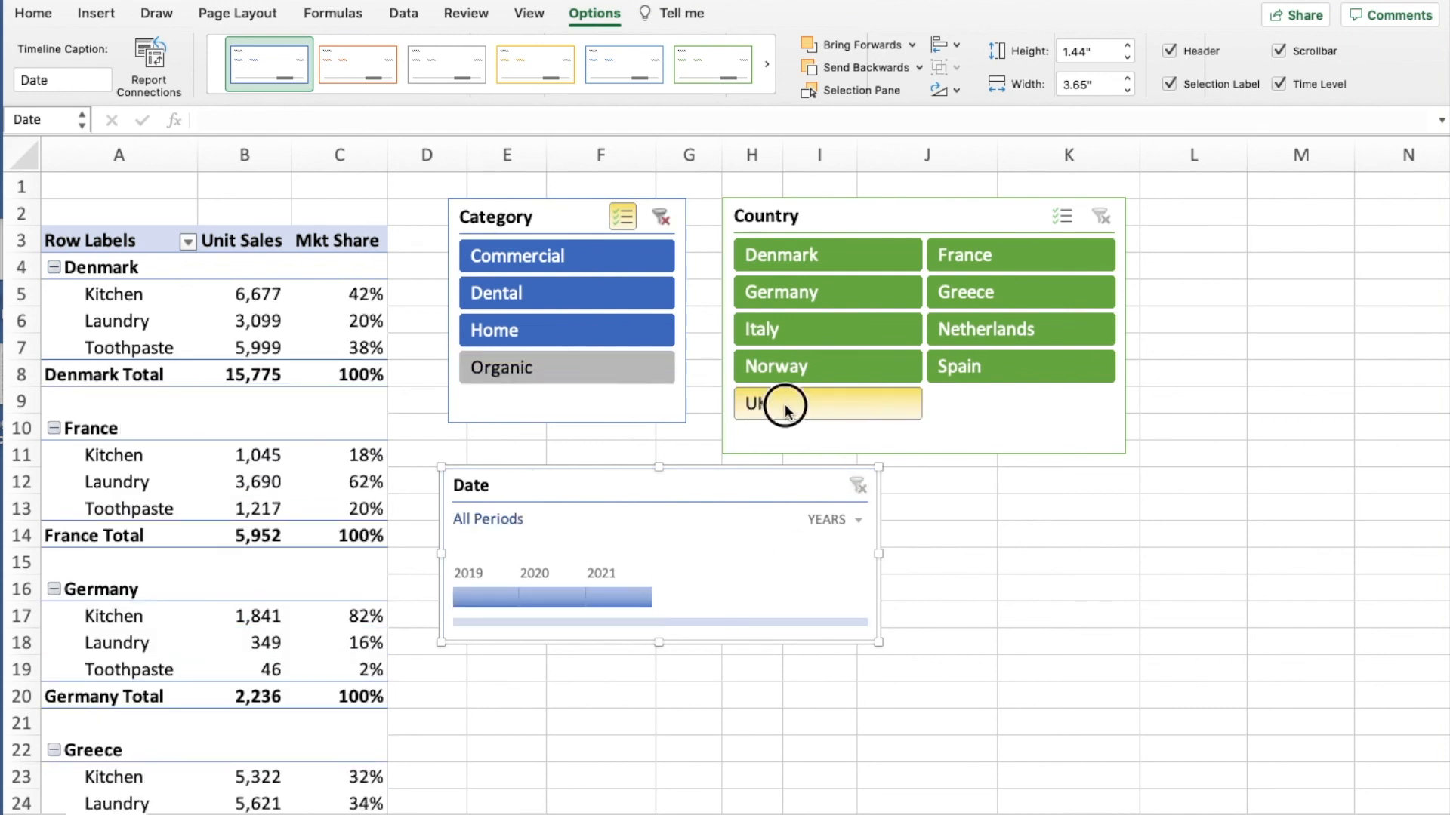
left_click(478, 596)
left_click_drag(493, 597, 550, 598)
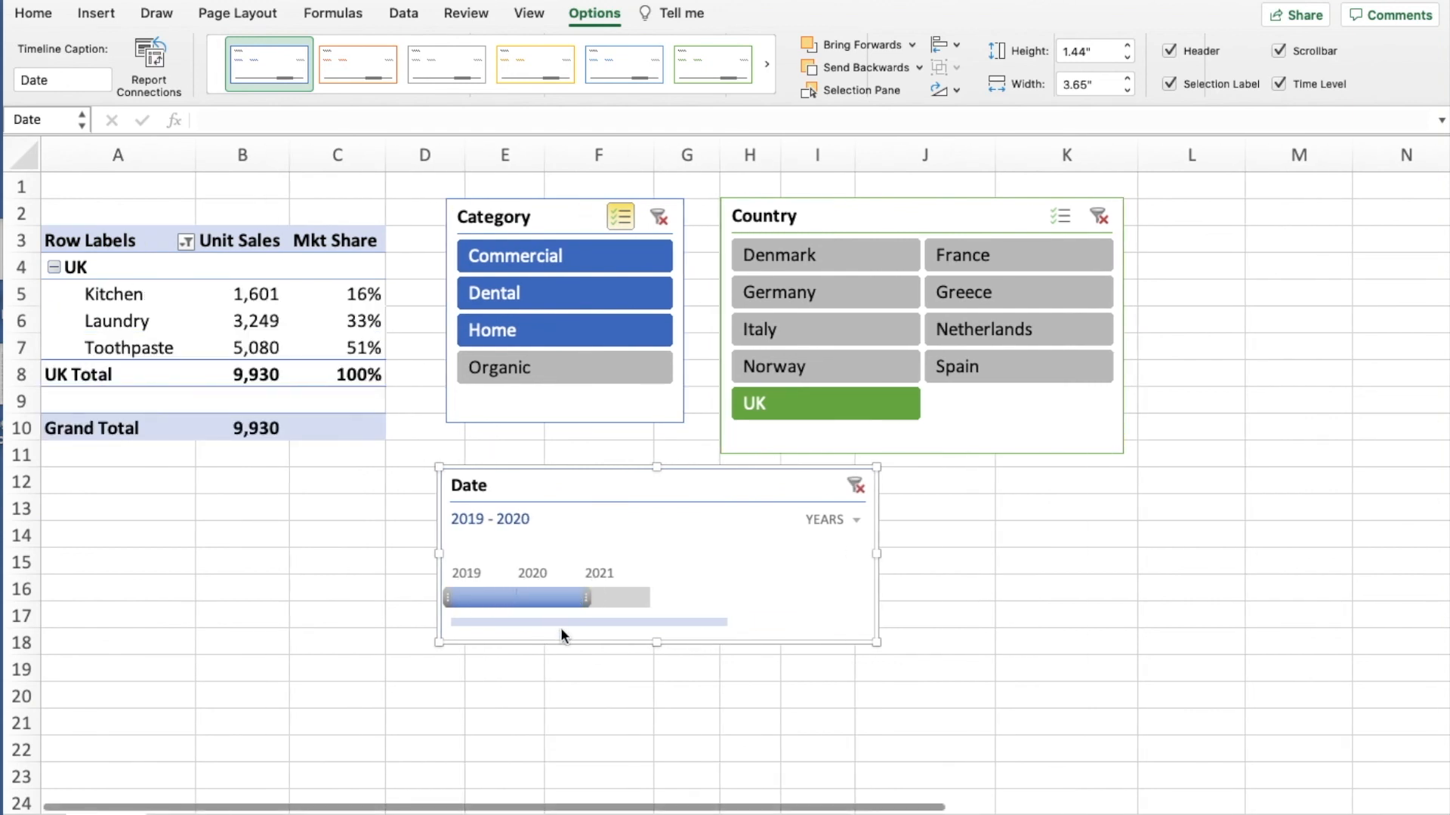